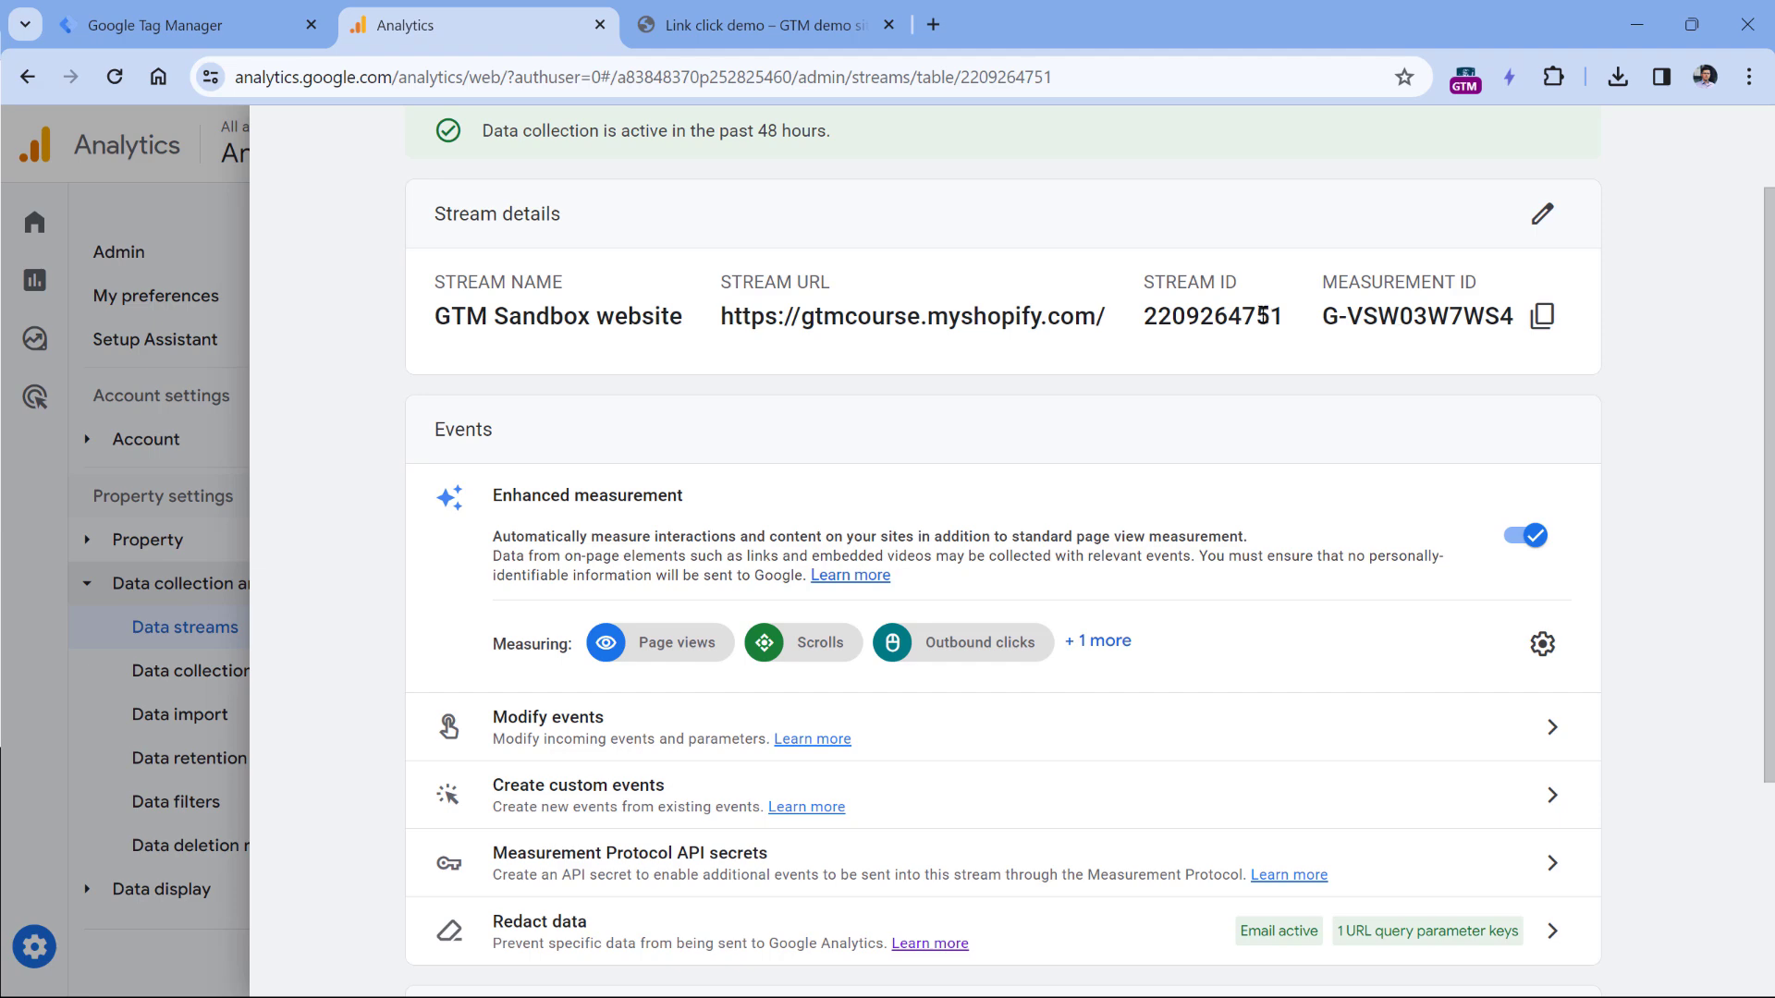
Step: Open the web stream's Enhanced measurement settings and review the Outbound clicks and File downloads options
click(1542, 643)
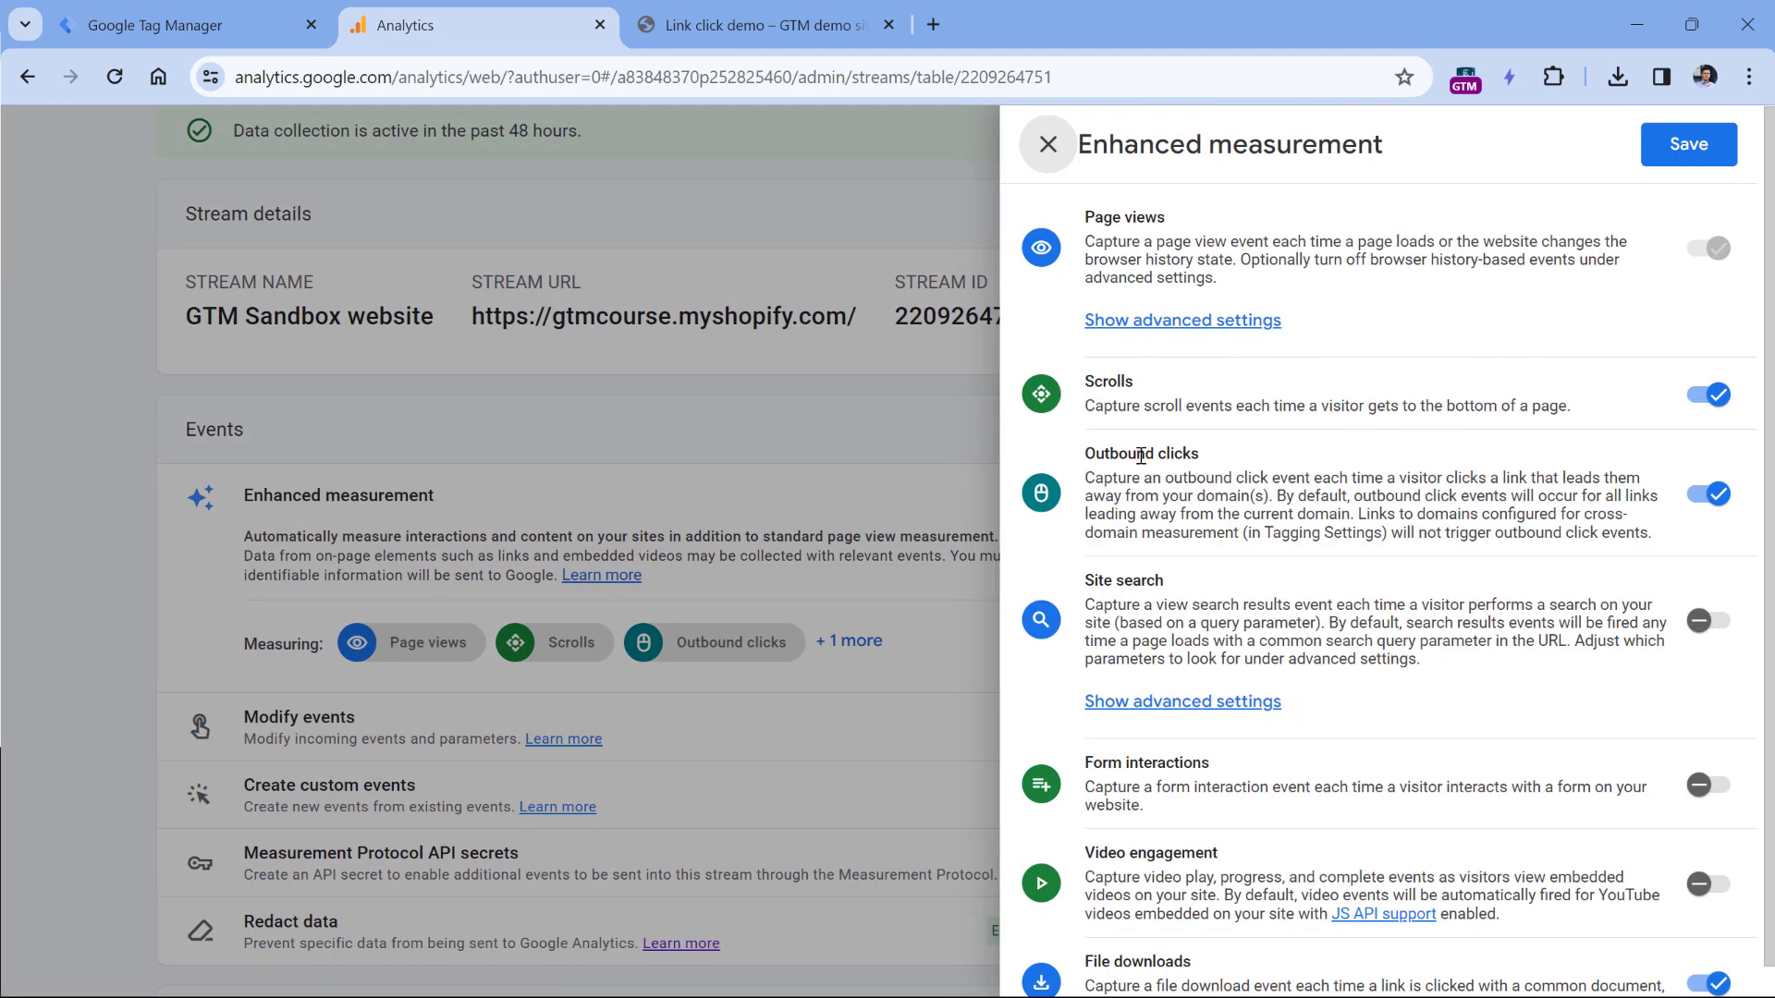
drag(1094, 454, 1203, 462)
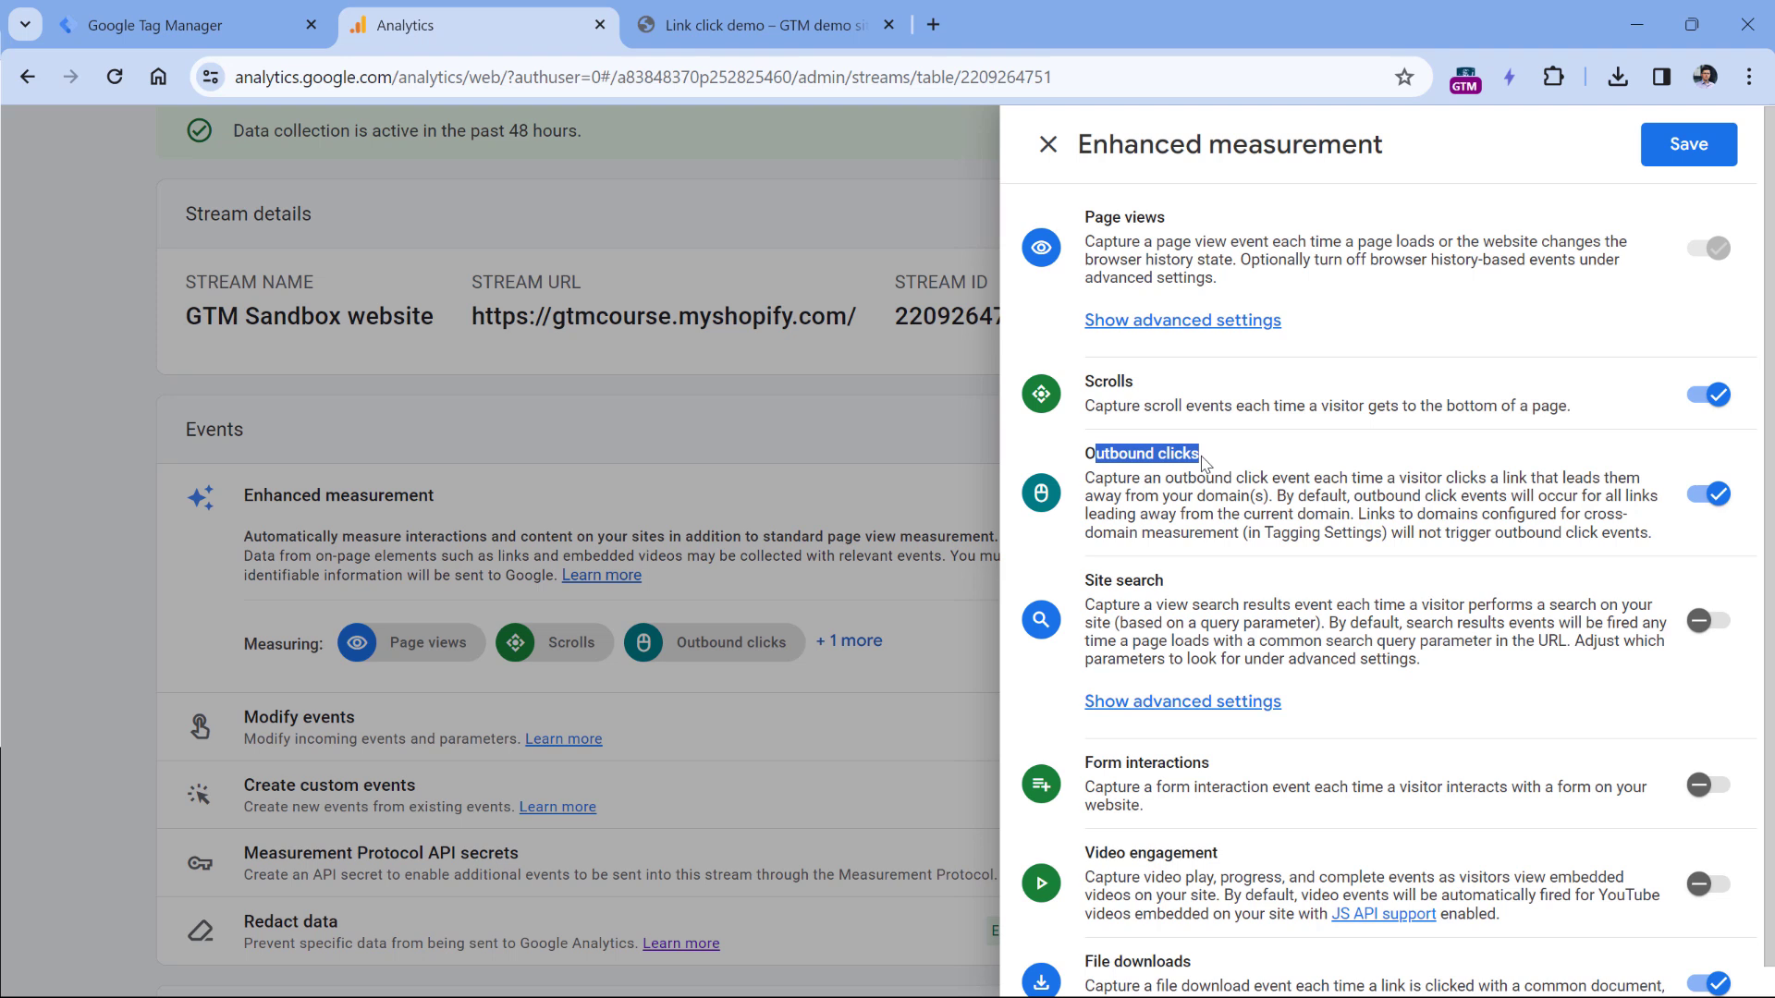
scroll(1220, 471, down, 1)
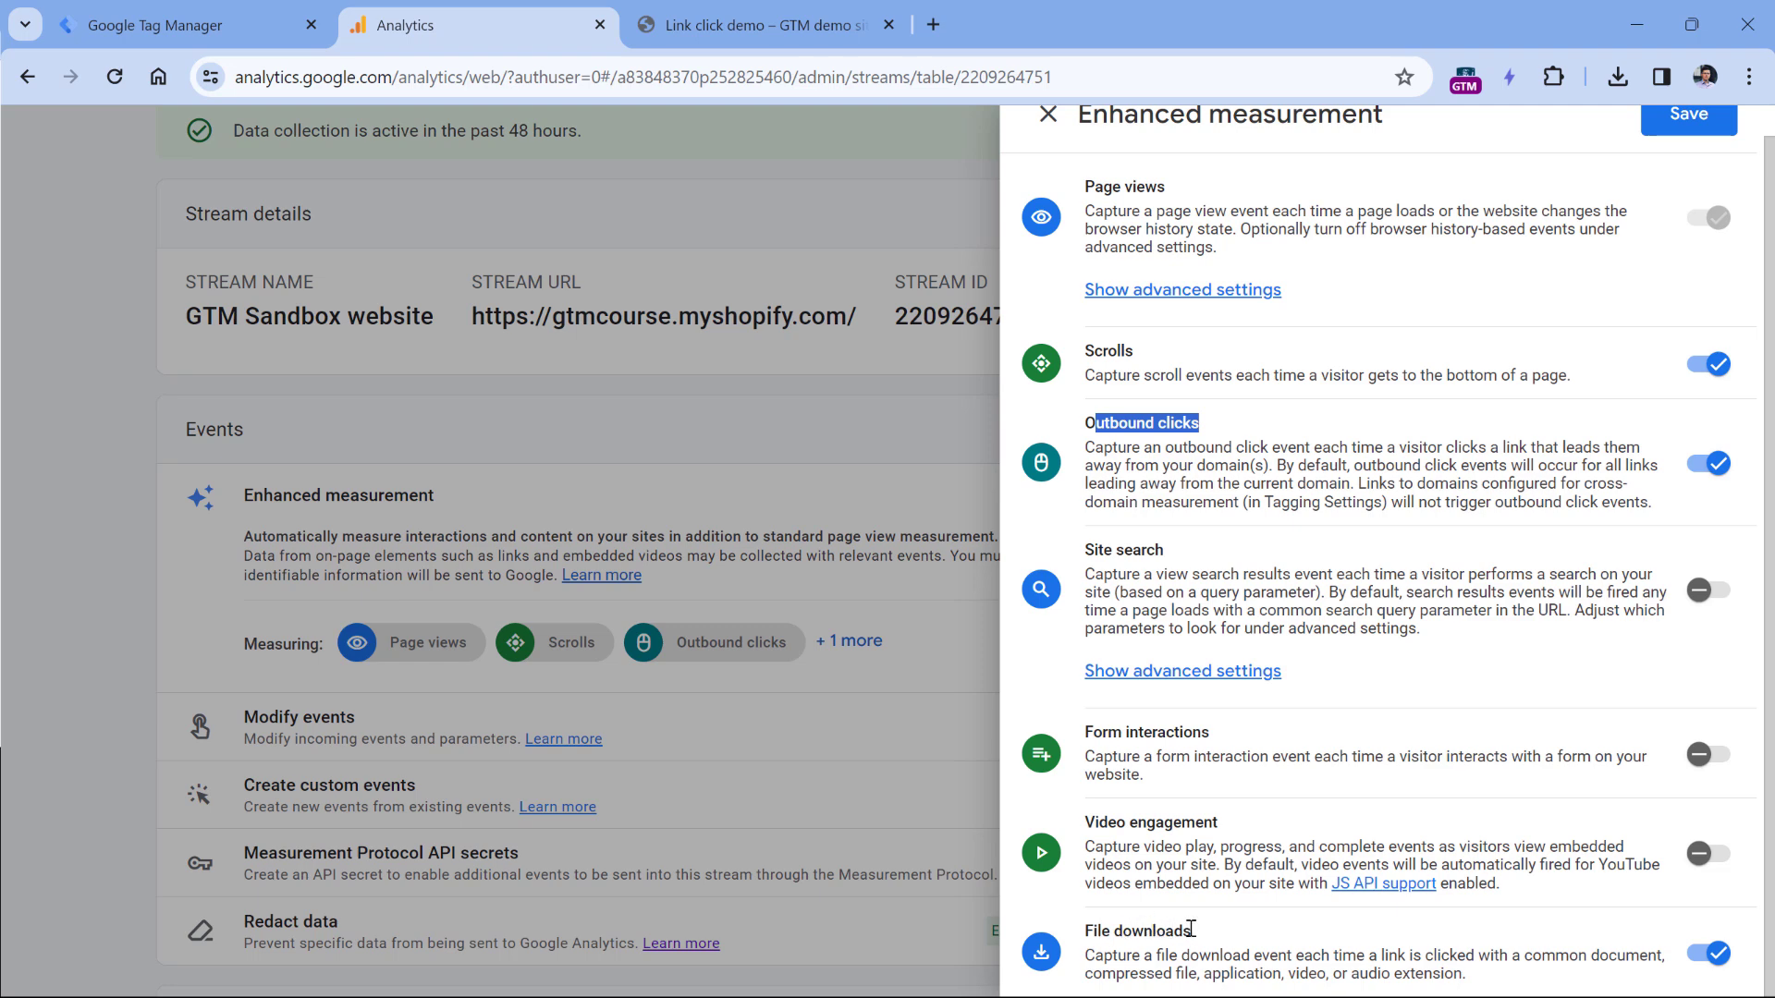
Step: On the Link click demo page, check that the Google Analytics Debugger extension is on and locate the download and outbound links
click(772, 9)
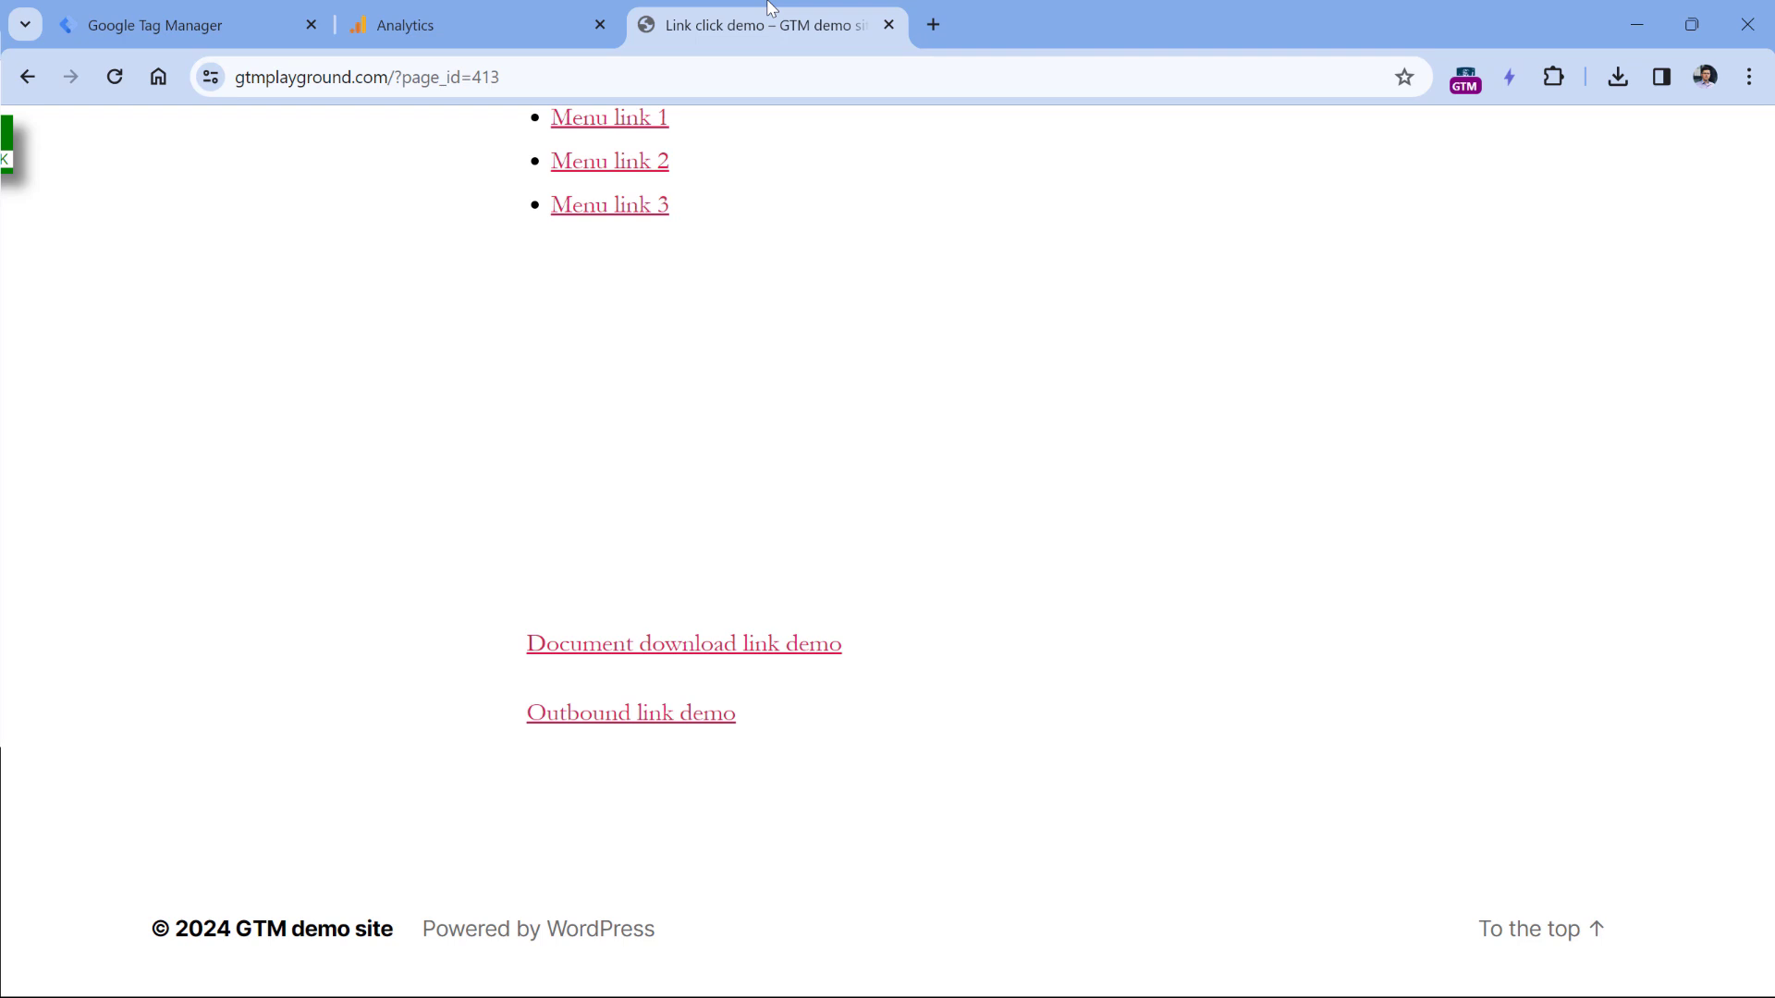
scroll(812, 329, up, 5)
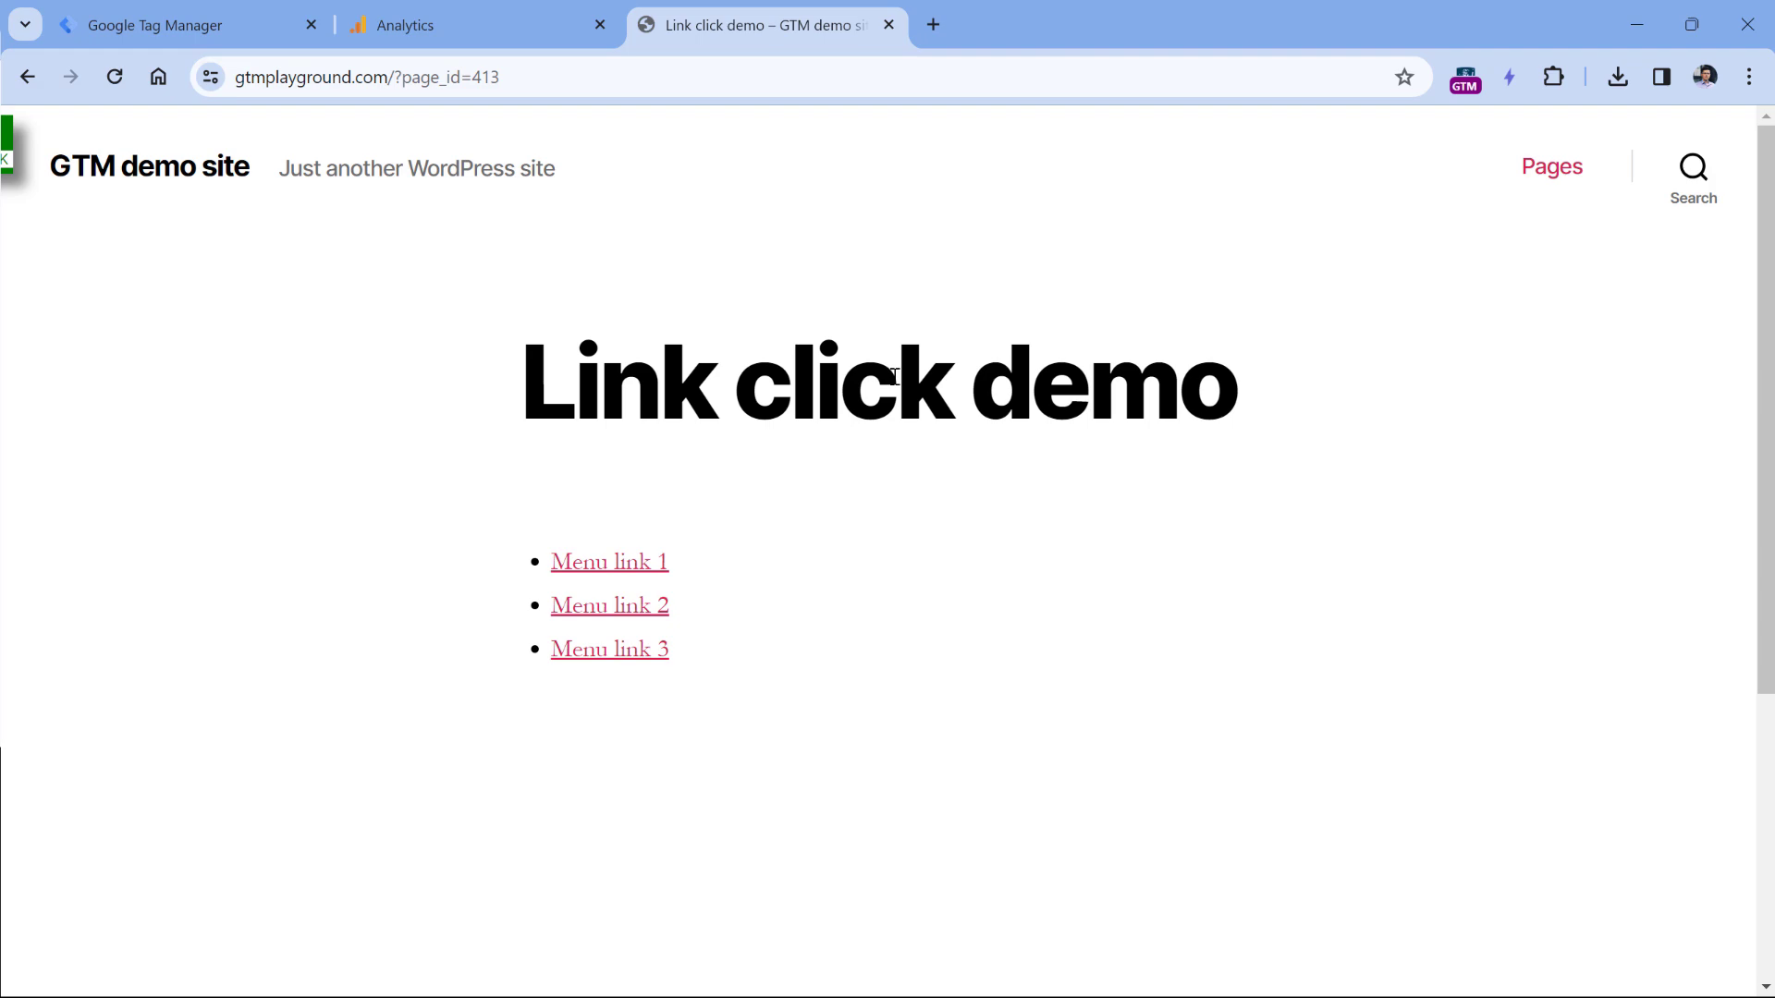
click(1553, 77)
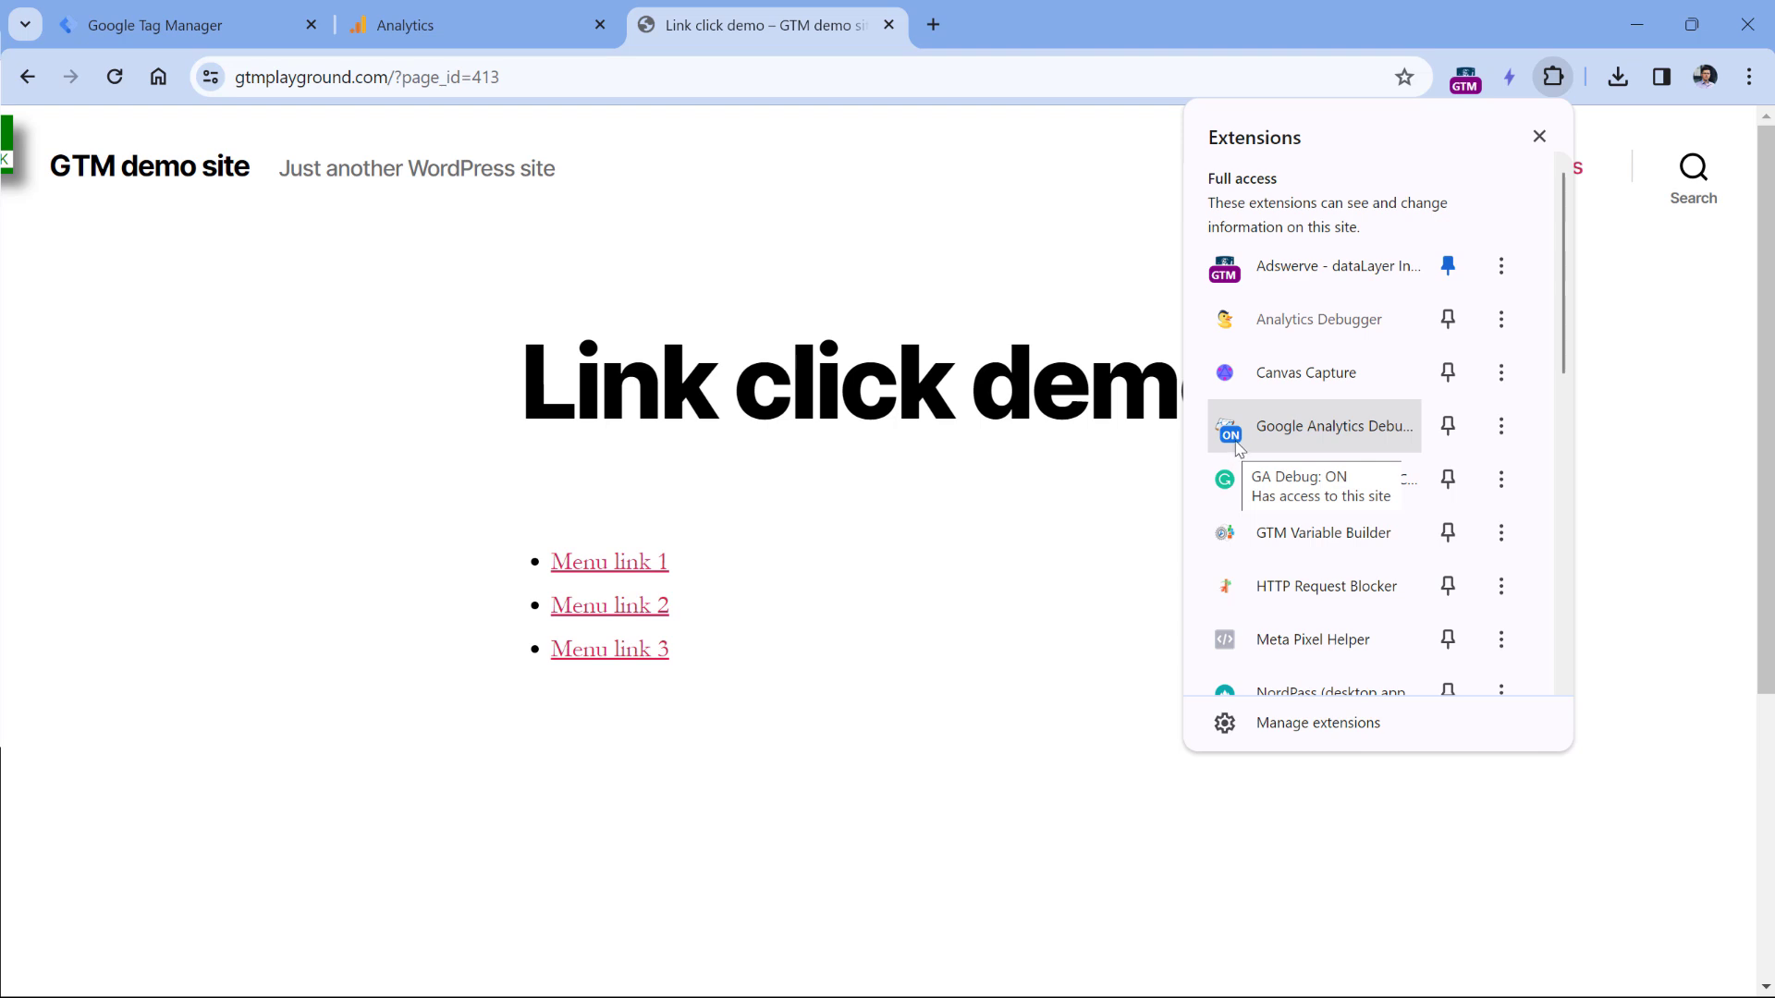
click(909, 343)
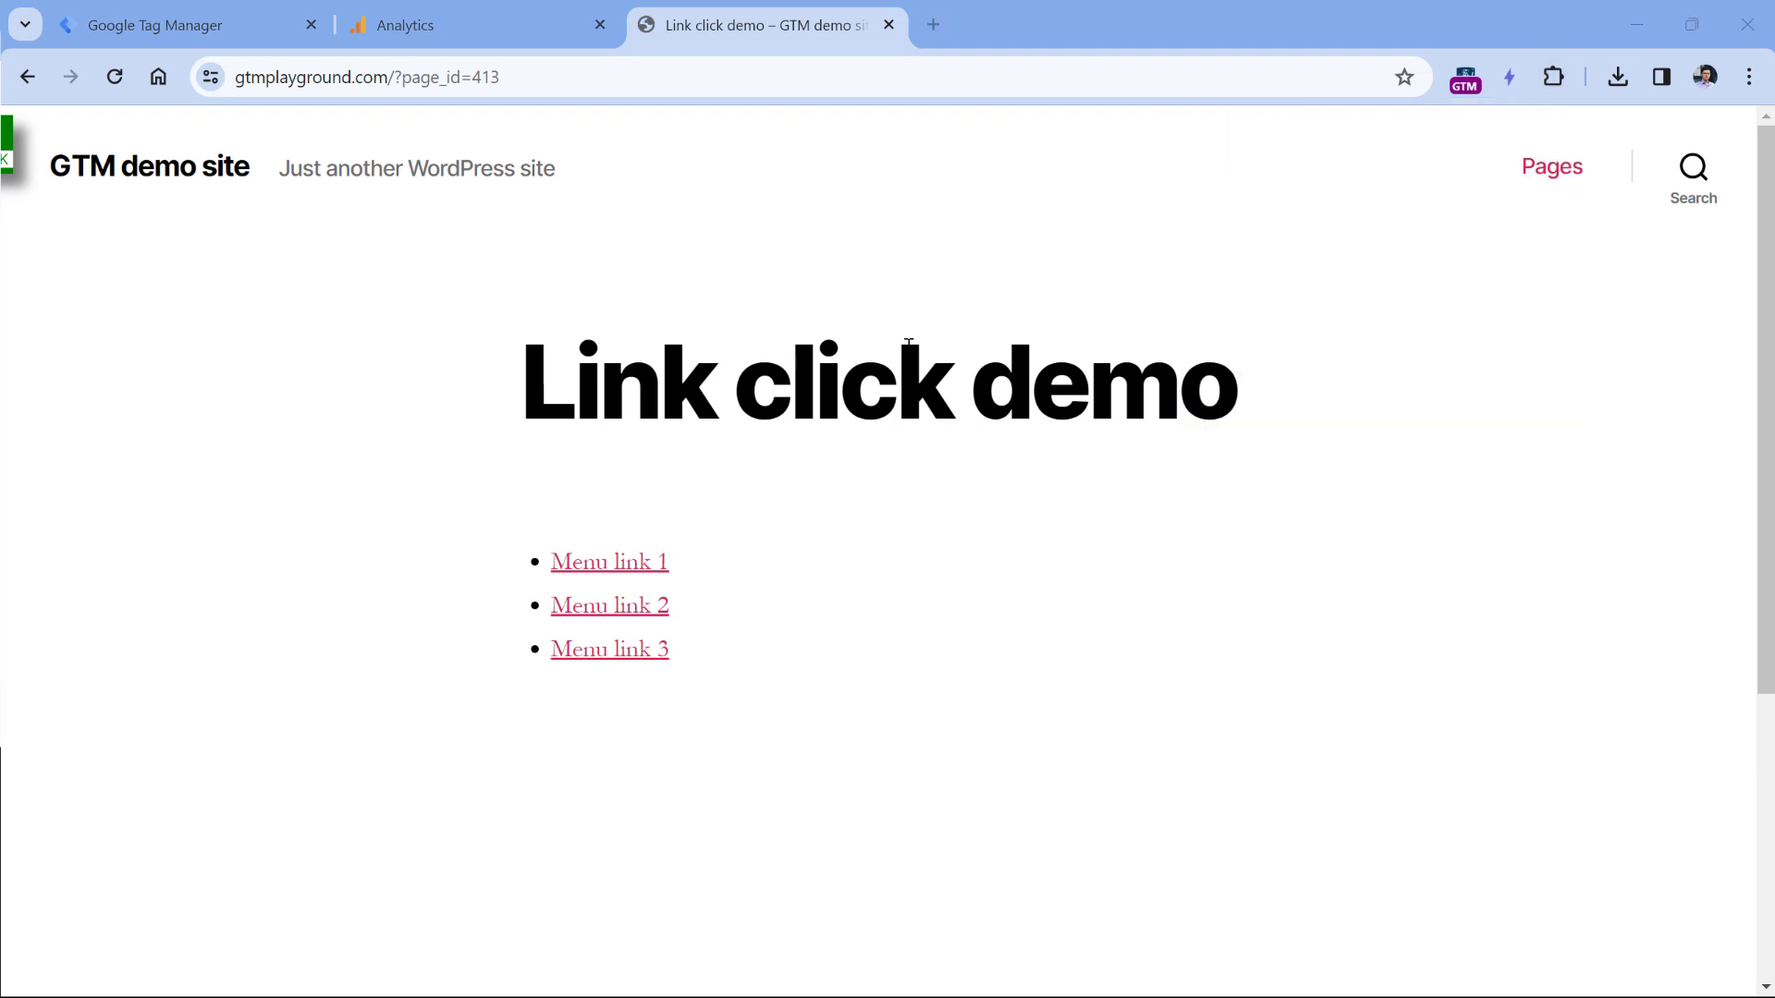
scroll(943, 384, down, 5)
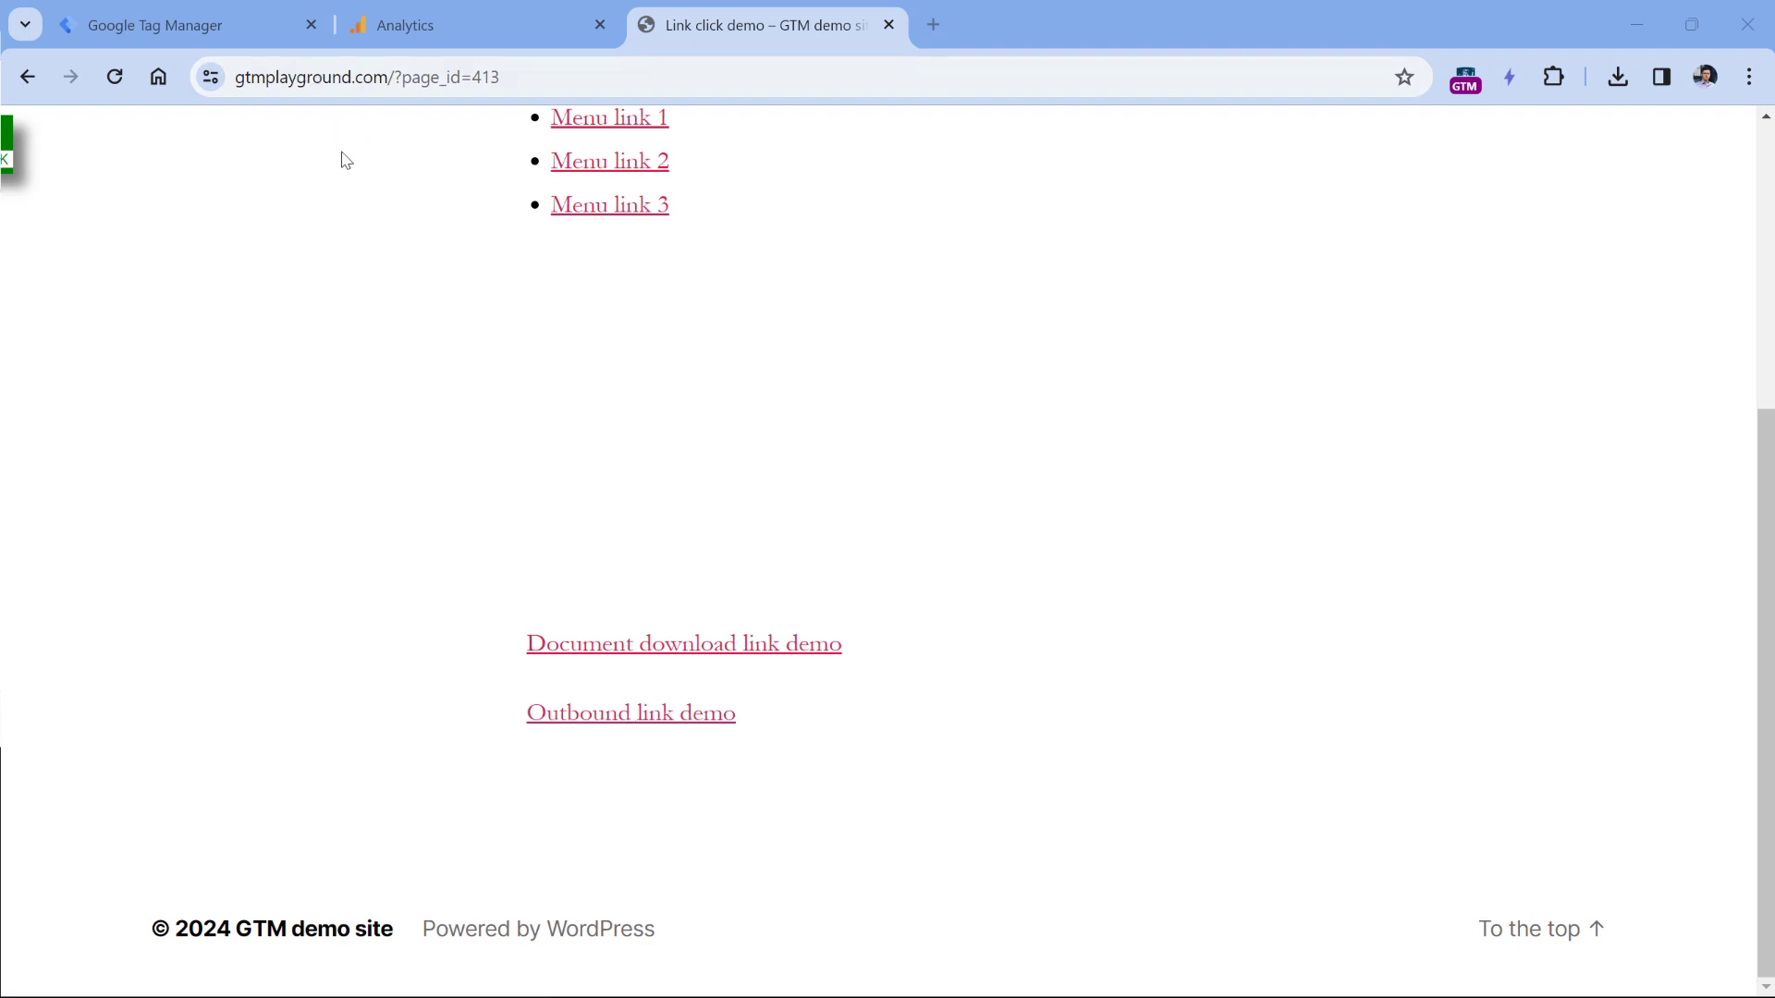
Step: Open DebugView for the Analytics Mania demo (live) property in Google Analytics
click(471, 25)
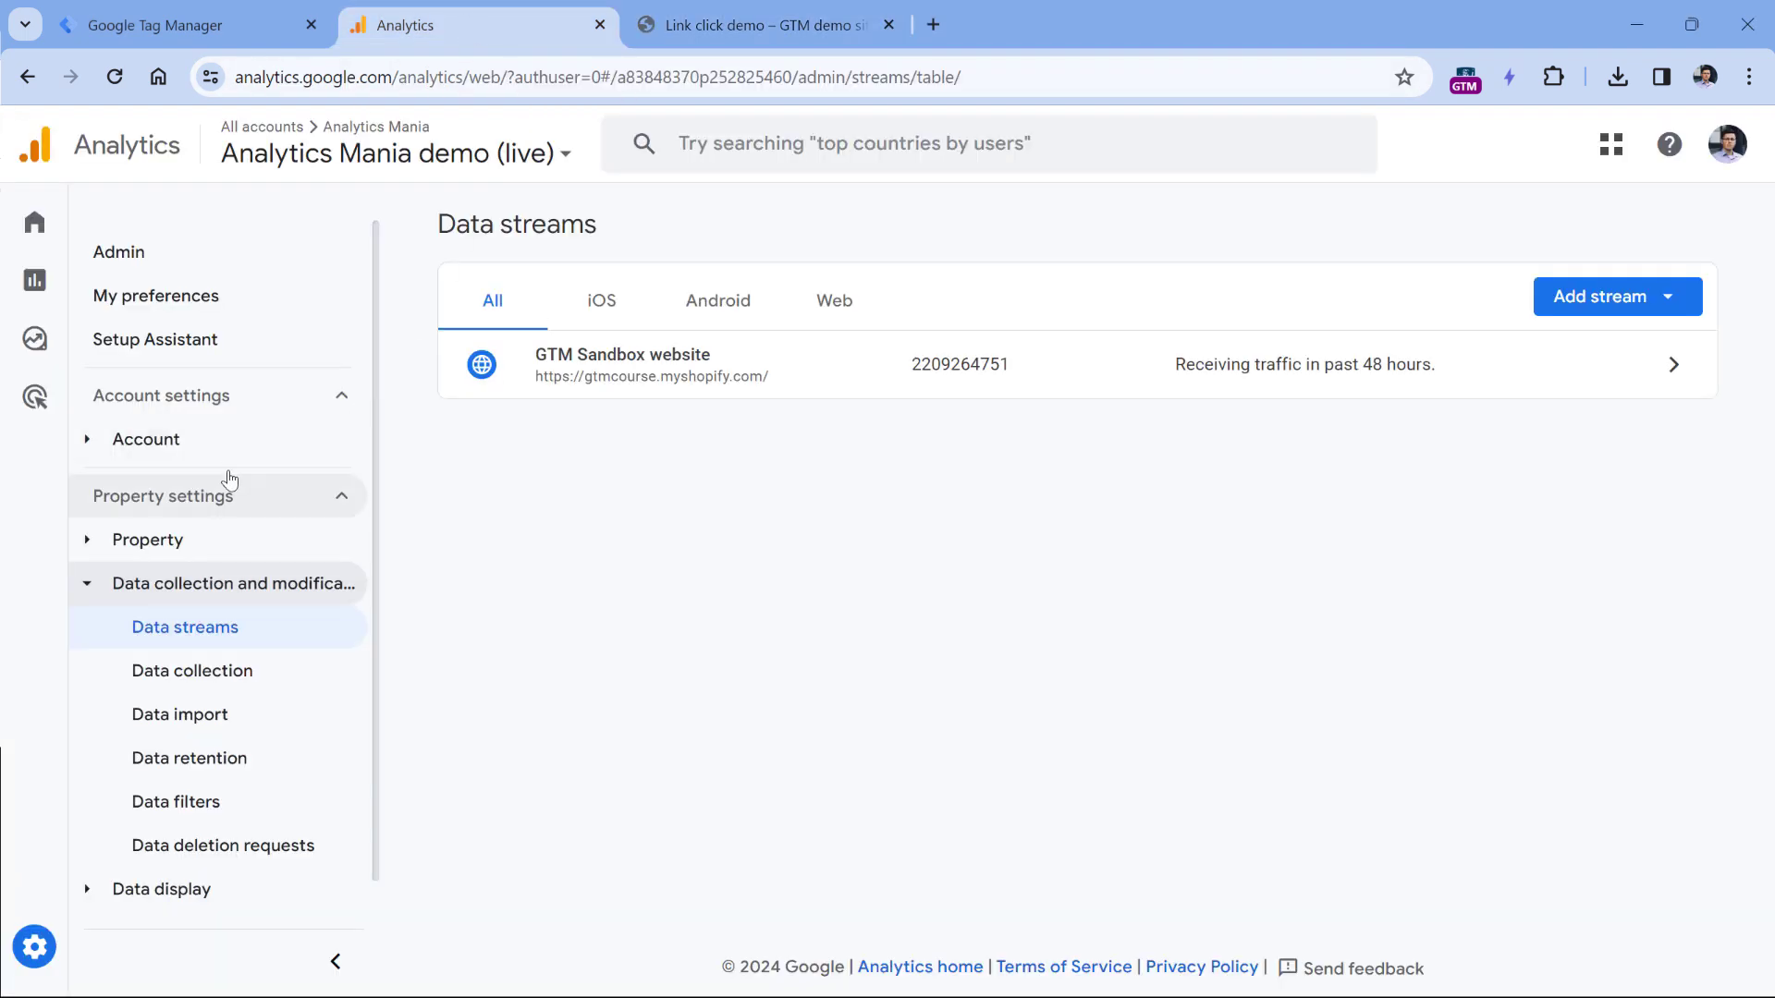
scroll(82, 816, down, 1)
click(111, 844)
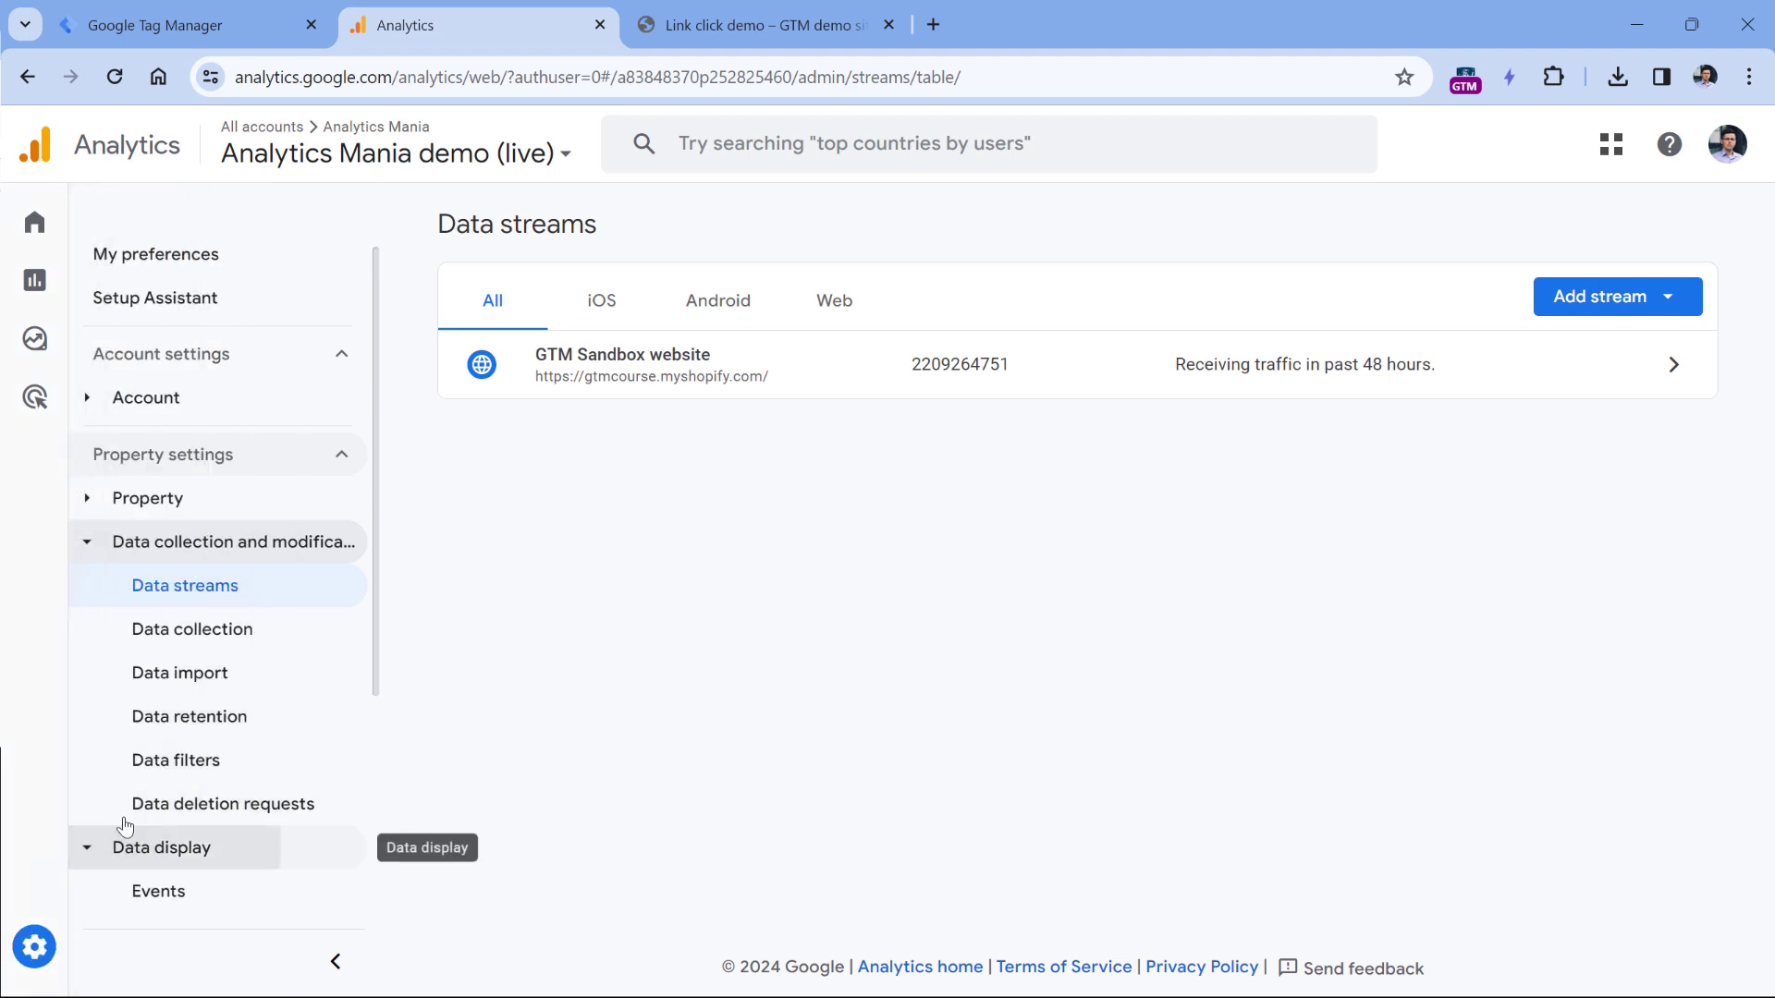
scroll(188, 843, down, 4)
click(187, 843)
Step: On the Link click demo page, follow the document download link and the outbound link to generate test events
click(753, 28)
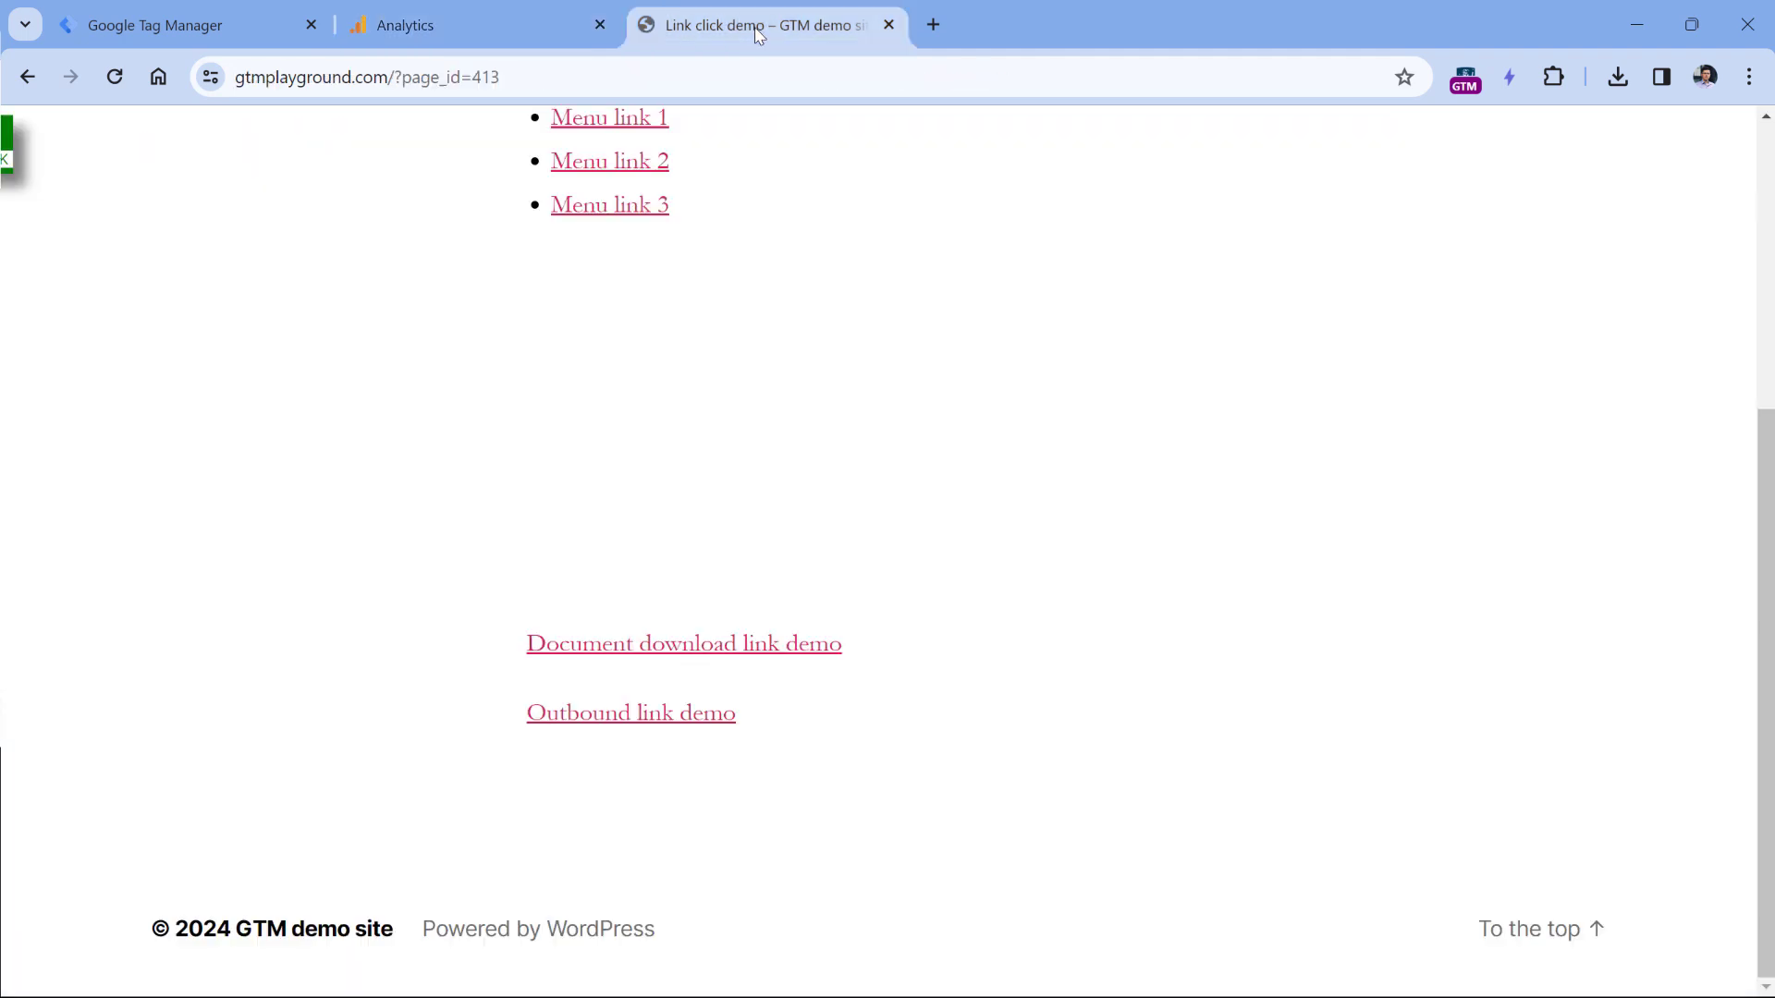
click(669, 647)
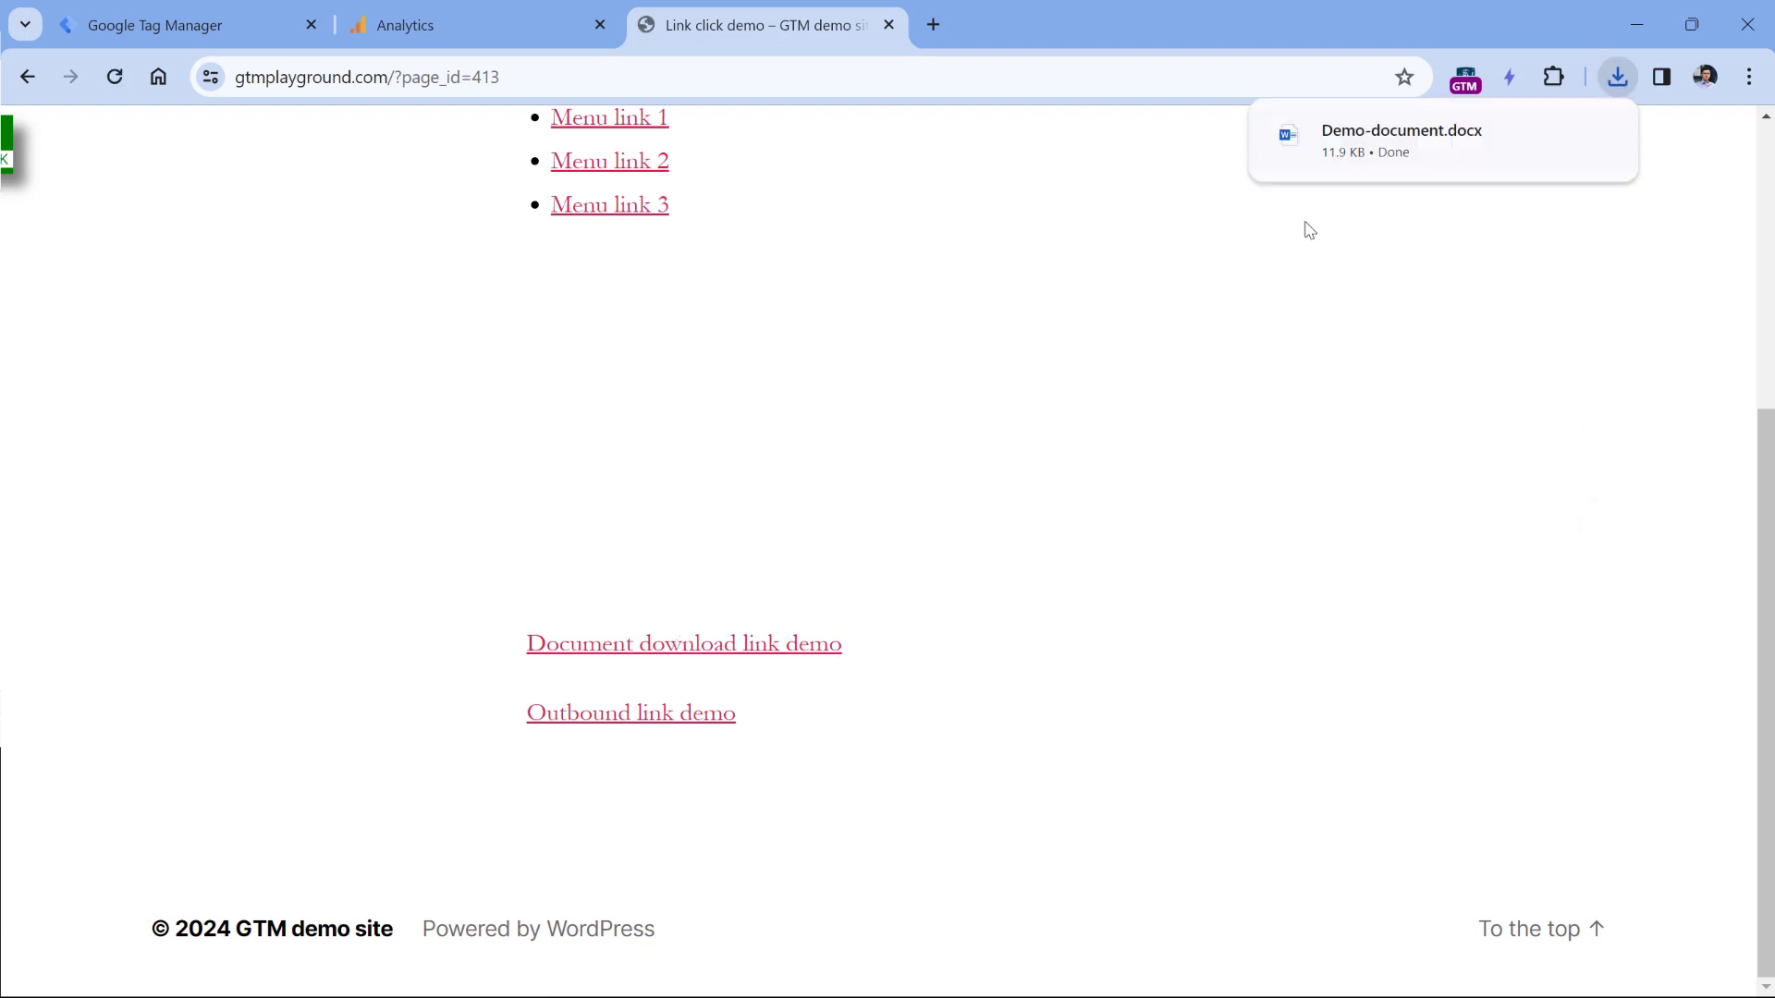
click(622, 725)
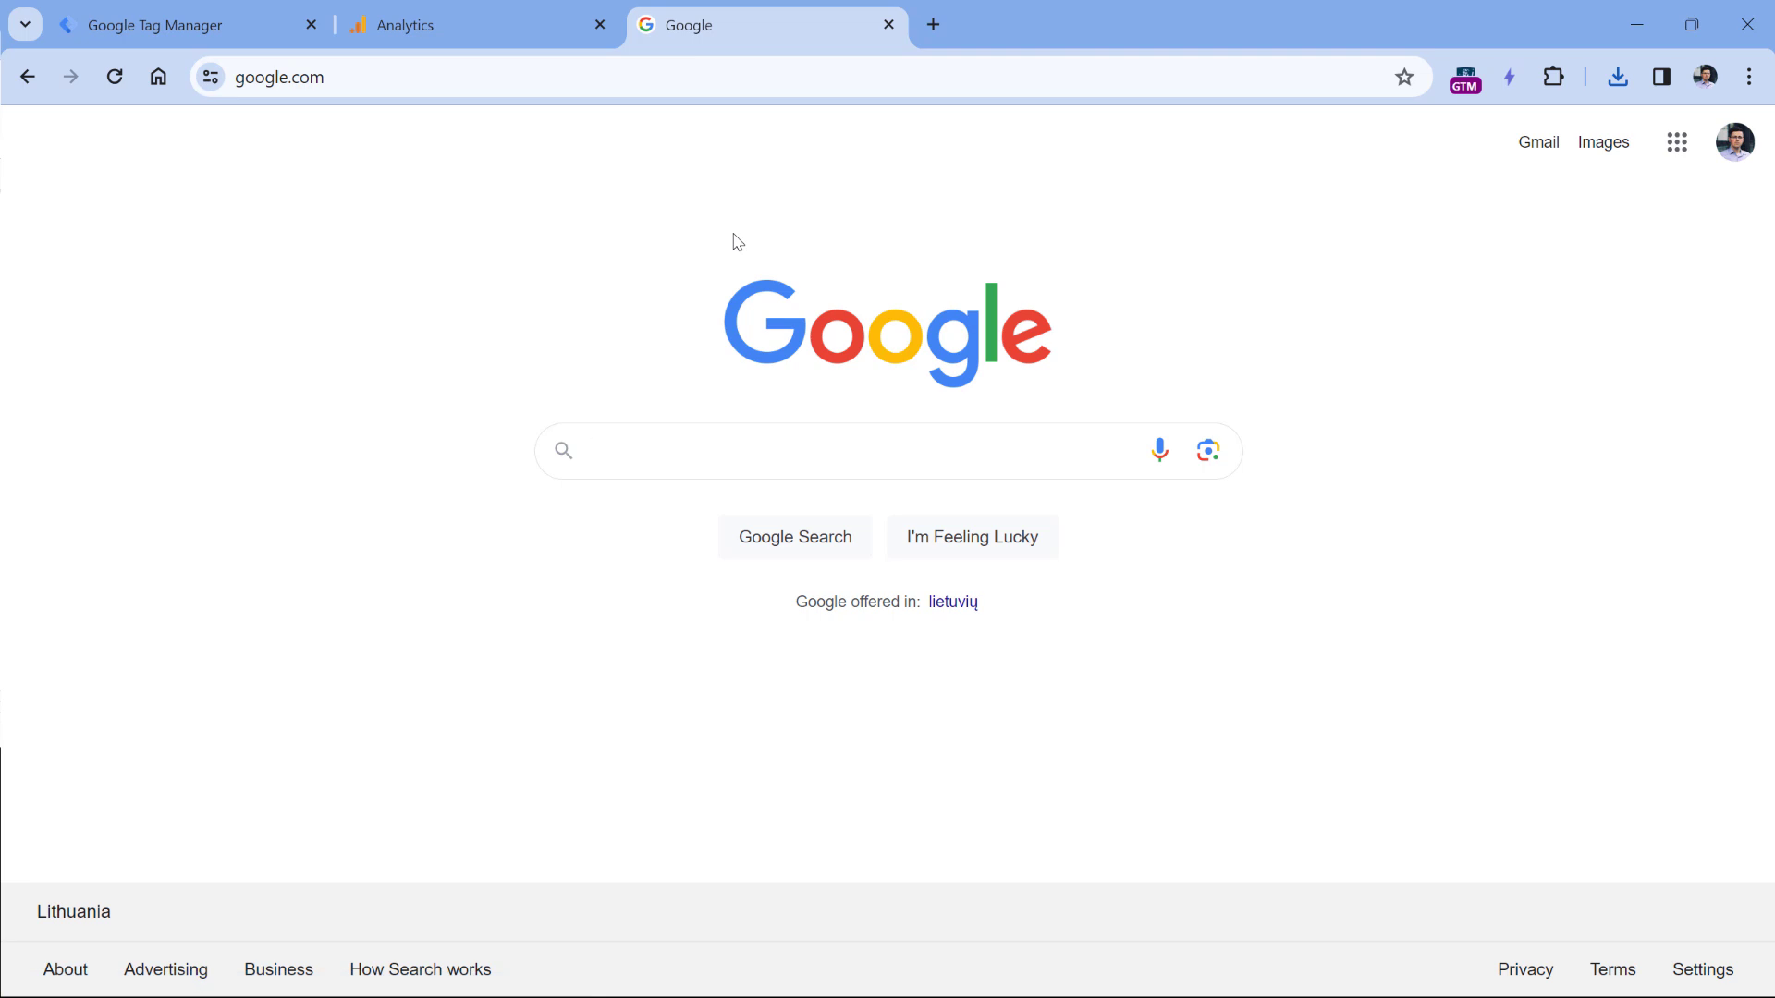
Step: In DebugView, inspect the file_name and link_url parameters of the file_download event, and close its details
click(481, 25)
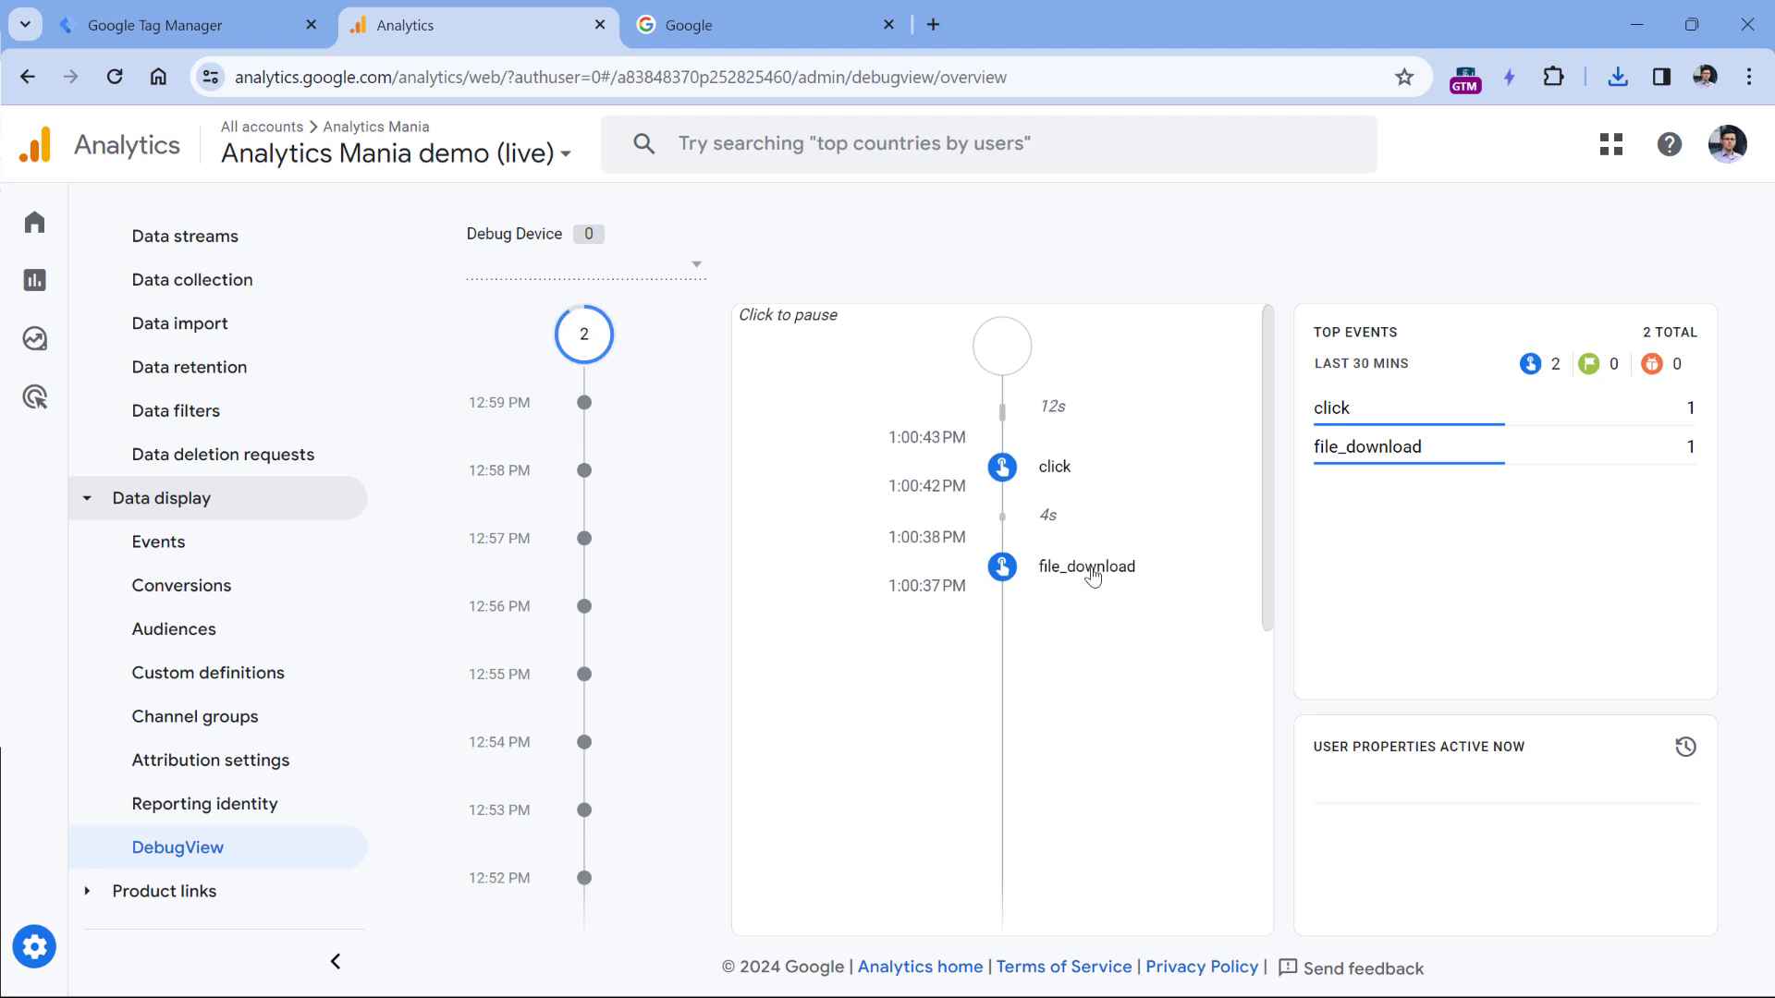
click(1078, 572)
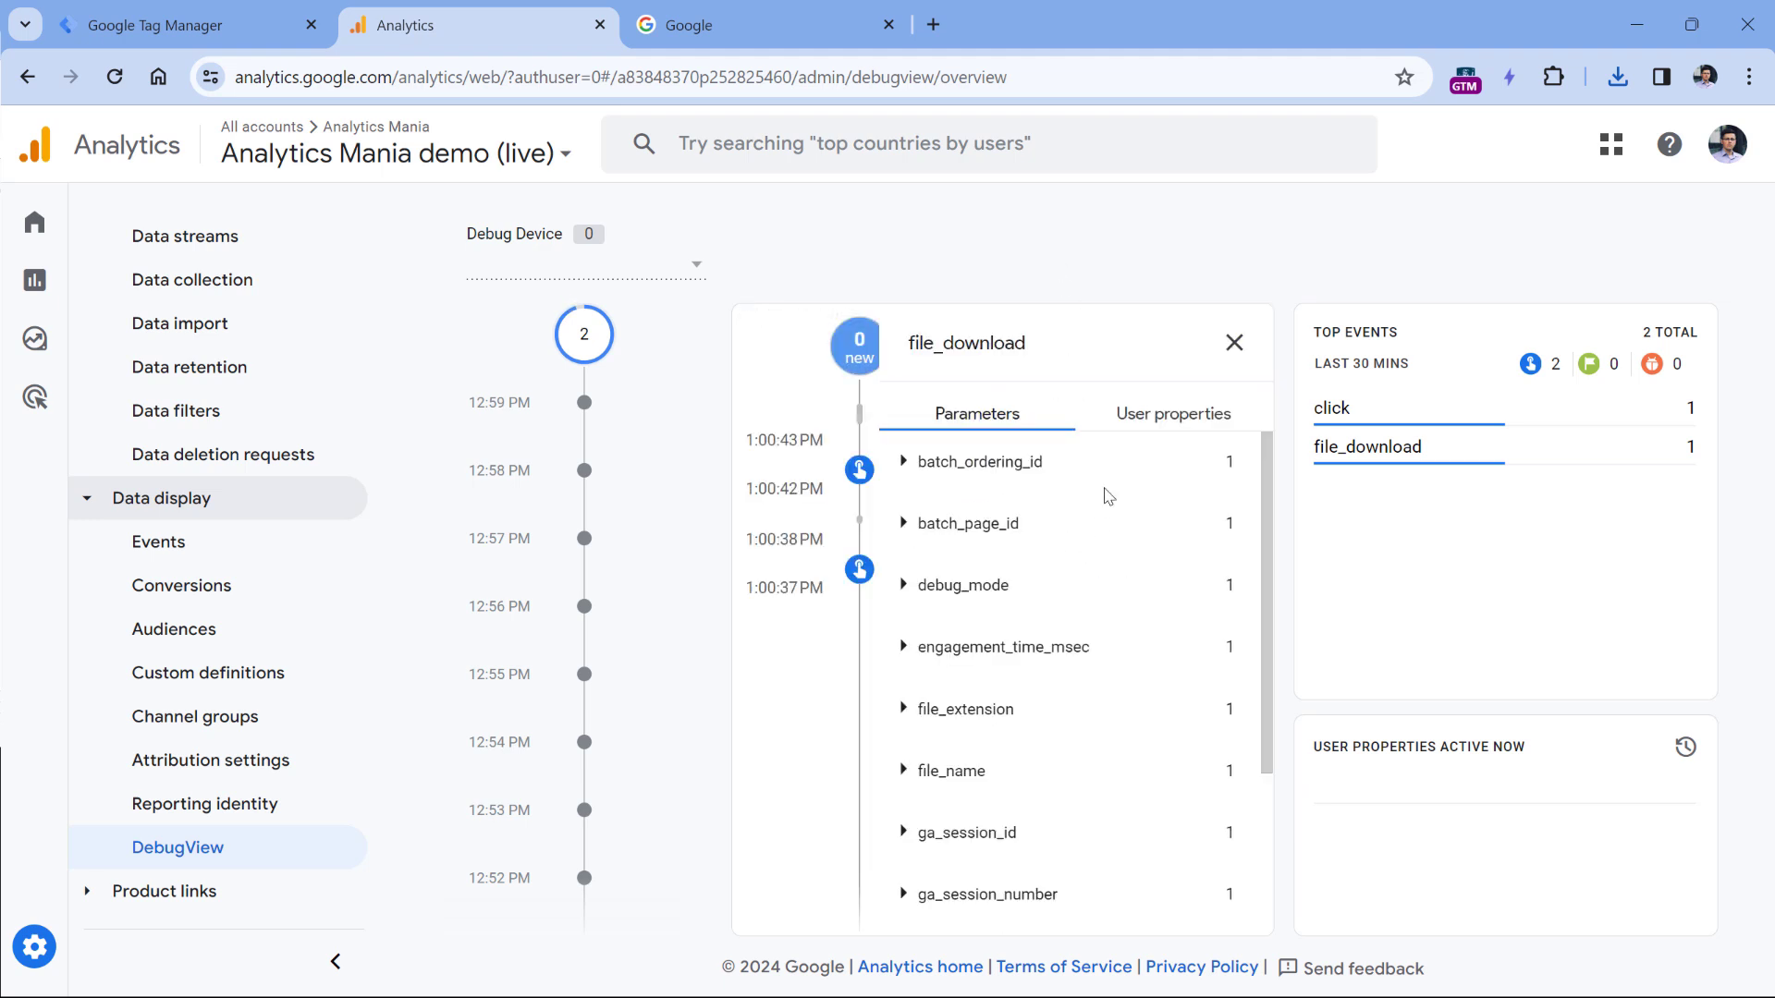
scroll(1037, 508, down, 3)
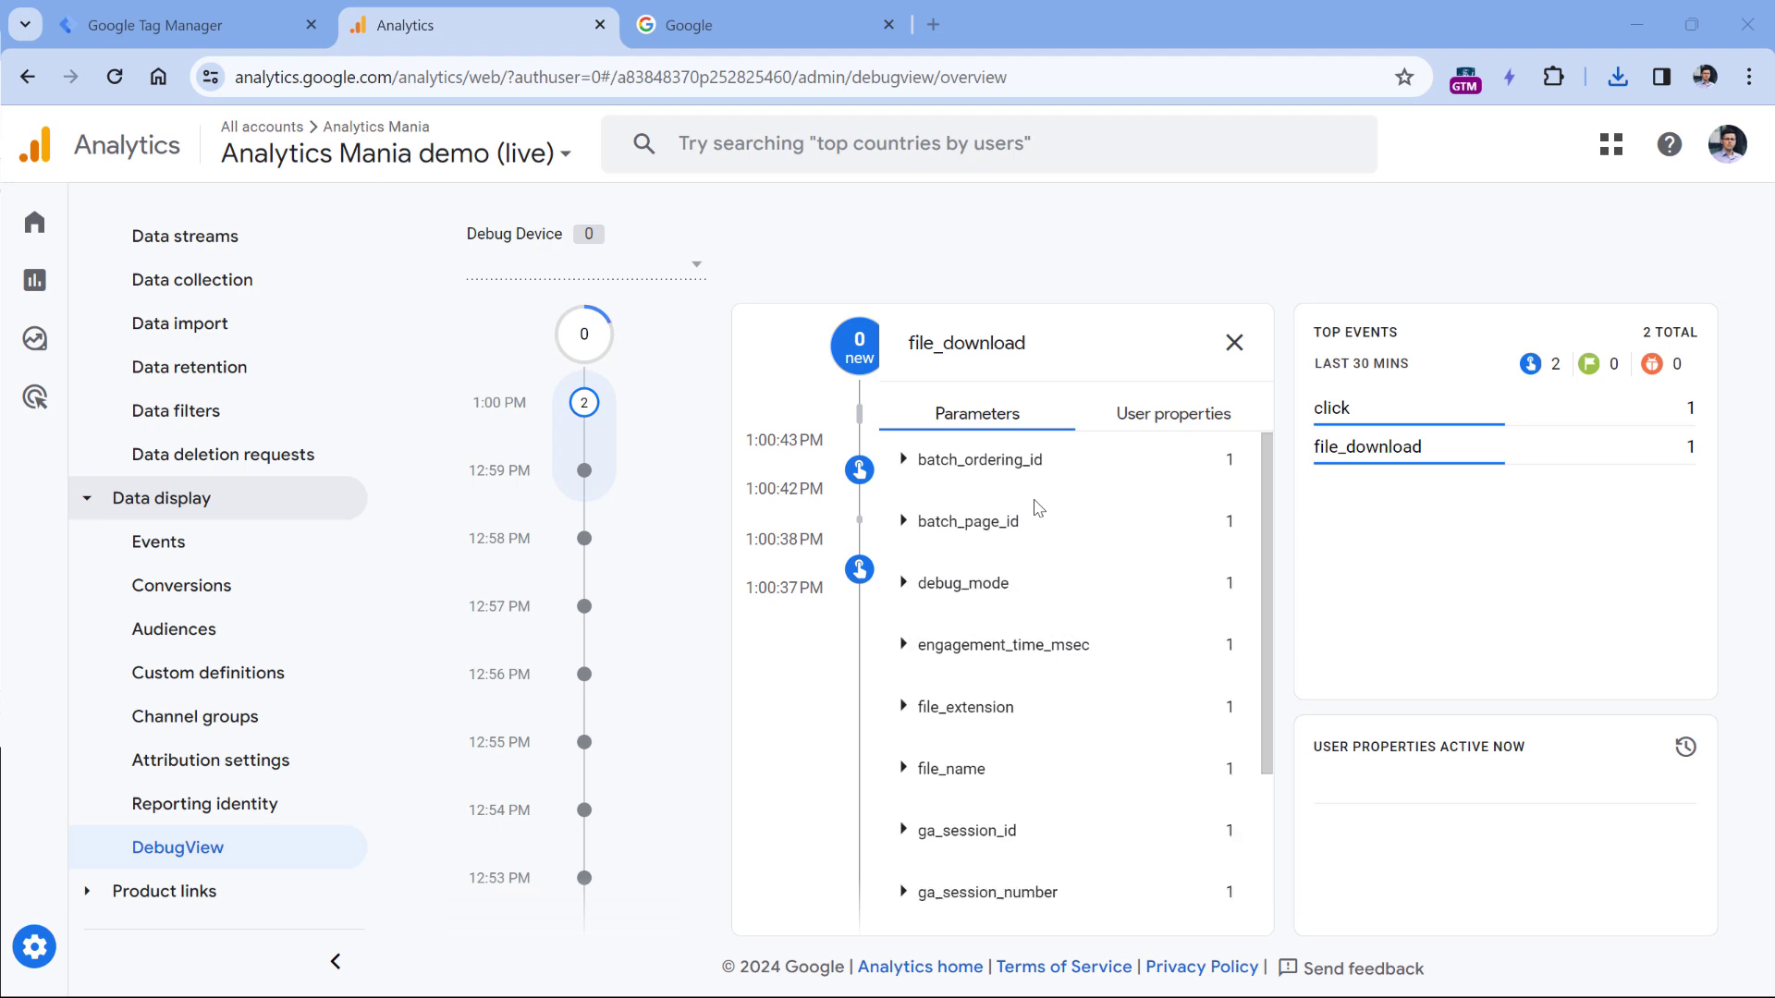
click(903, 535)
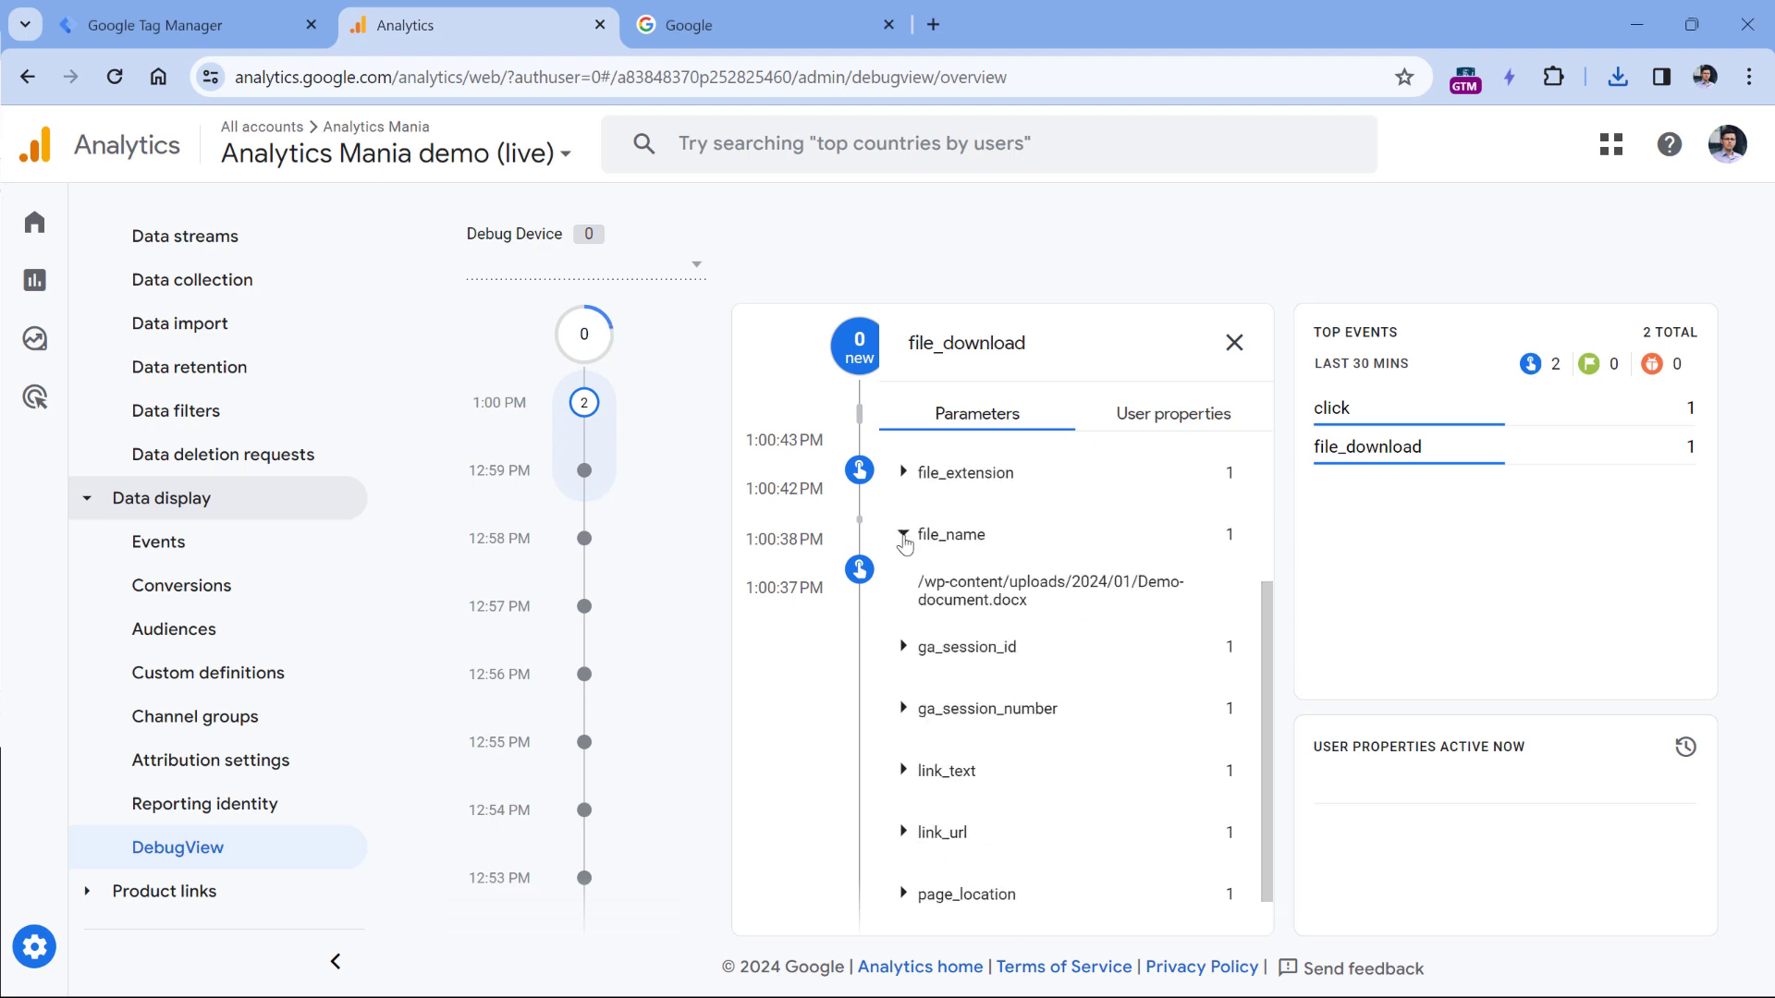
click(903, 537)
click(904, 782)
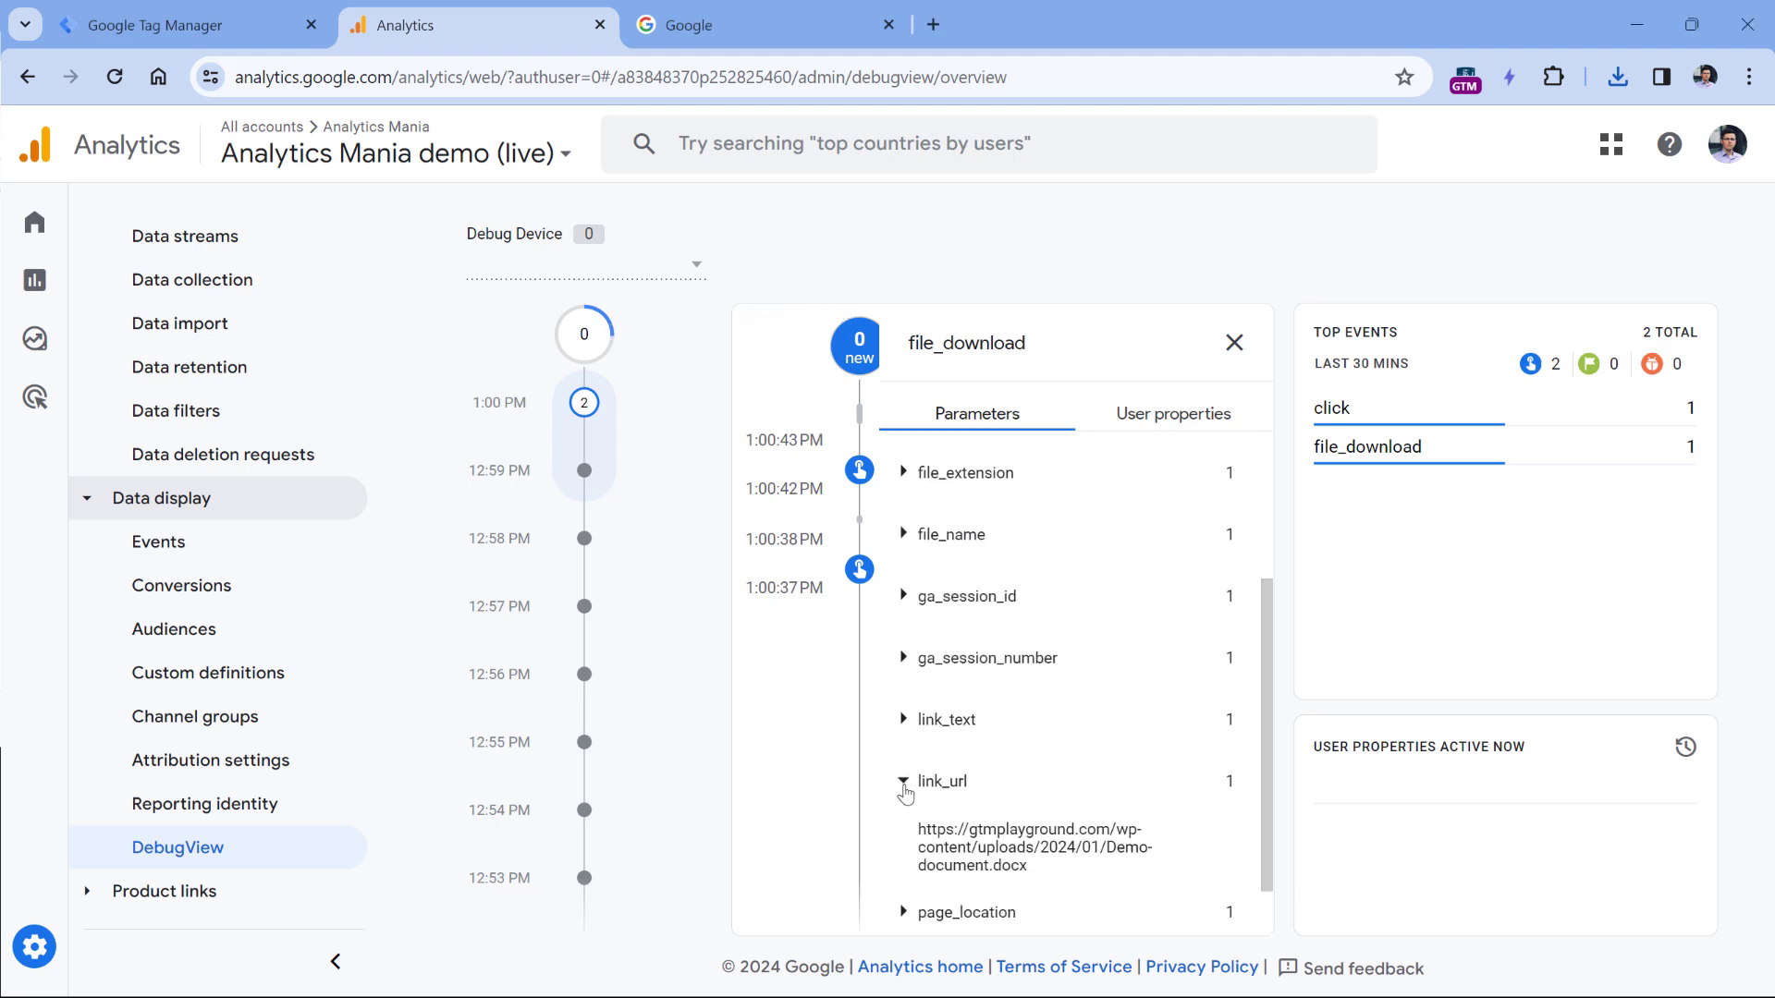
click(903, 782)
click(1235, 343)
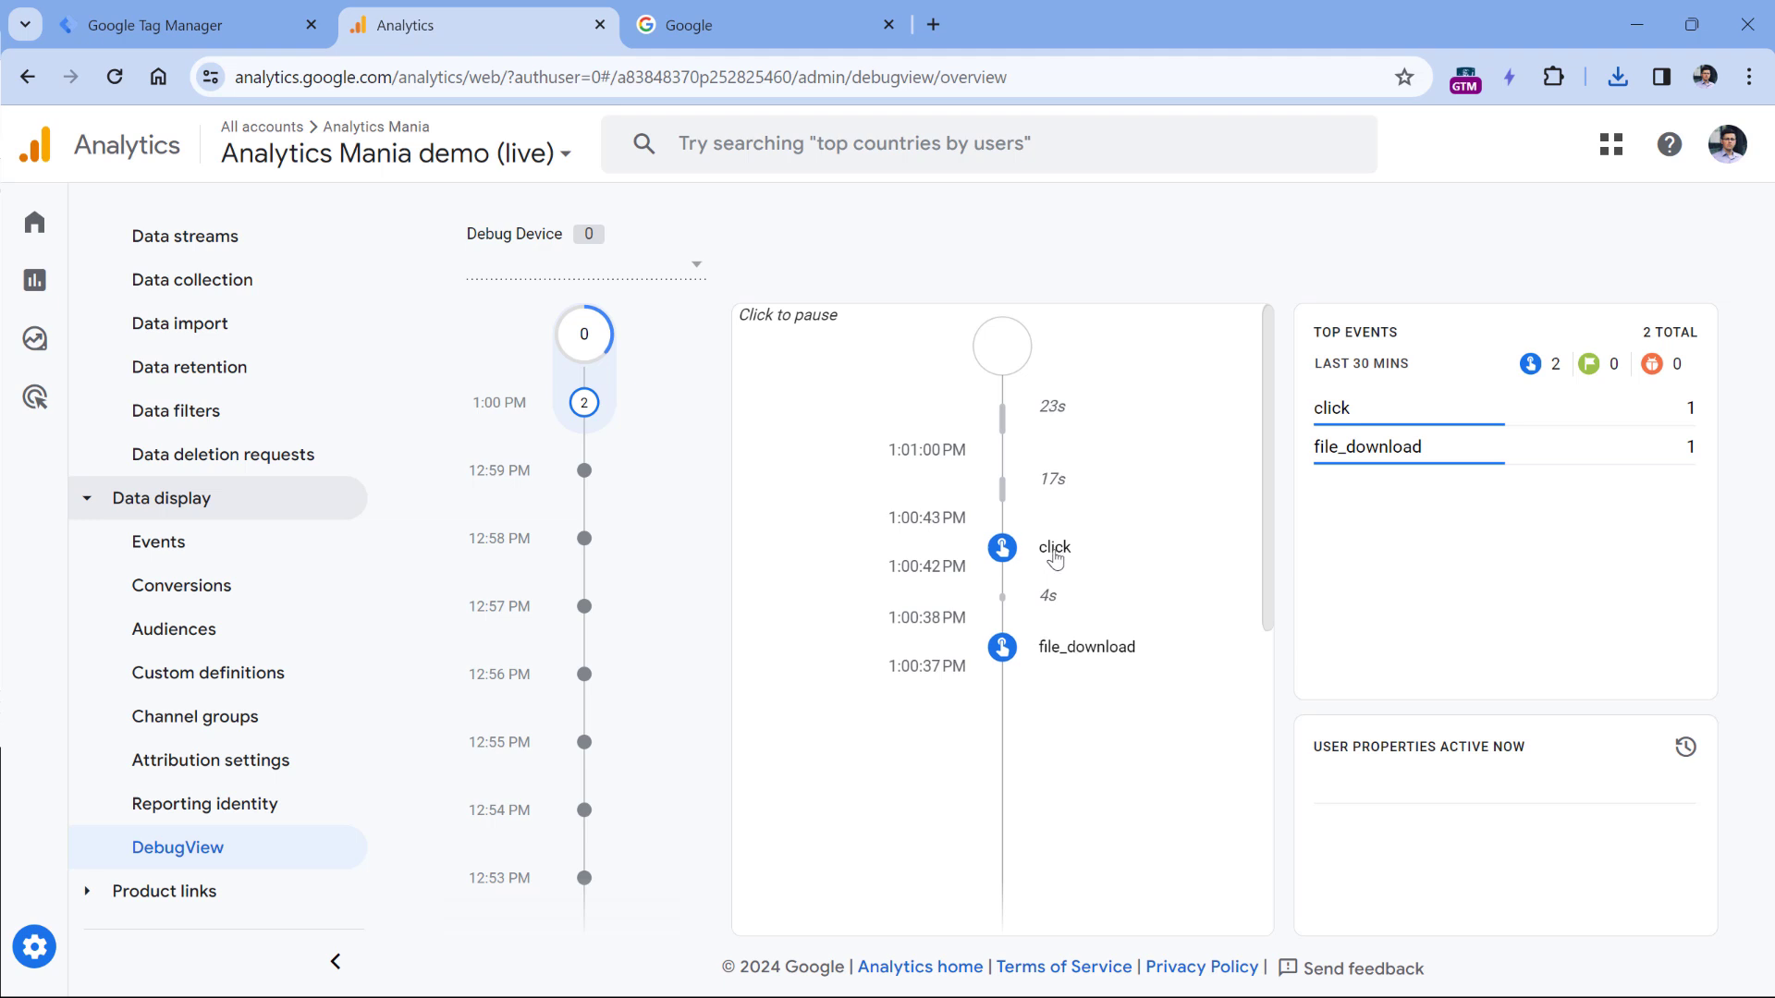
Step: Inspect the click event's link_domain, link_url, outbound and page_location parameters in DebugView
click(1055, 551)
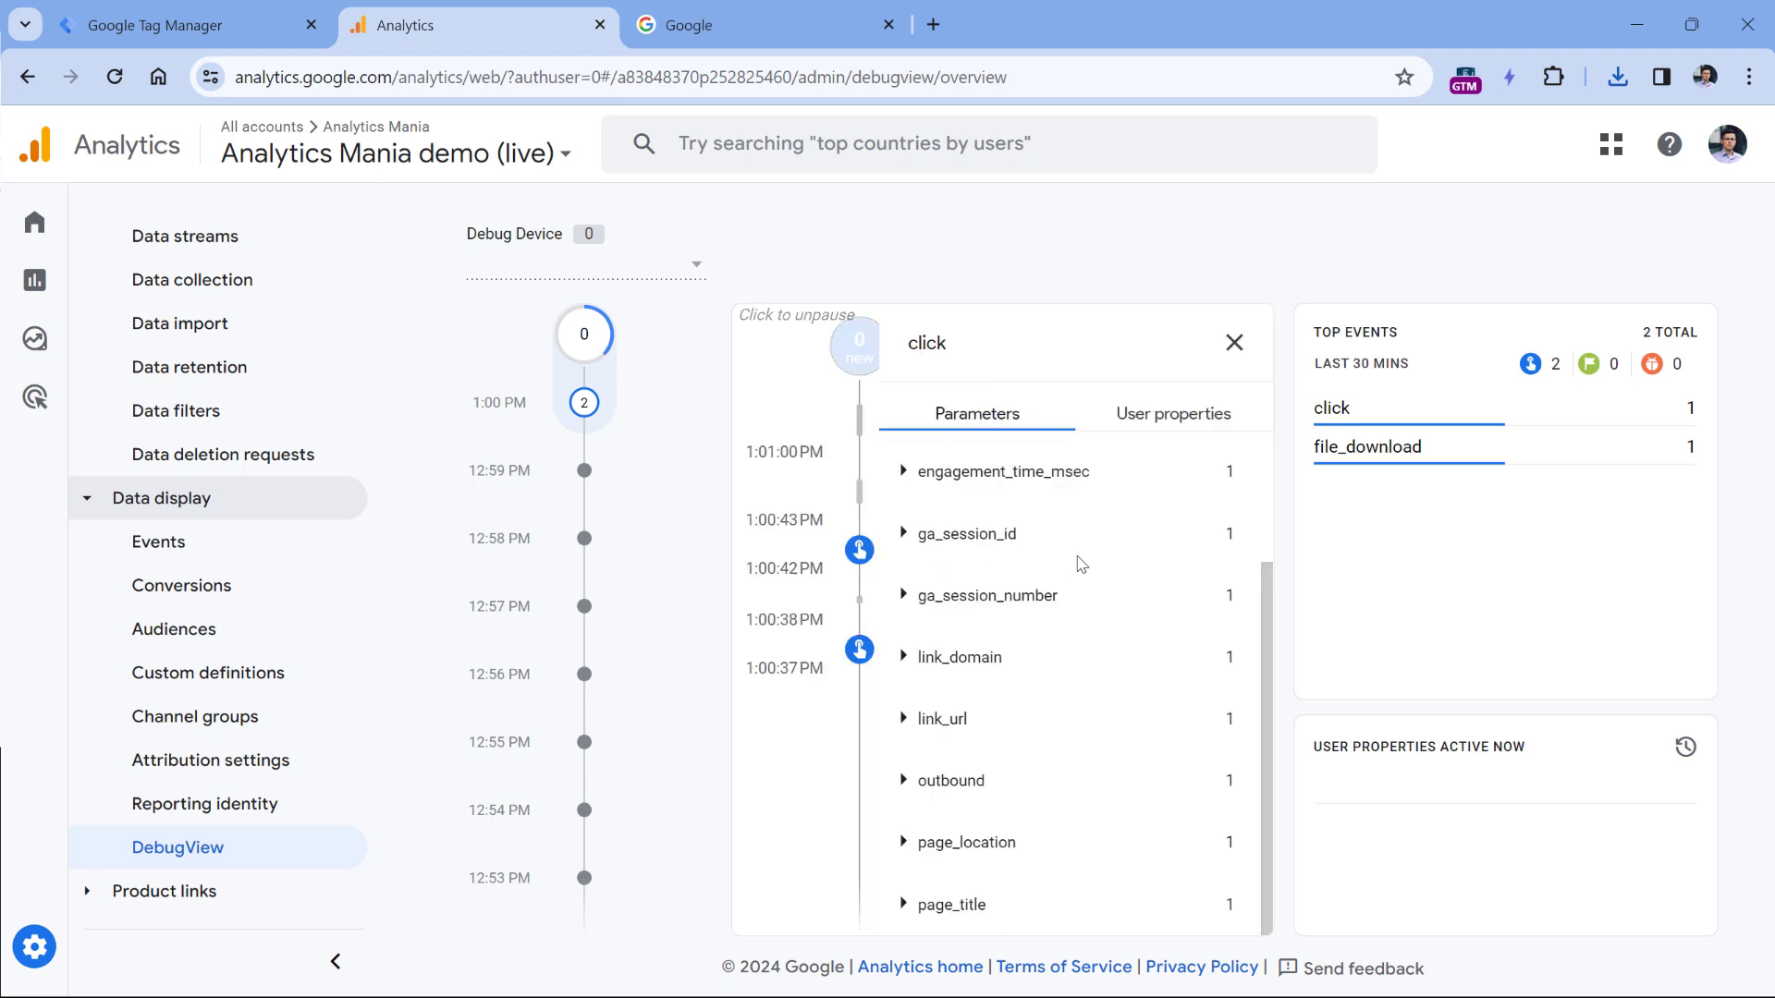
click(904, 660)
click(904, 660)
click(905, 722)
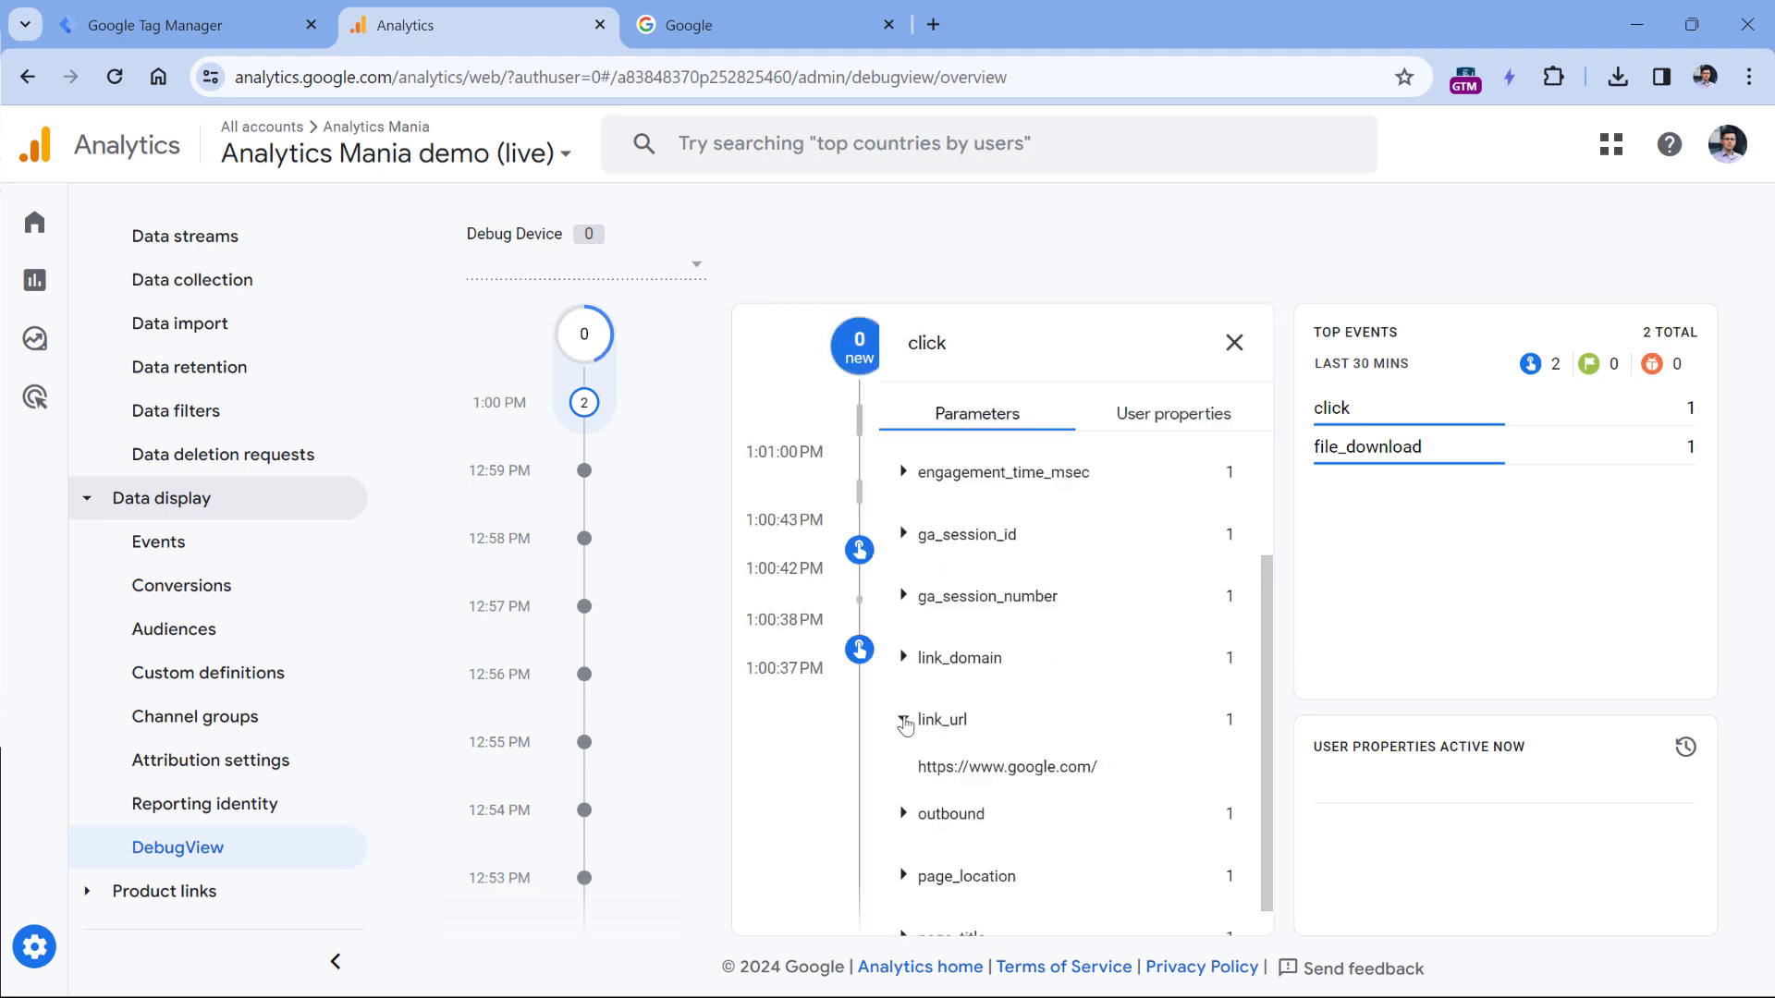
click(905, 722)
click(904, 783)
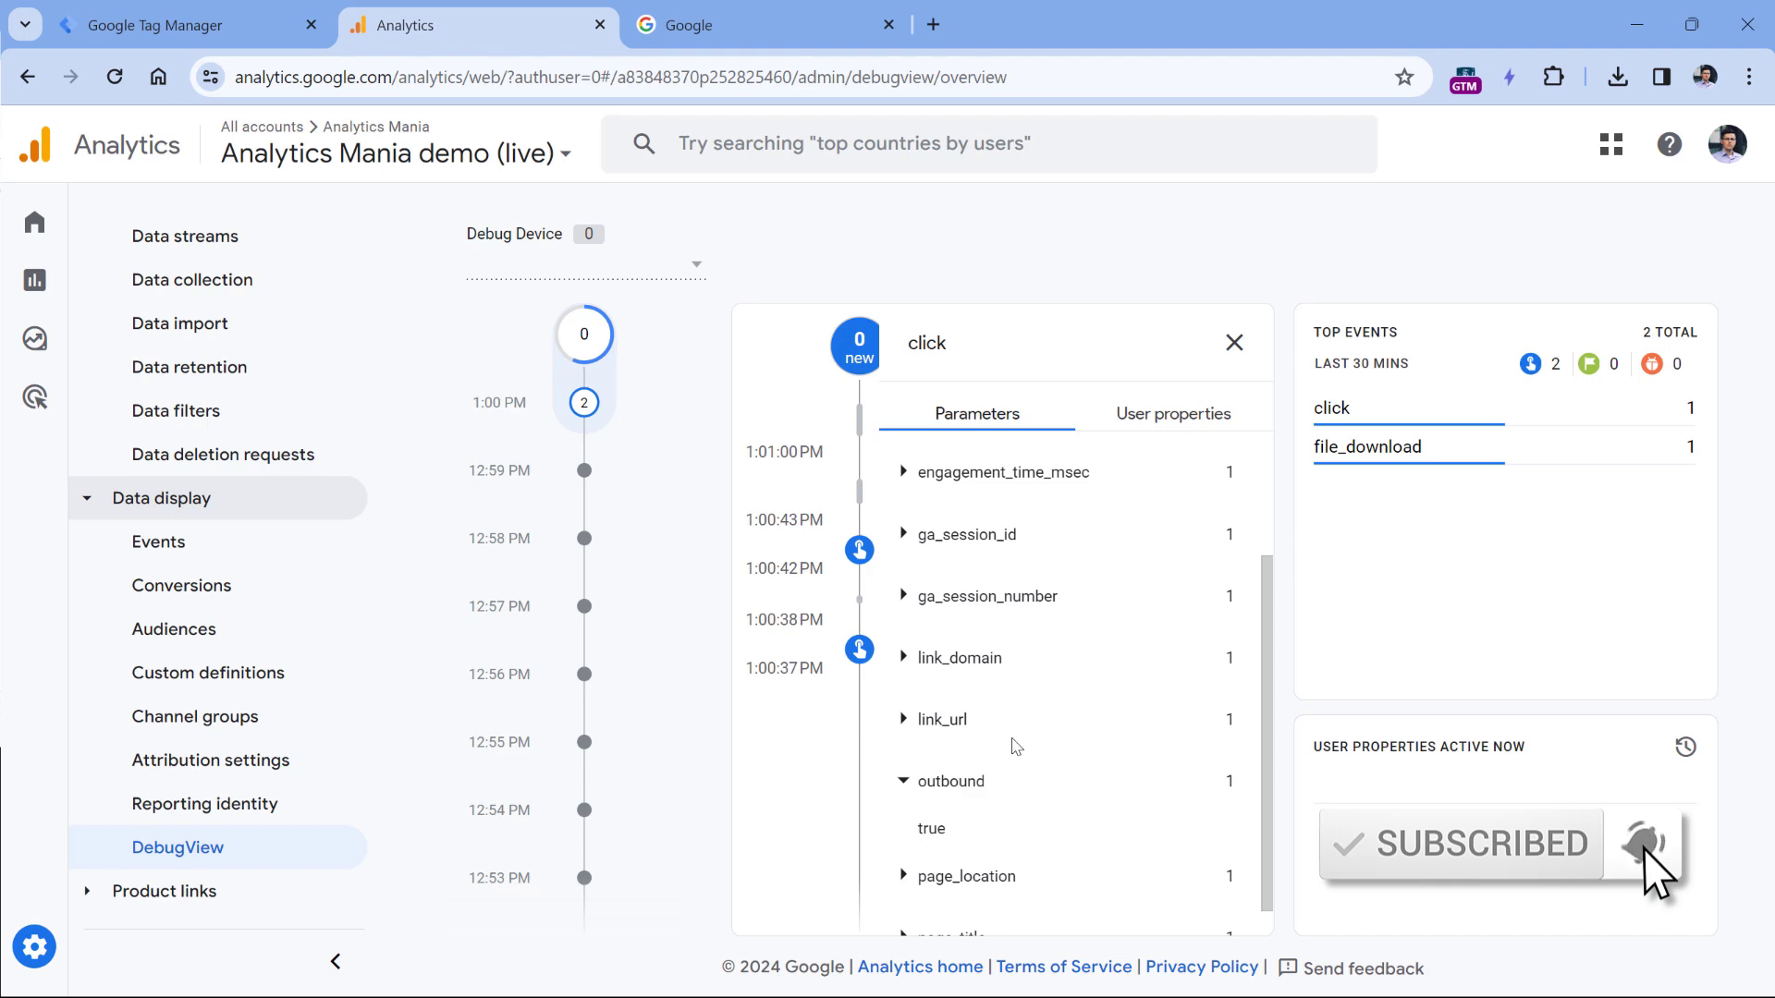
scroll(896, 835, down, 1)
click(902, 843)
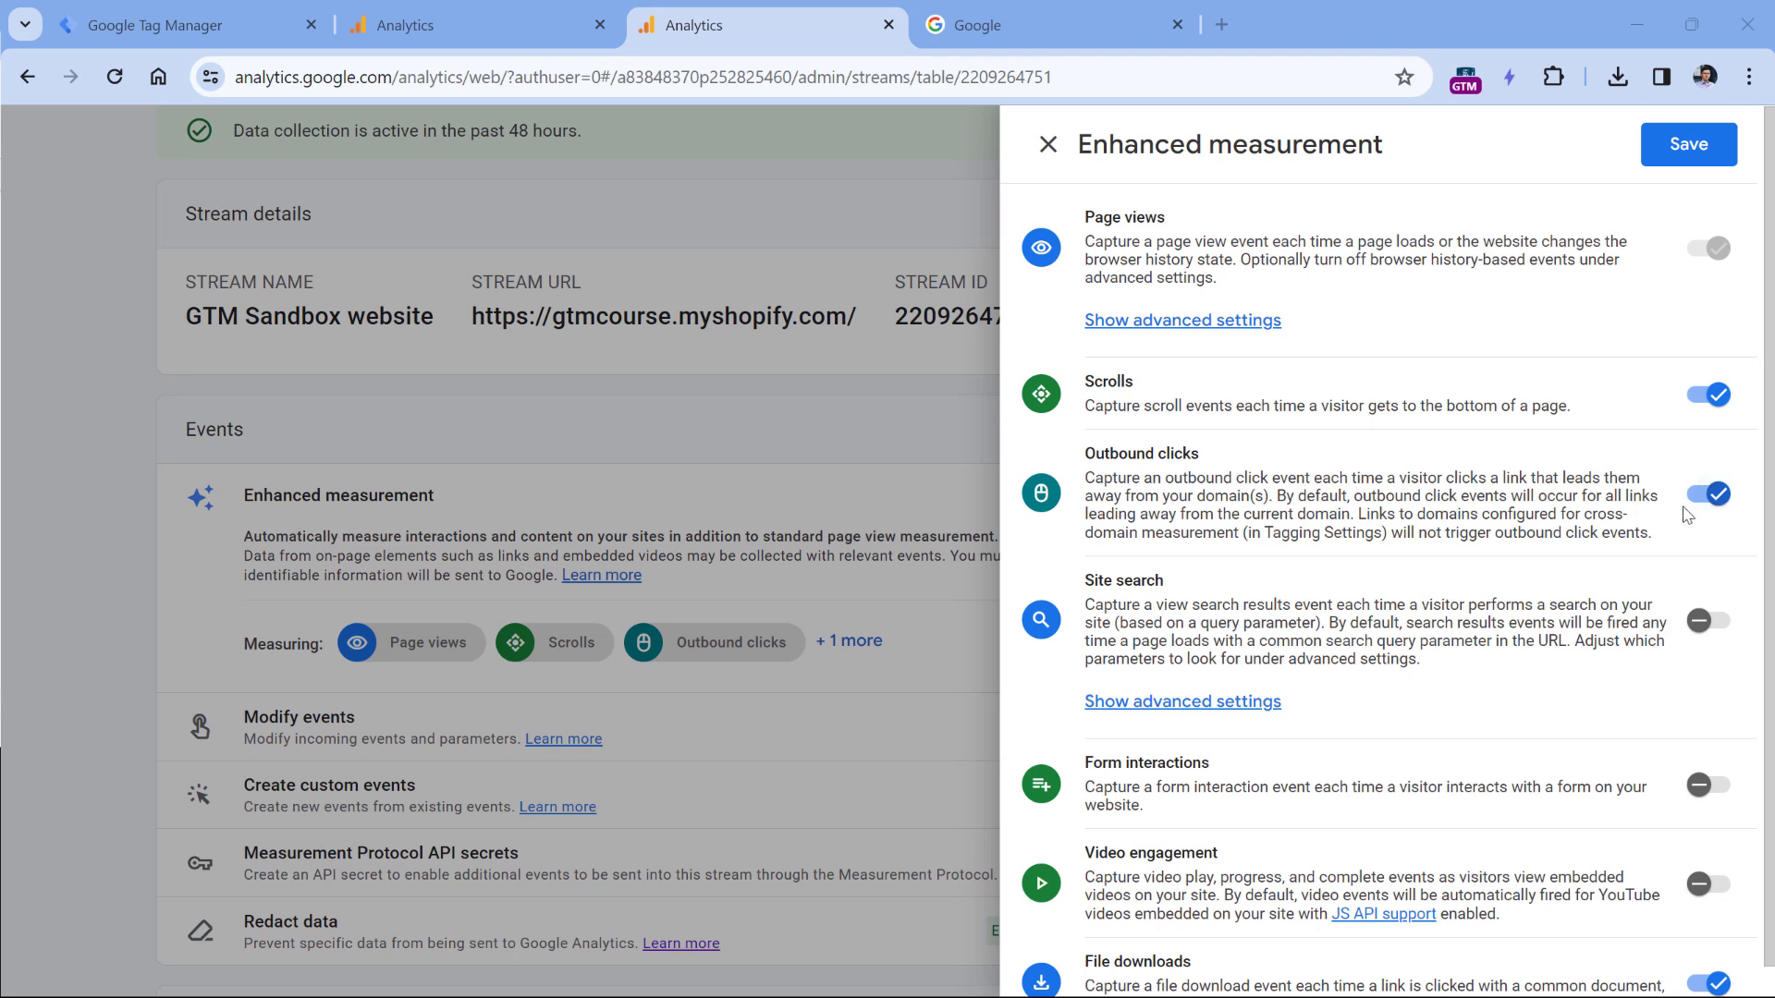
Step: Compare the Outbound clicks description in Enhanced measurement with the external page opened by the demo link
scroll(1710, 500, down, 1)
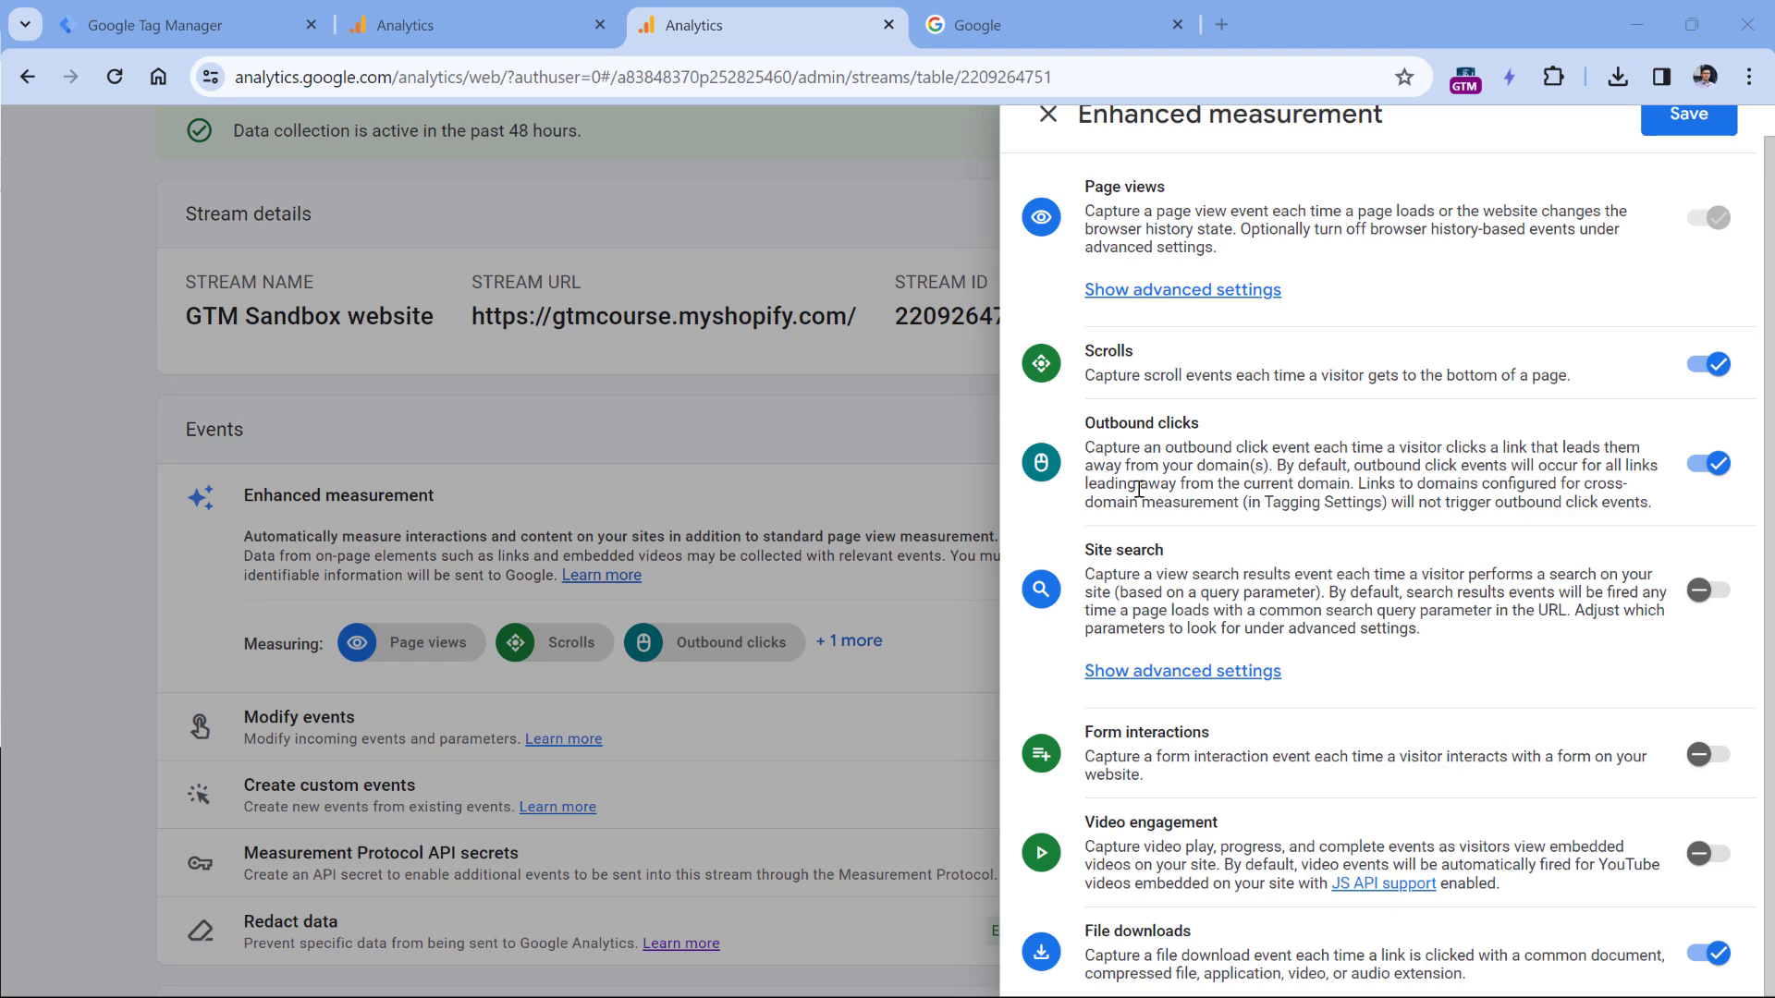
click(1084, 28)
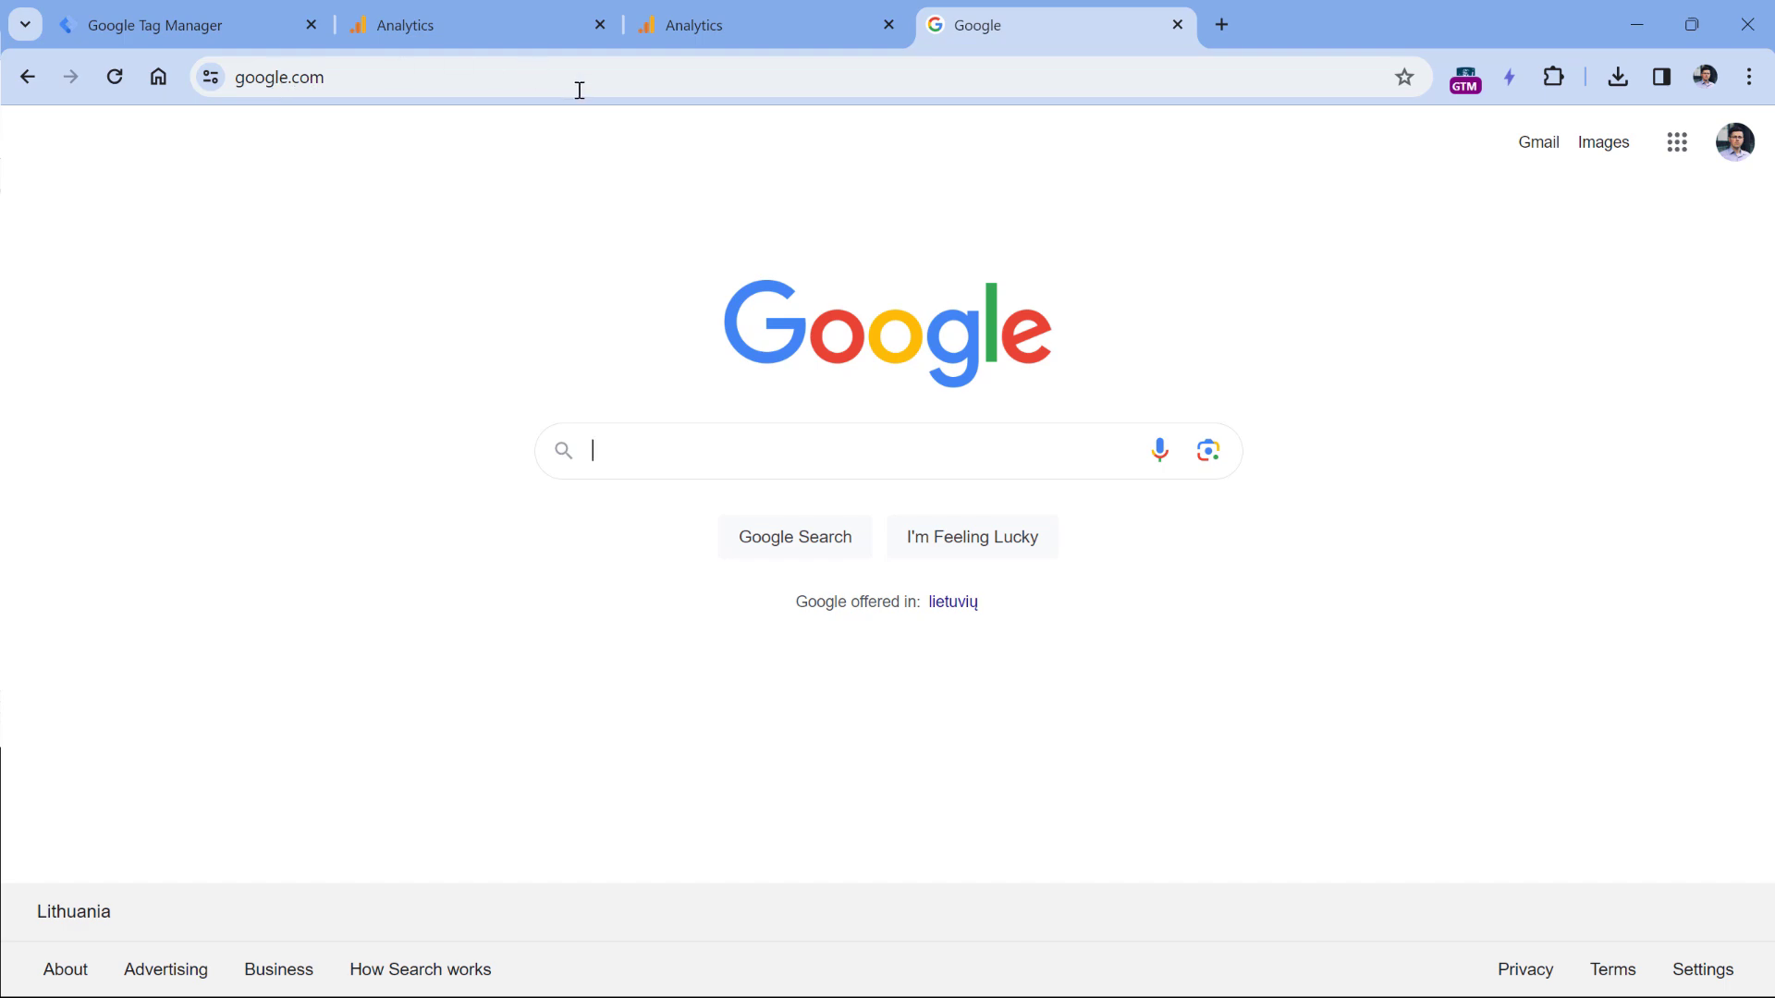
click(763, 30)
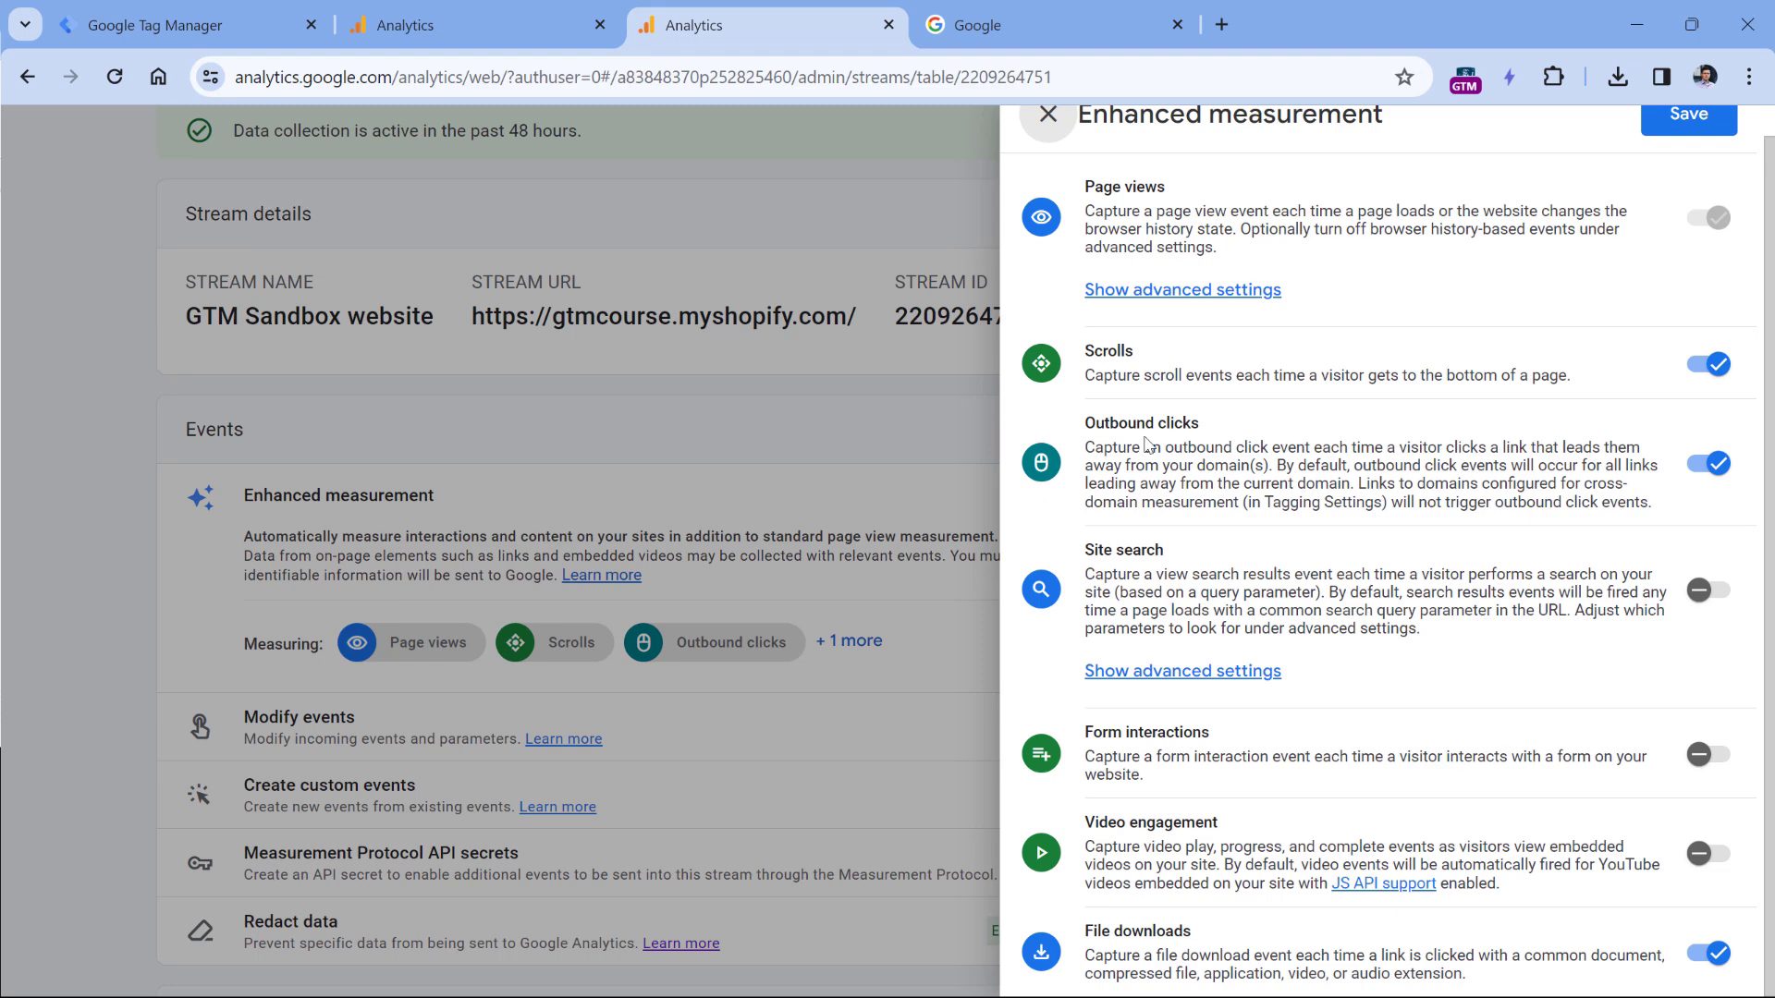
Step: Examine the cross-domain linking conditions in the Google tag's domain configuration, and return to the stream details
click(740, 464)
scroll(872, 474, down, 3)
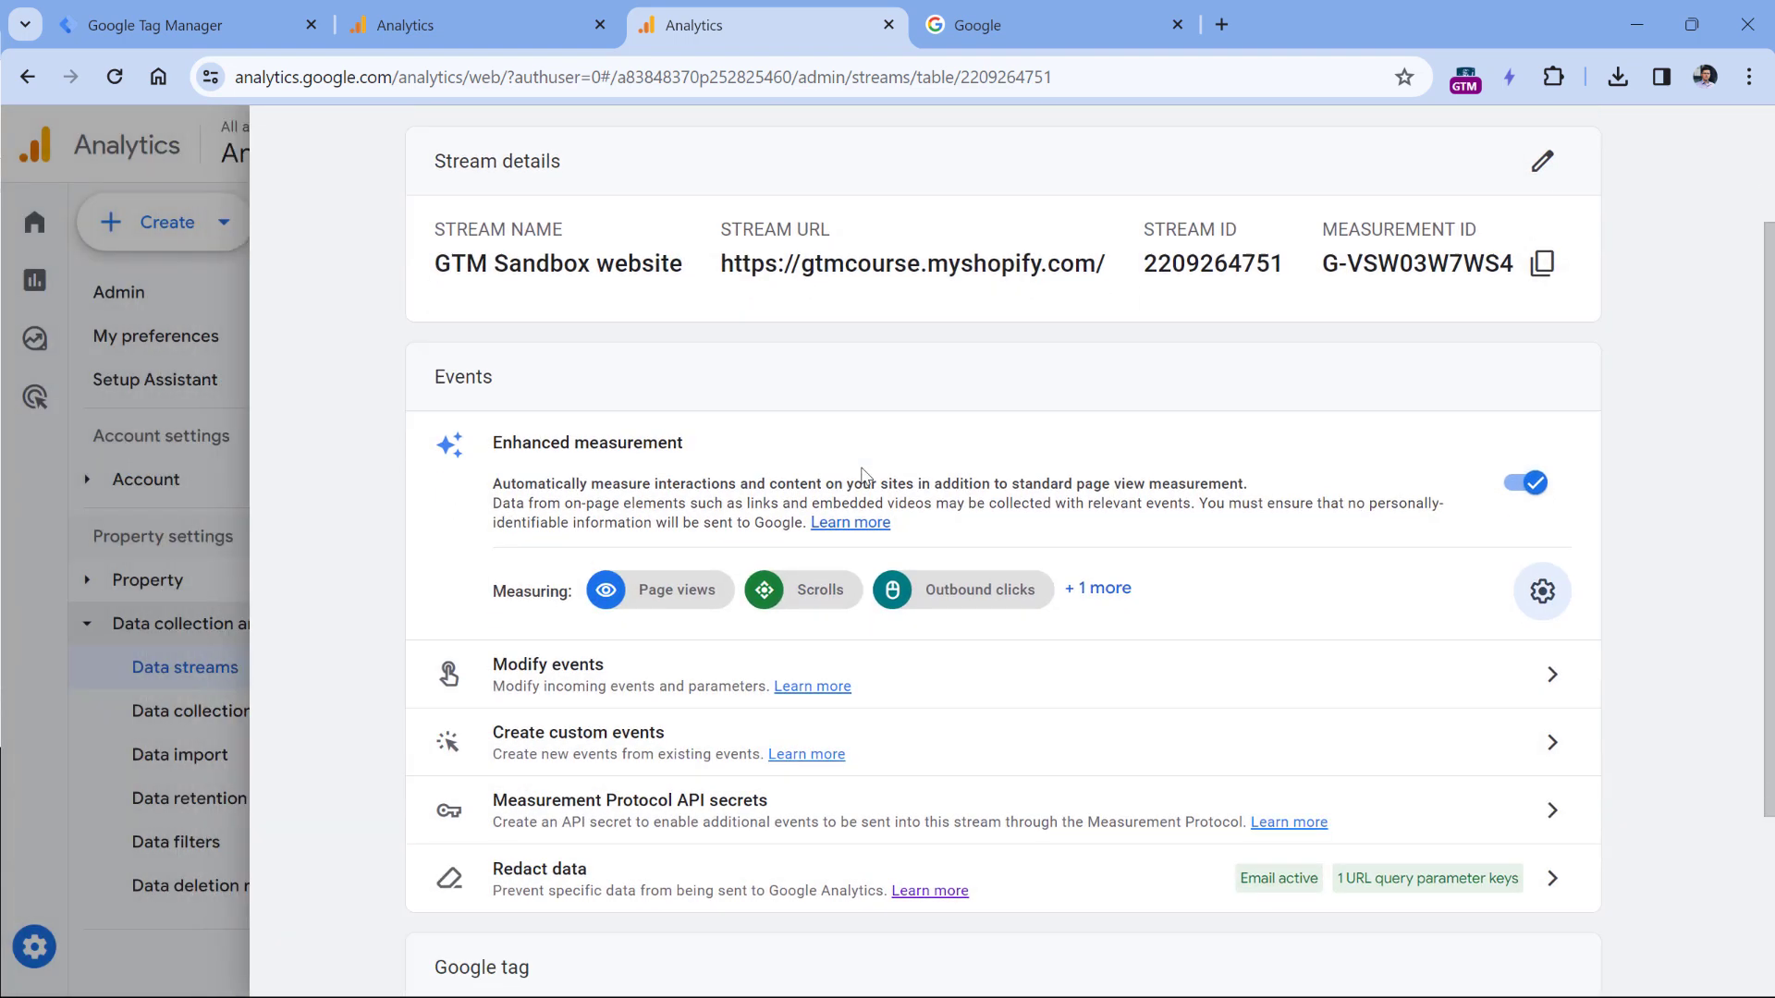
click(567, 780)
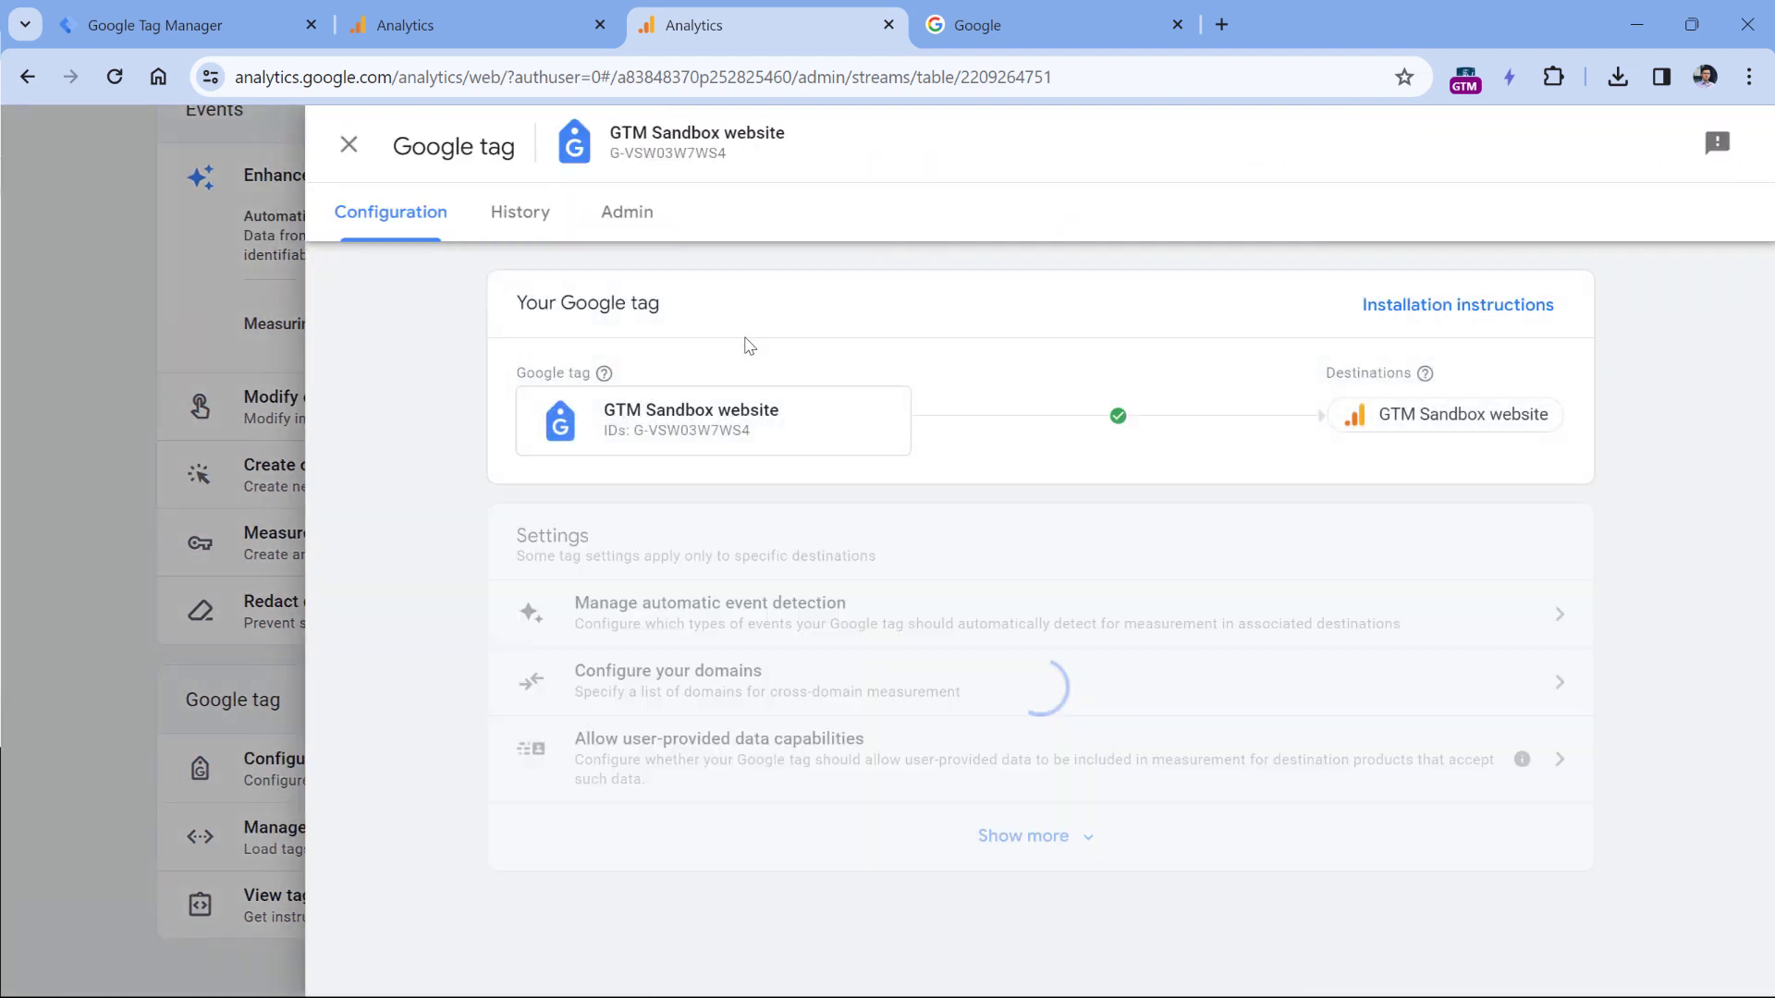
click(714, 688)
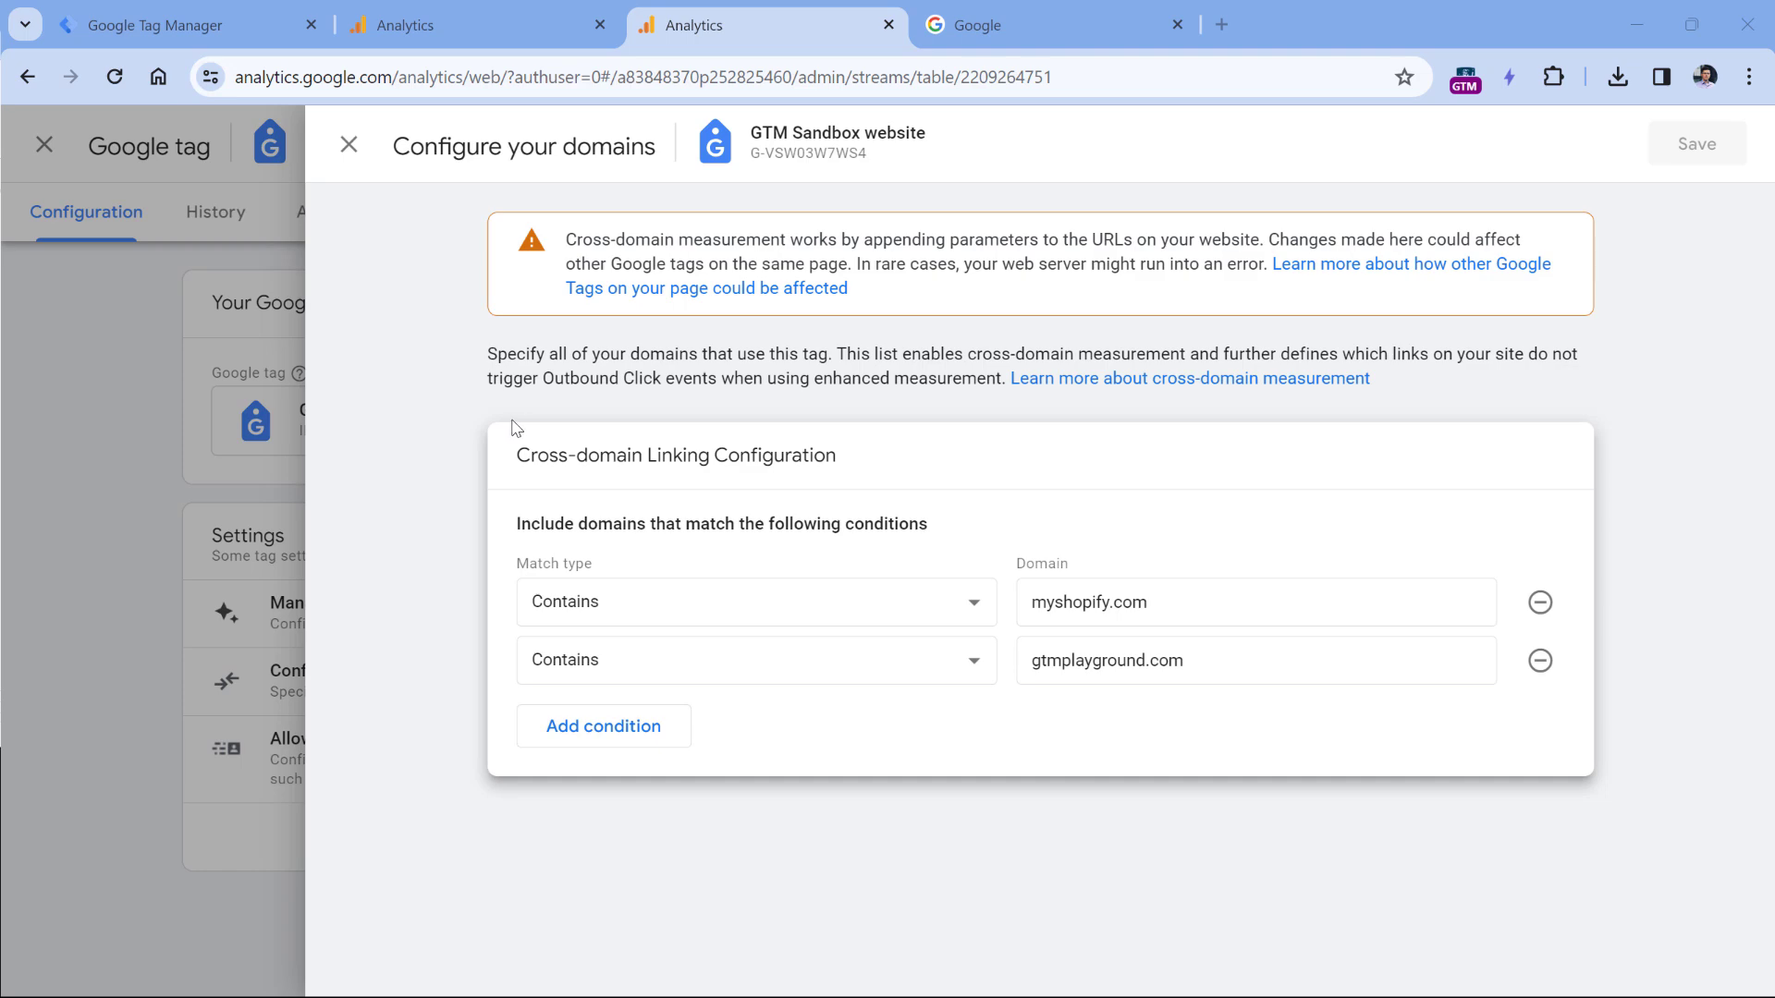
click(207, 342)
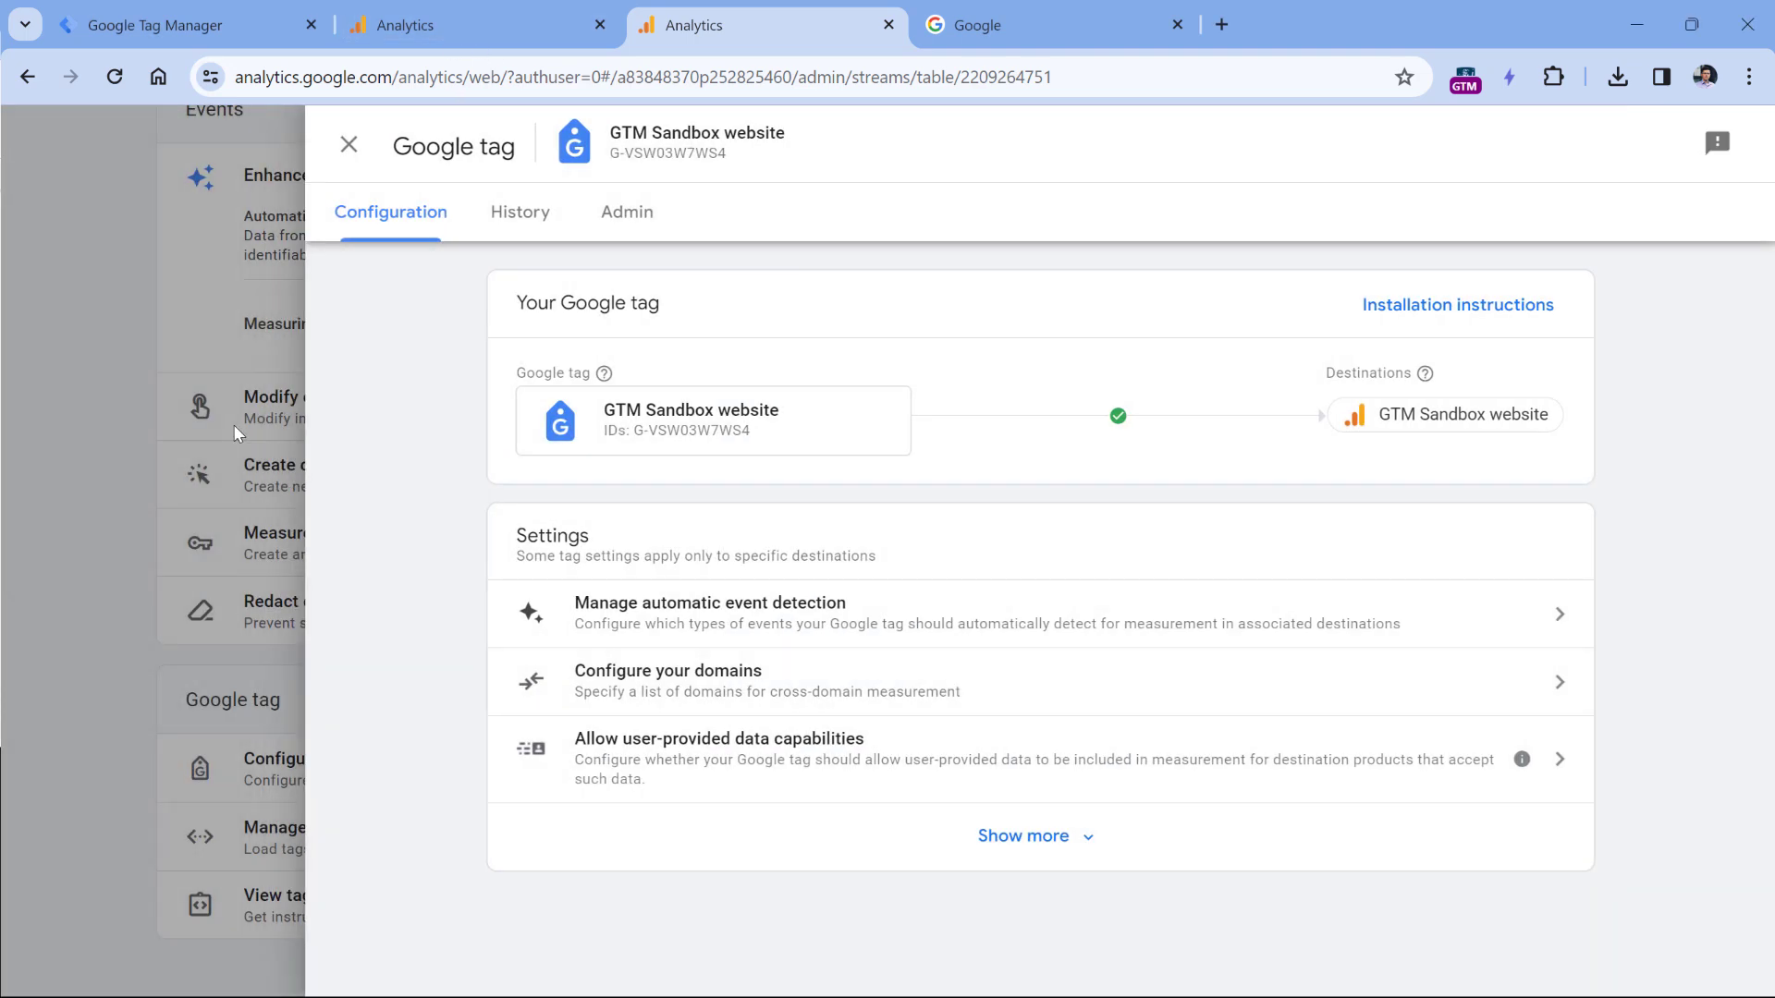
click(234, 426)
scroll(586, 364, up, 2)
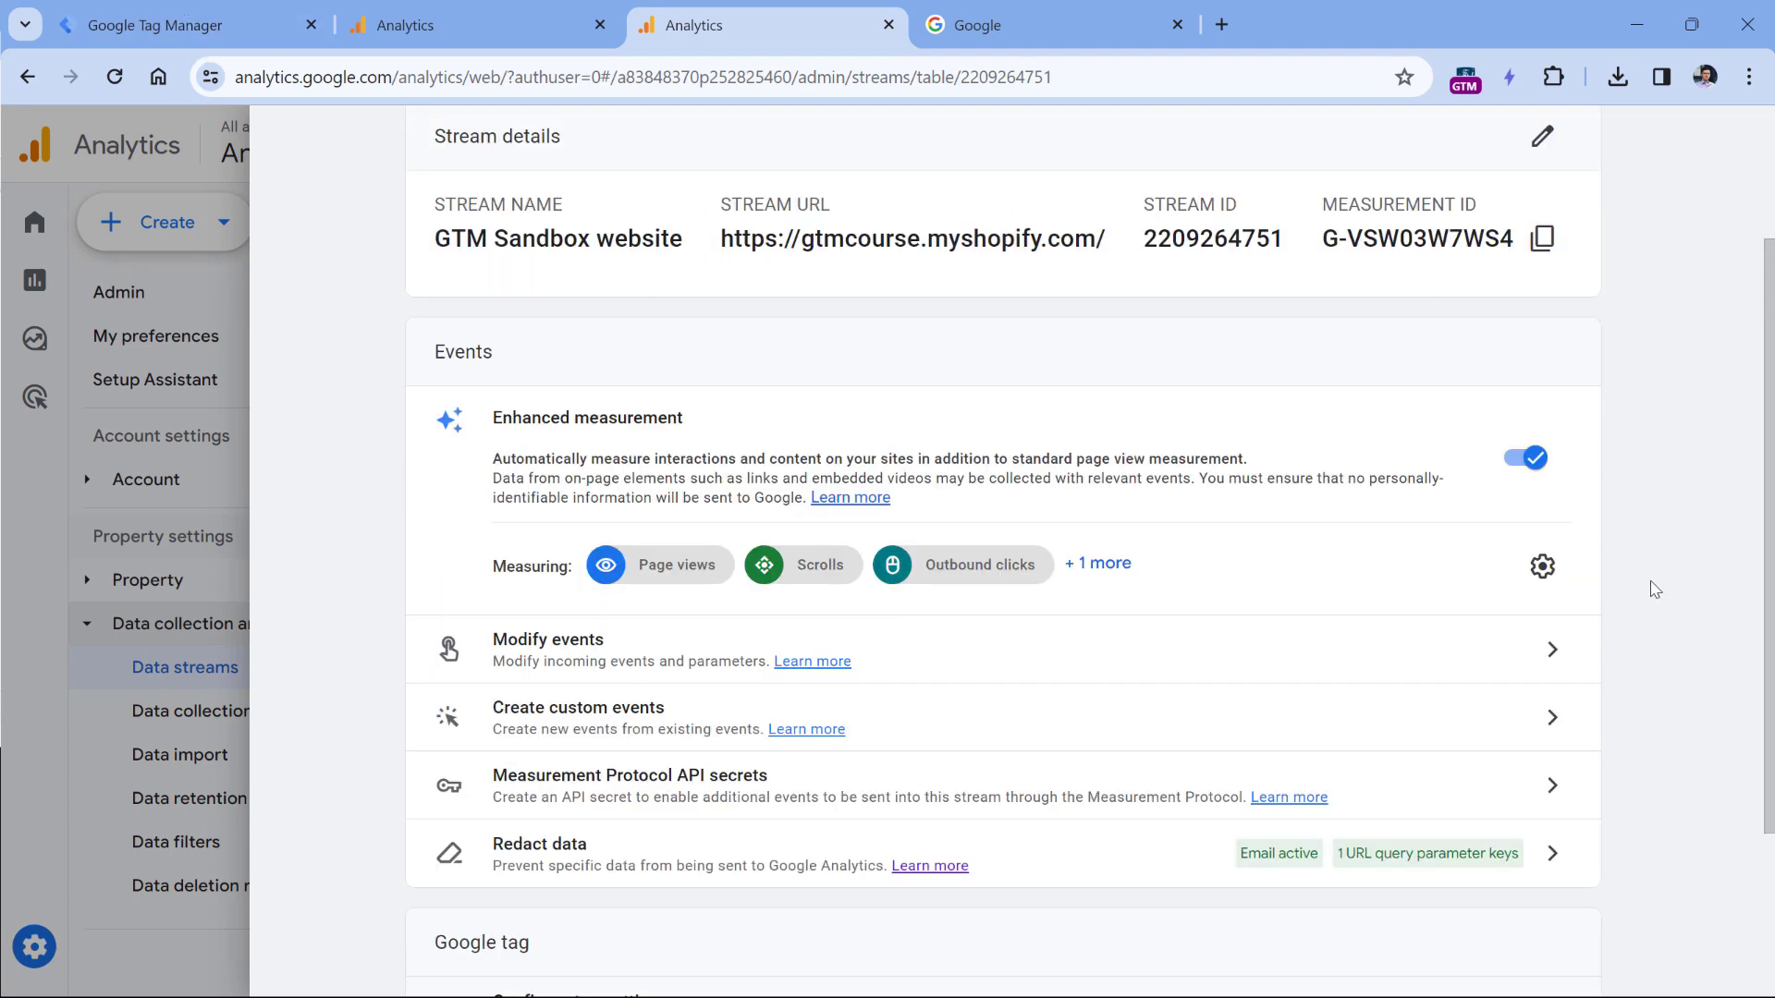
Step: Turn off Outbound clicks and File downloads in the stream's Enhanced measurement settings and save
click(1542, 566)
click(1708, 495)
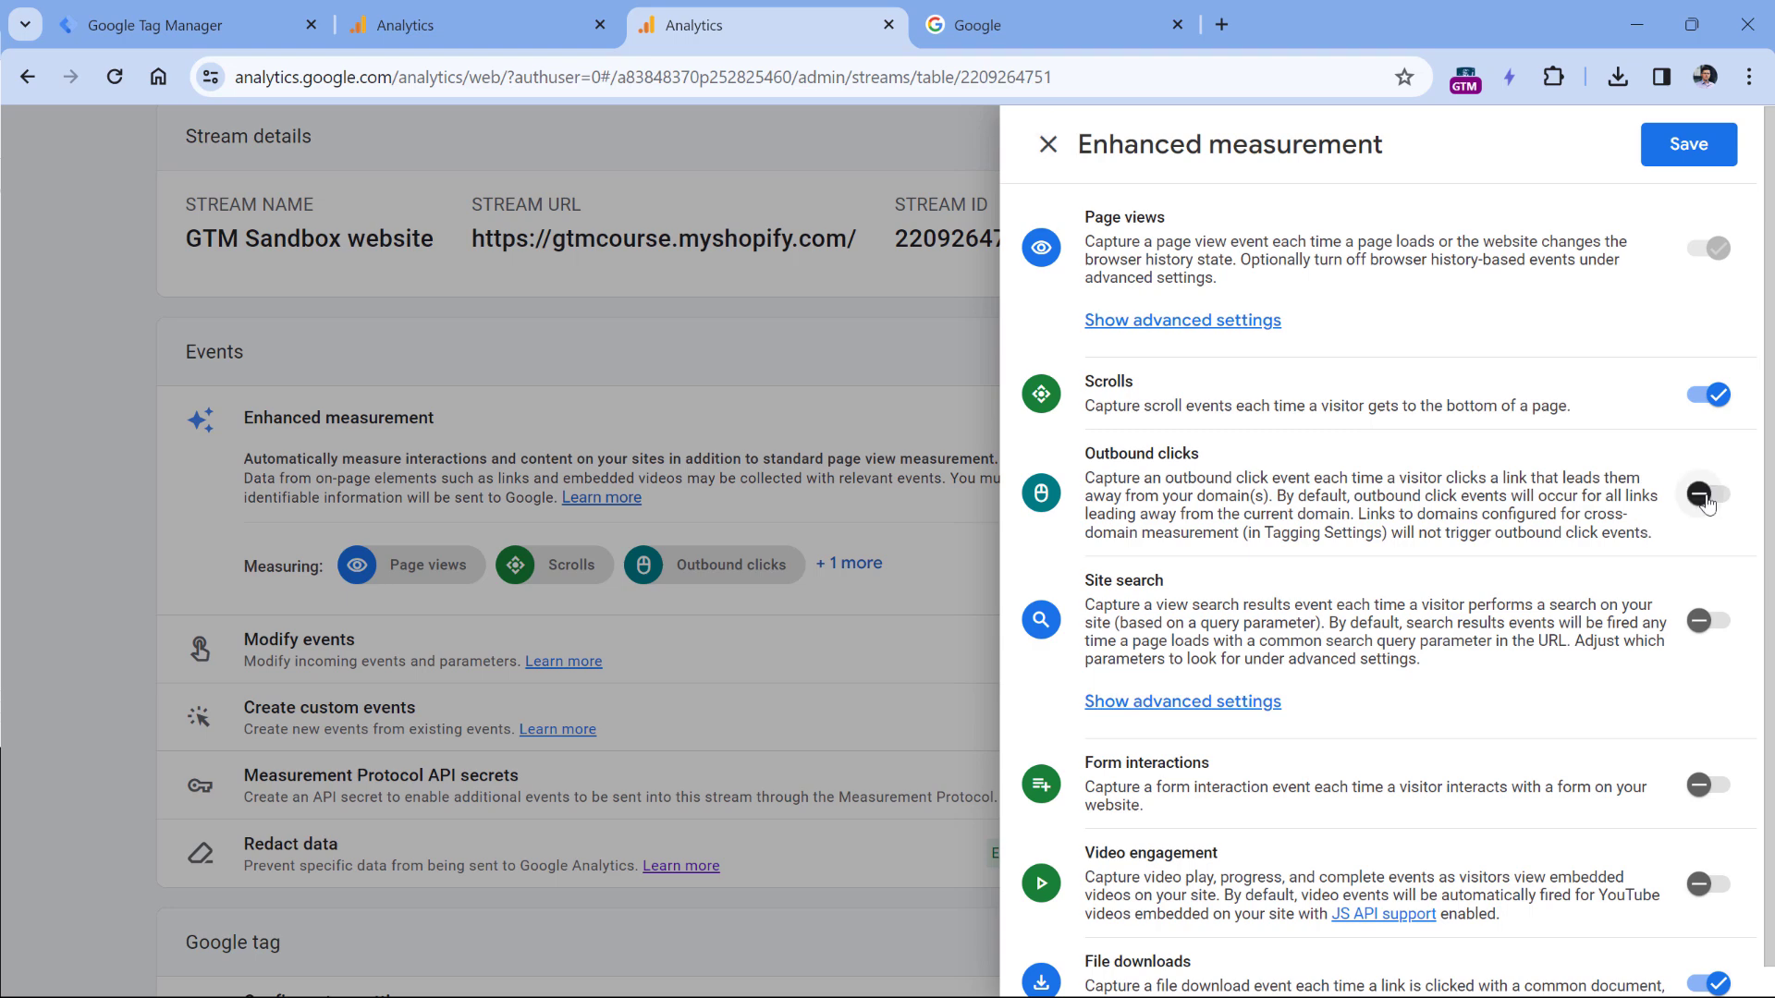
click(1709, 982)
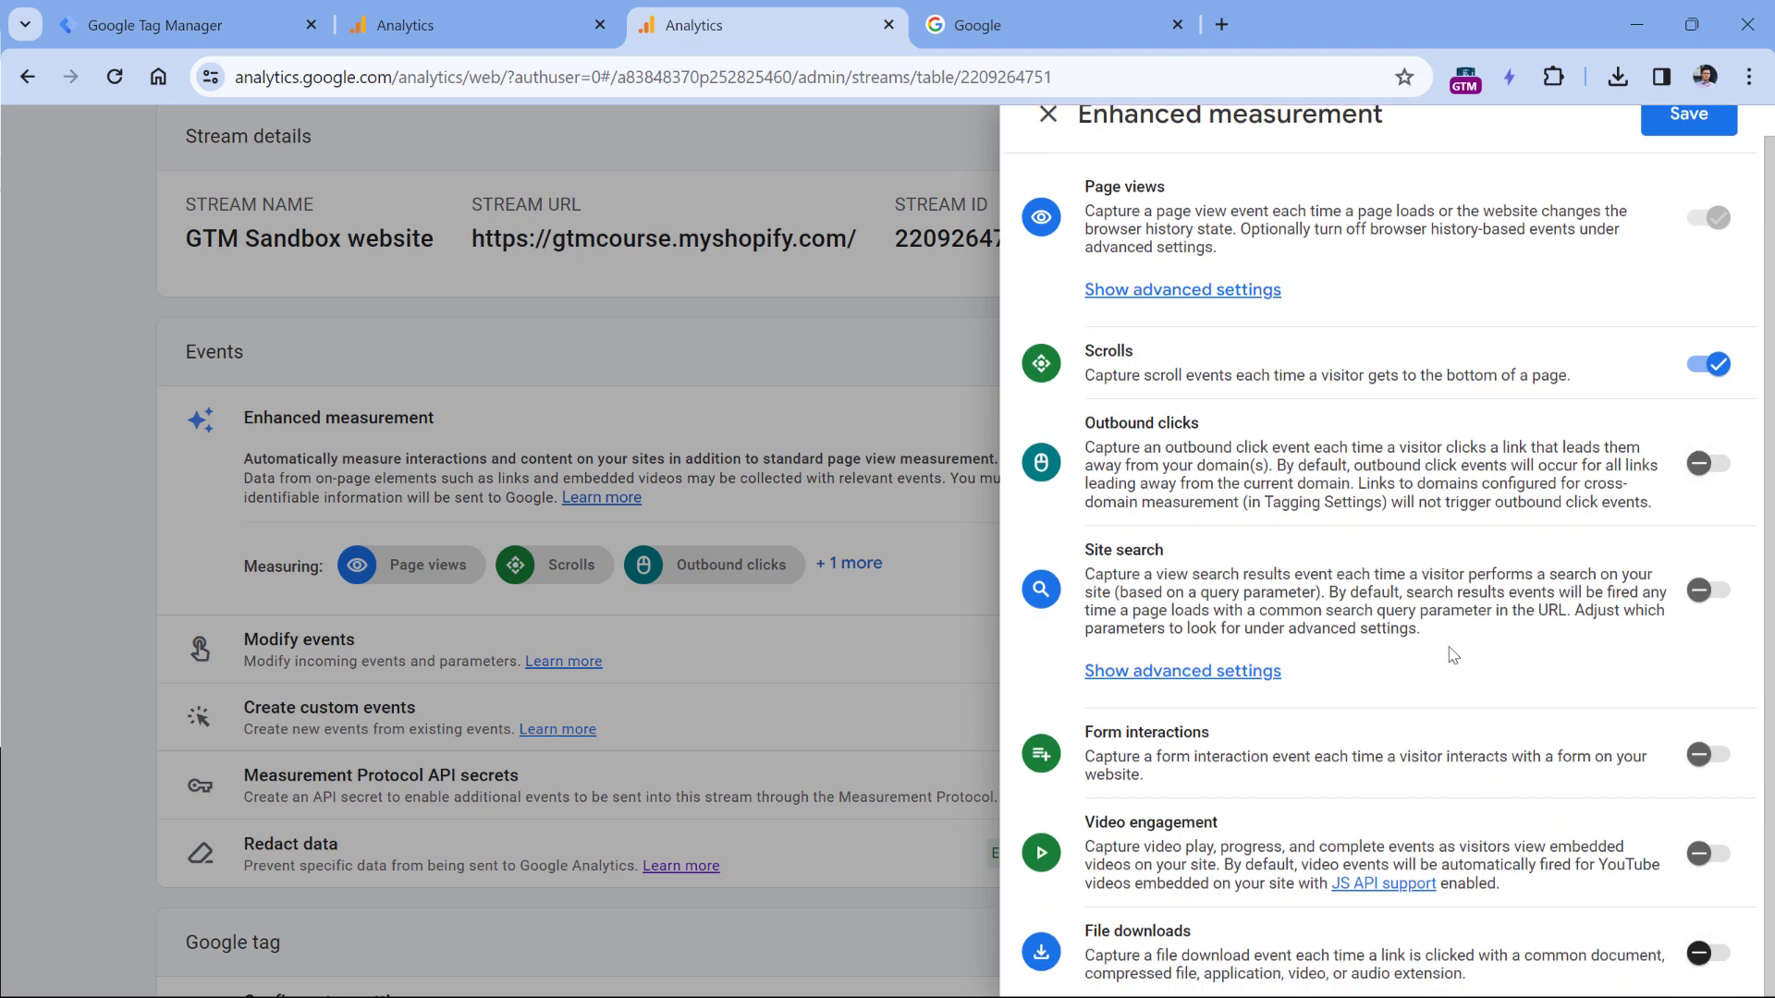
click(1688, 115)
Step: Check the Google Tag Manager workspace overview and return to the Link click demo page to view its links
key(ctrl+1)
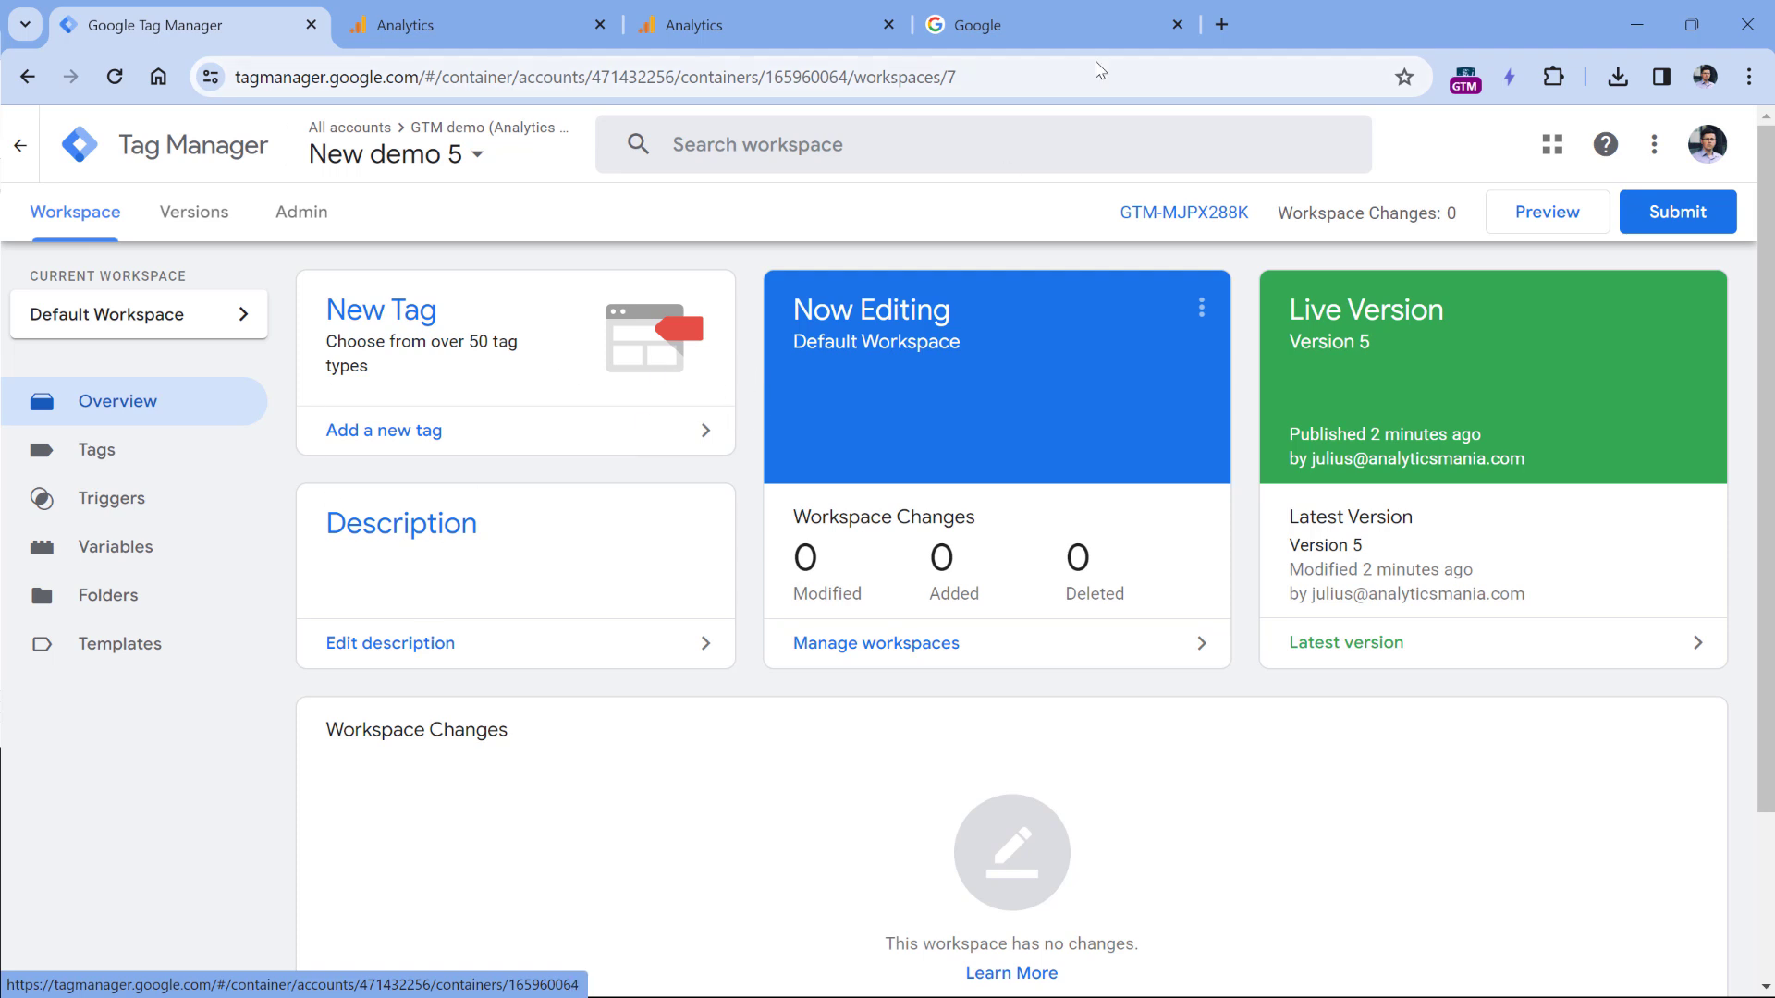
key(ctrl+4)
scroll(698, 400, down, 3)
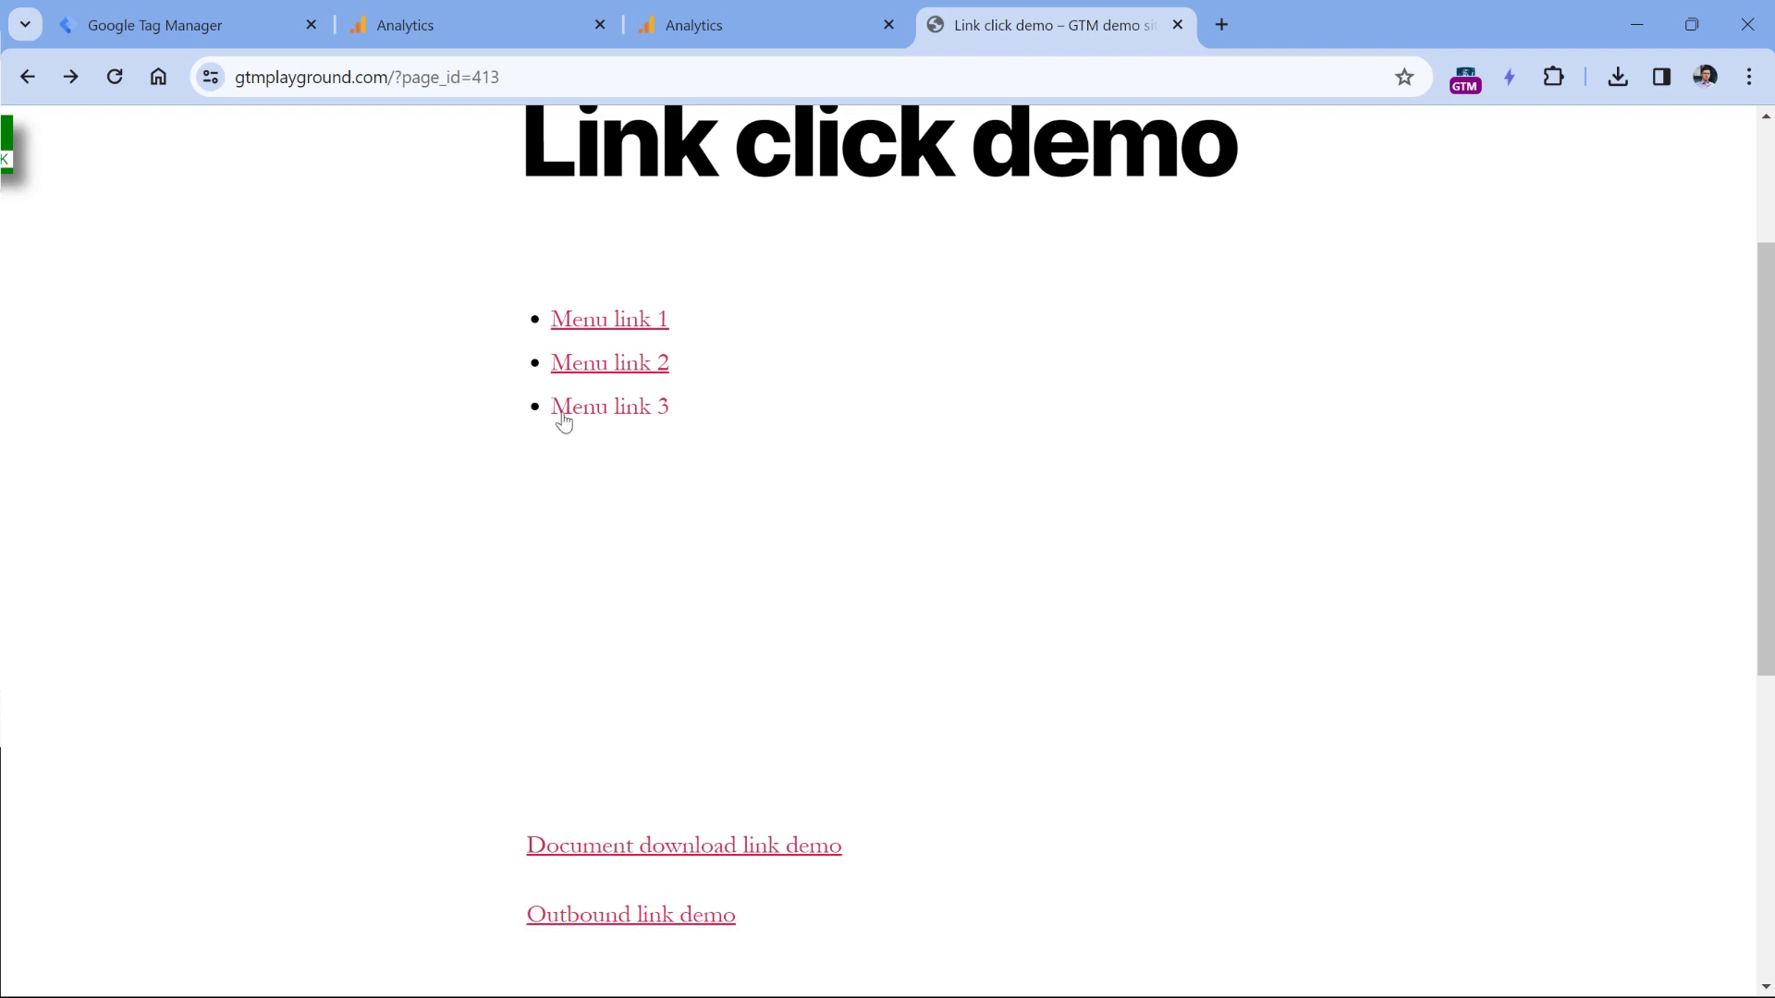
Step: Check the GA4 config tag's configuration and firing trigger in the Tag Manager container, and close it
scroll(599, 325, up, 3)
key(ctrl+1)
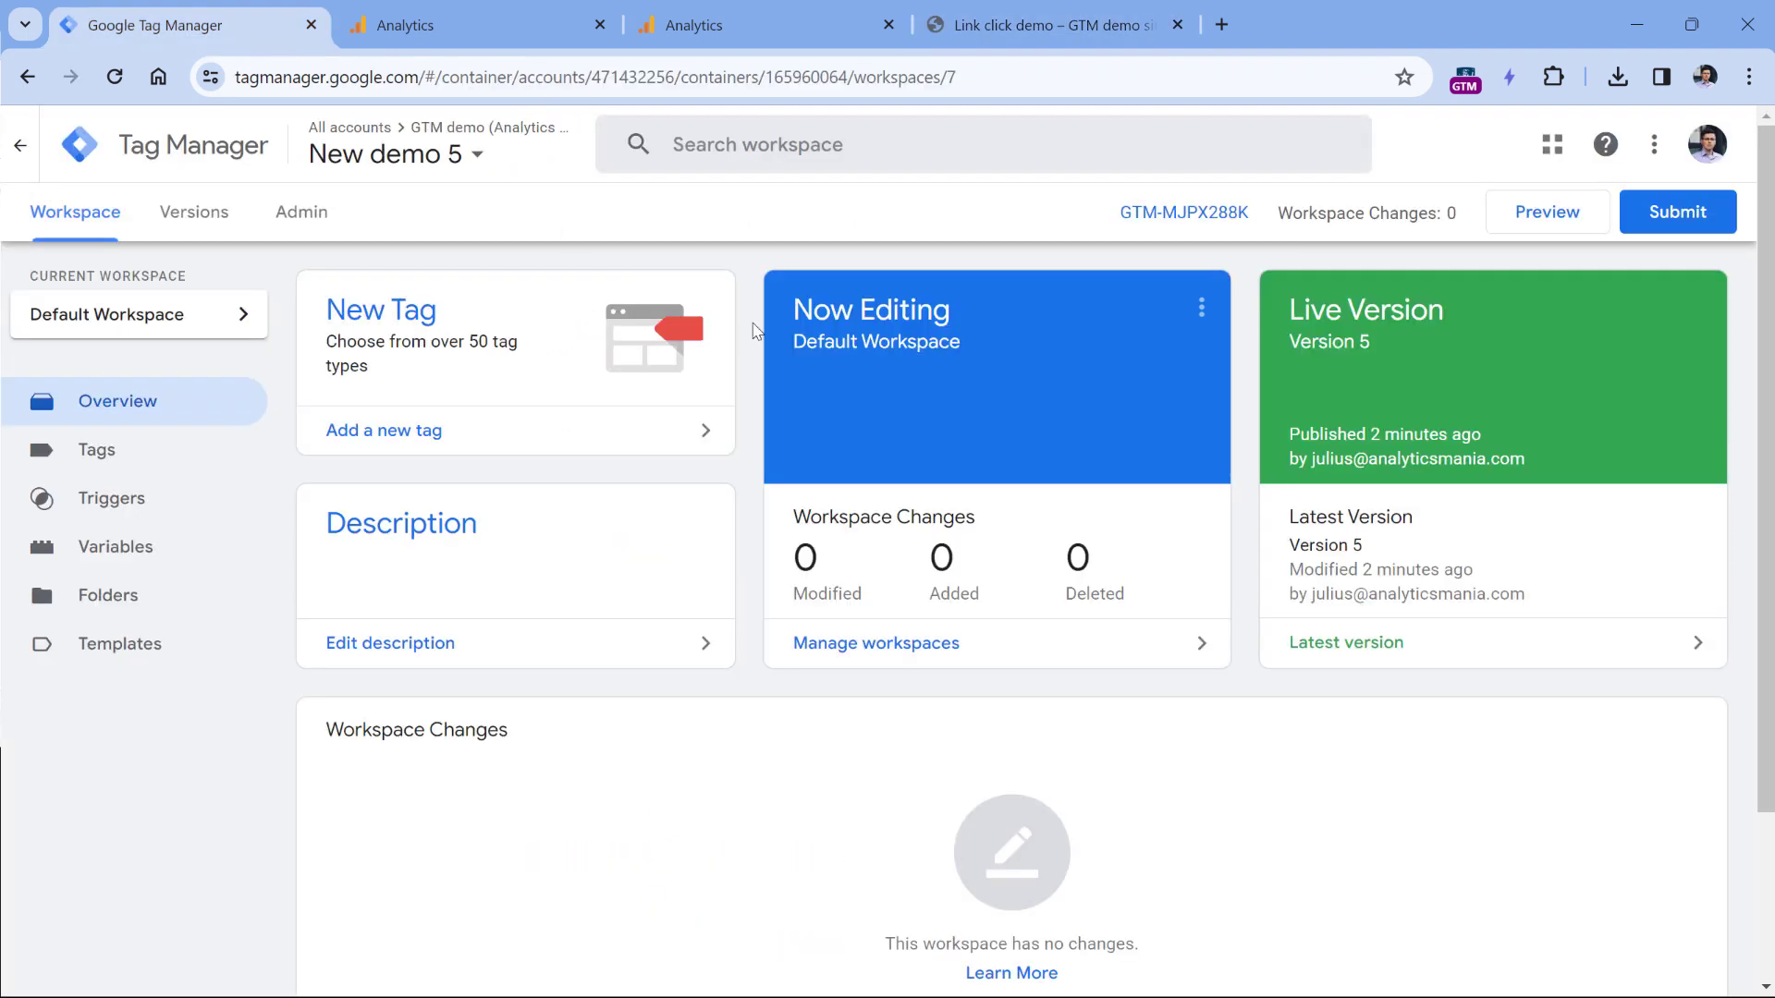
click(96, 450)
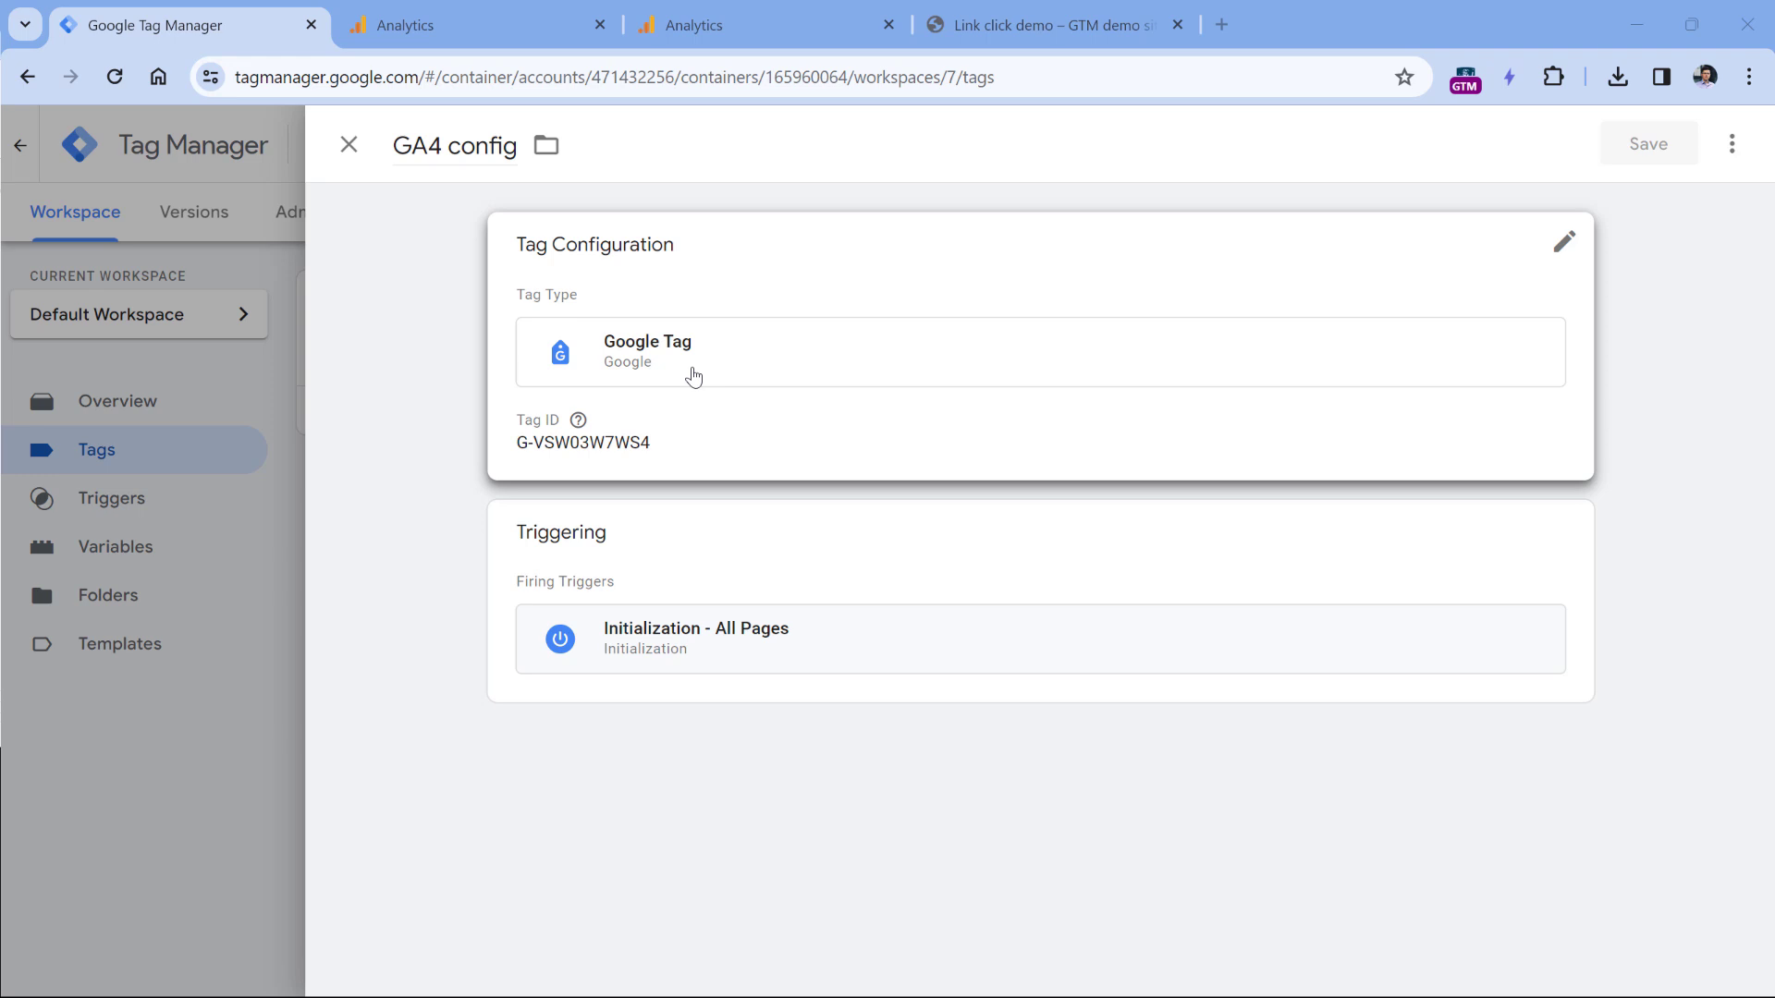
click(282, 355)
click(1584, 222)
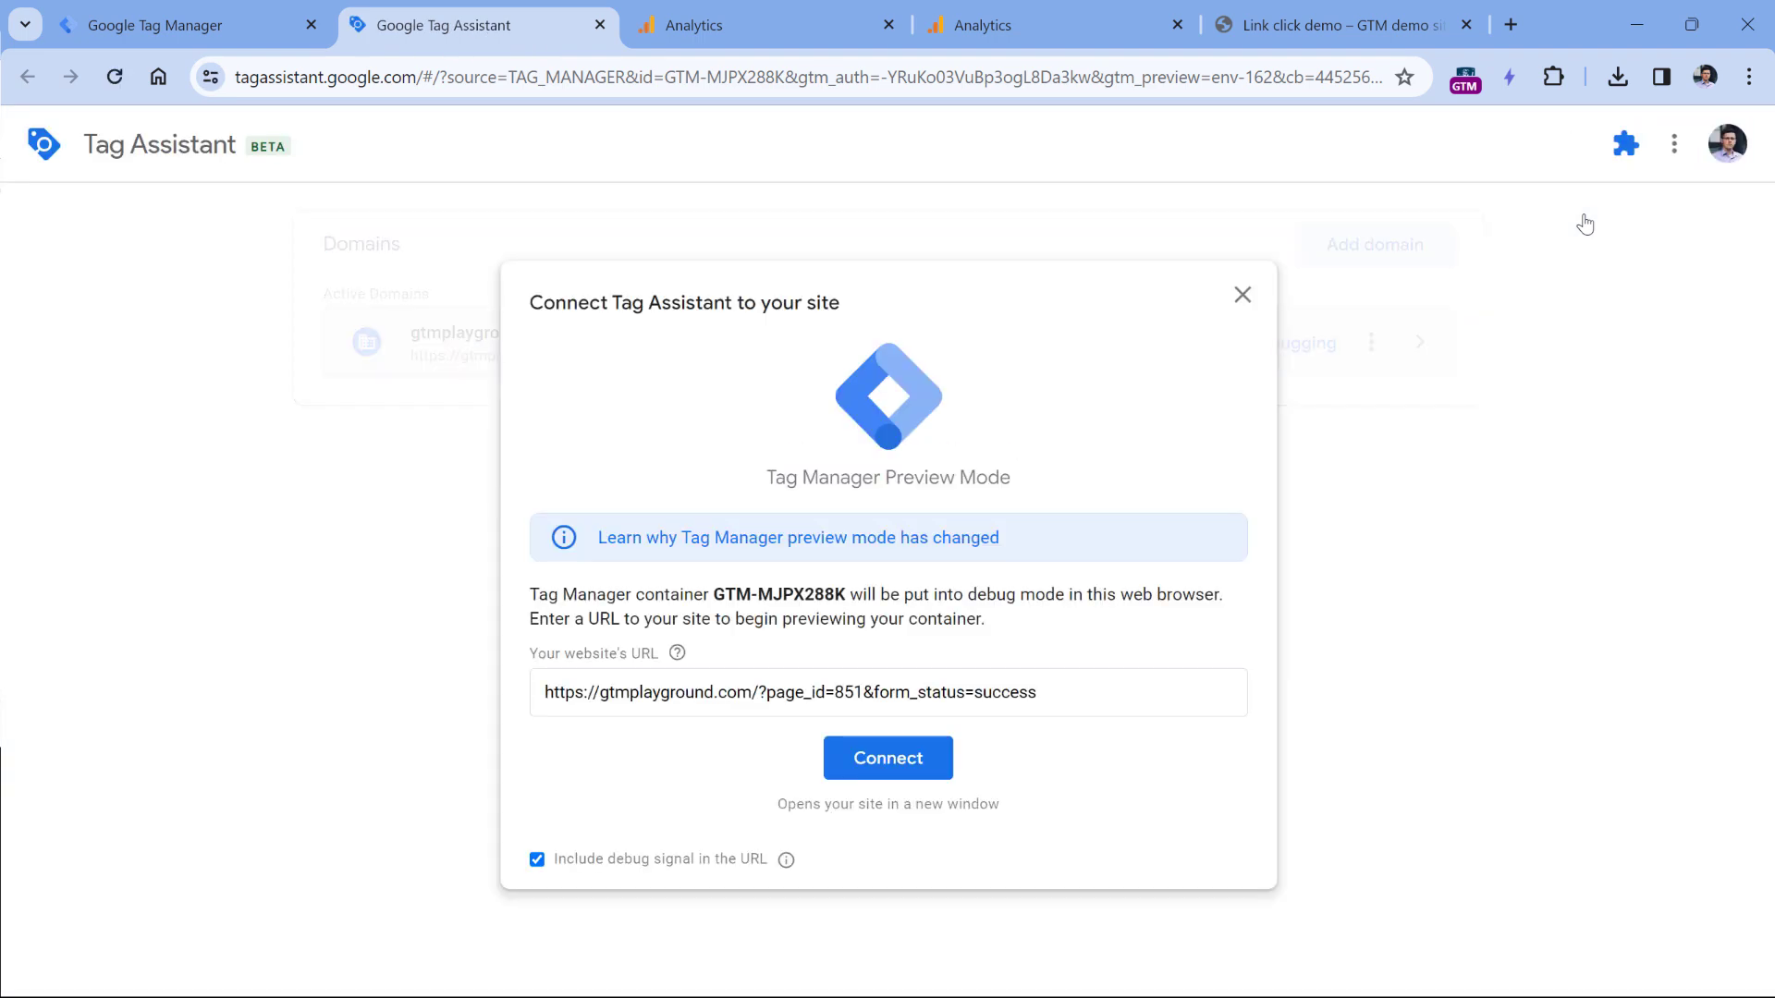
drag(757, 693, 1118, 683)
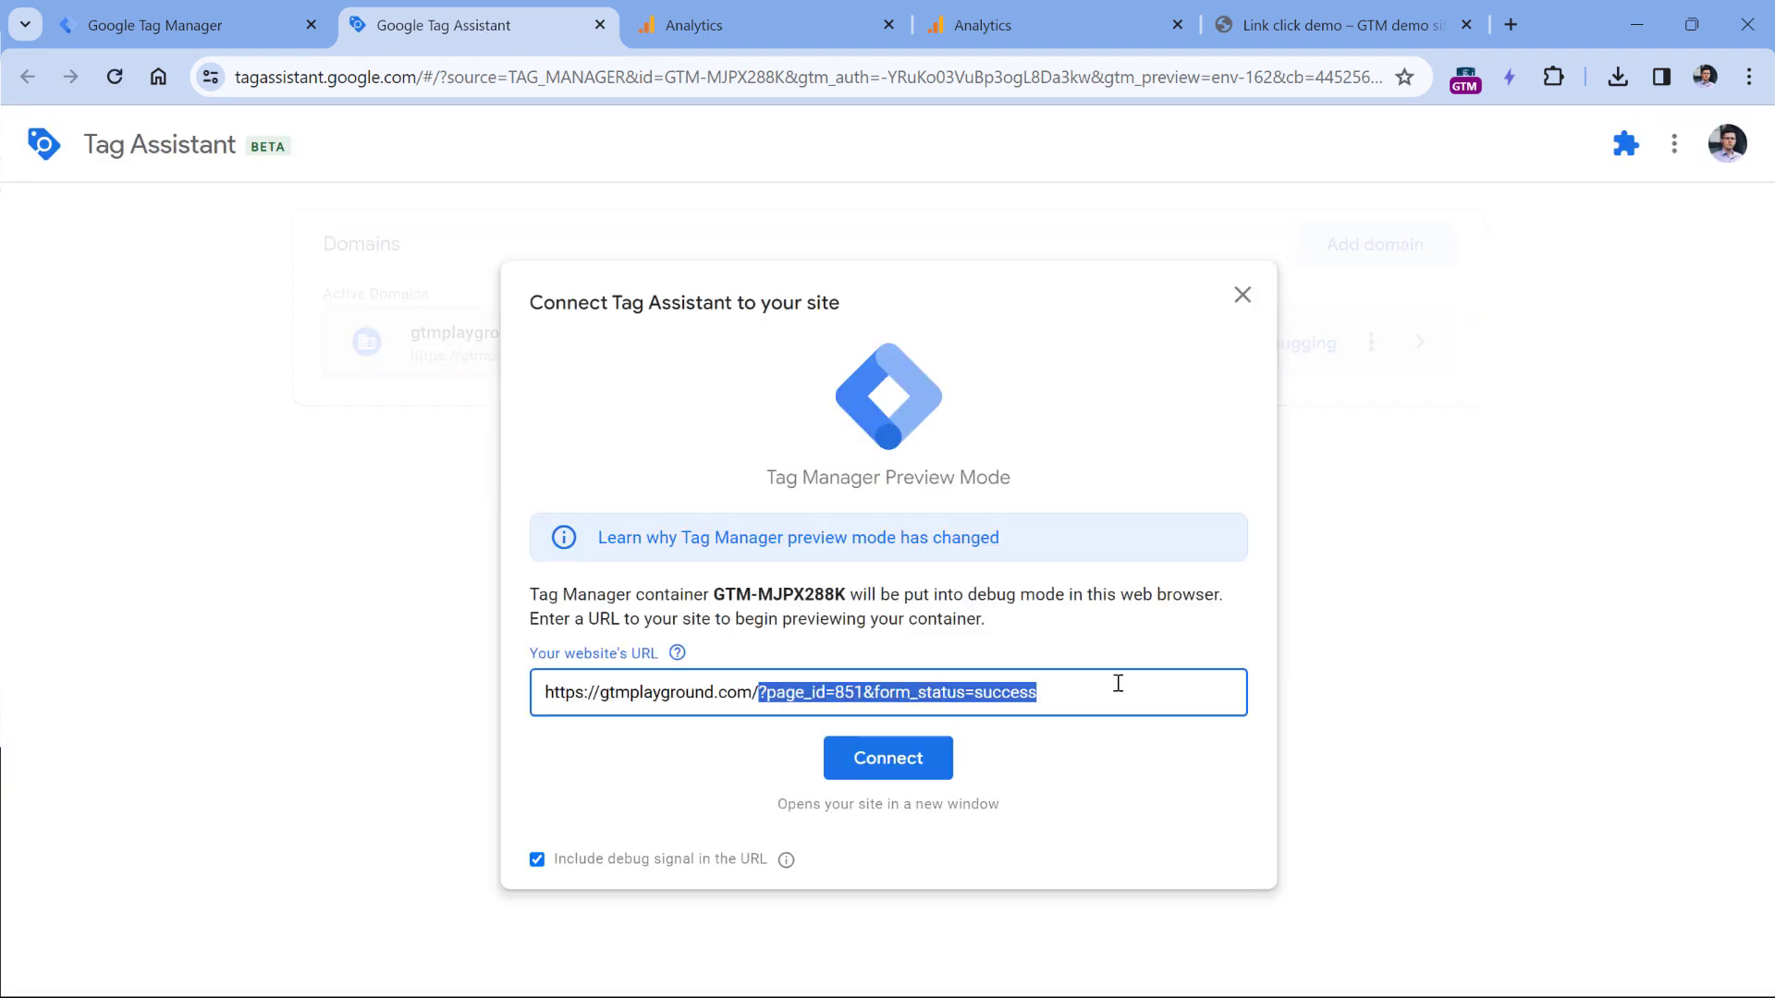
key(BackSpace)
click(1322, 25)
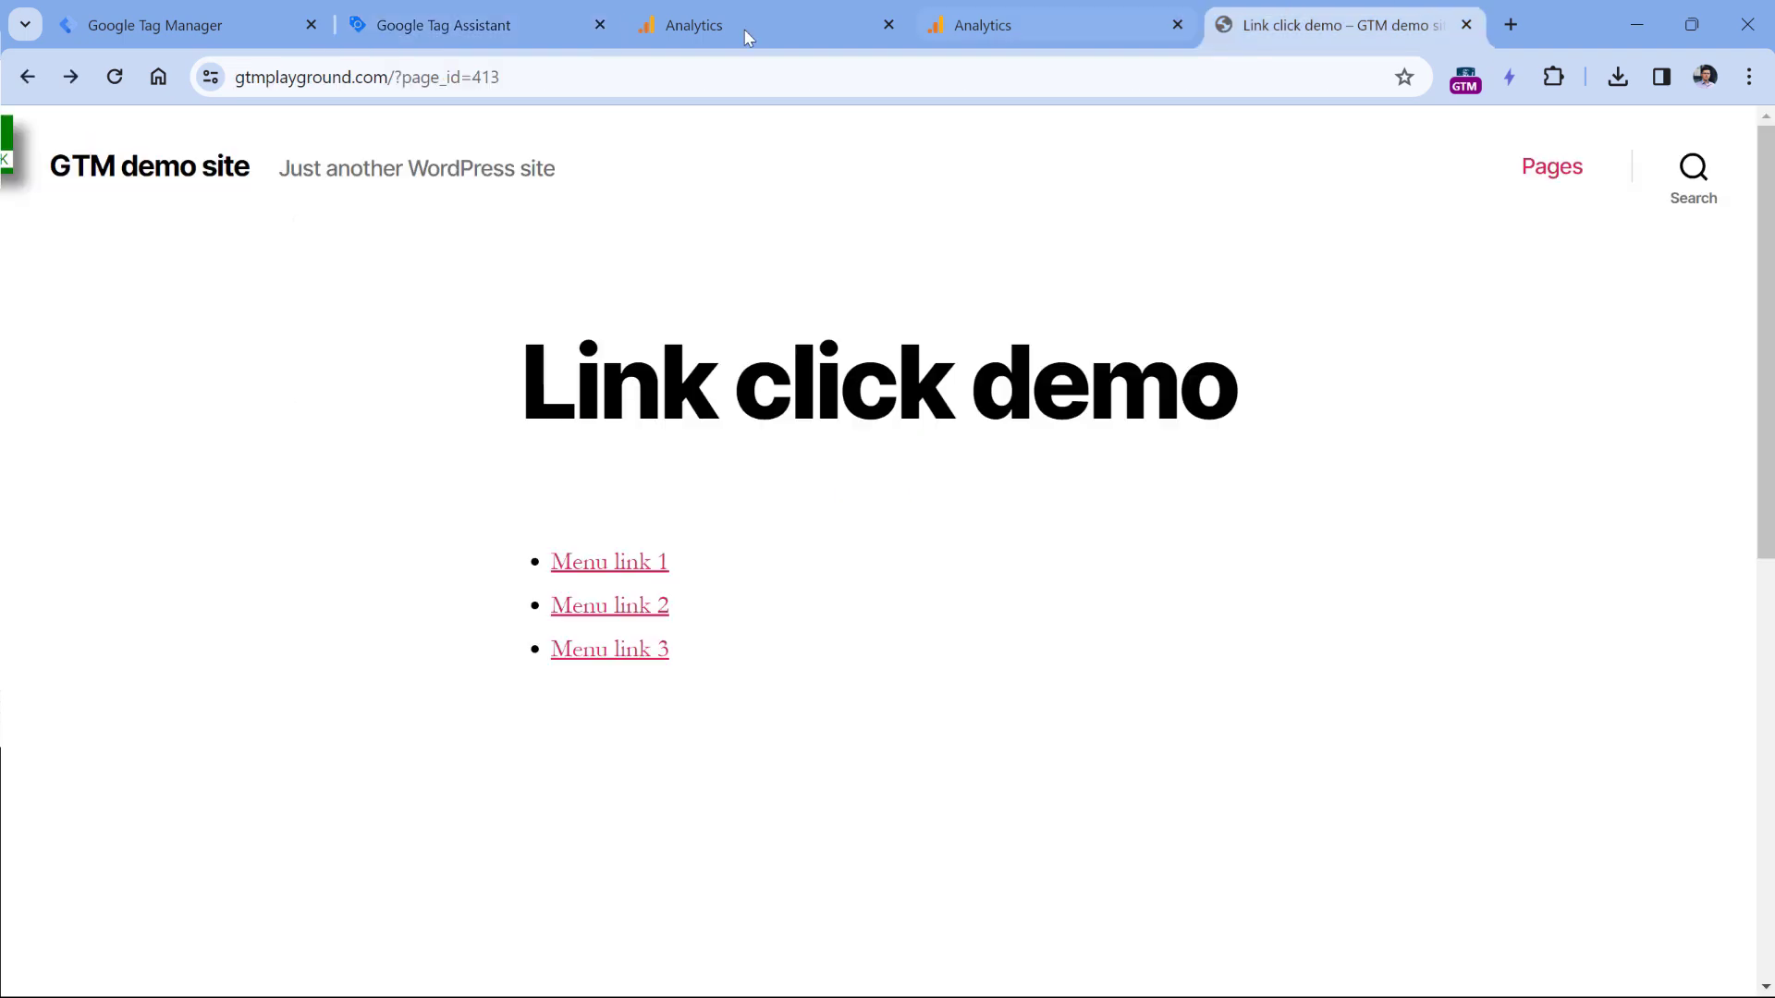
click(549, 76)
click(501, 18)
text(?page_id=413)
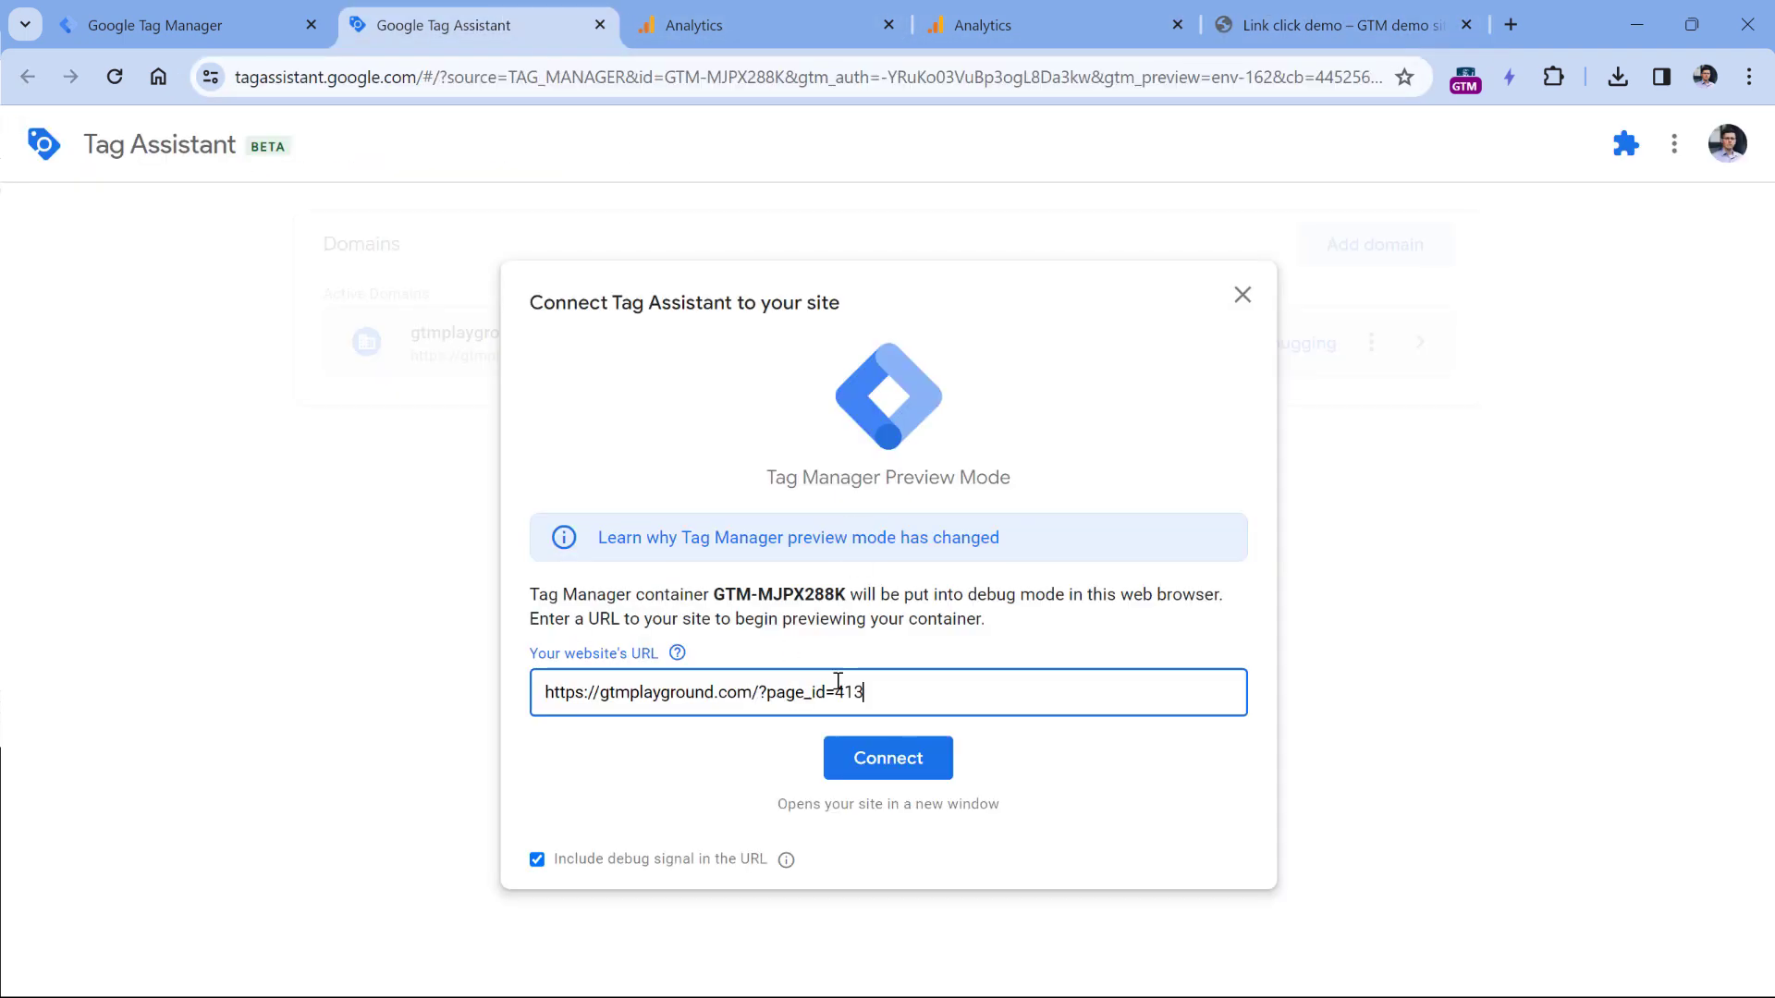
click(901, 758)
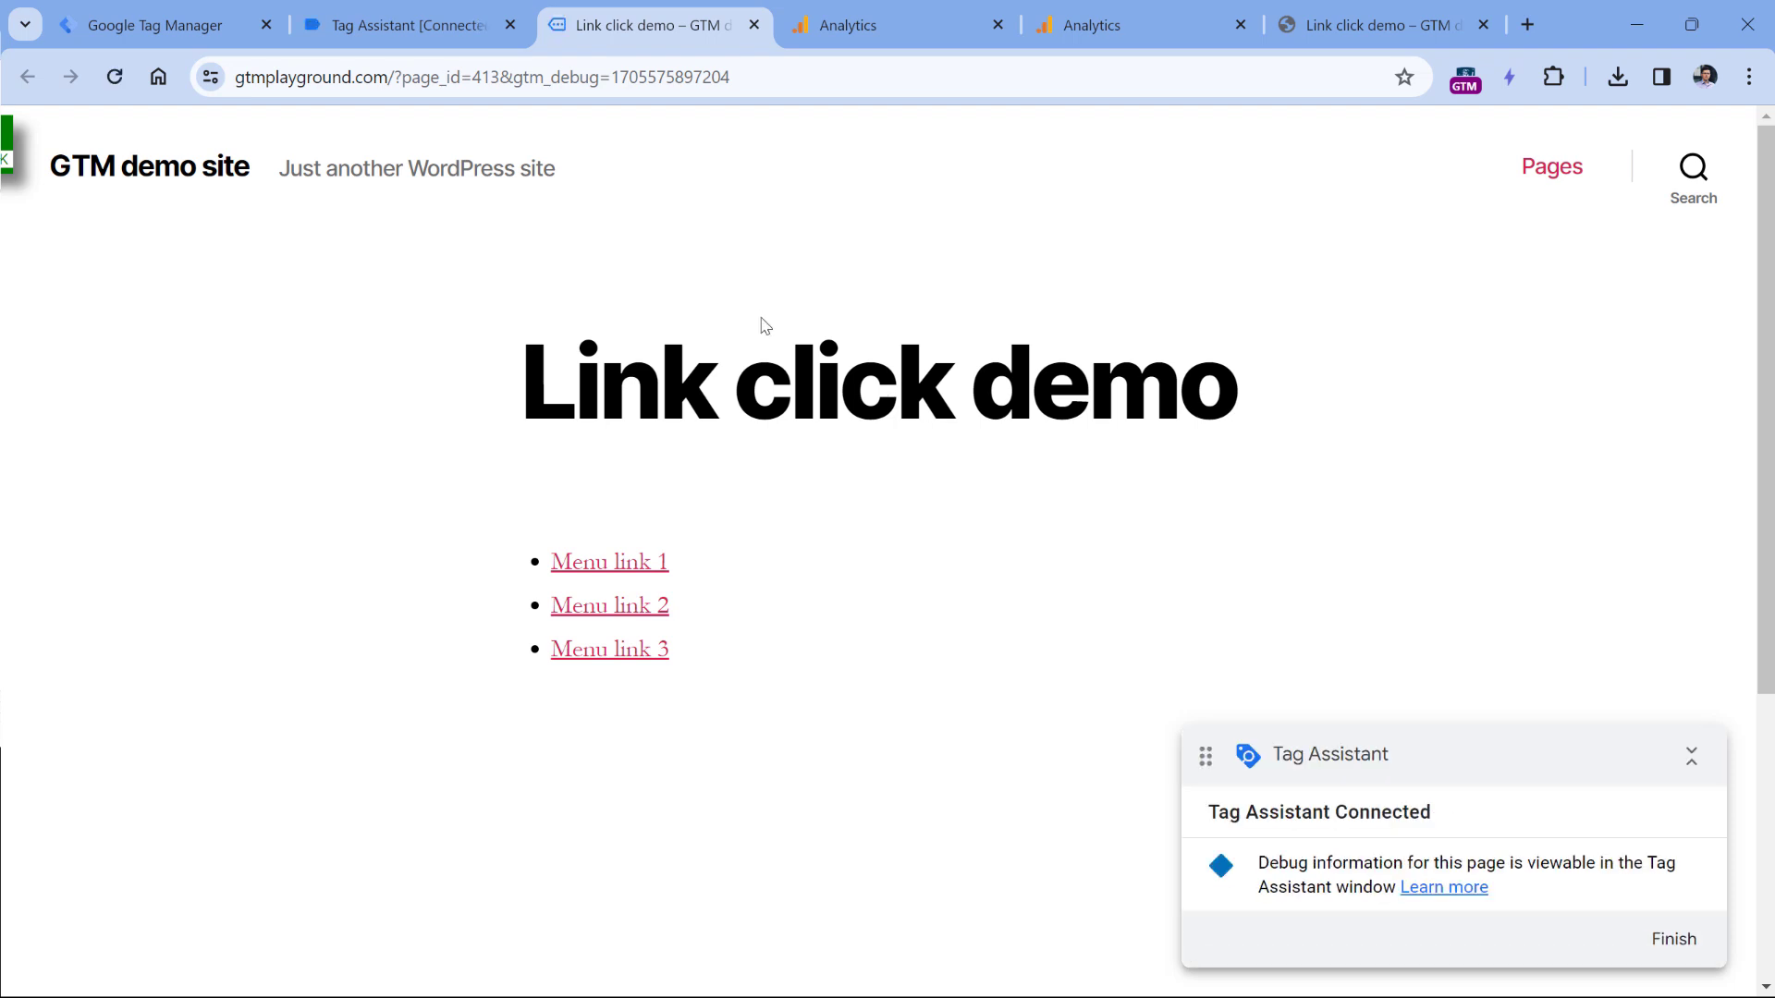
Step: Open Menu link 1 in a new tab and check Tag Assistant's event list for a click event
scroll(765, 325, down, 3)
ctrl+click(605, 322)
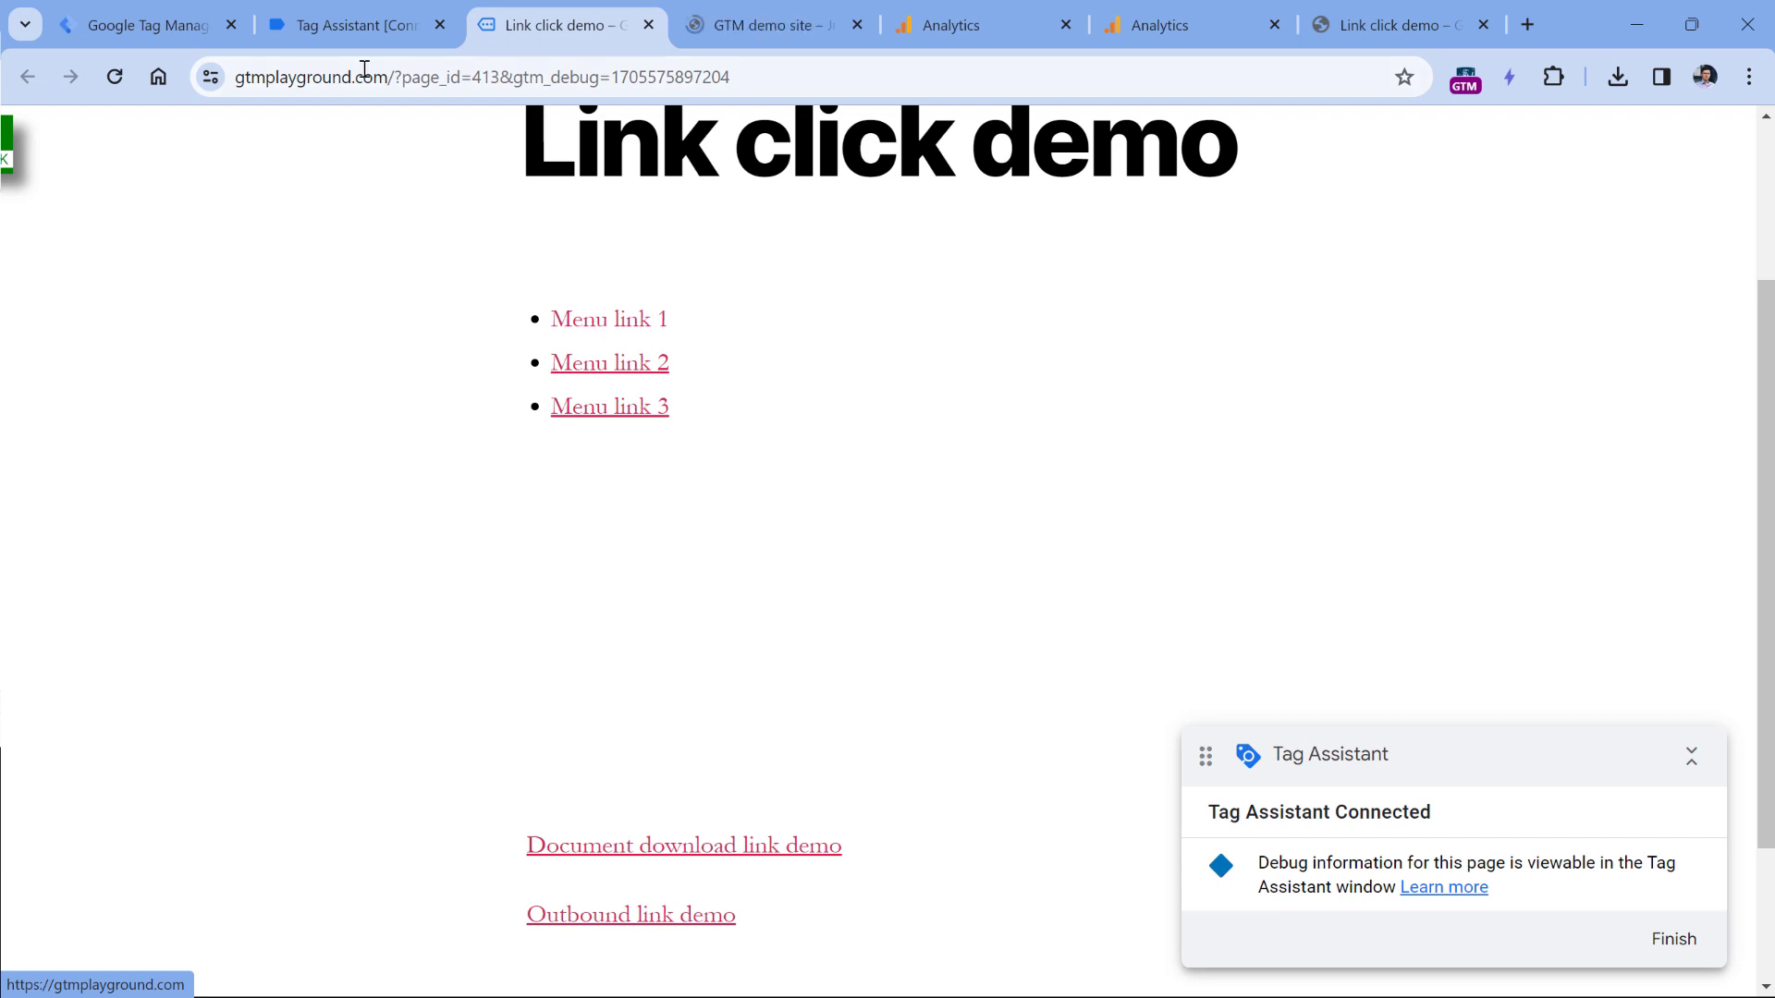
click(370, 32)
click(885, 569)
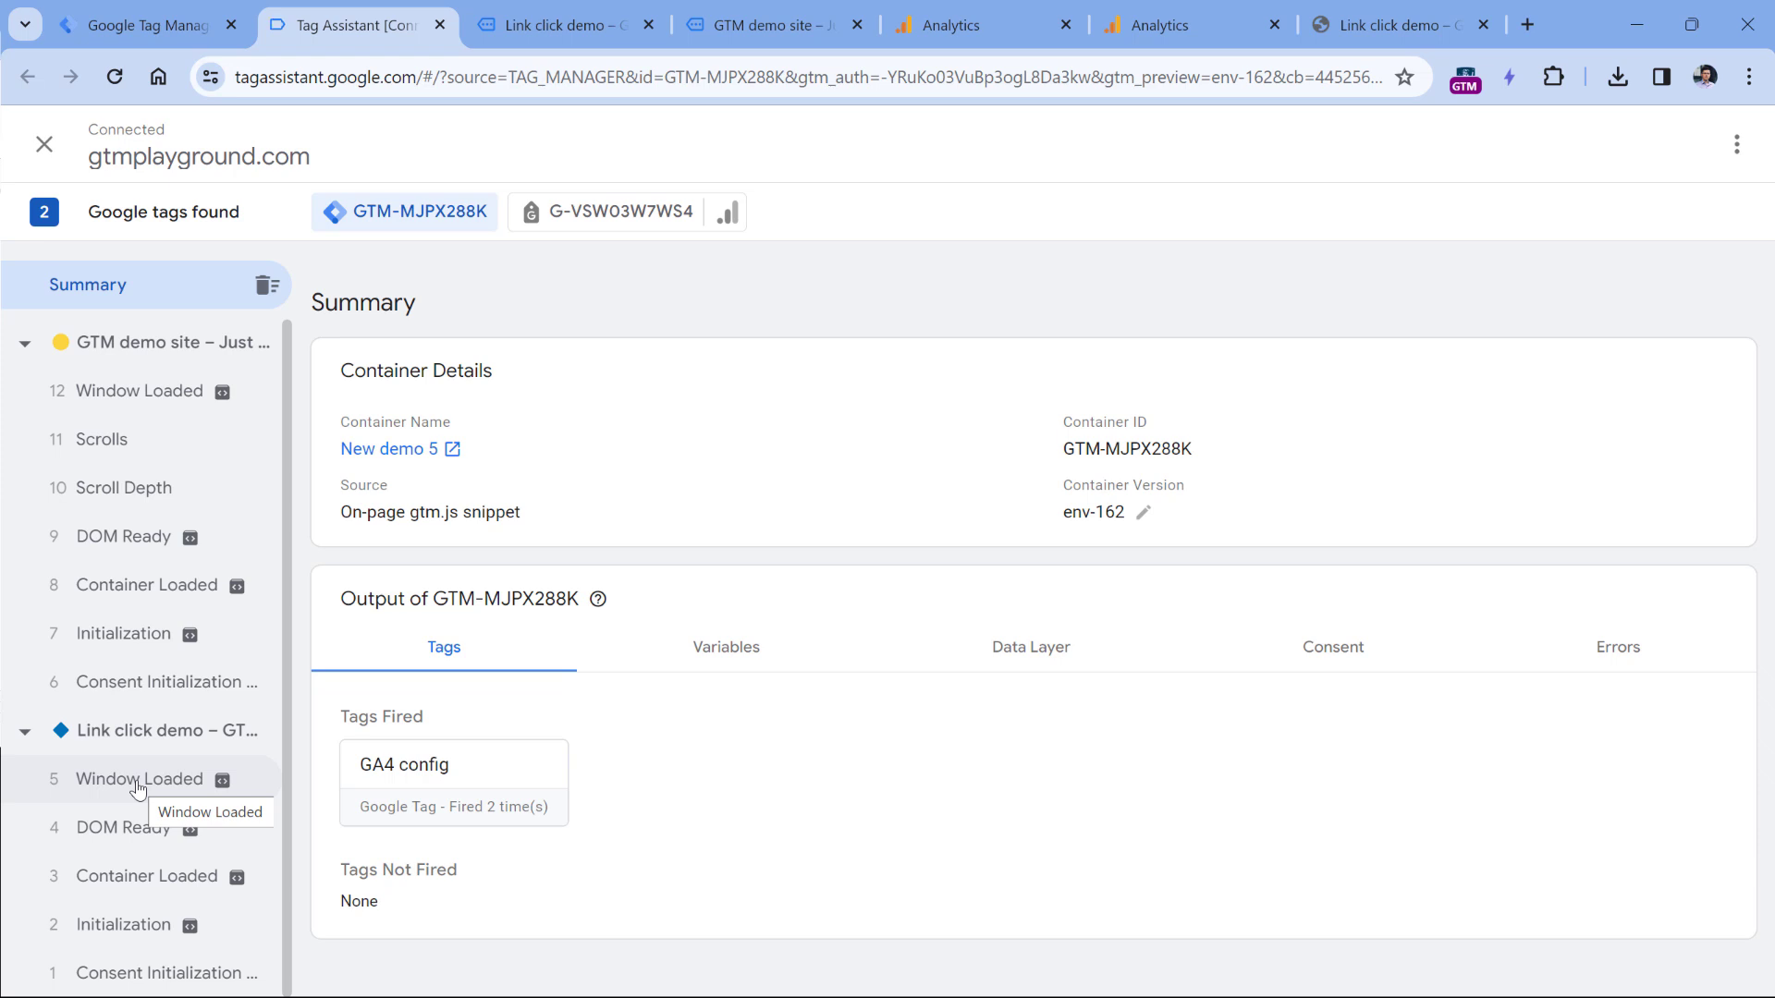
Step: Create a new trigger in the Tag Manager container with the trigger type Click - Just Links
key(ctrl+shift+Tab)
click(112, 504)
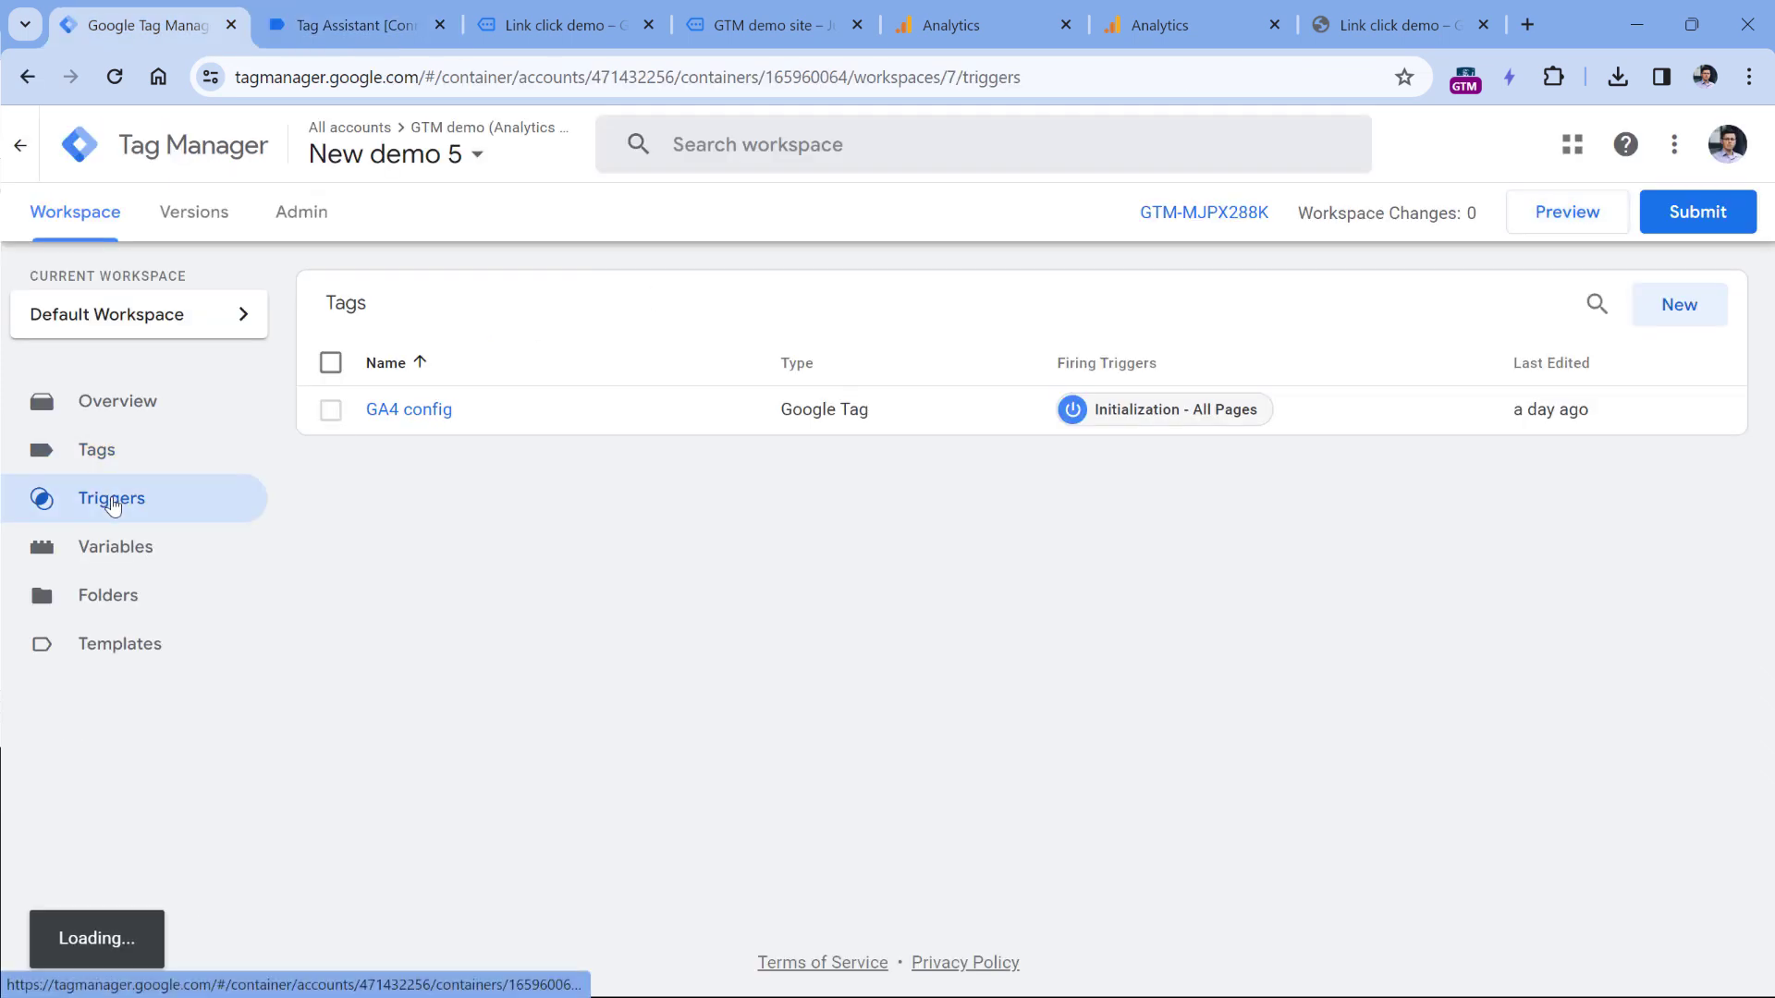
click(1673, 305)
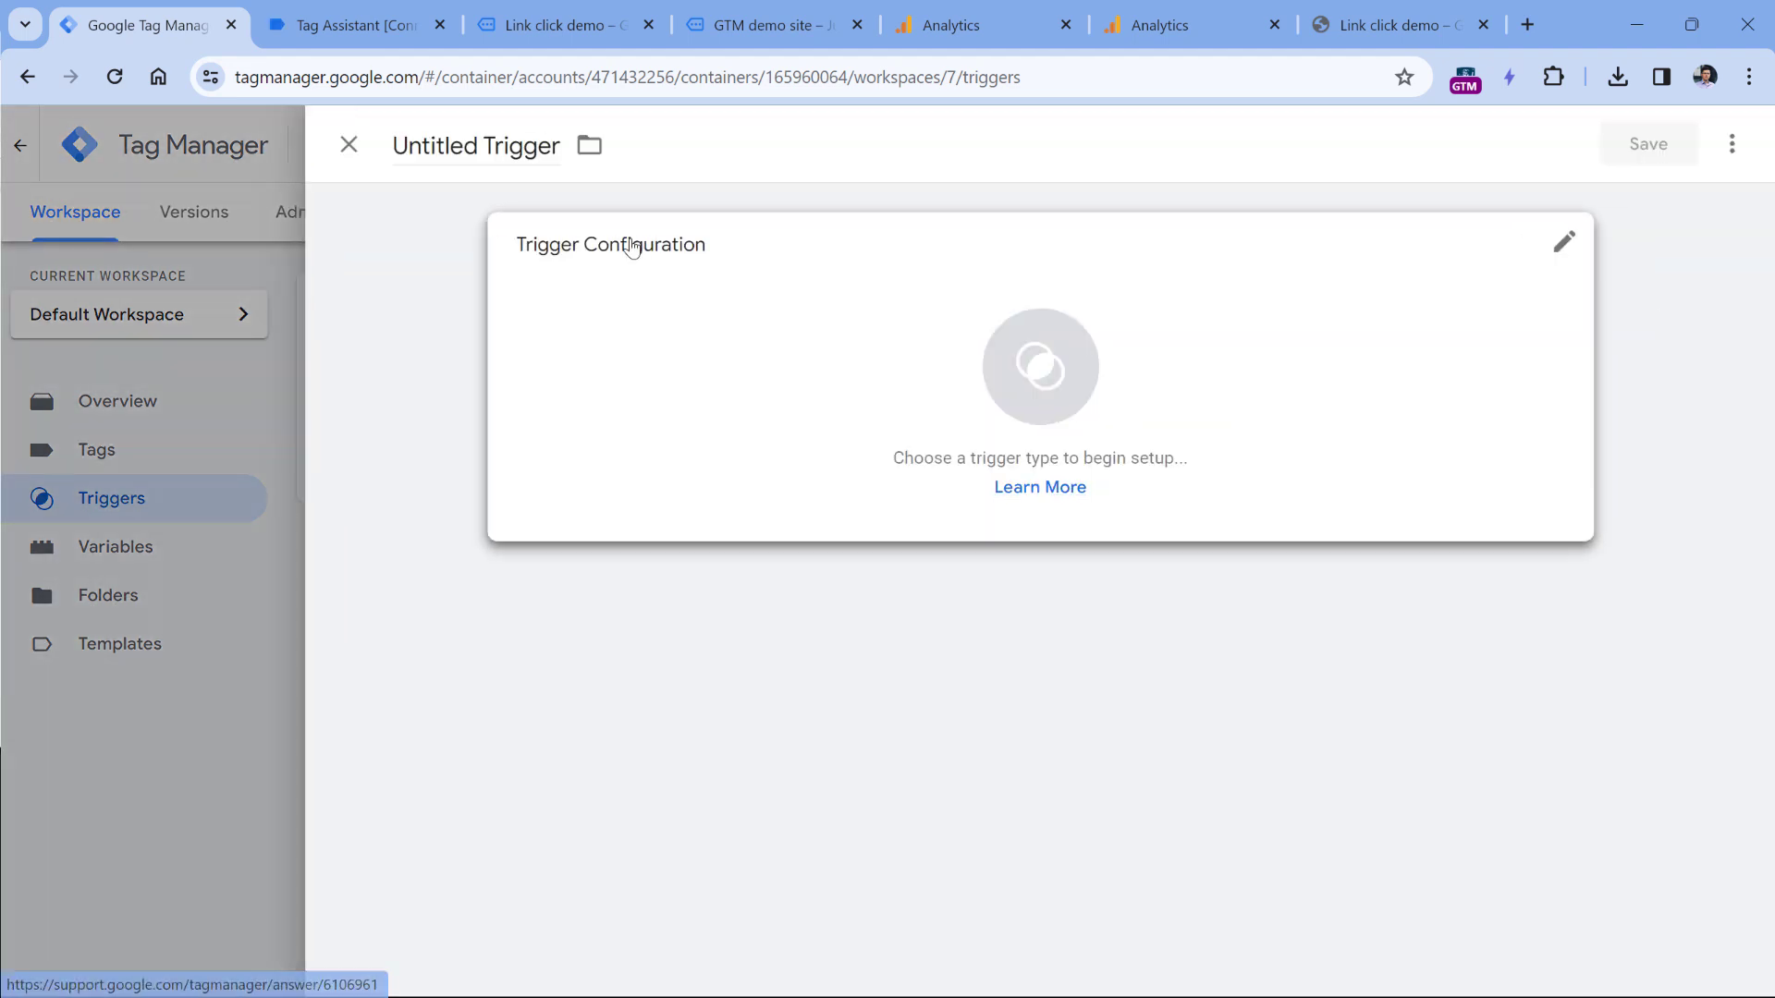
click(559, 25)
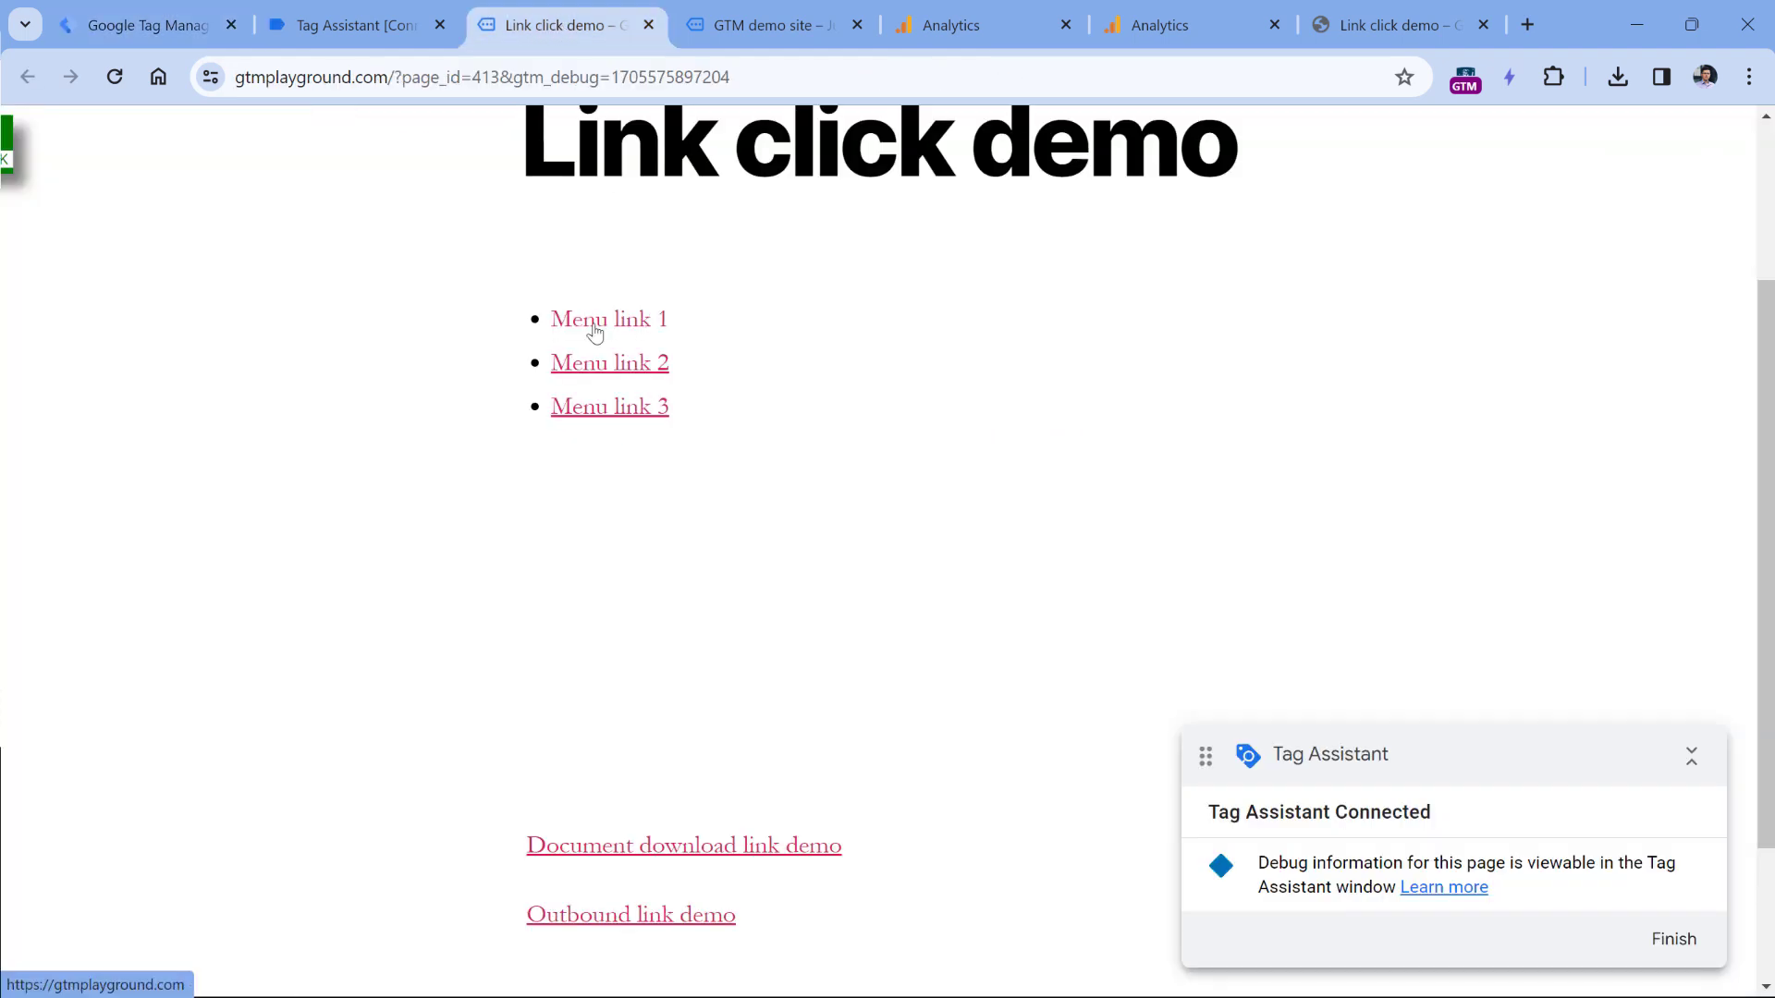
scroll(600, 388, up, 3)
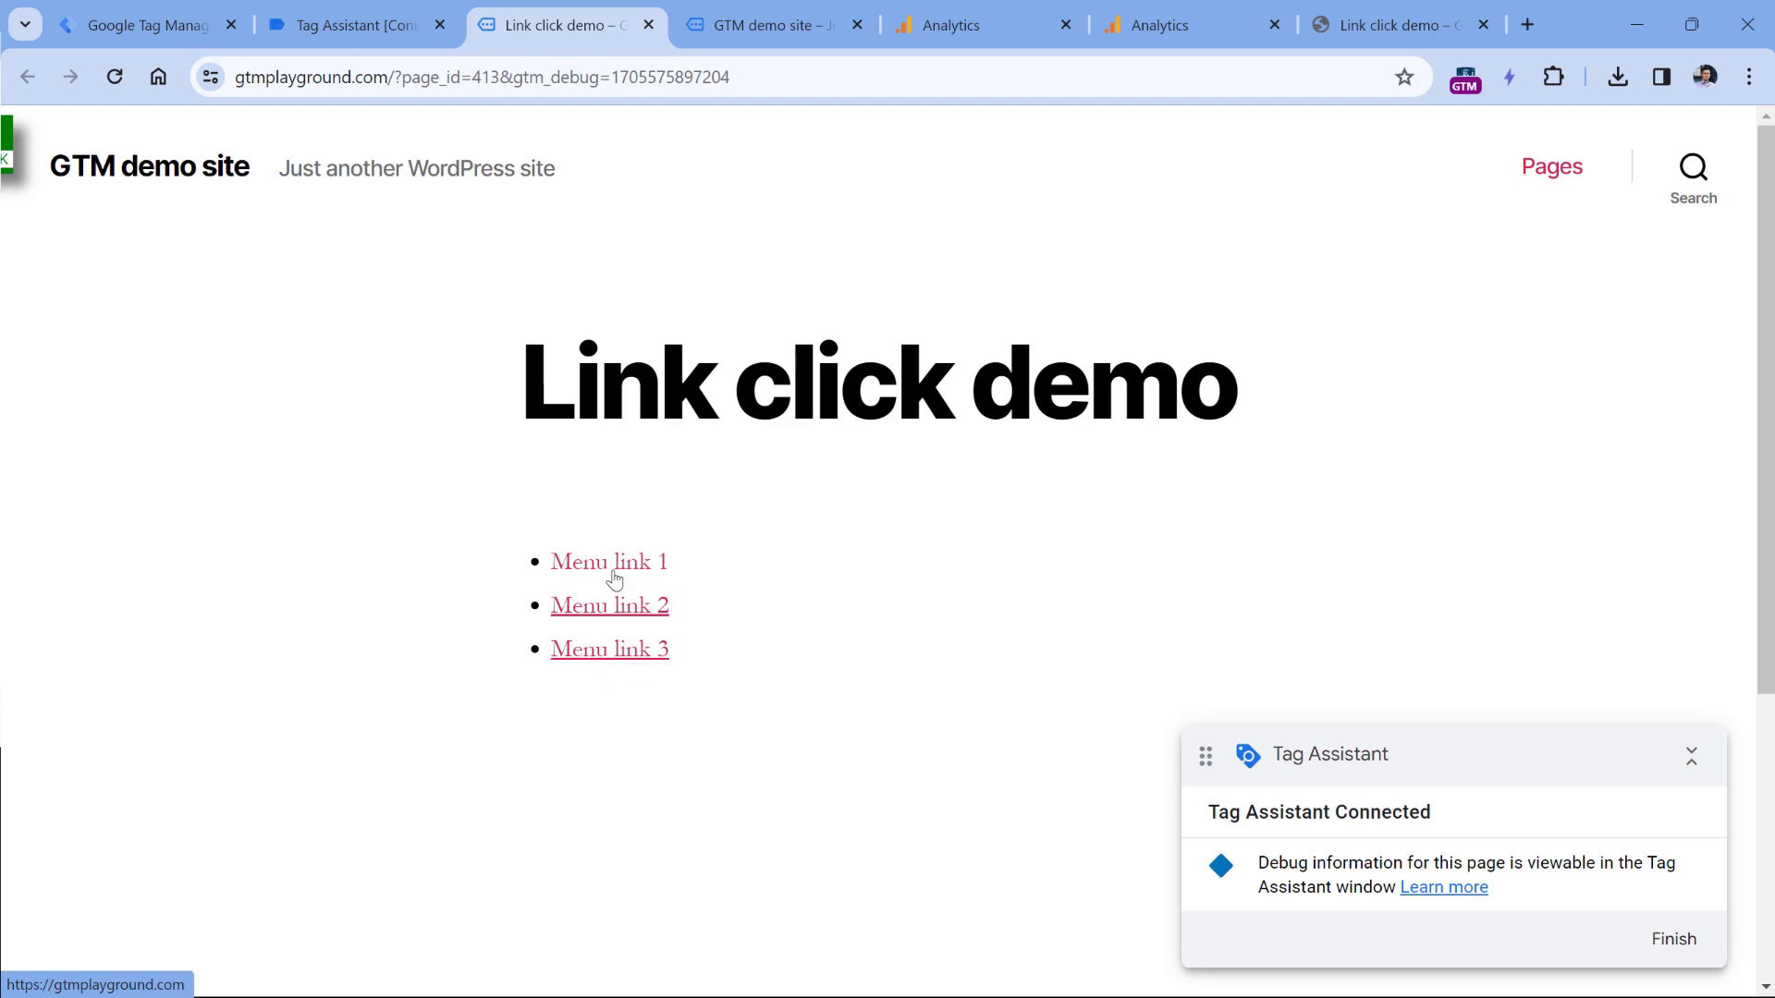
click(151, 28)
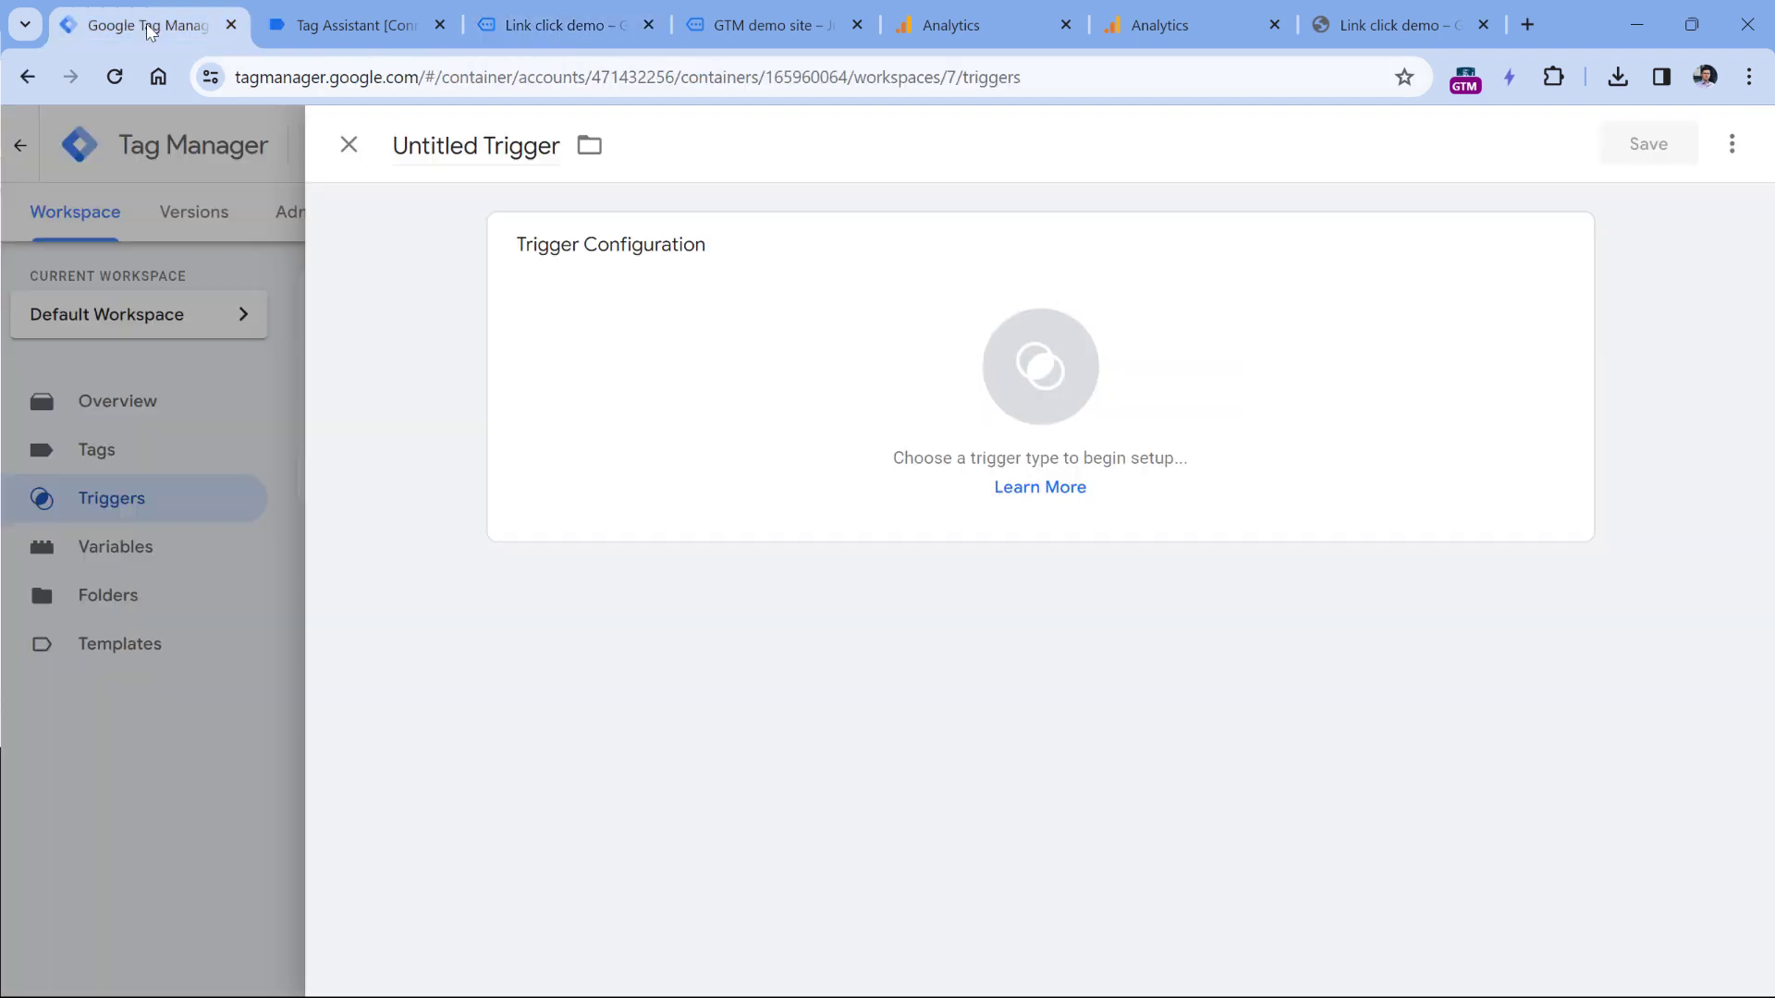
click(760, 400)
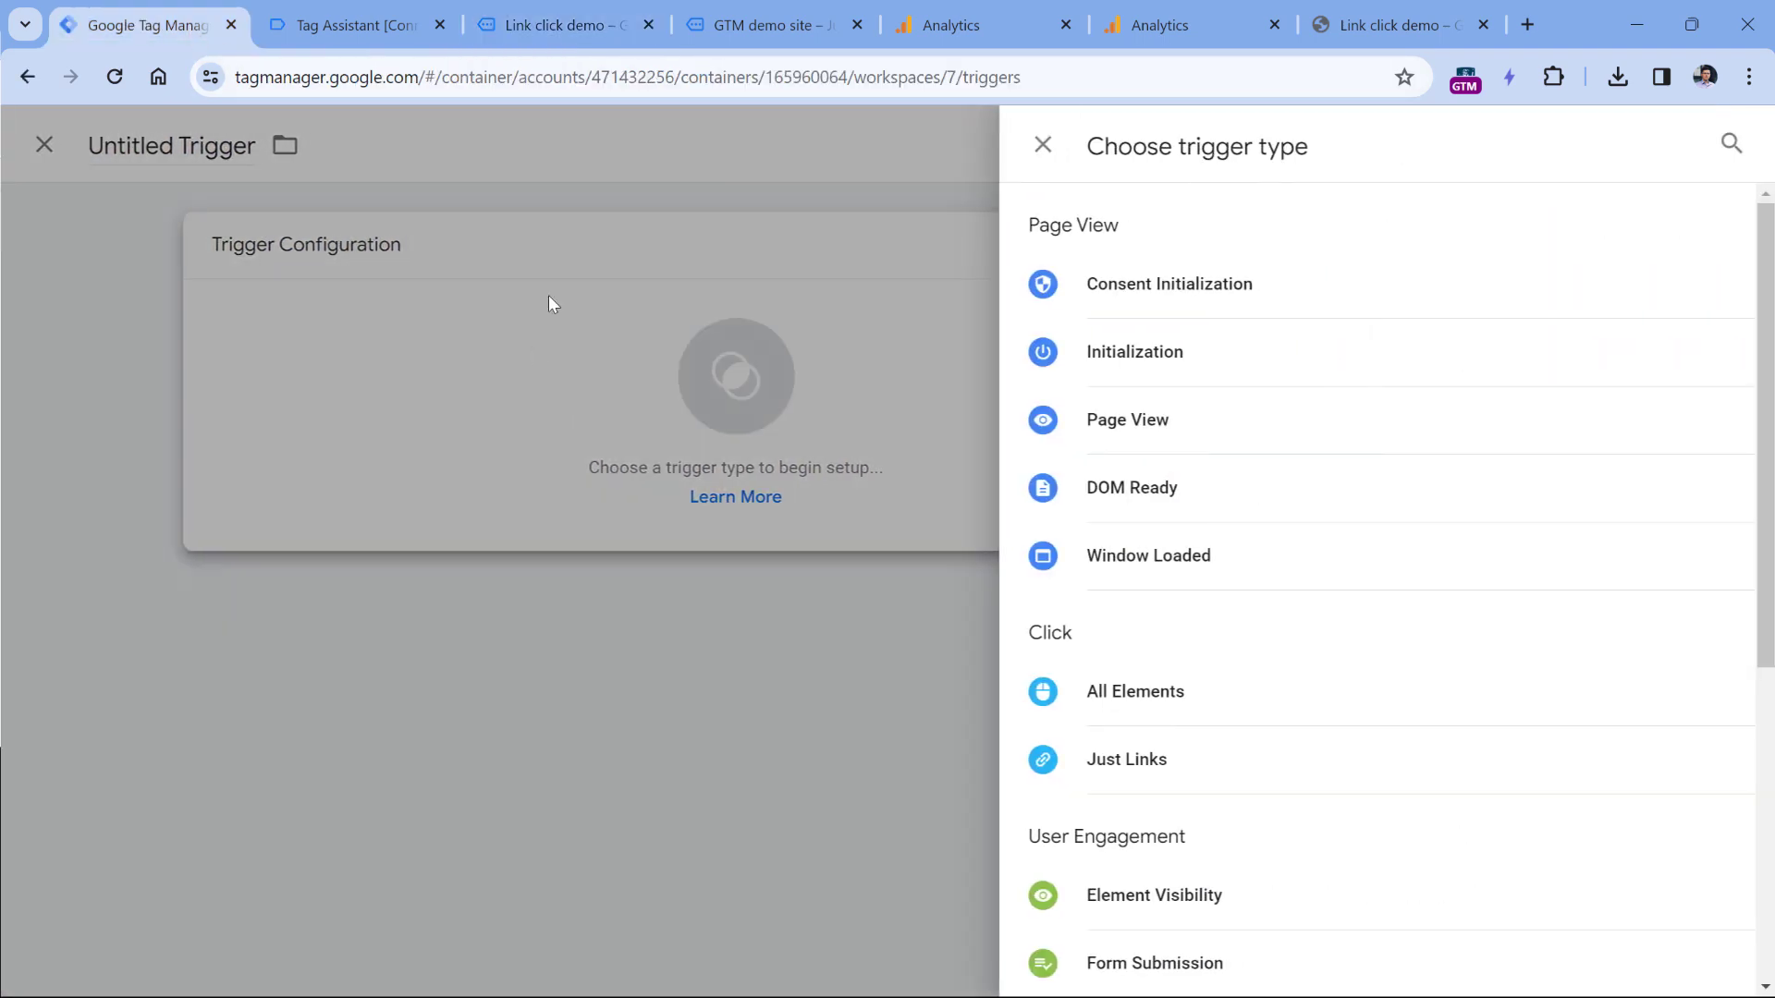
click(1146, 771)
Step: Name the Just Links trigger "All link clicks" and save it
double_click(484, 145)
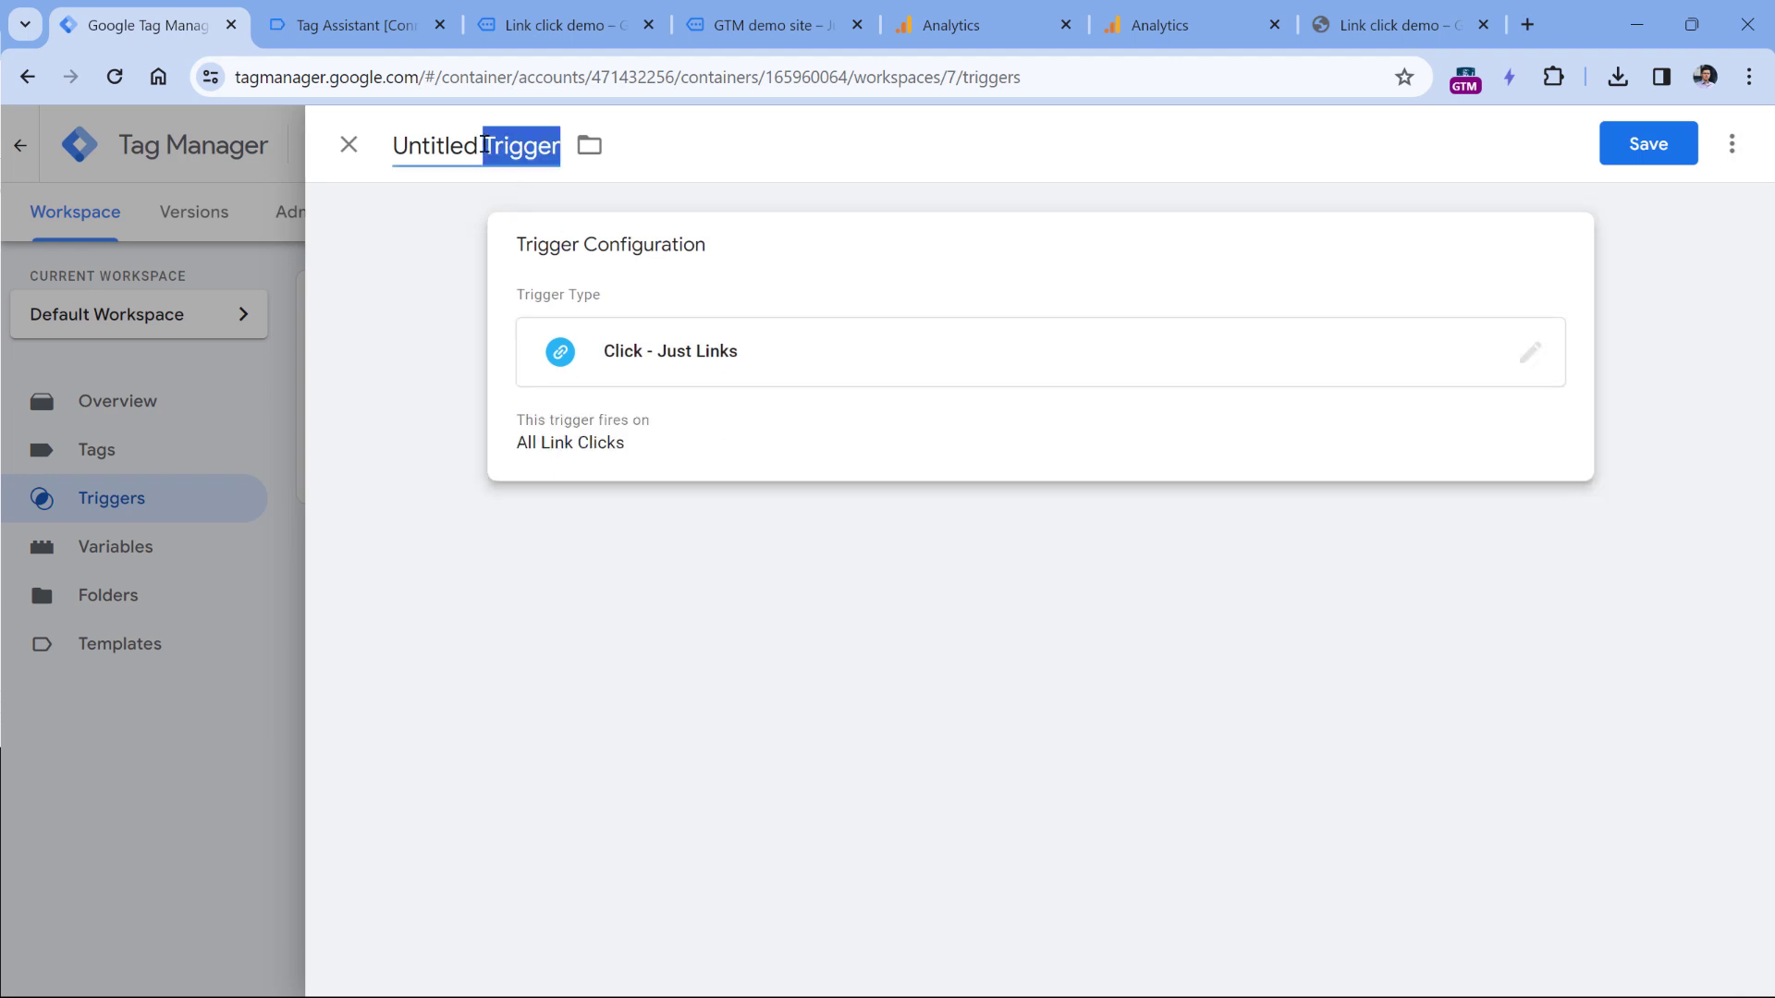
triple_click(484, 145)
text(All link clicks)
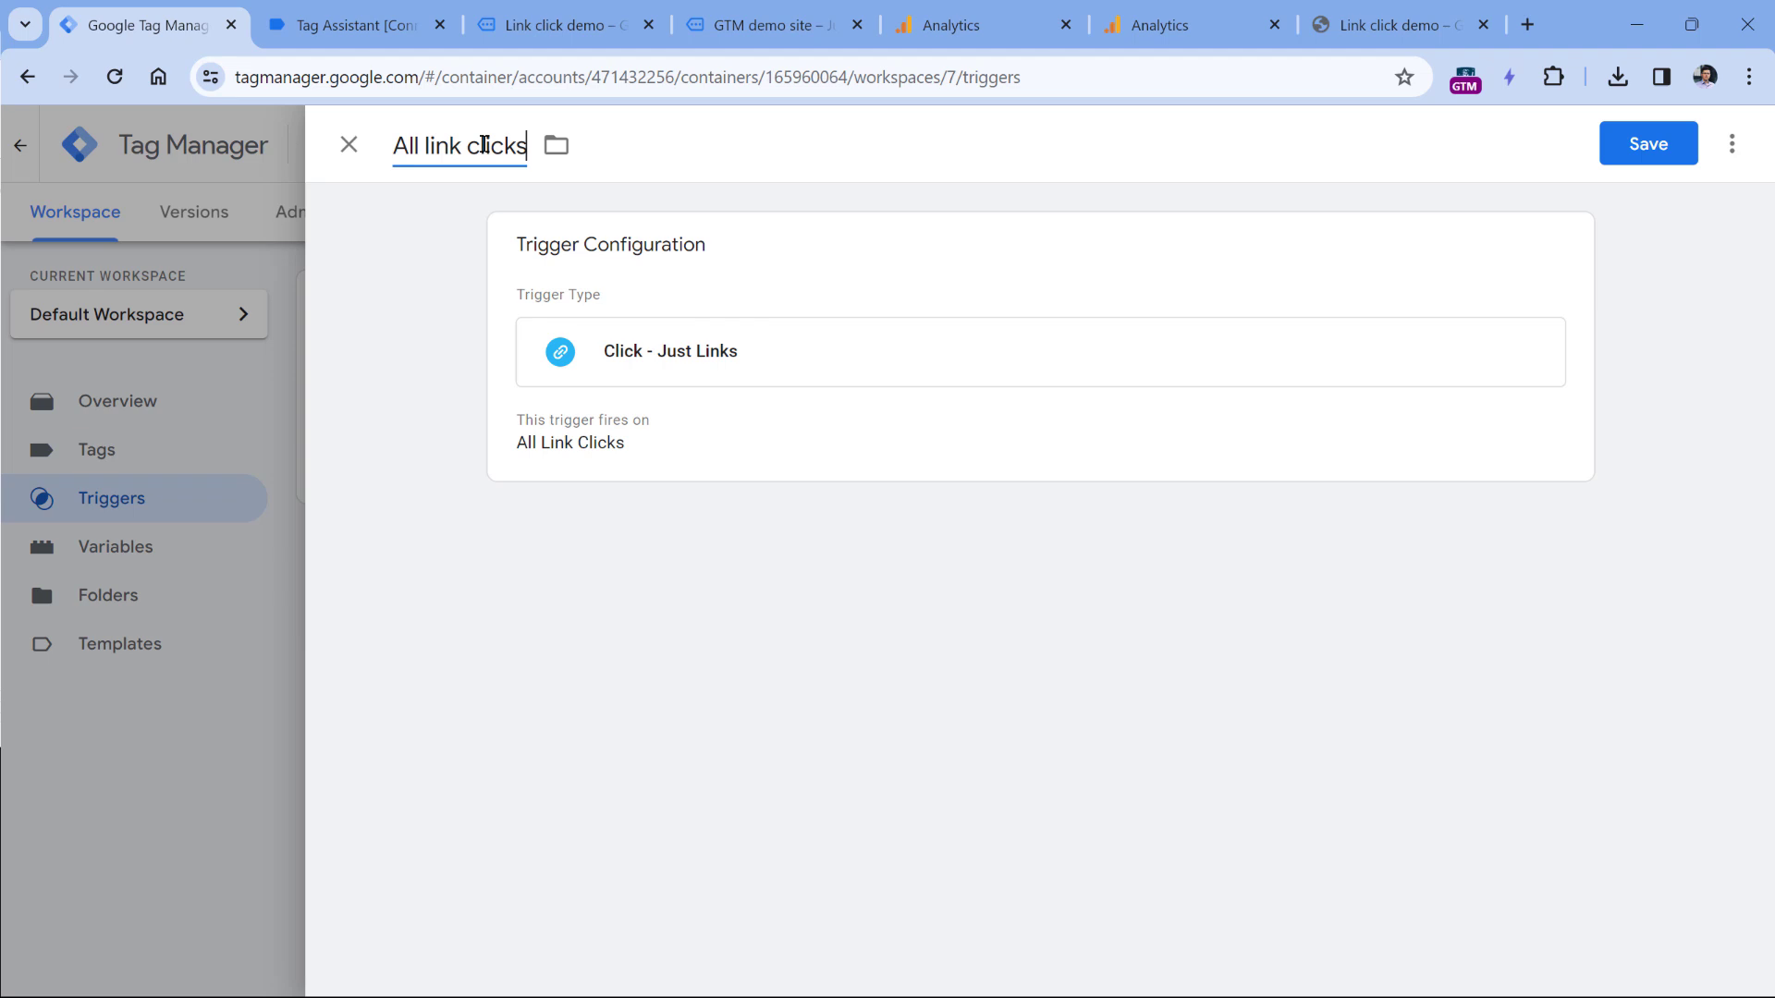
key(ctrl+s)
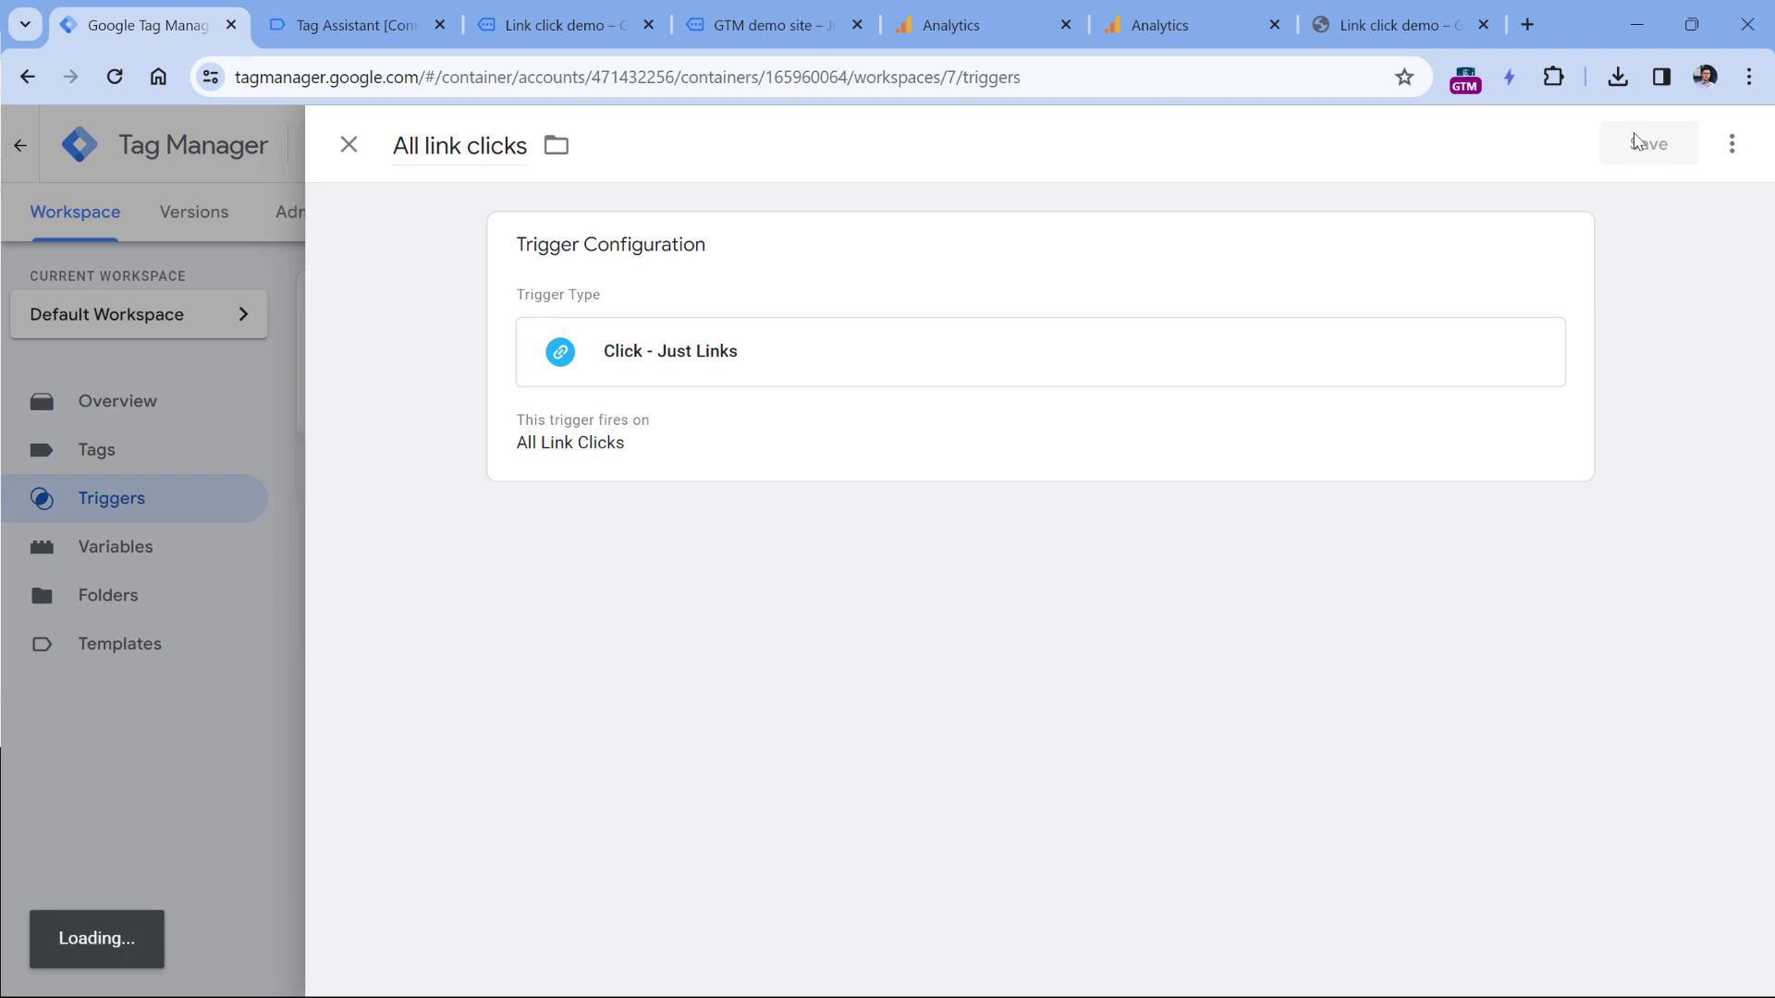
Step: Restart preview mode and open Menu links 1, 2 and 3 of the Link click demo page in new tabs
click(1566, 213)
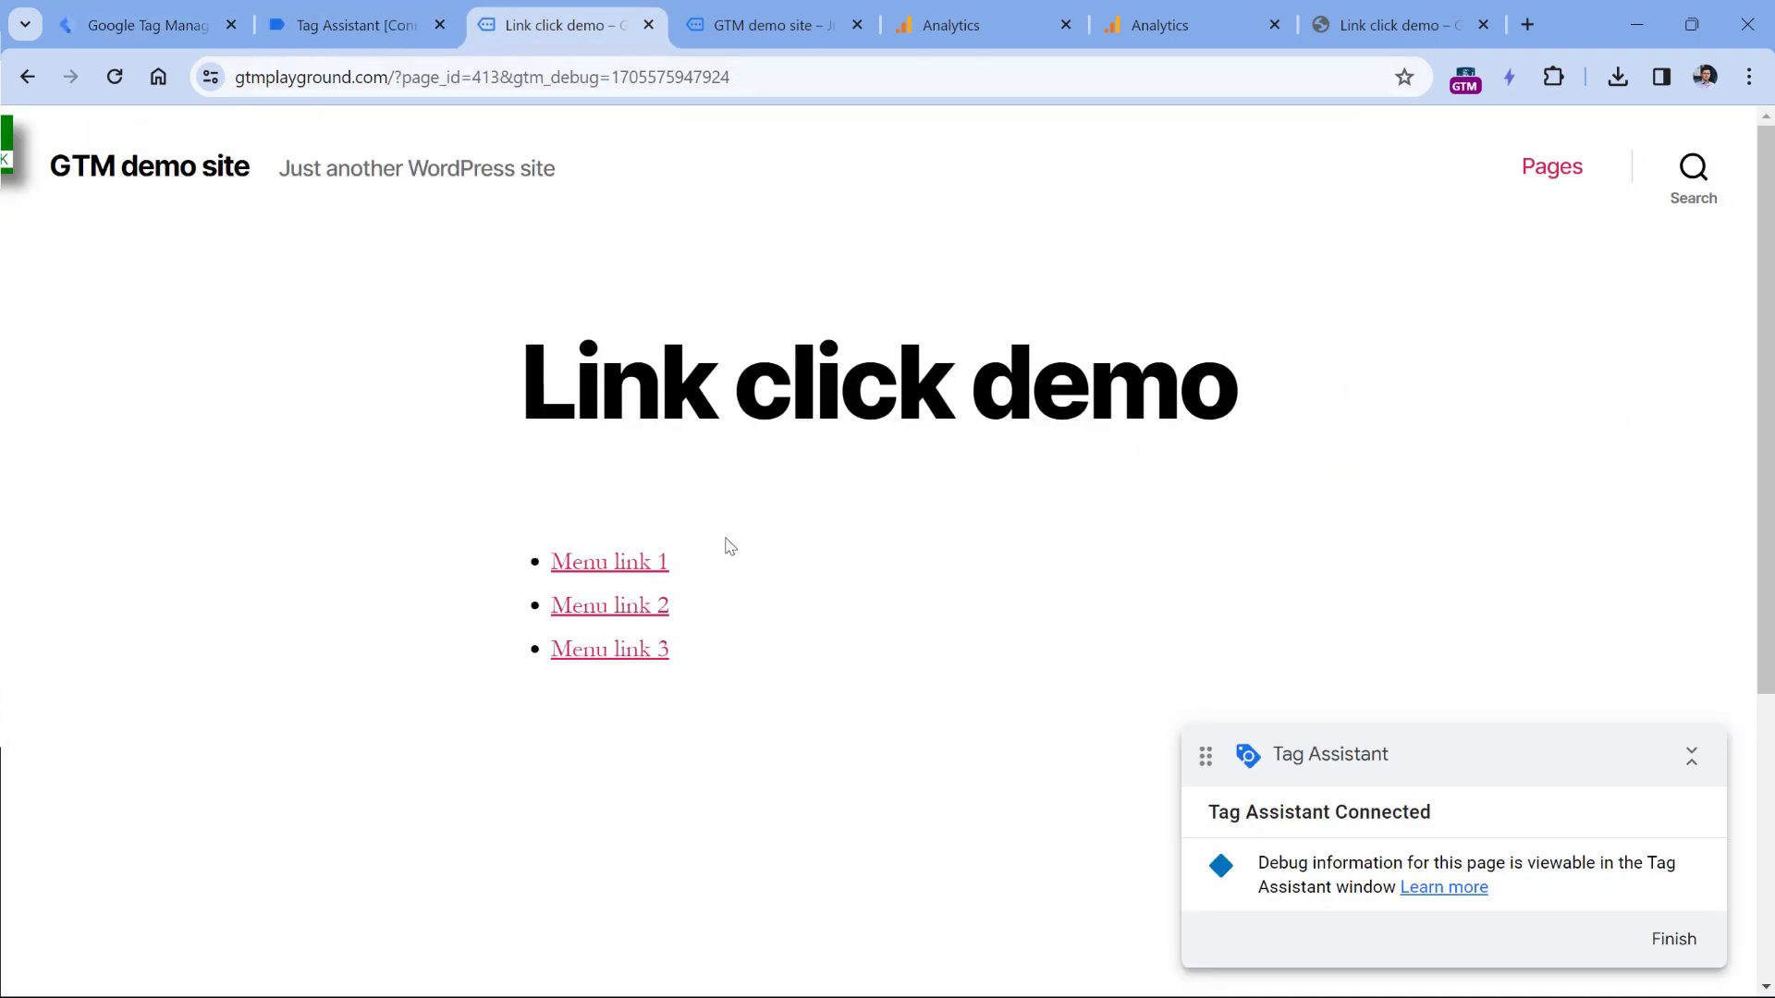
ctrl+click(606, 565)
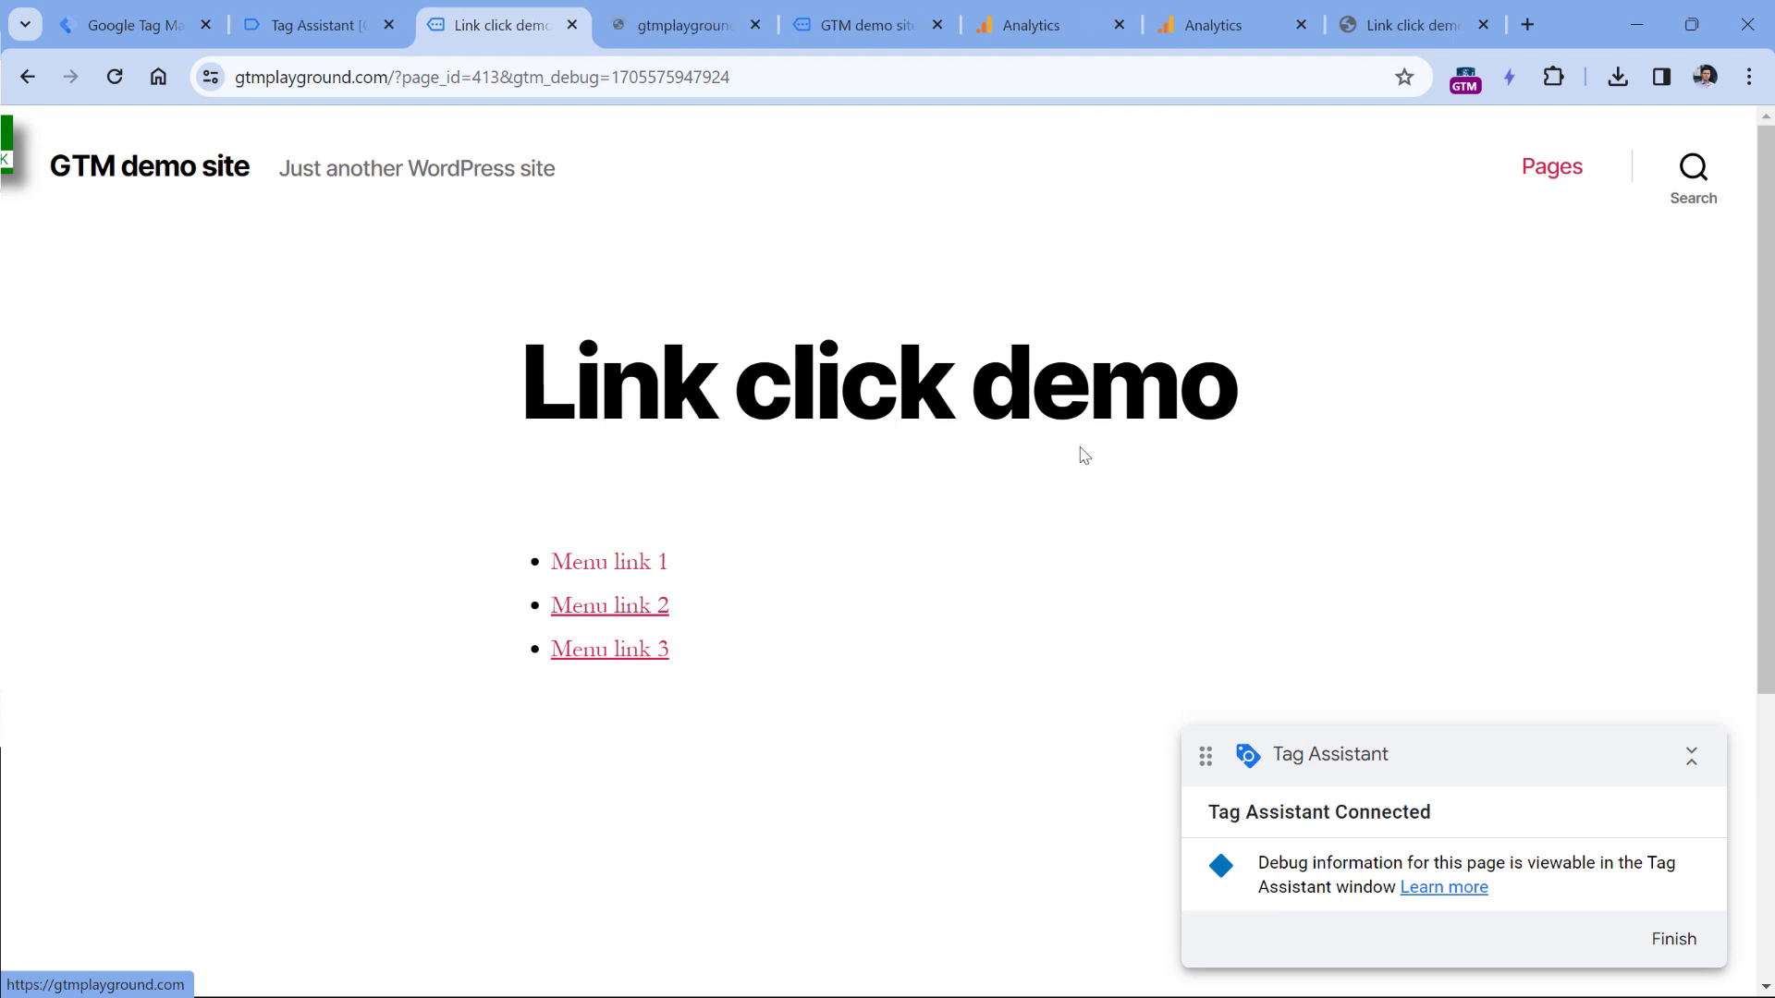
ctrl+click(602, 612)
ctrl+click(603, 655)
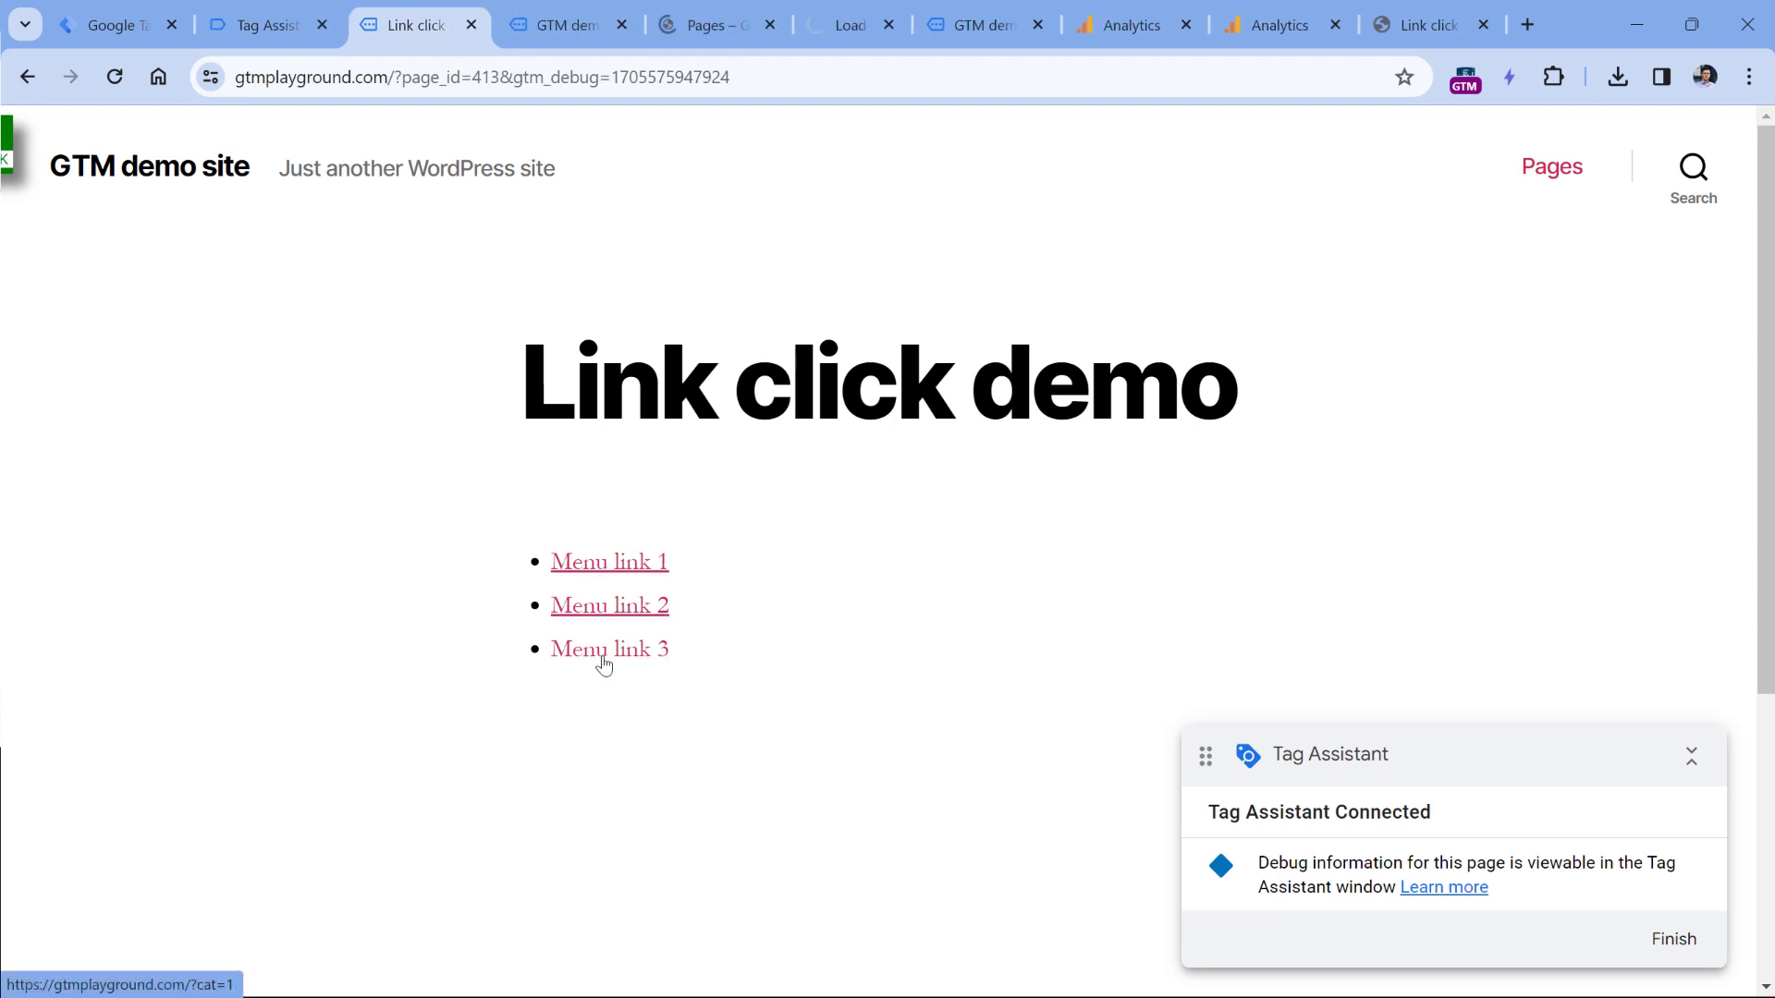
Step: Examine the element text and URL in the API call of the demo page's first Link Click event in Tag Assistant
click(267, 27)
scroll(190, 471, down, 1)
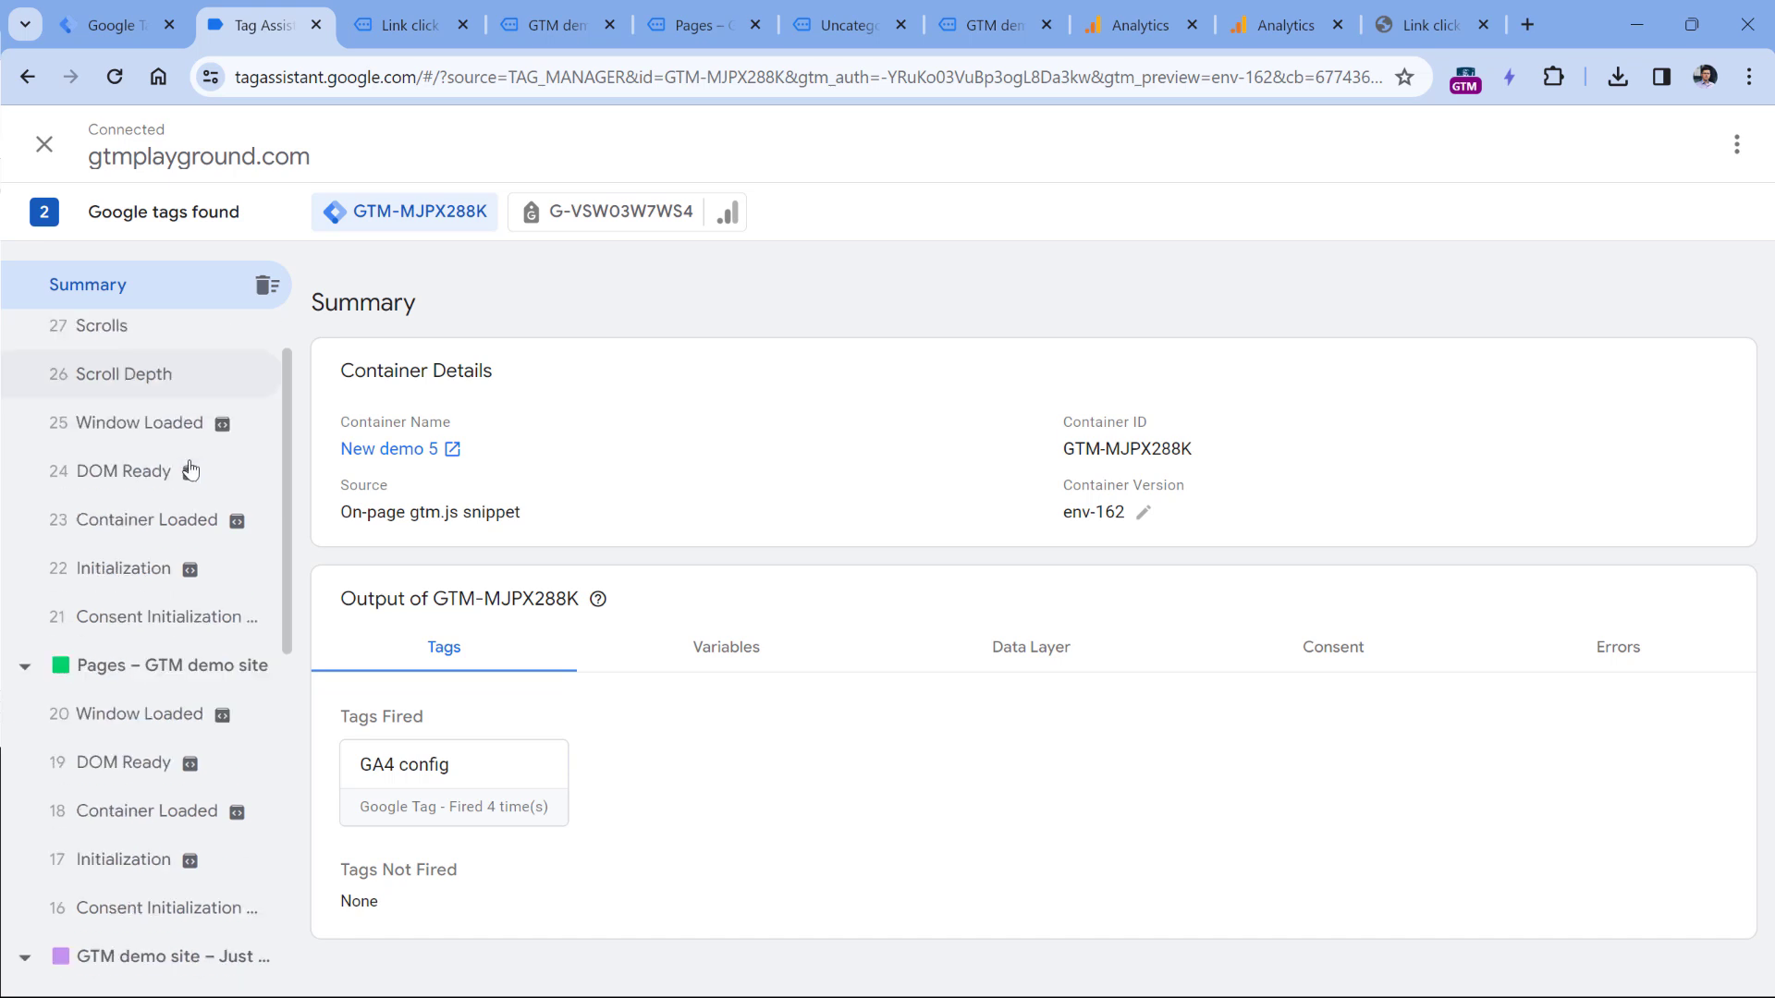
scroll(189, 471, down, 8)
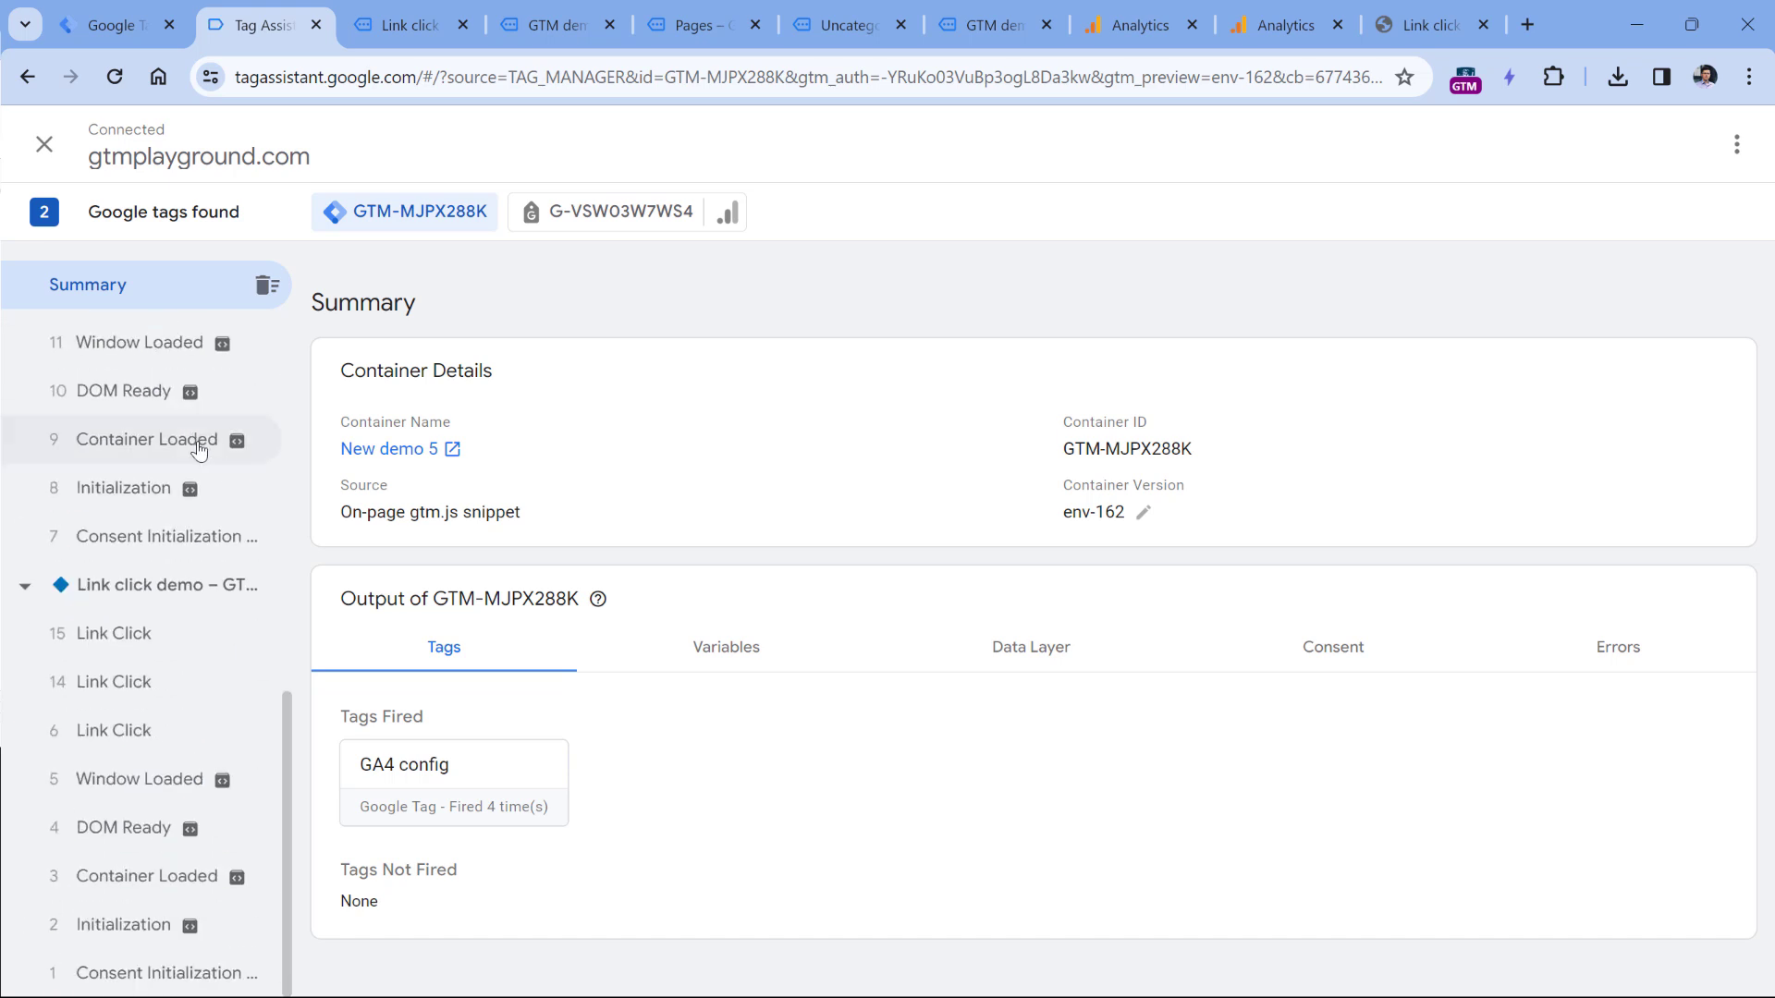
click(129, 732)
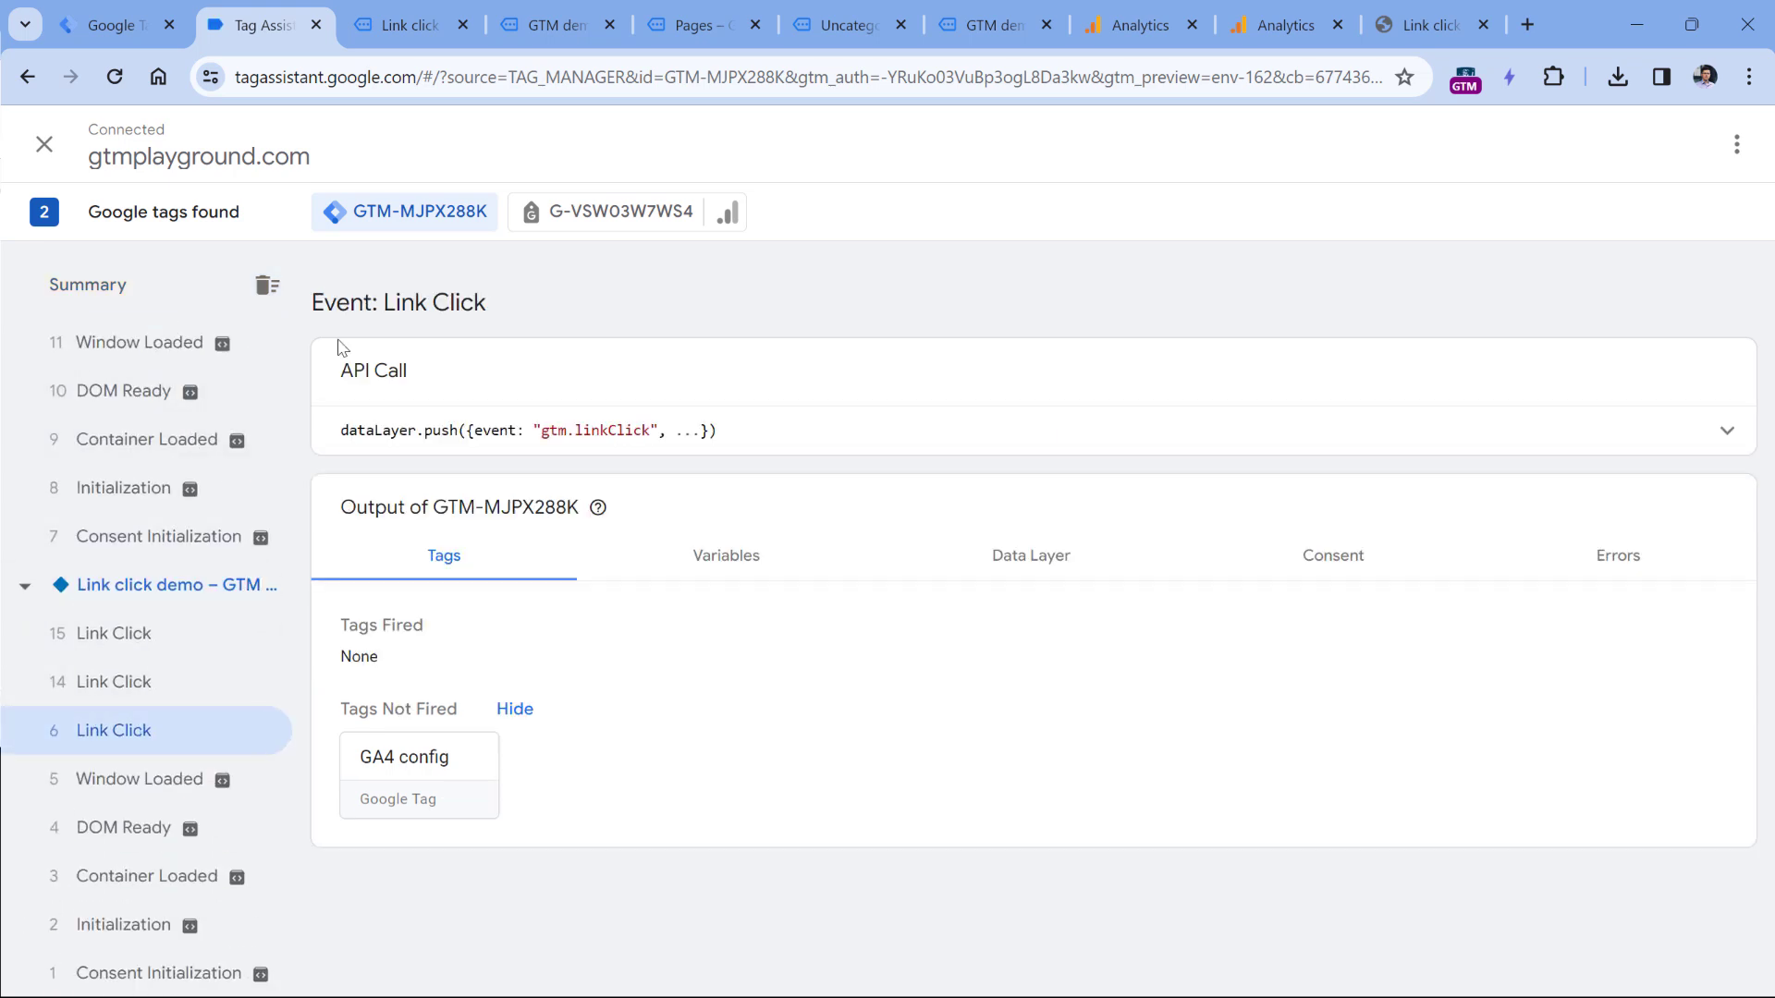
click(760, 417)
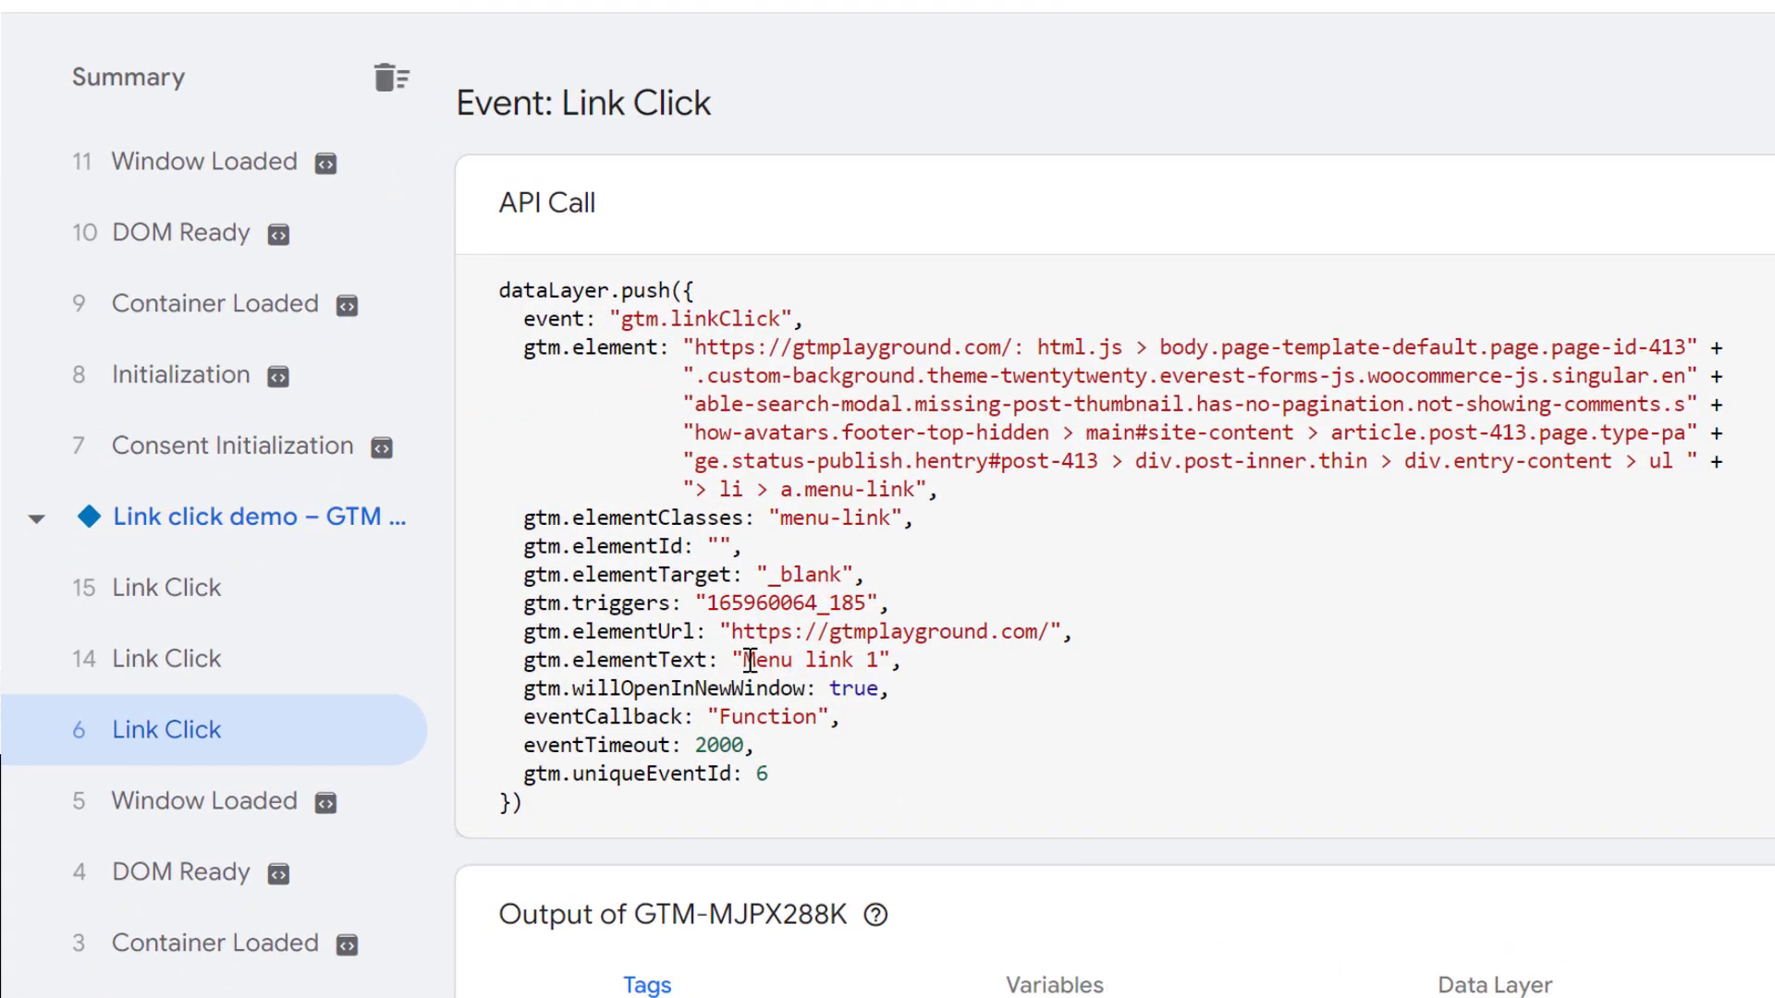
drag(745, 660, 889, 660)
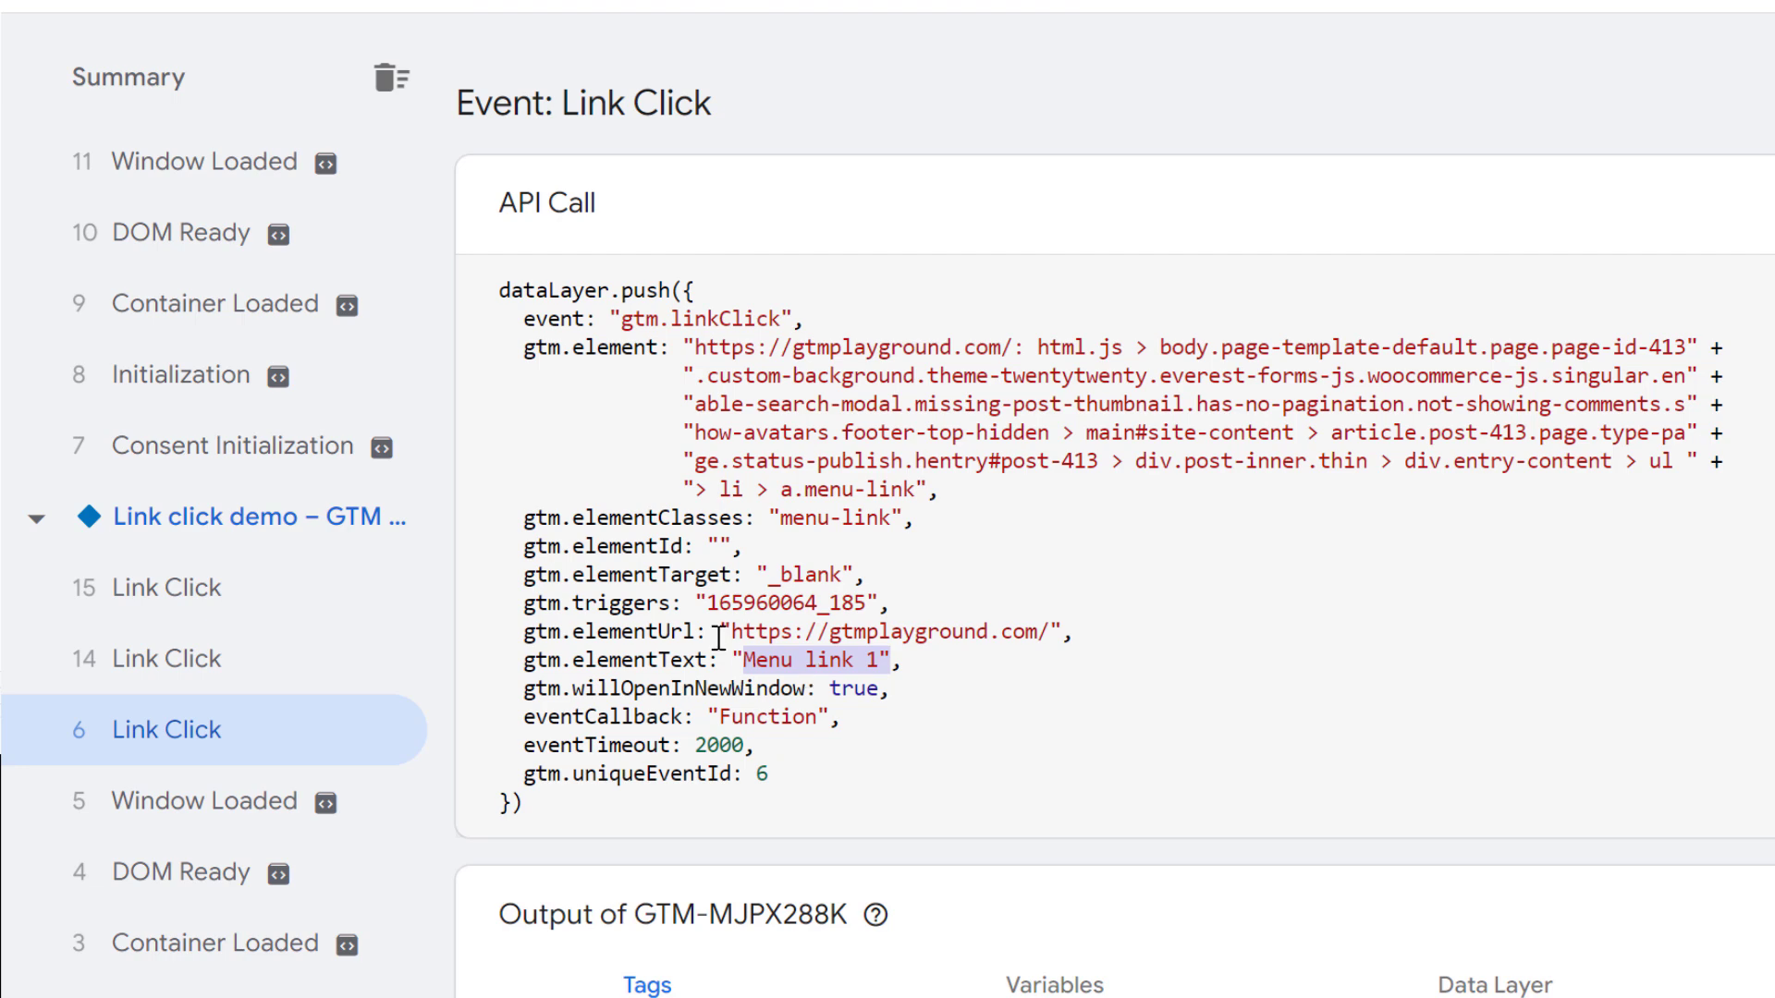
drag(730, 632, 1052, 636)
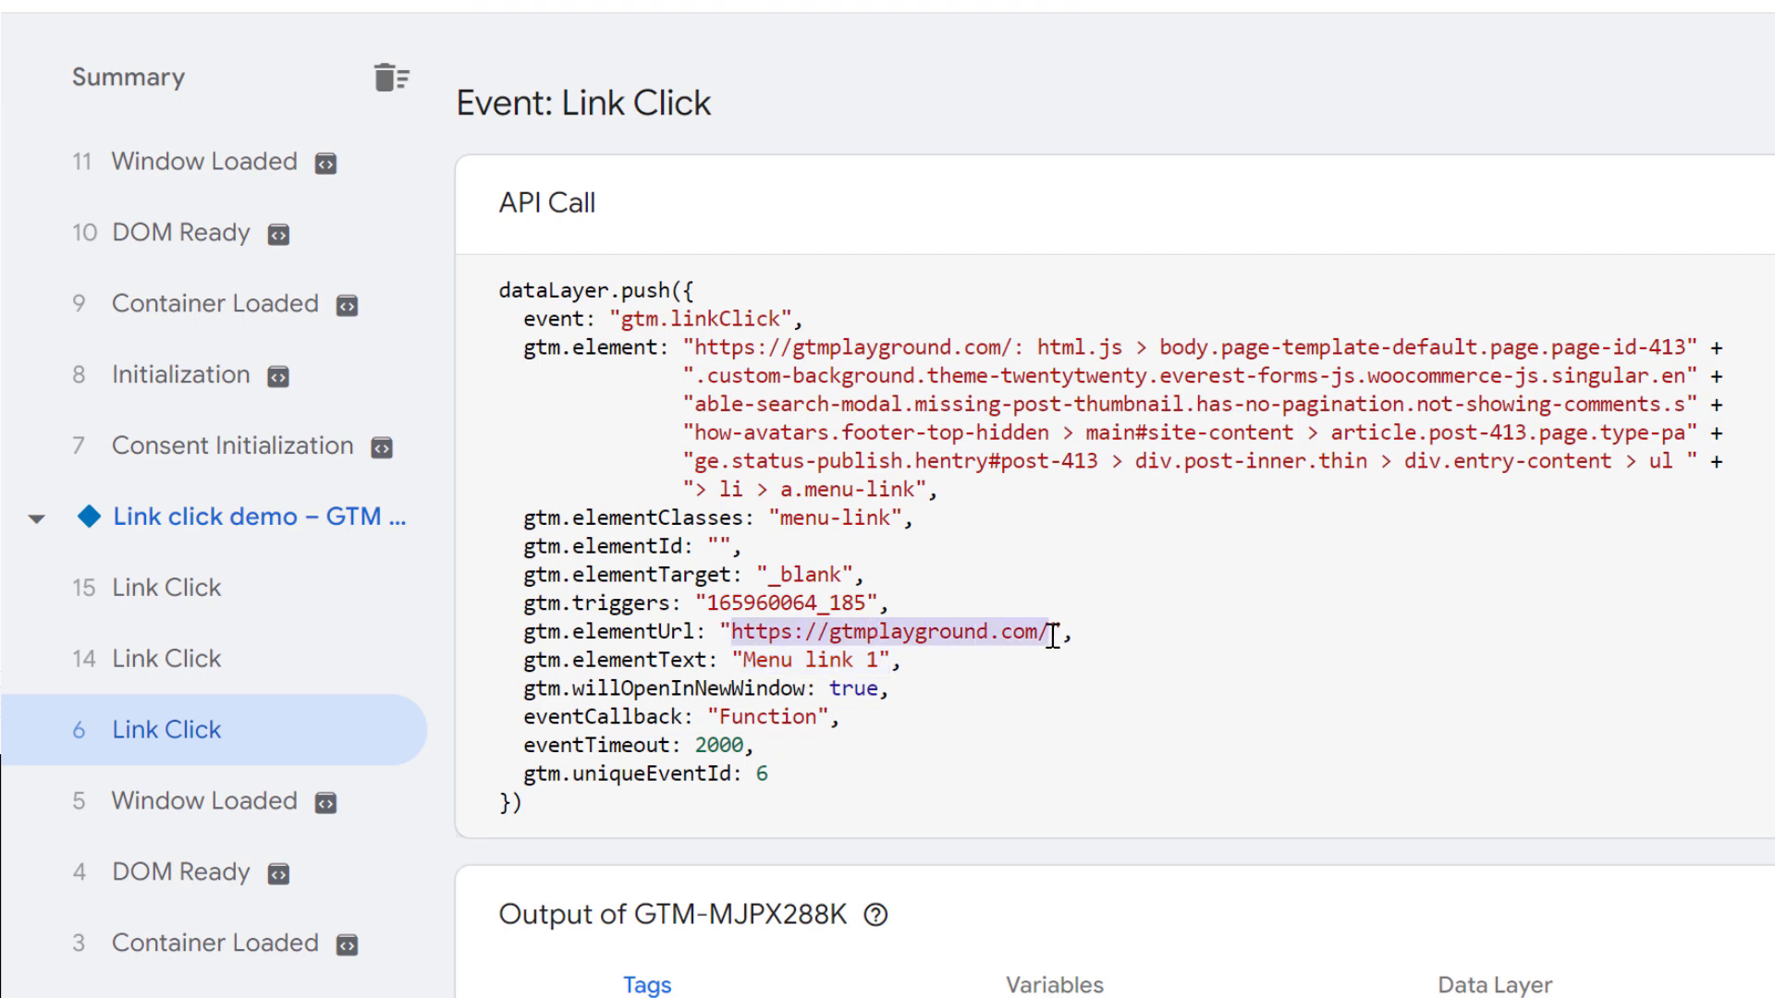
Step: Compare the element URLs and texts in the API calls of the second and third Link Click events
click(189, 667)
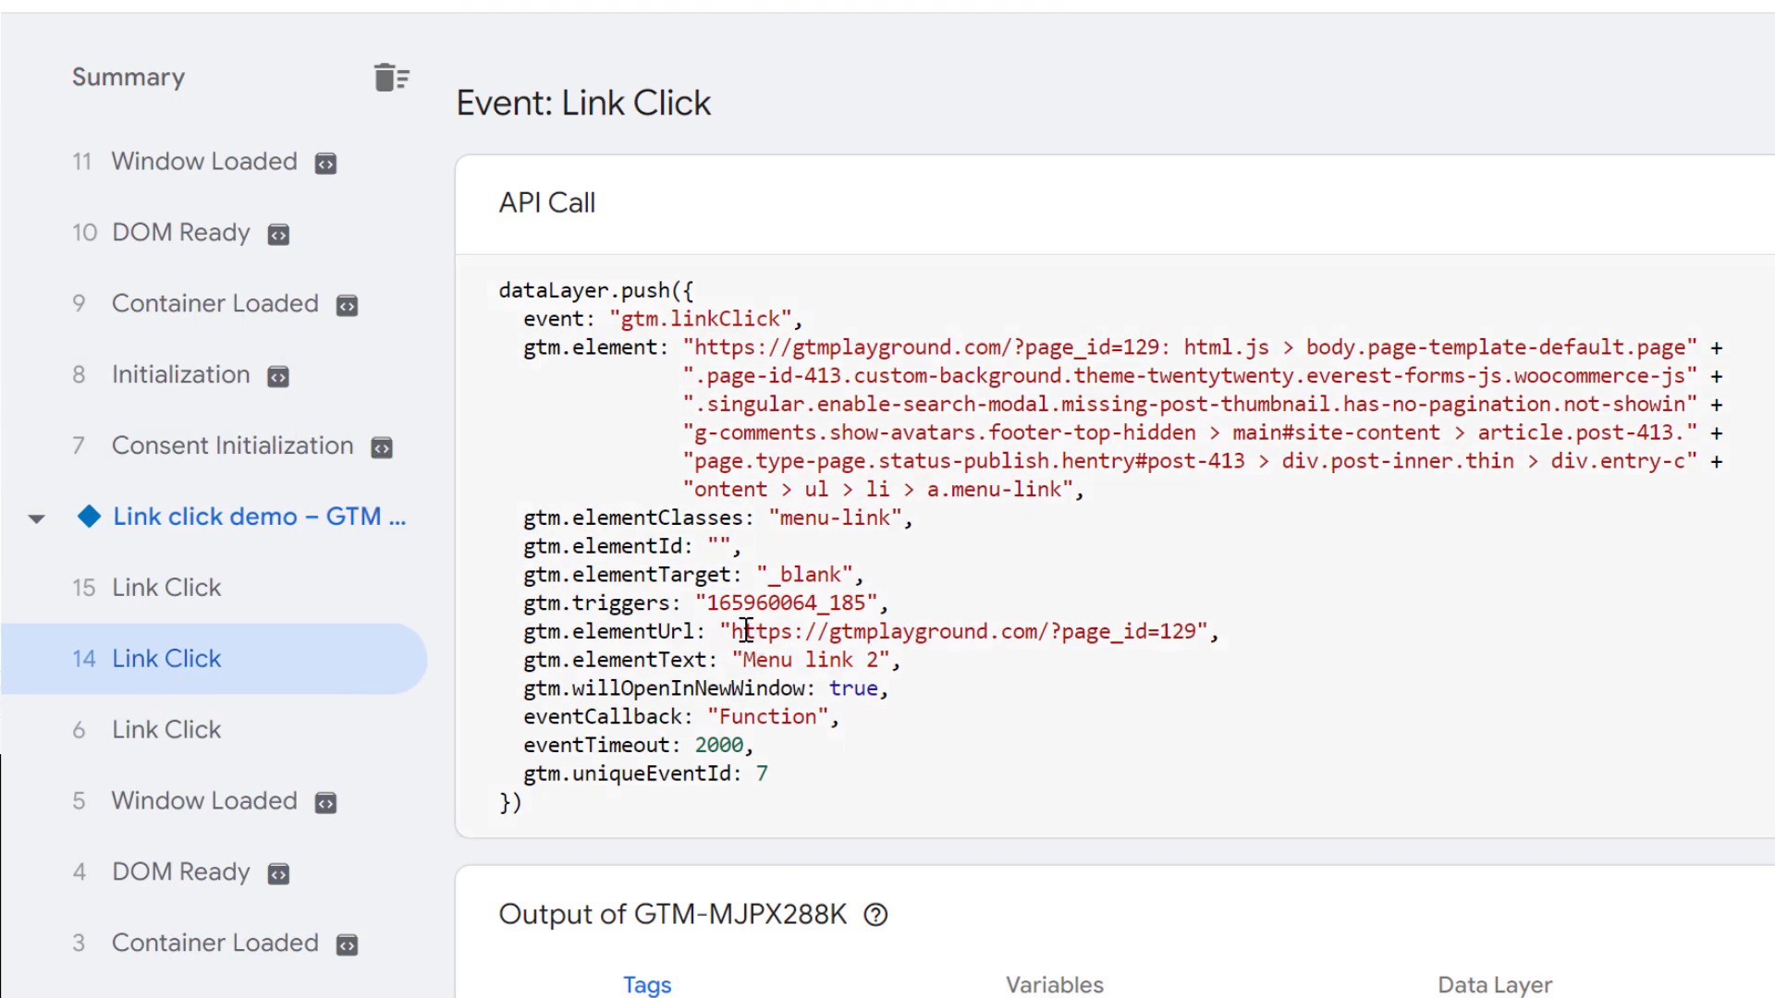
drag(731, 632, 1196, 634)
click(227, 601)
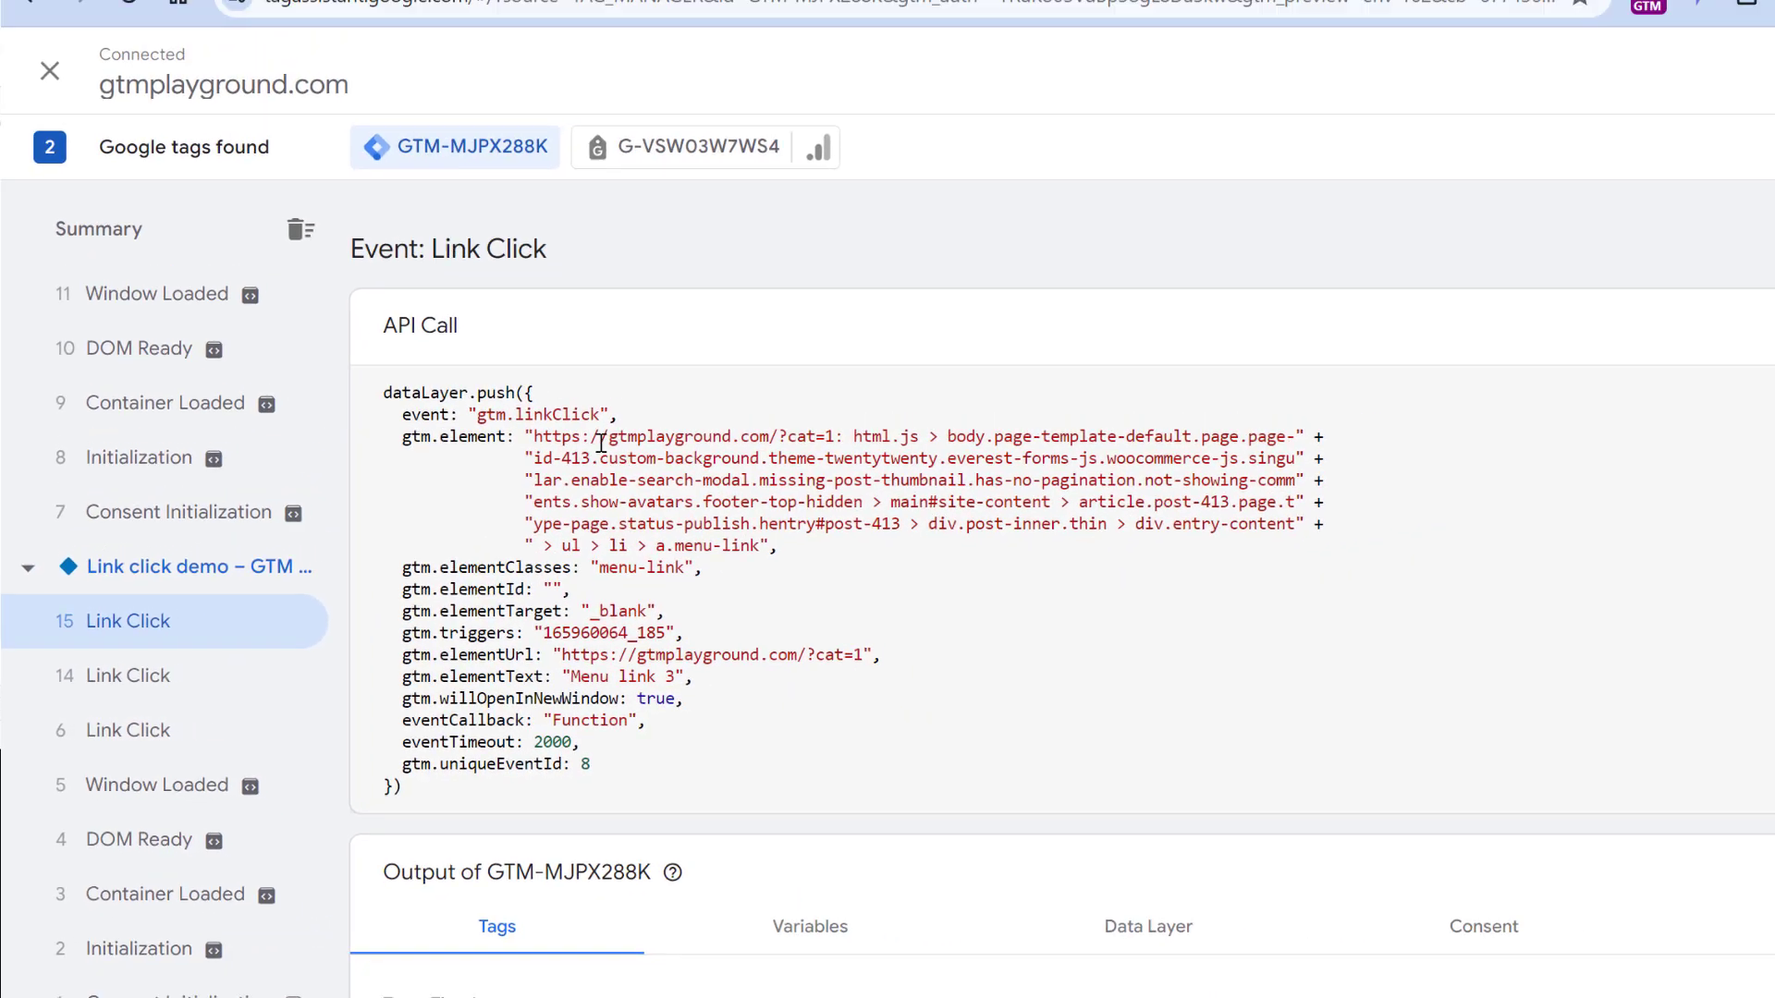
Step: View the values of the click variables for the third Link Click event
scroll(775, 348, down, 3)
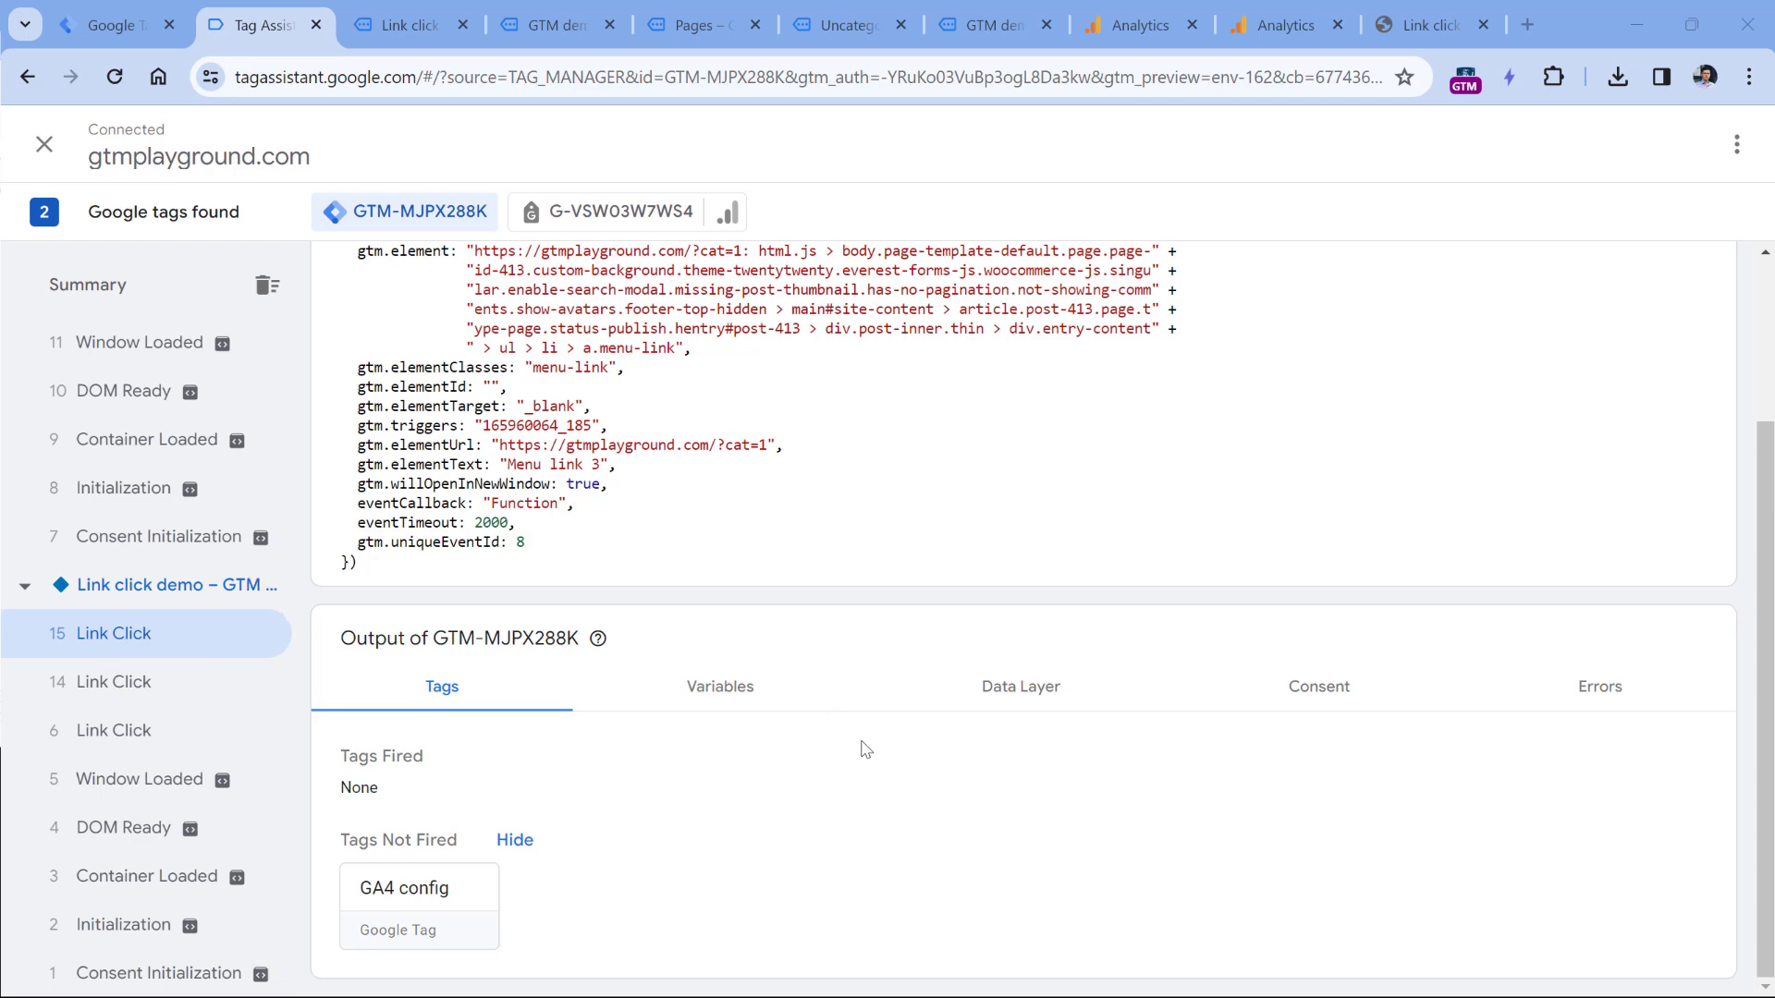
click(723, 692)
scroll(775, 652, down, 4)
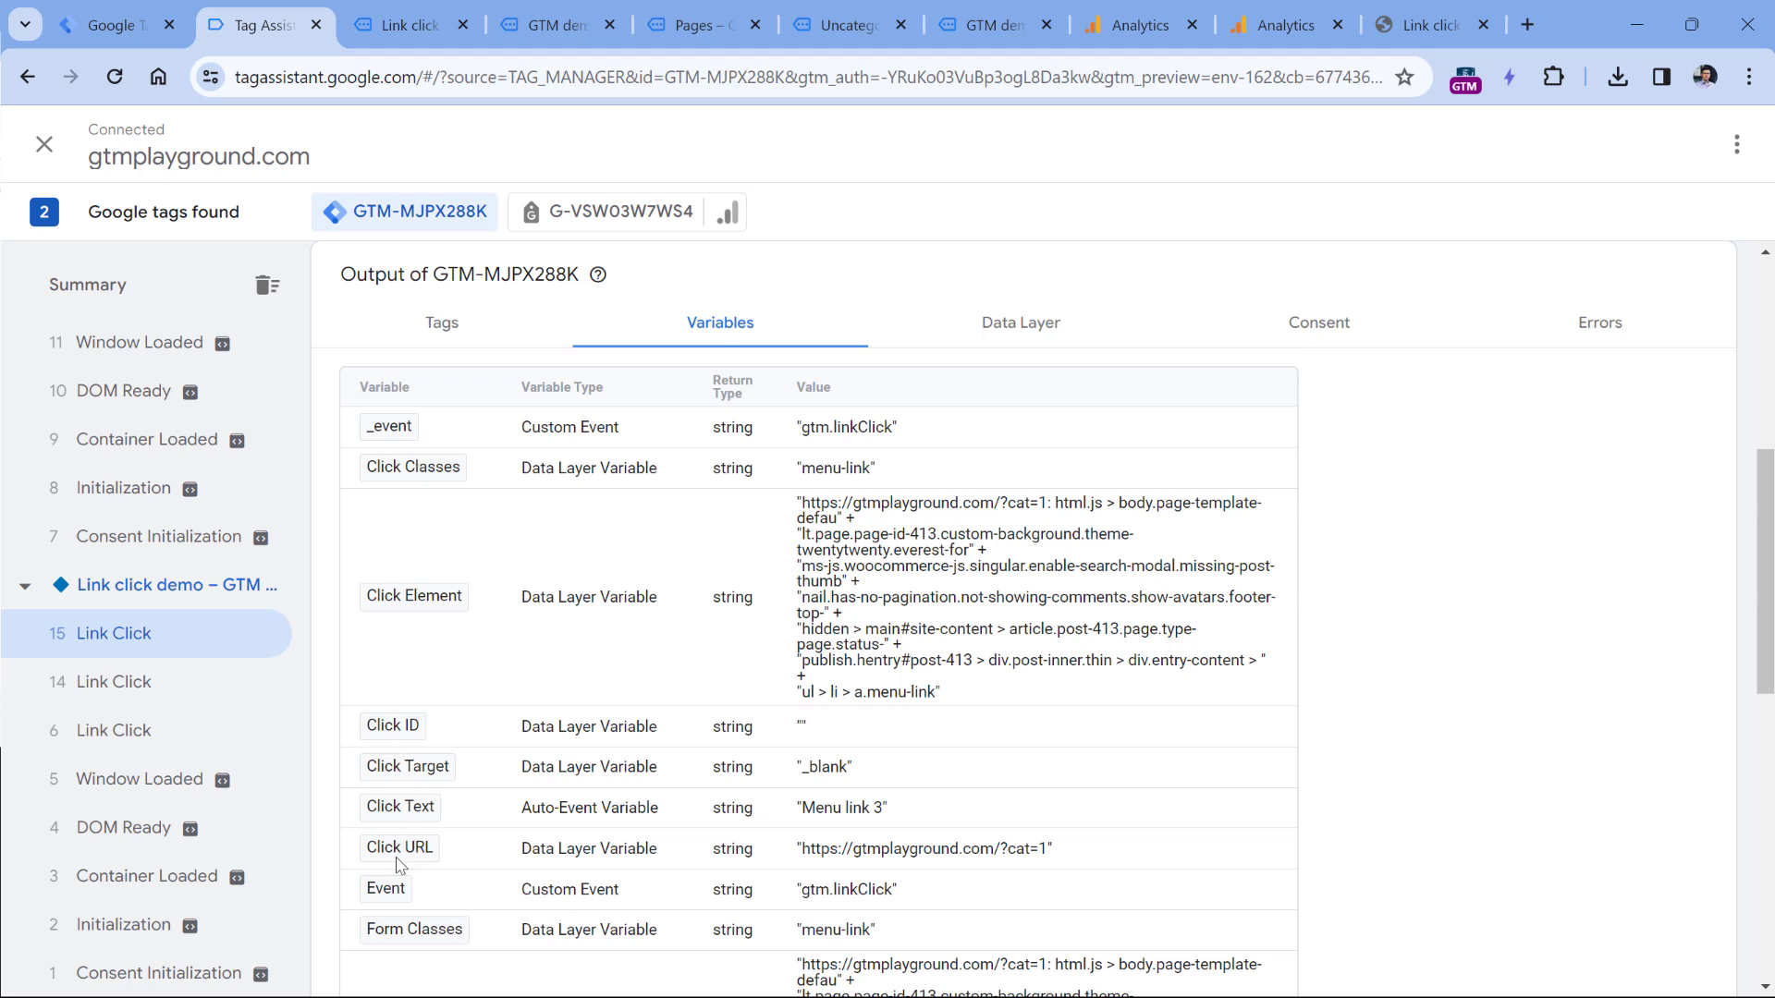
Step: Check which Clicks built-in variables are enabled in the Tag Manager container, and return to Tag Assistant
click(120, 25)
click(137, 549)
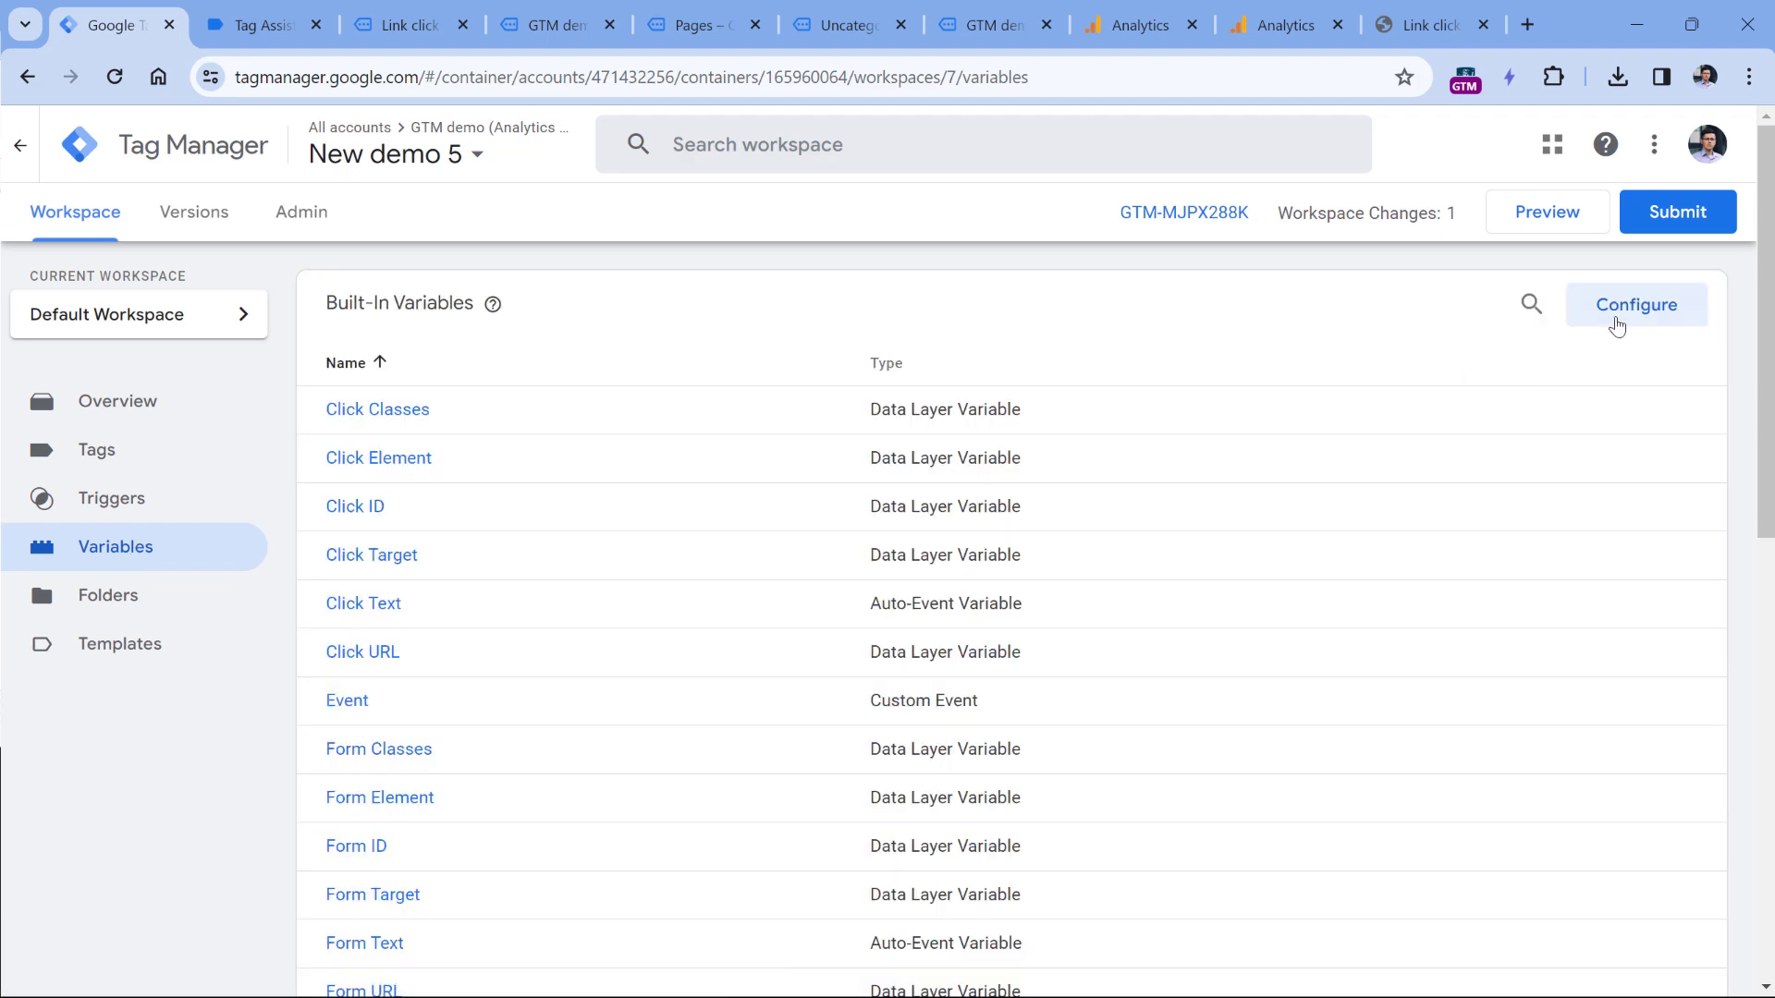
click(1624, 314)
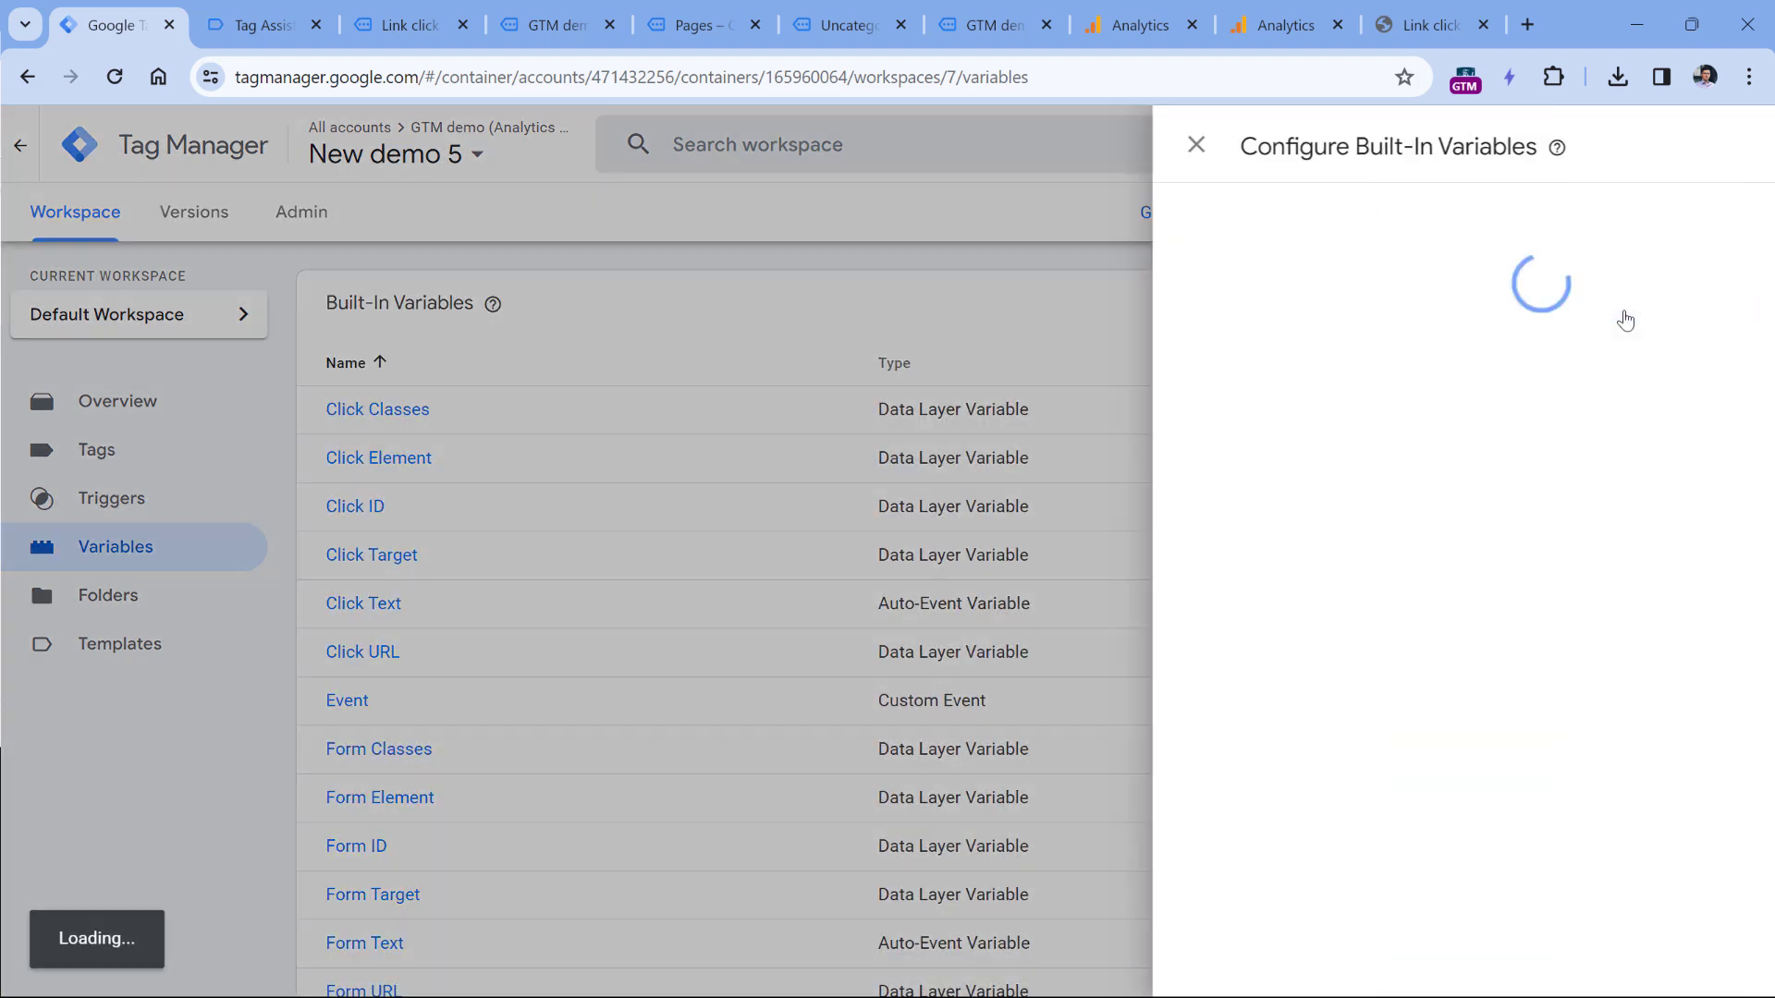
scroll(1240, 468, down, 6)
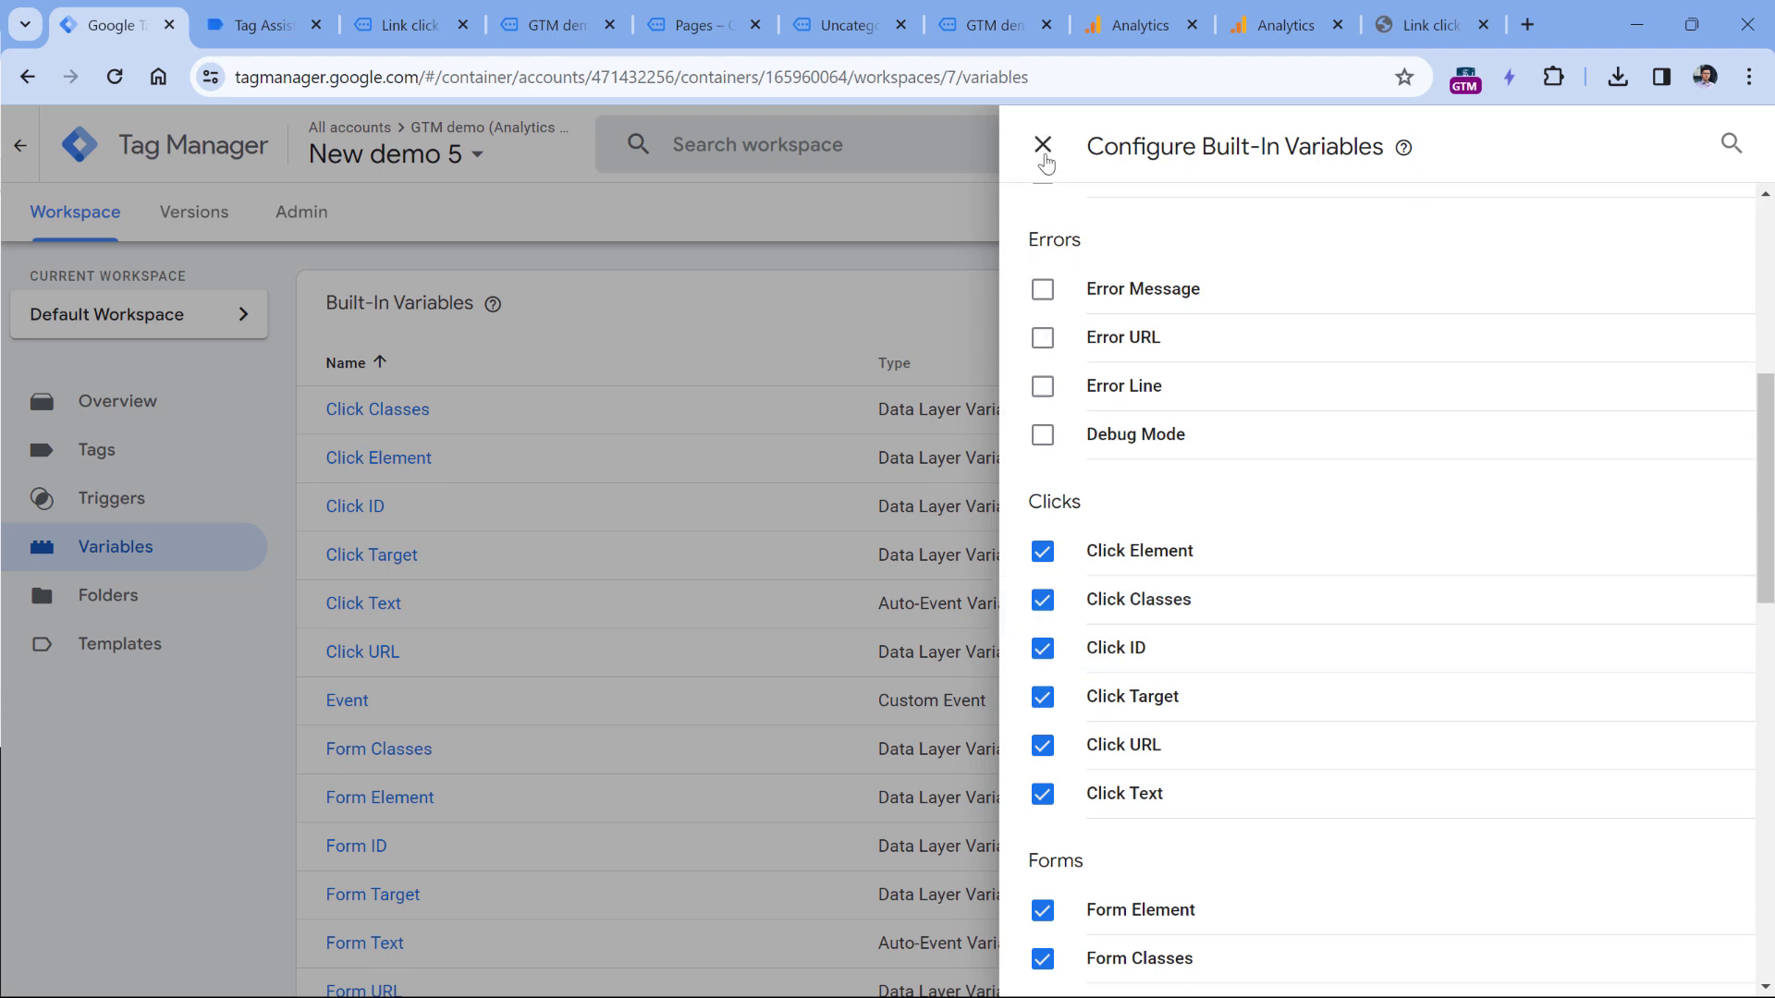
click(410, 10)
click(263, 25)
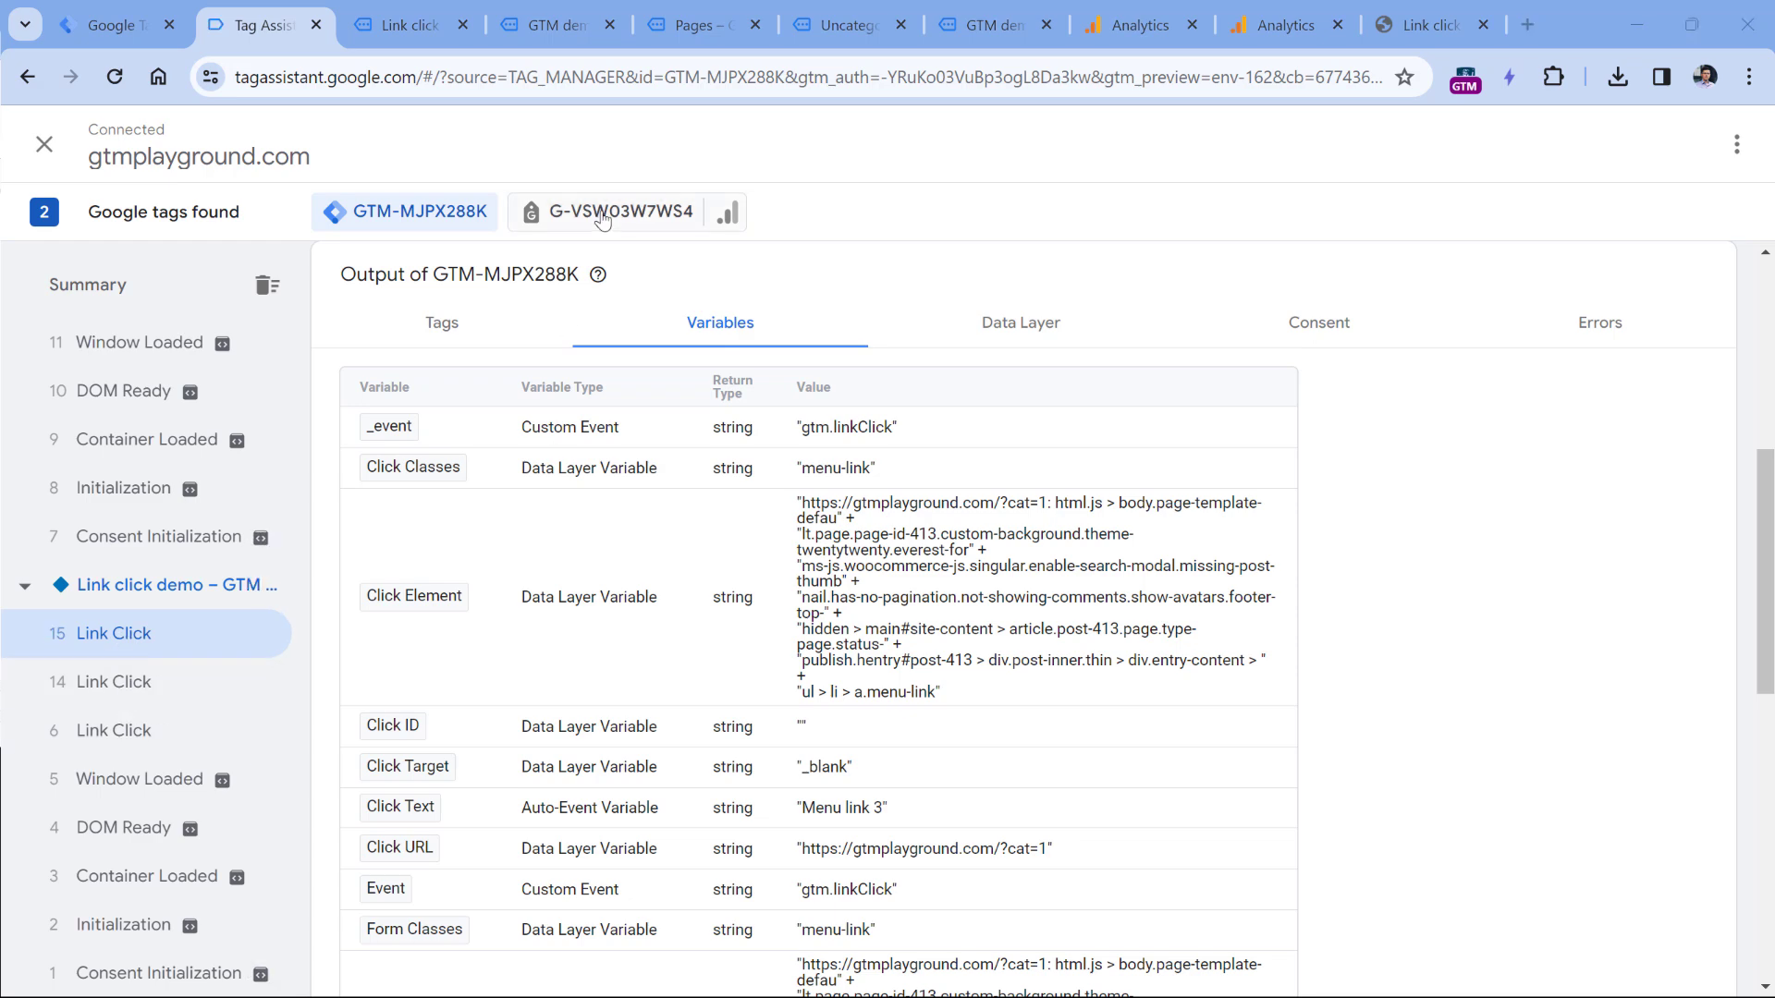
Step: Look at the link click demo page, and compare the Click Classes values of its three Link Click events in Tag Assistant
click(555, 25)
click(409, 25)
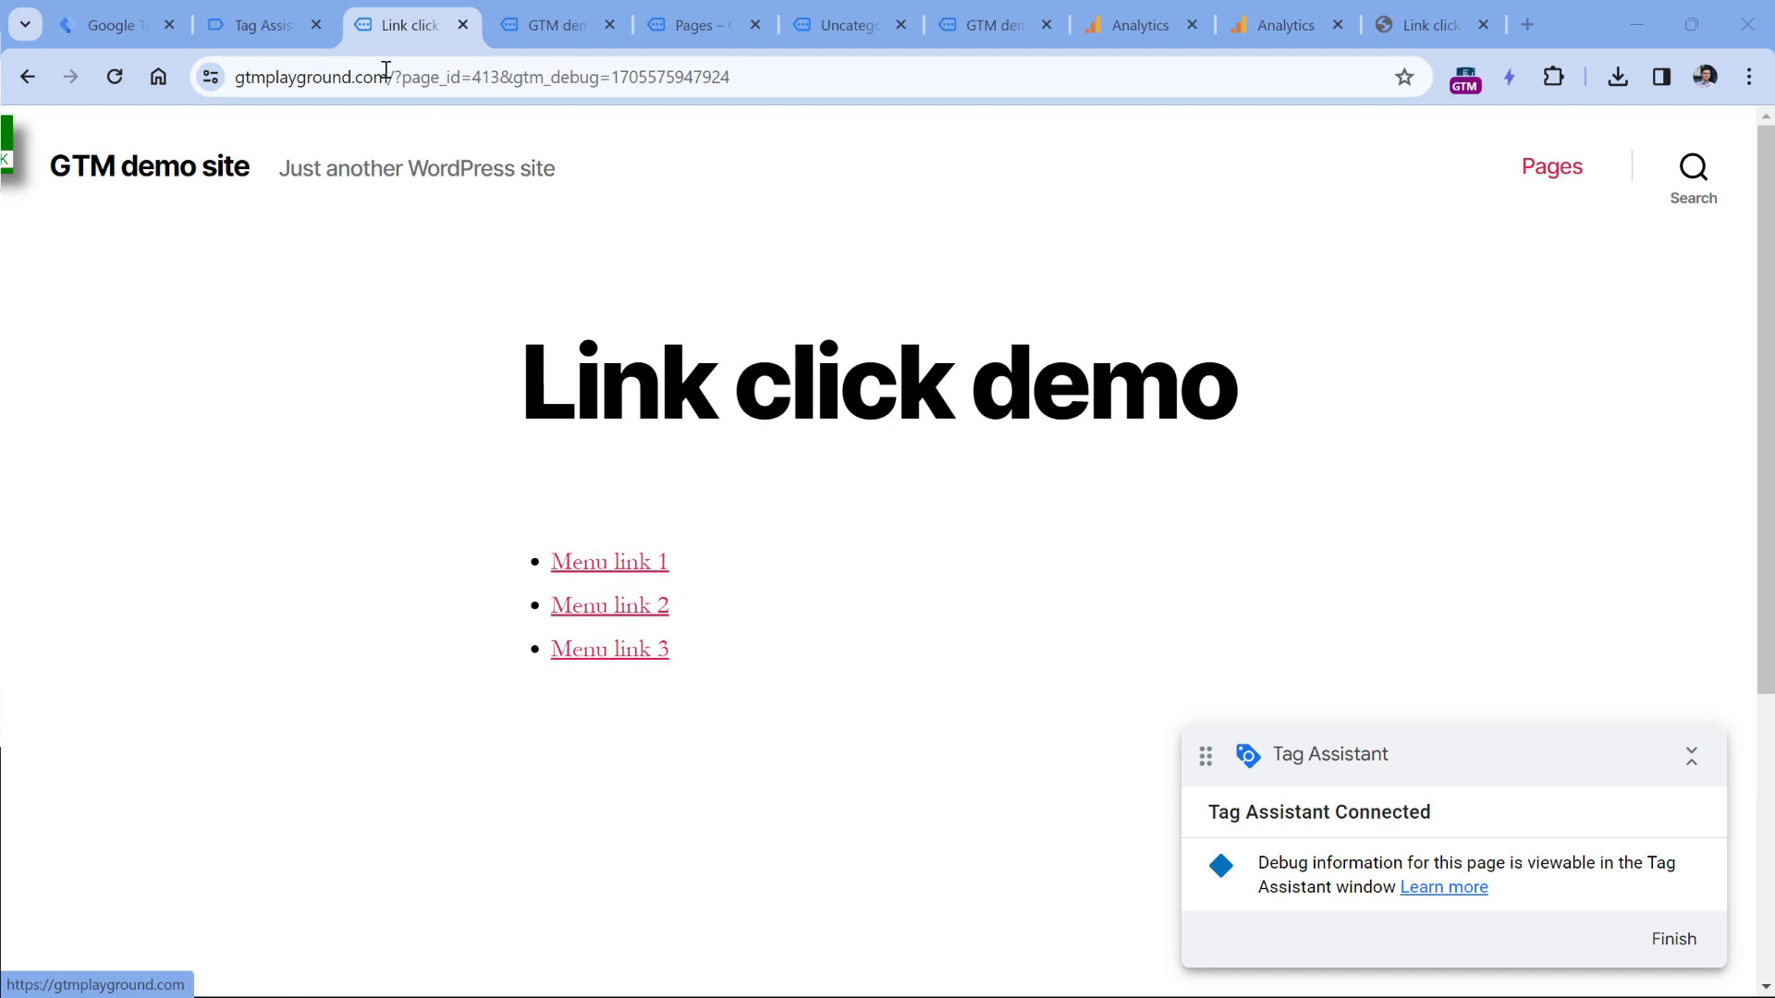
click(267, 34)
click(114, 731)
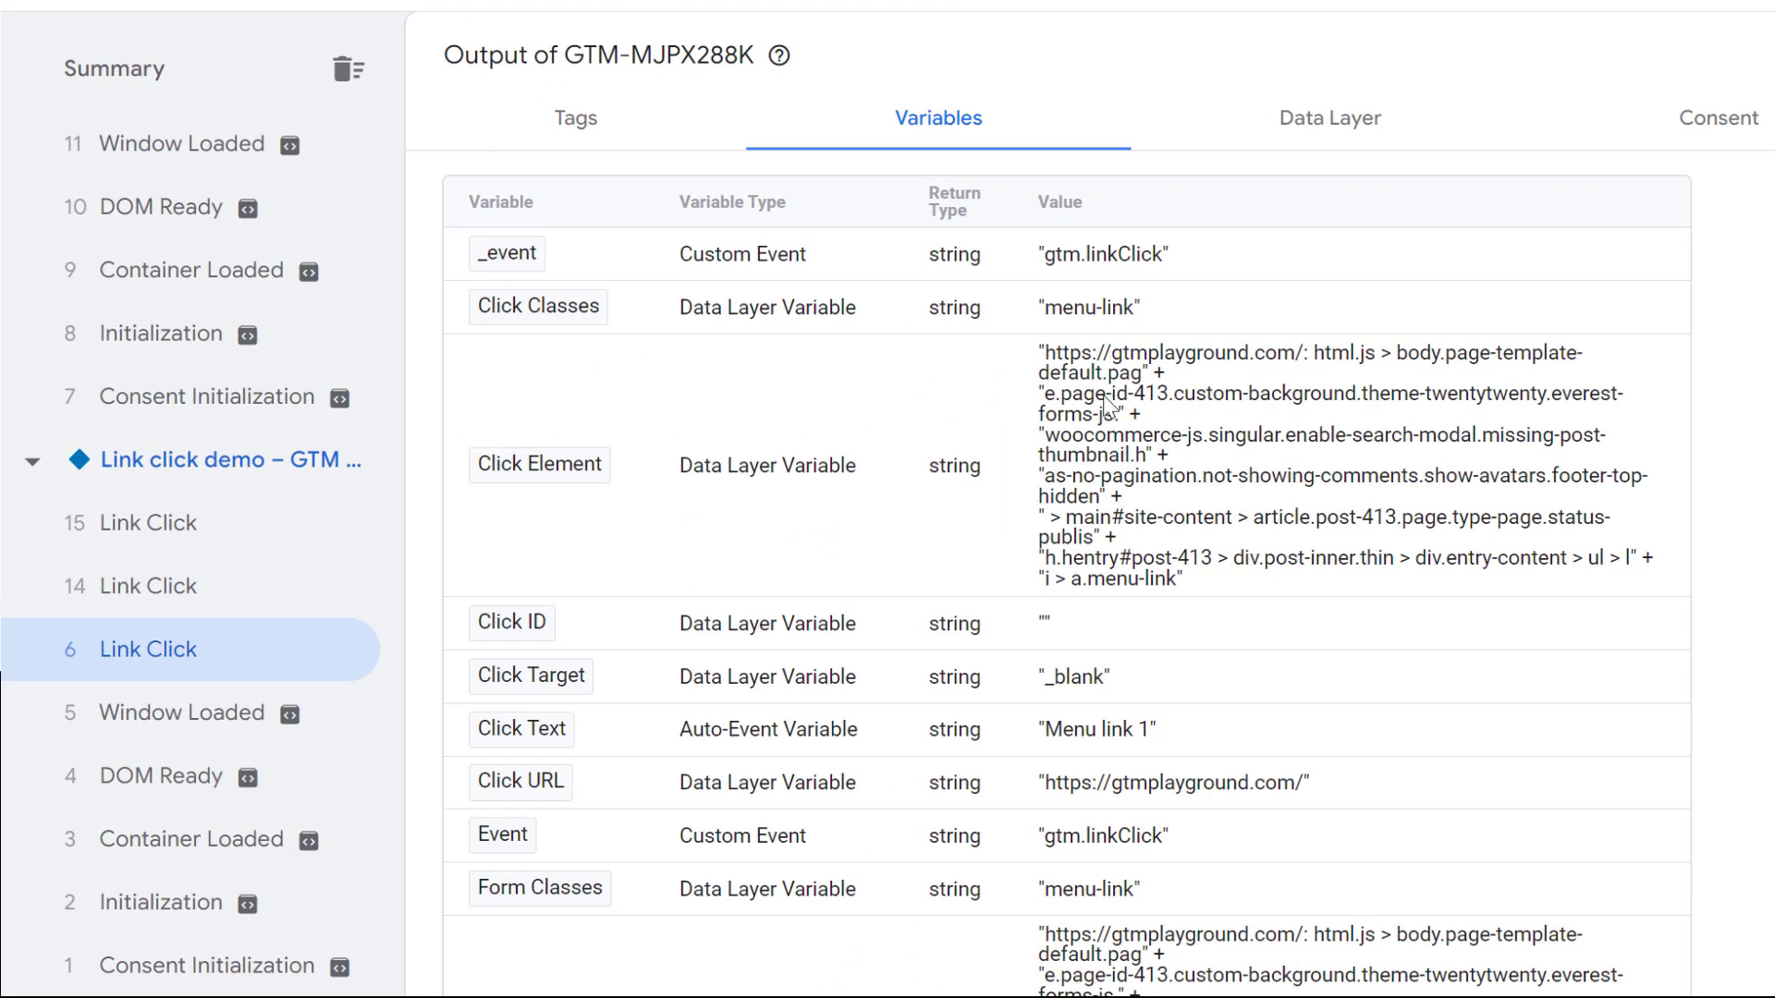
scroll(1106, 404, down, 3)
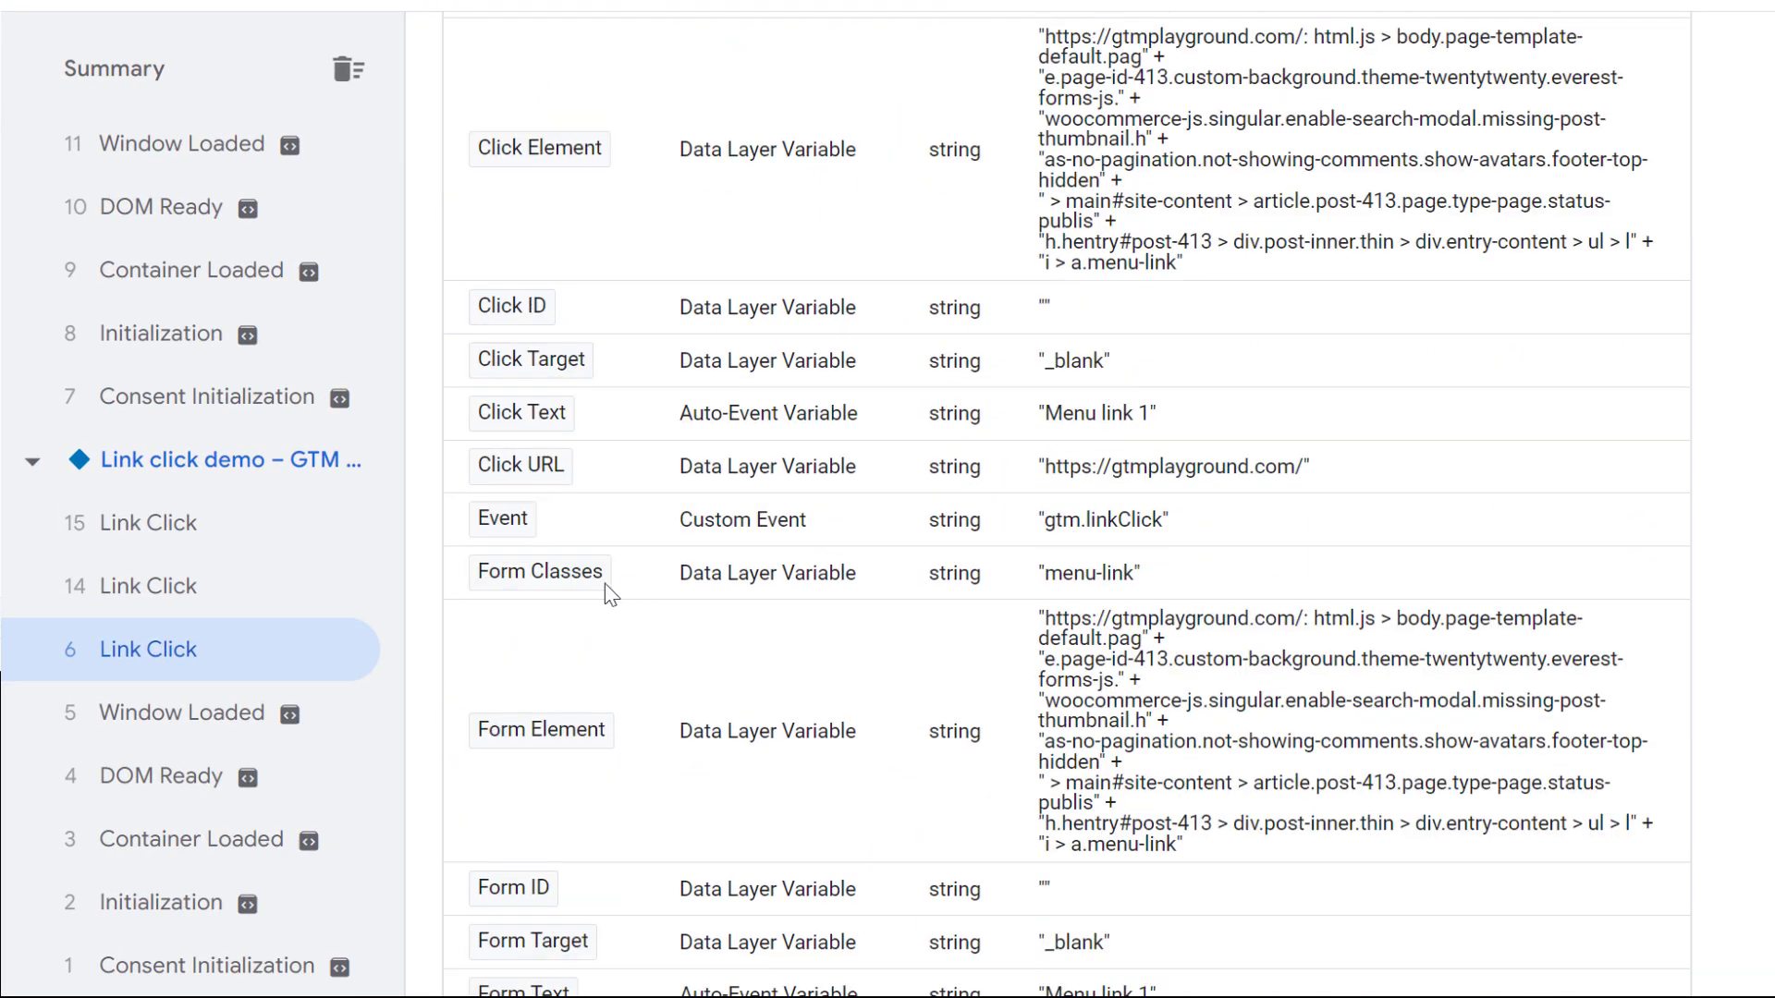
scroll(541, 379, up, 3)
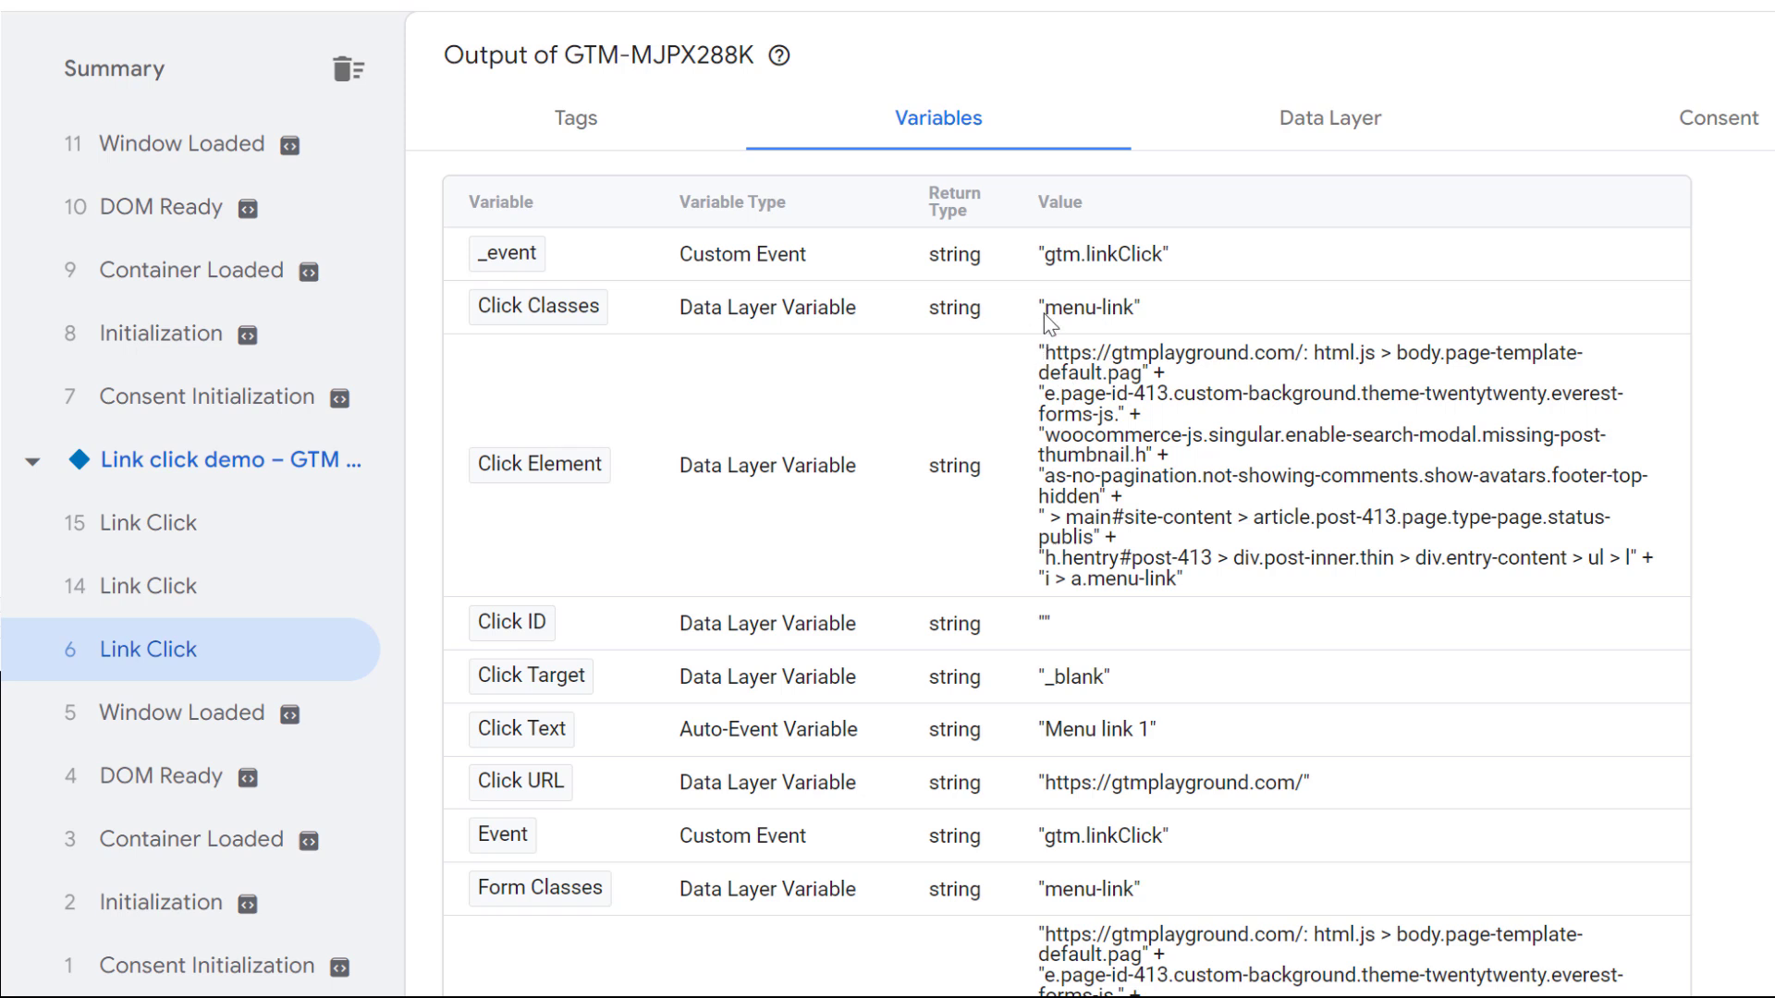
drag(1043, 309, 1135, 314)
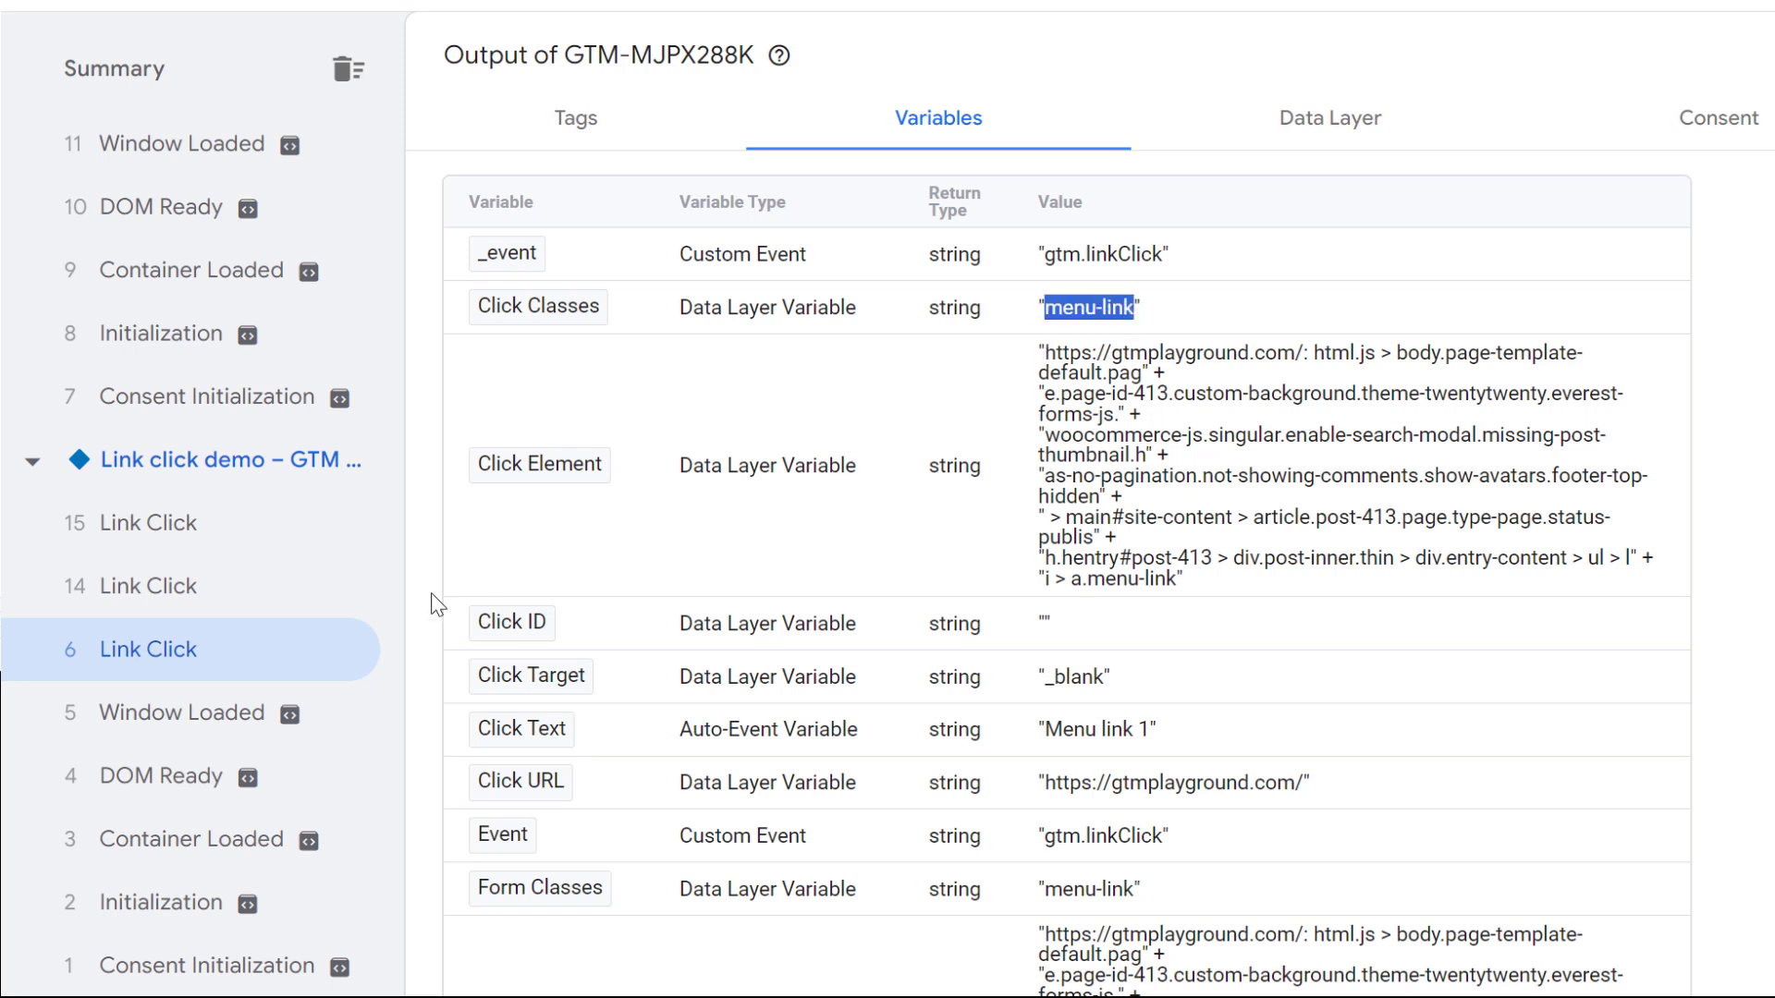
click(157, 603)
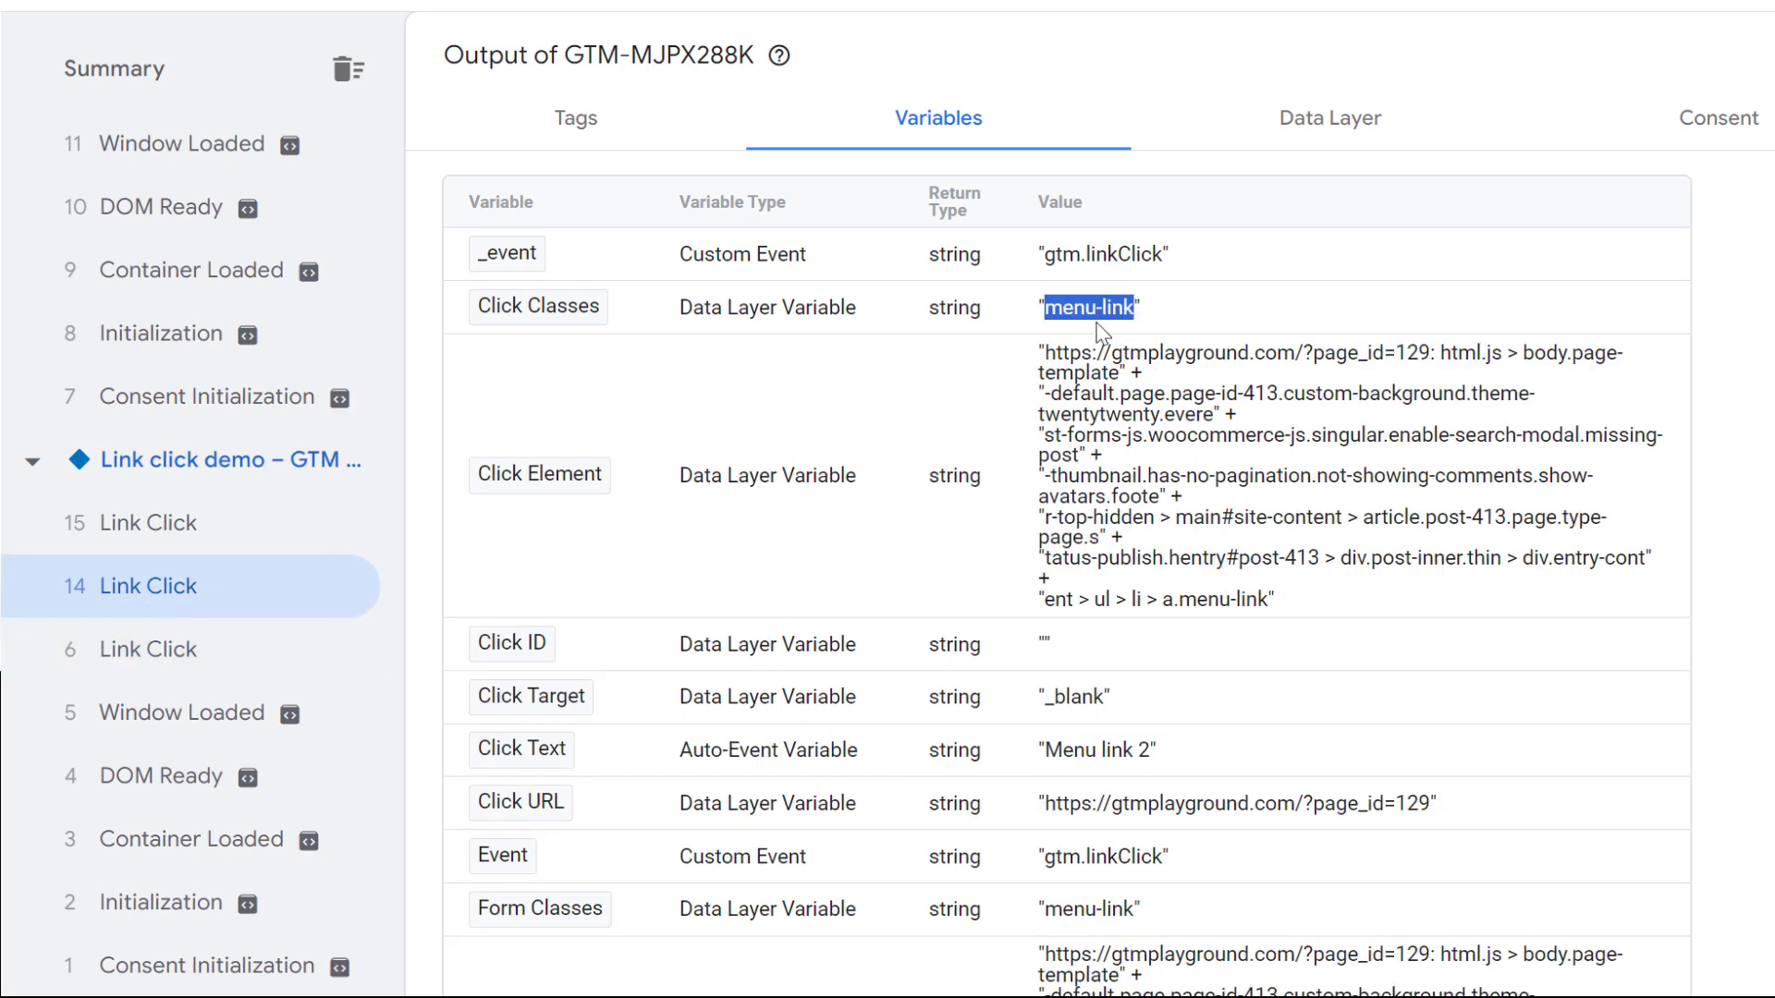
click(157, 531)
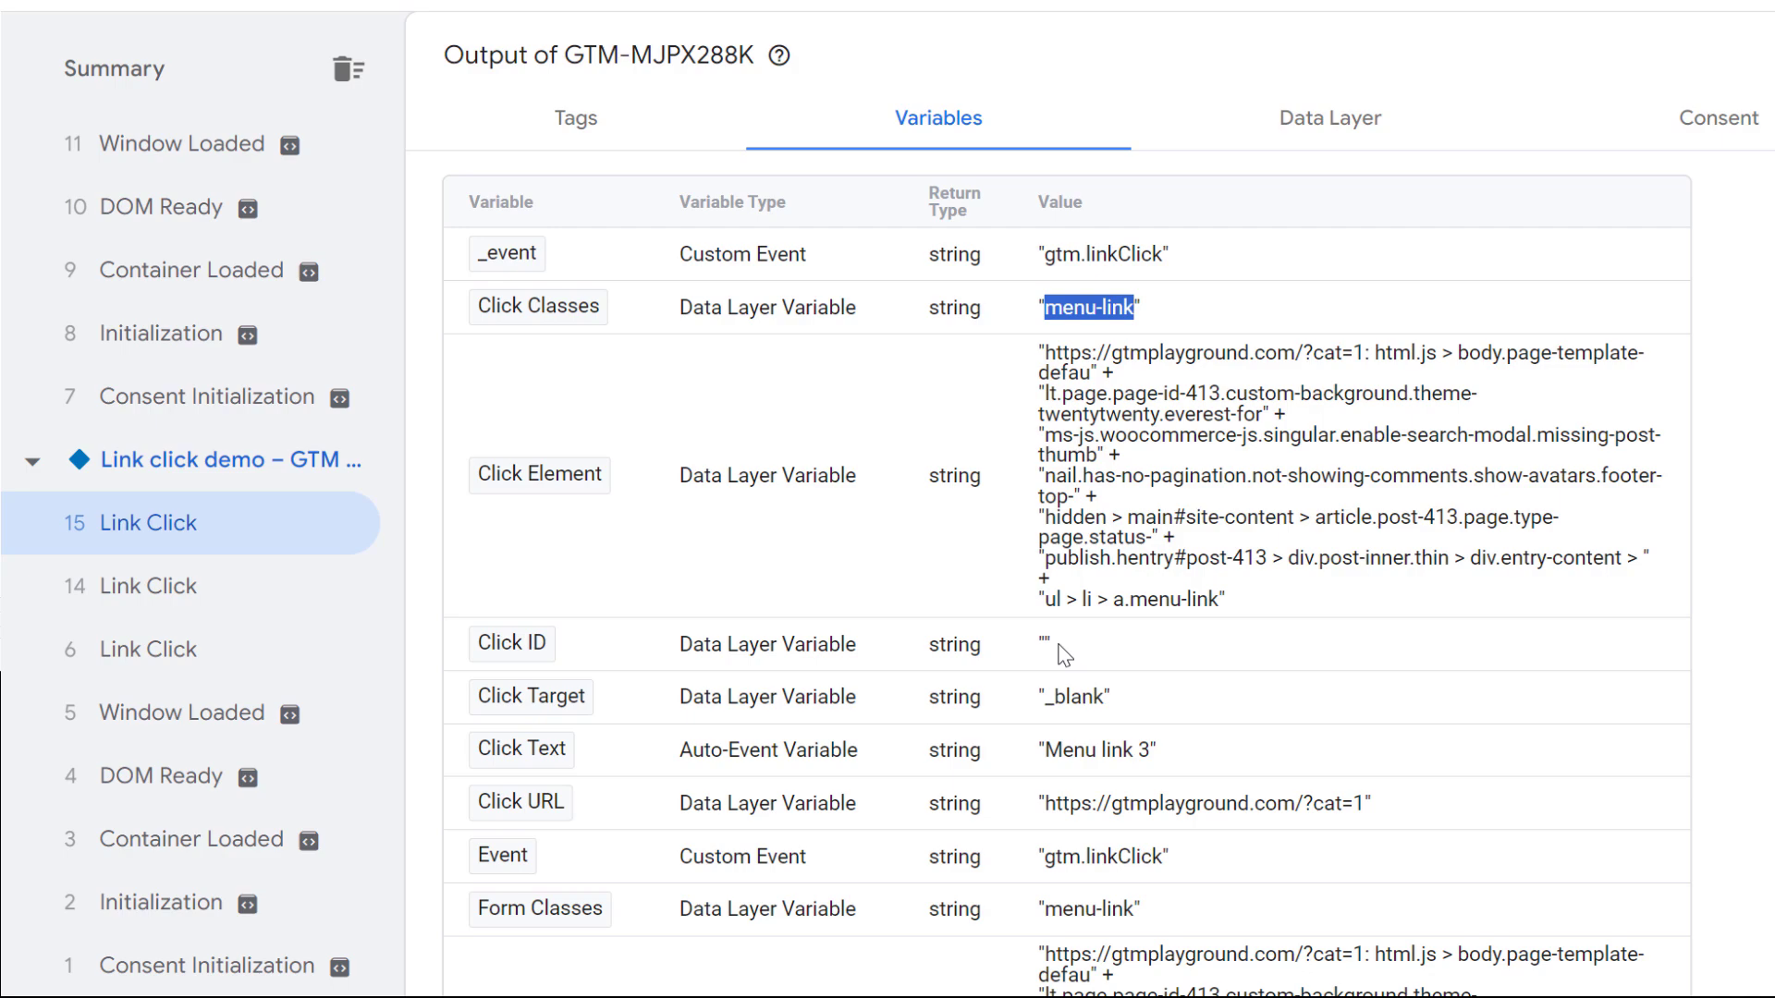
Step: In Tag Manager, open the All link clicks trigger and set it to fire on Some Link Clicks
click(118, 10)
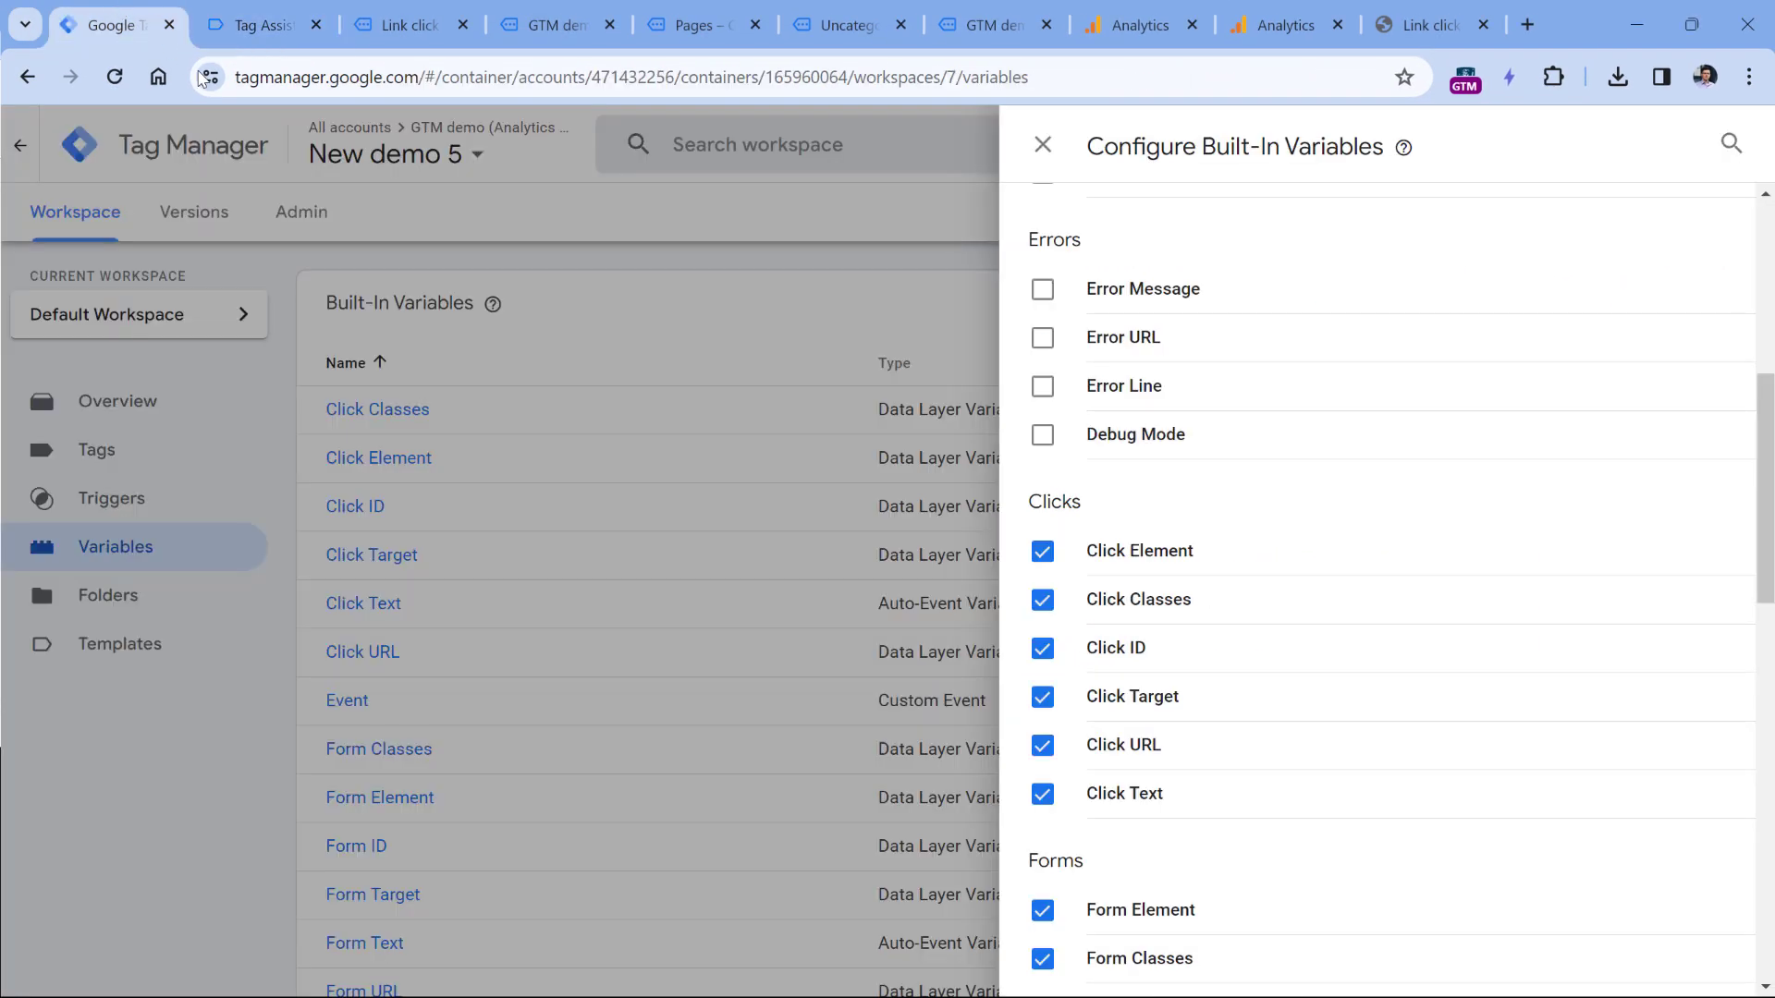
click(404, 213)
click(113, 502)
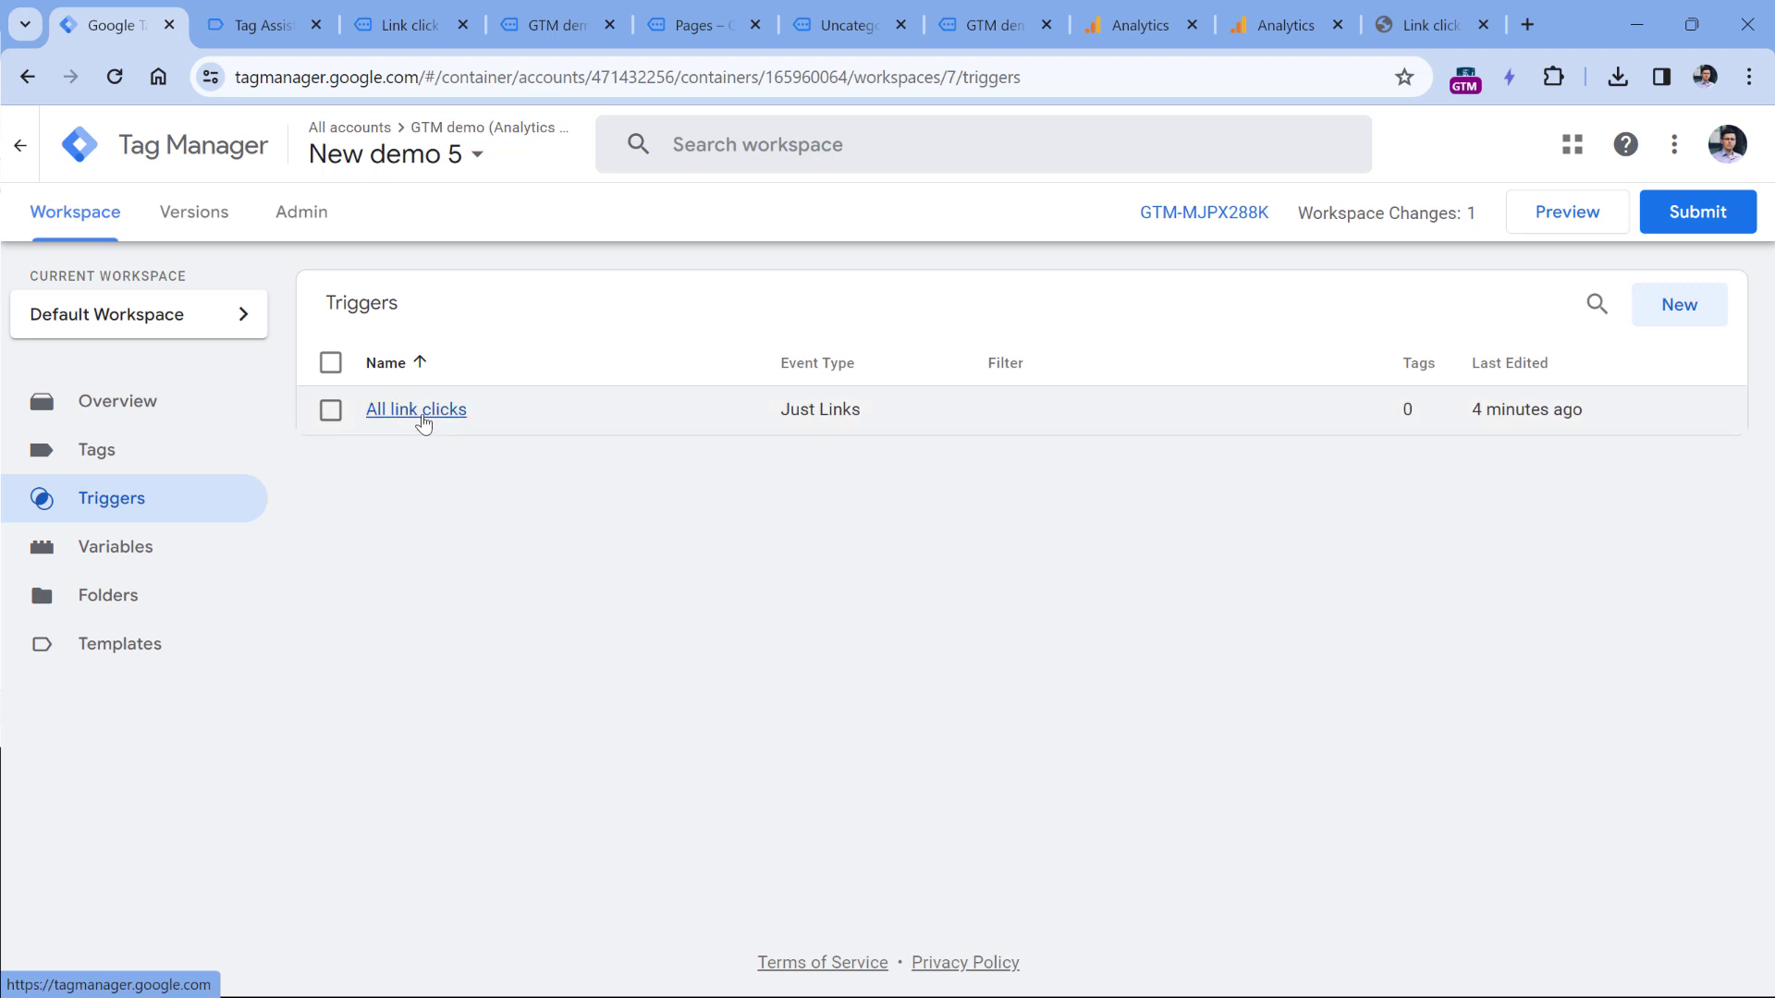
click(418, 415)
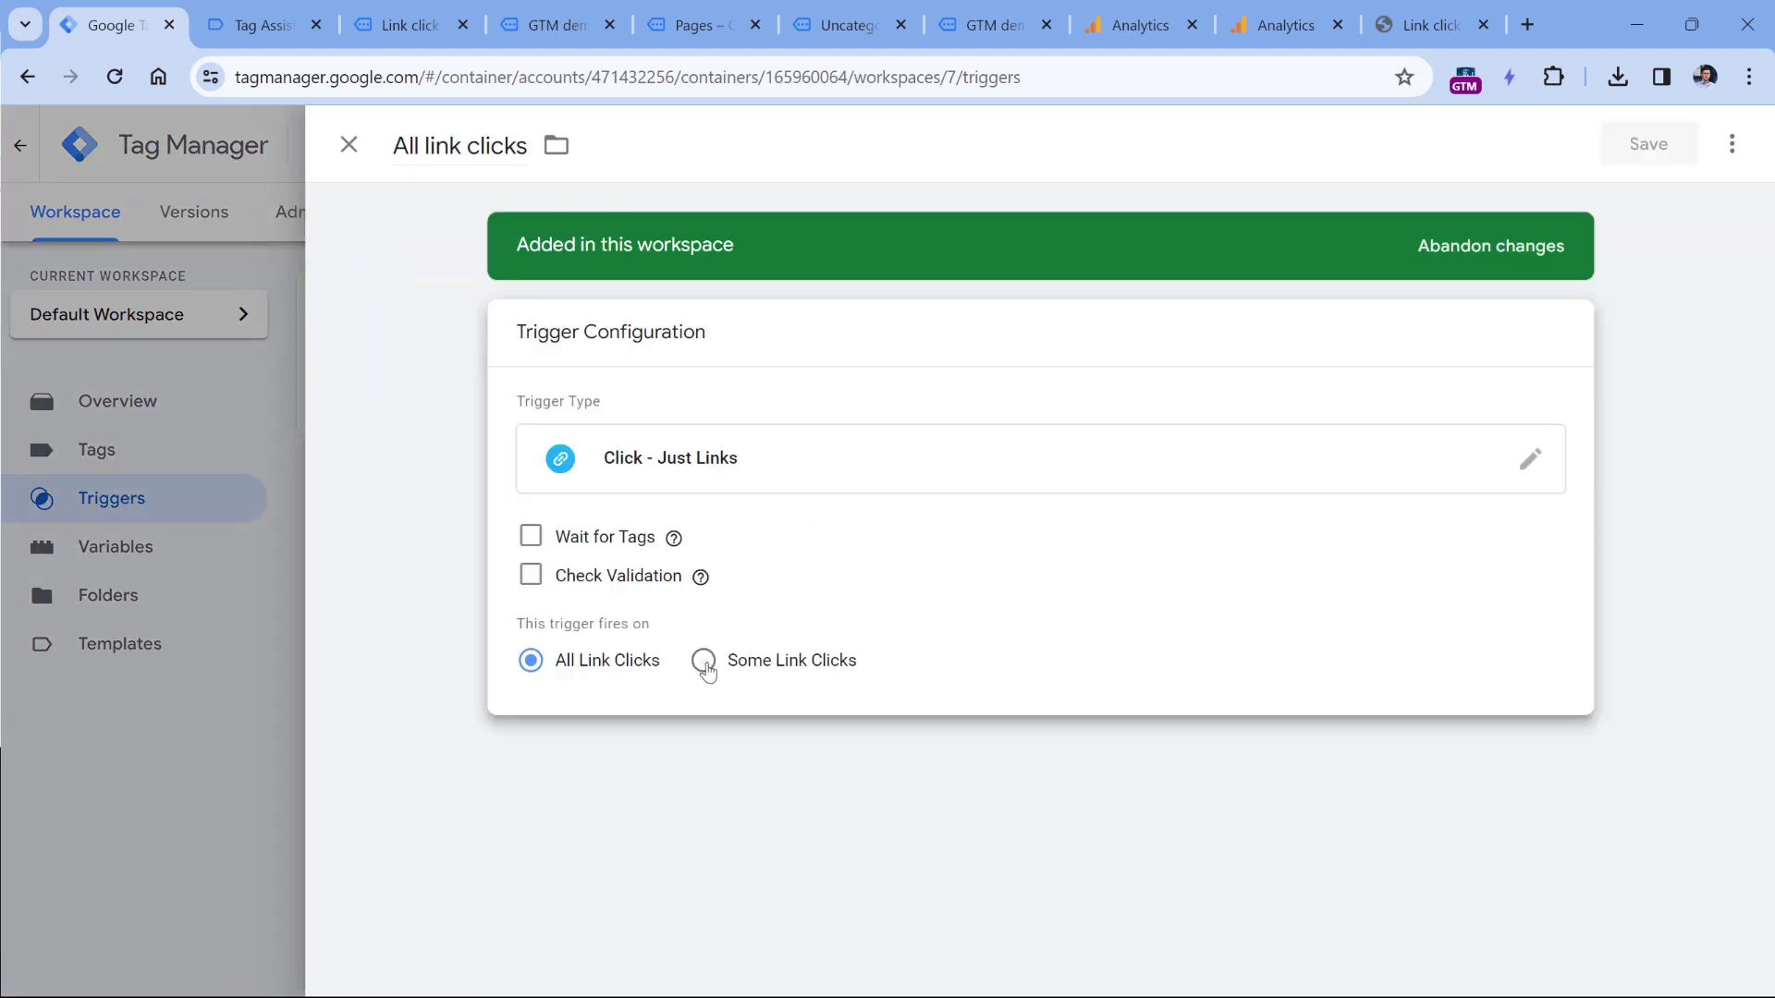
click(704, 660)
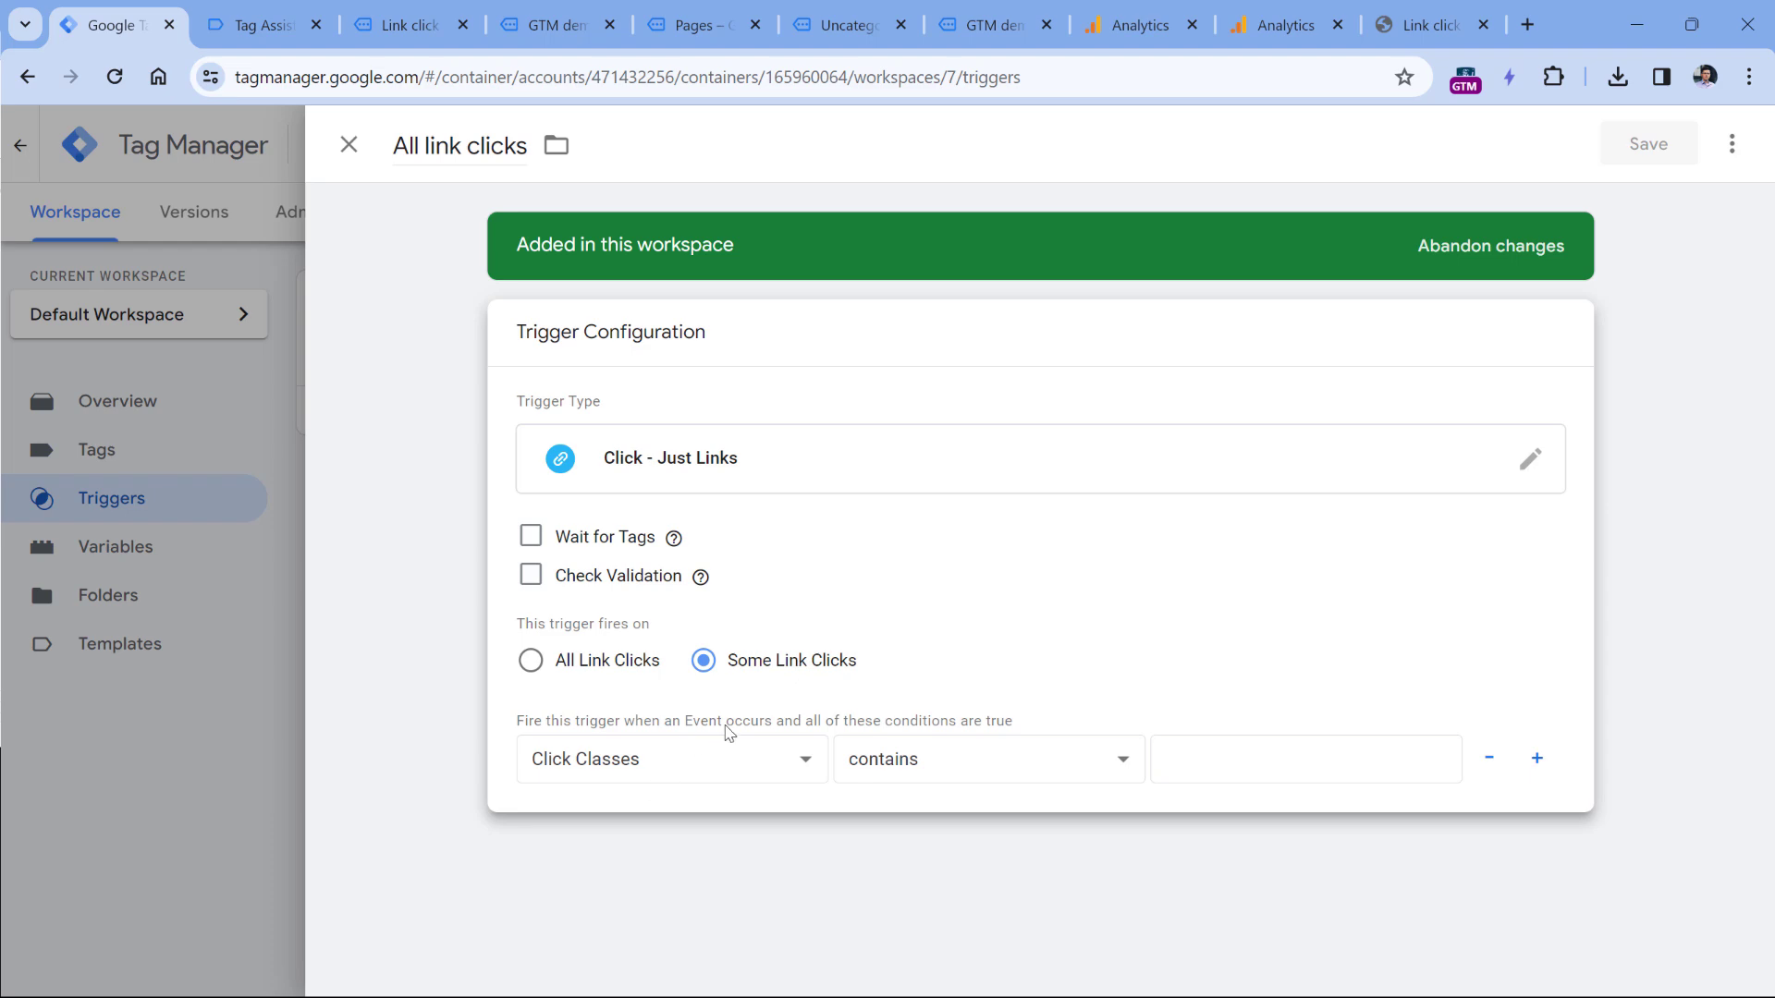
Step: Copy the menu-link class from Tag Assistant into the trigger's condition so that Click Classes contains menu-link
click(252, 21)
right_click(842, 467)
click(880, 499)
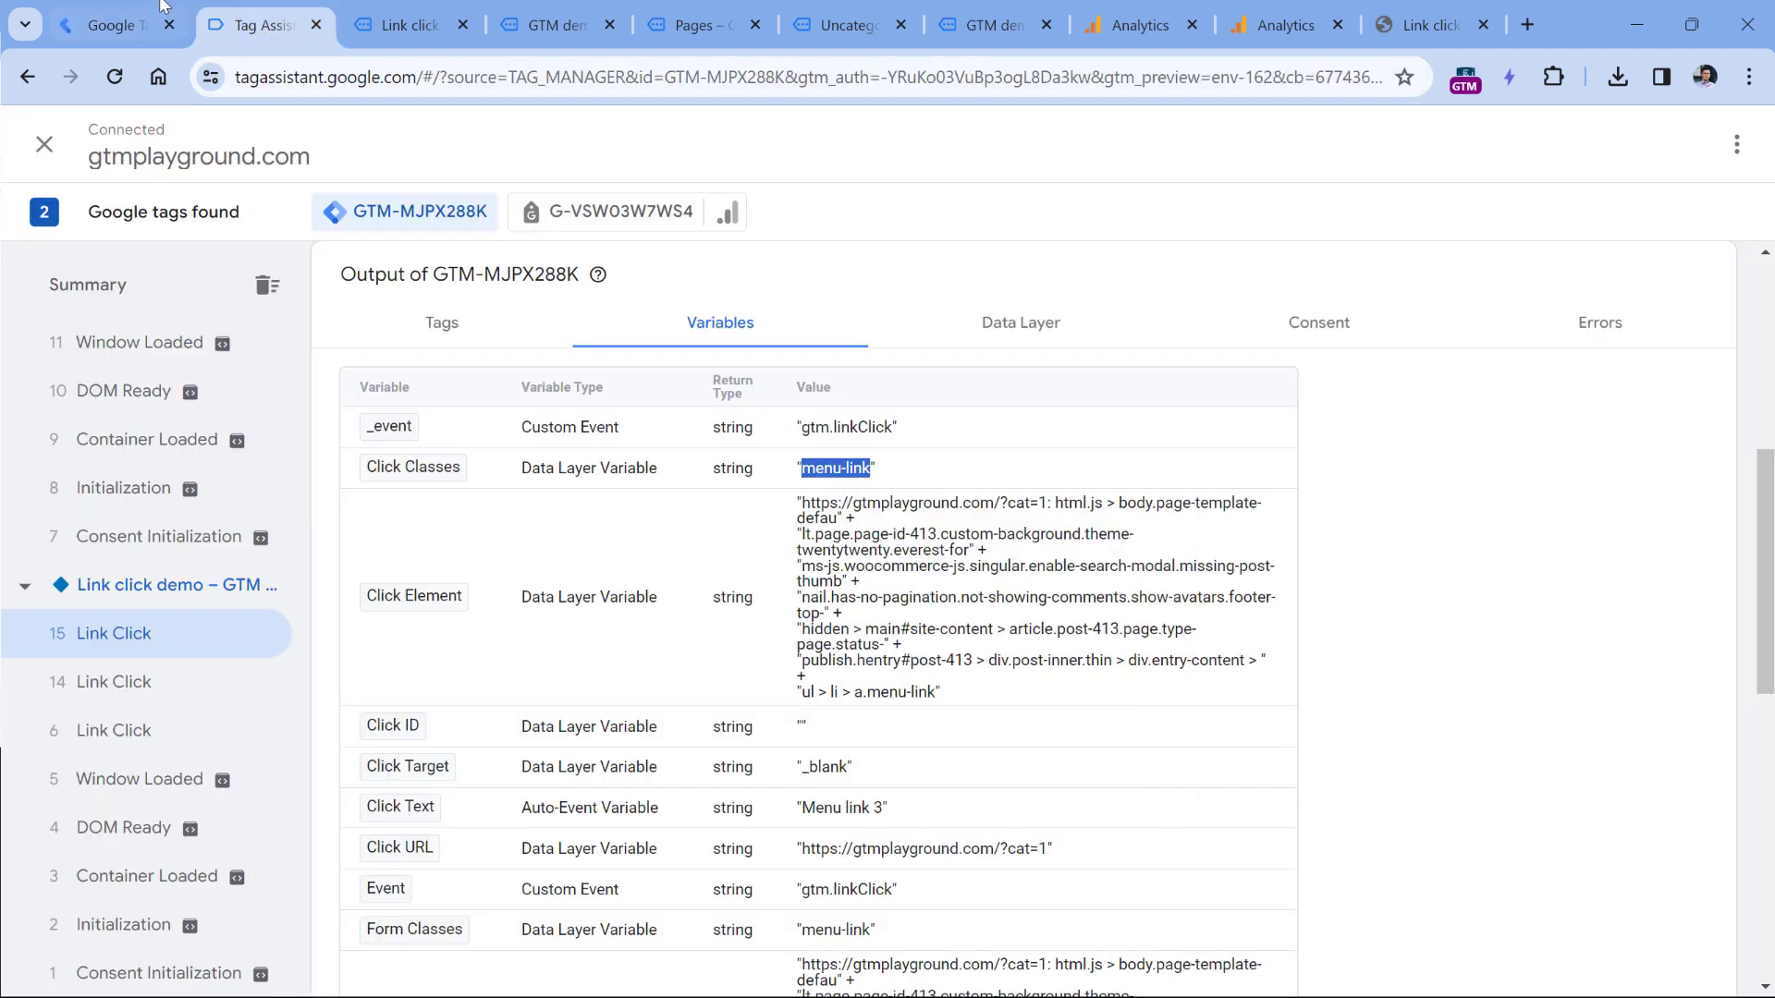
click(111, 25)
click(1204, 758)
key(ctrl+v)
Step: Rename the trigger as "Link click - menu links" and save it
triple_click(420, 148)
text(L)
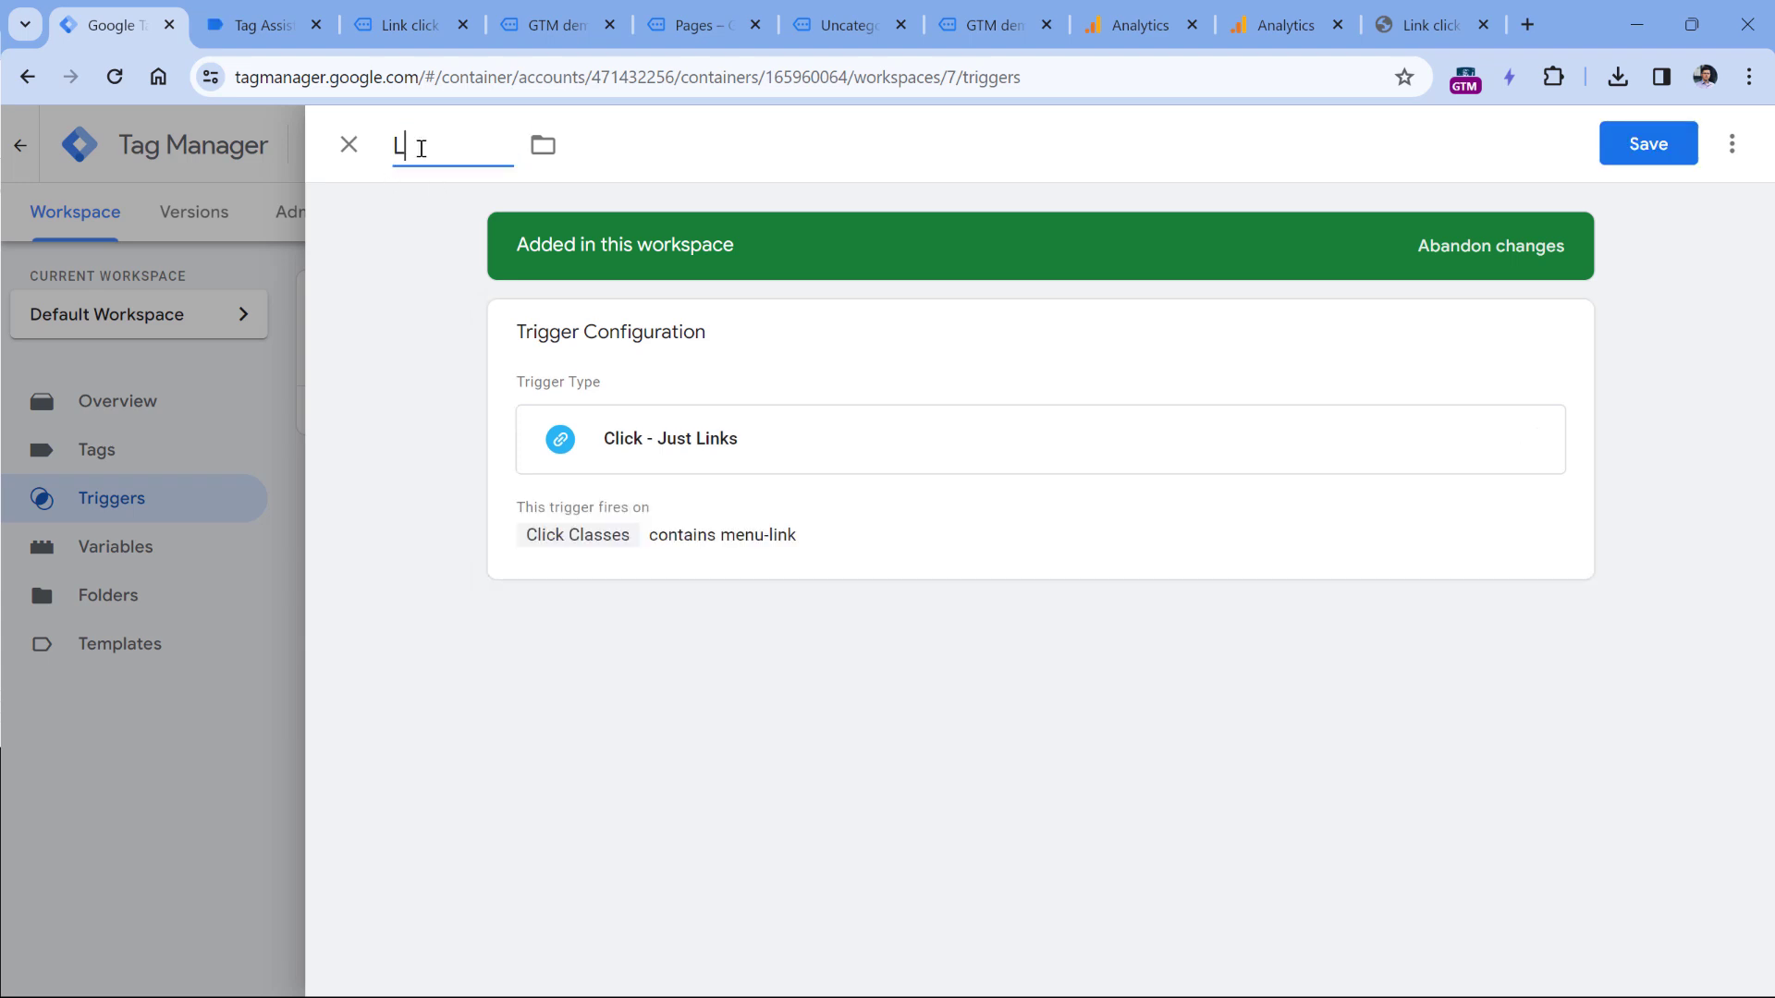
text(ink click - menu links)
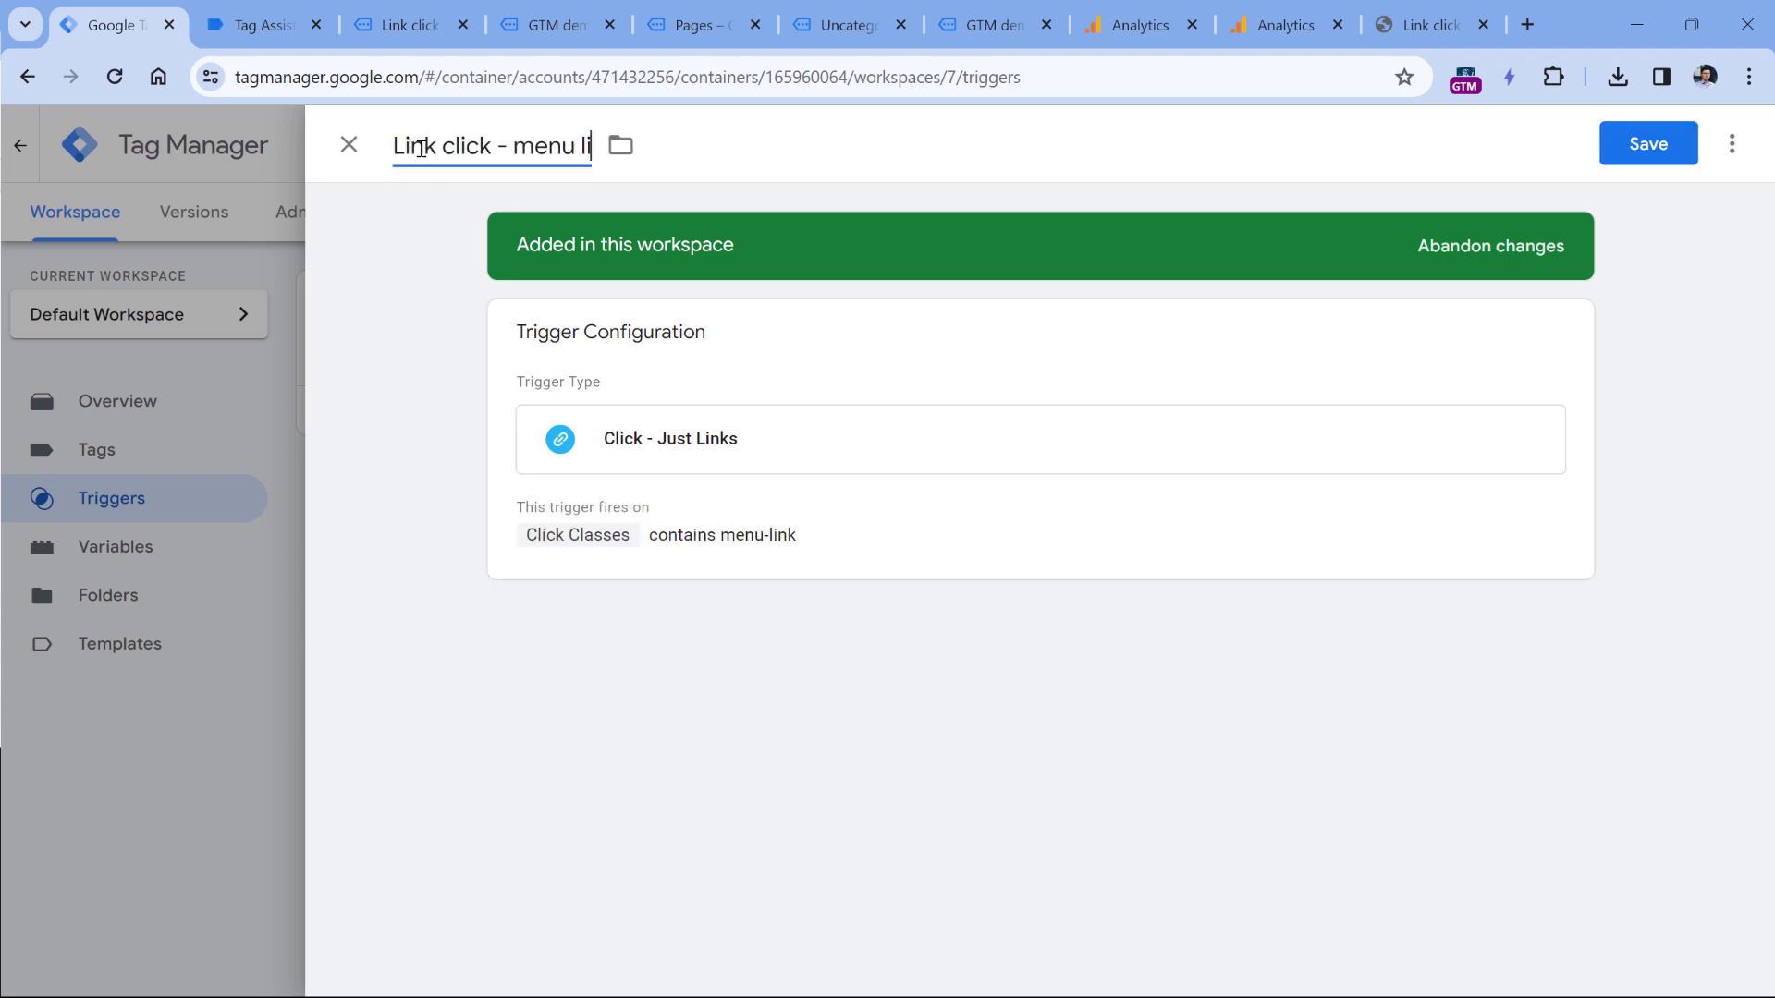
click(1641, 143)
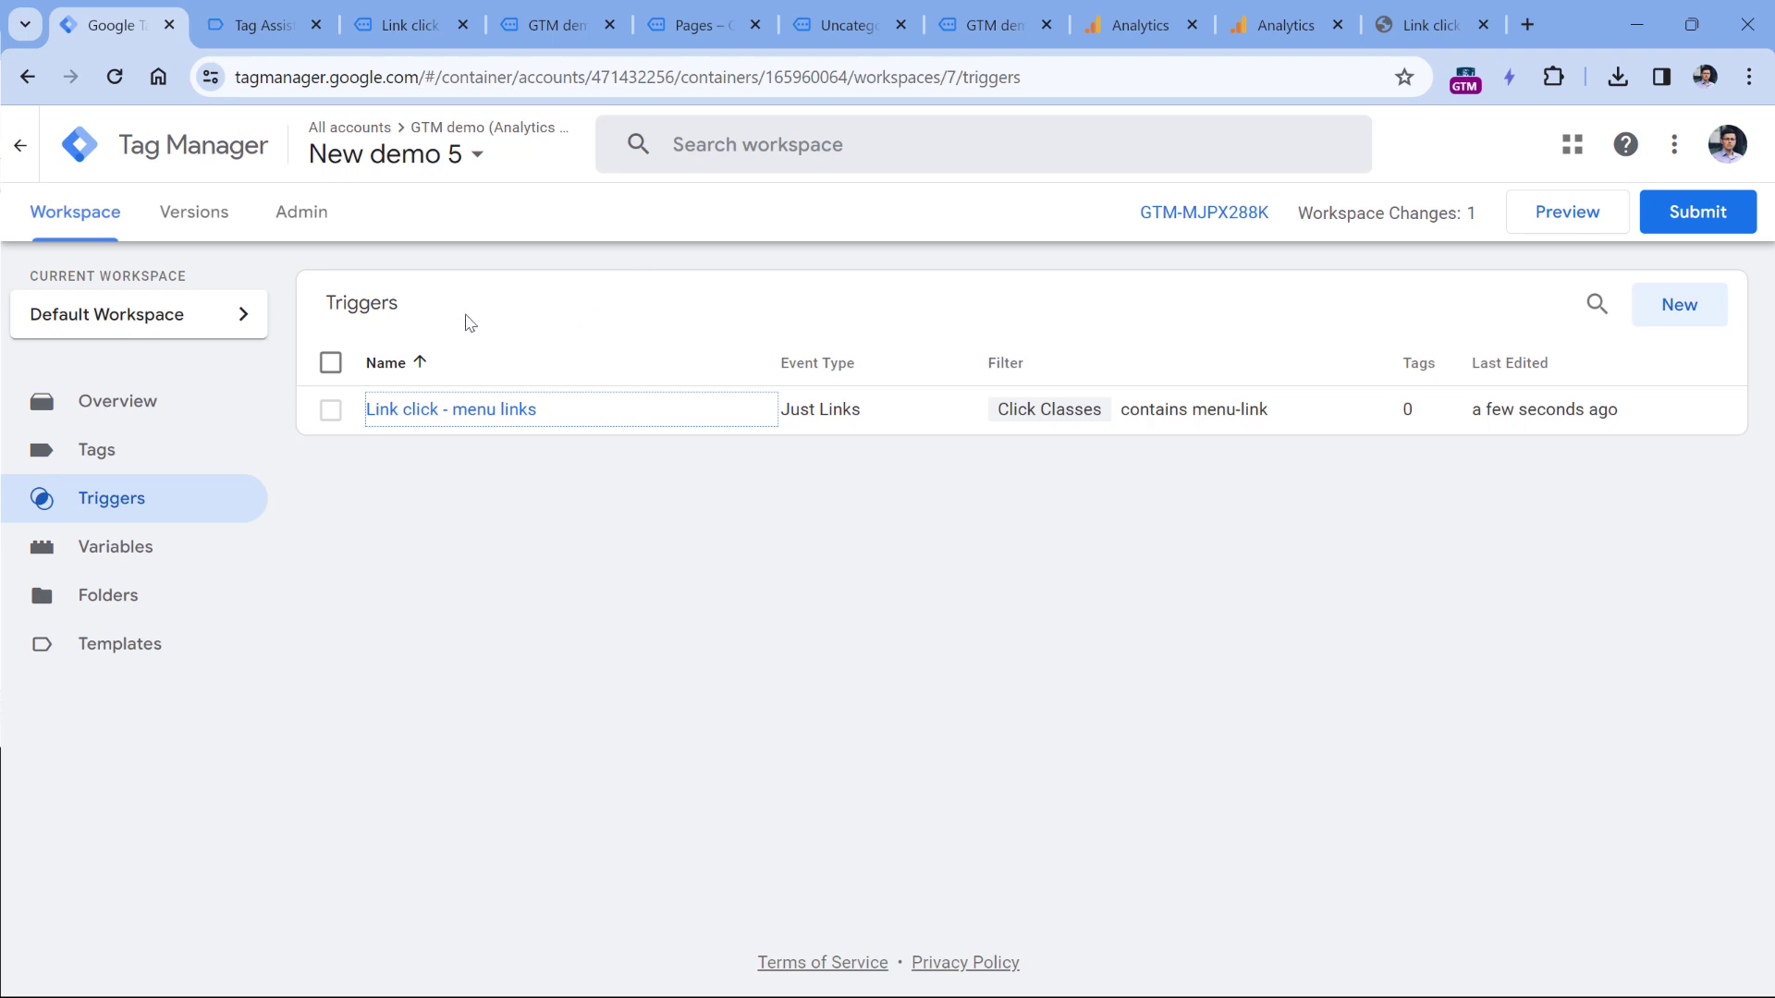
Step: Create a new tag of the type Google Analytics: GA4 Event
click(103, 457)
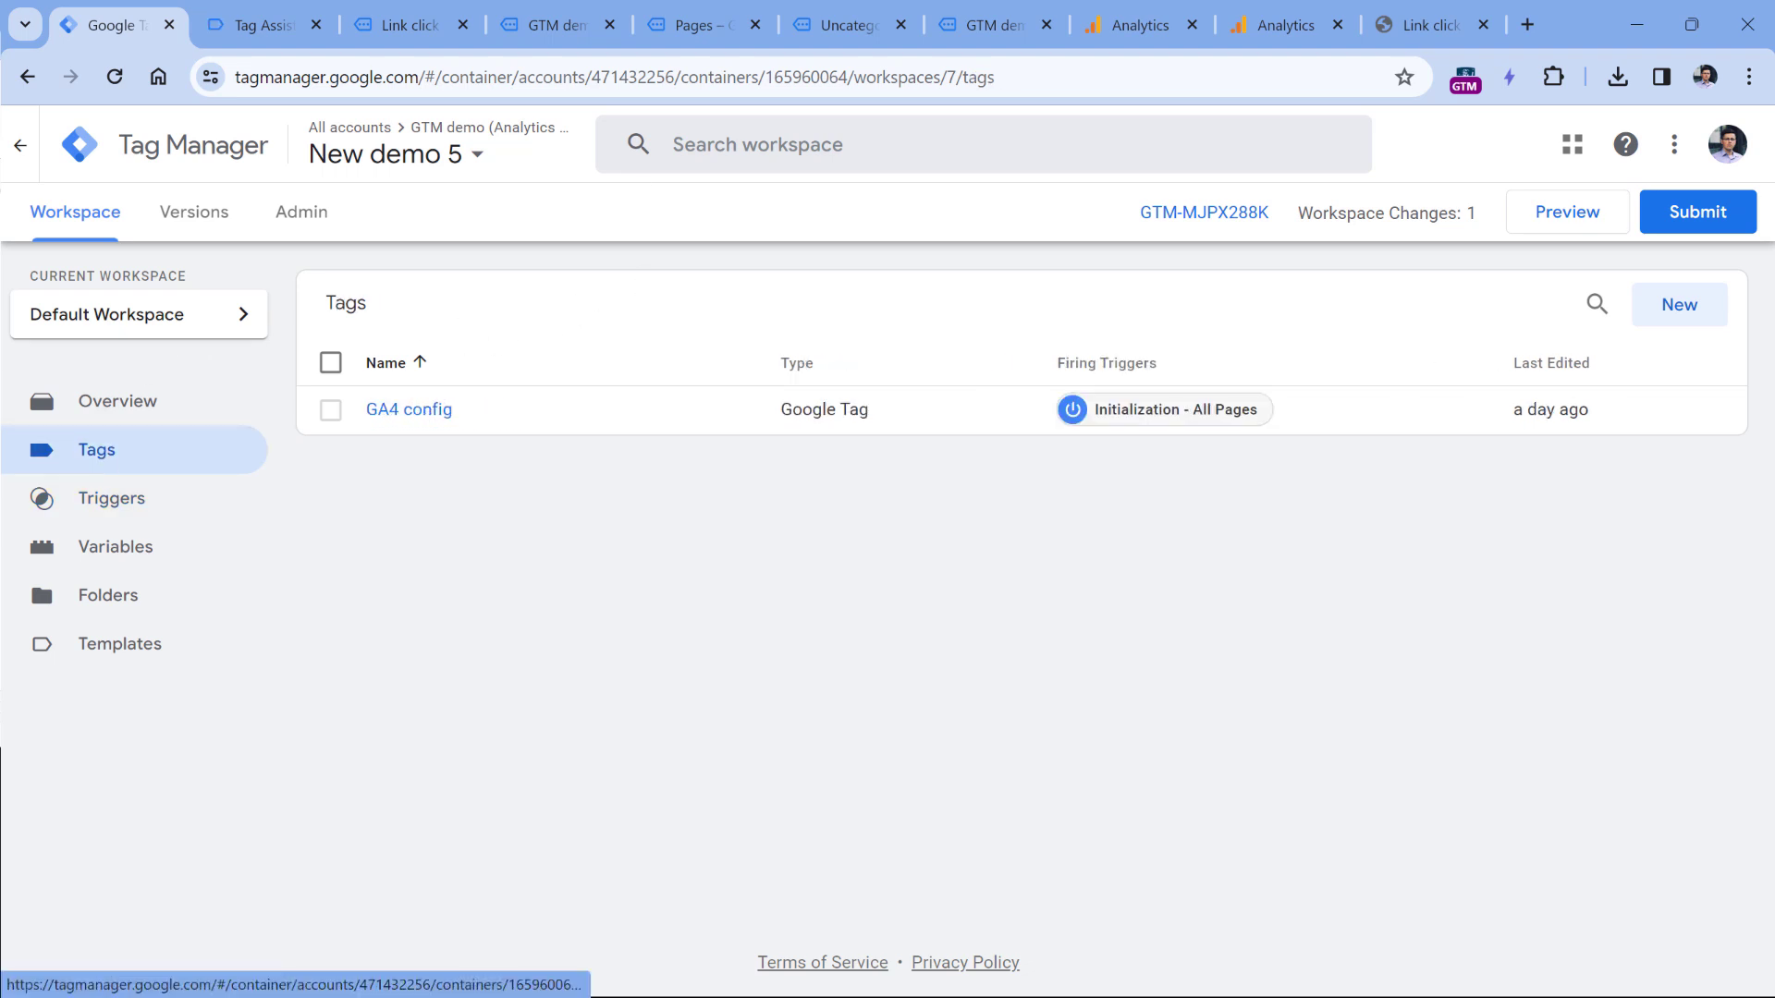
click(1681, 313)
click(698, 372)
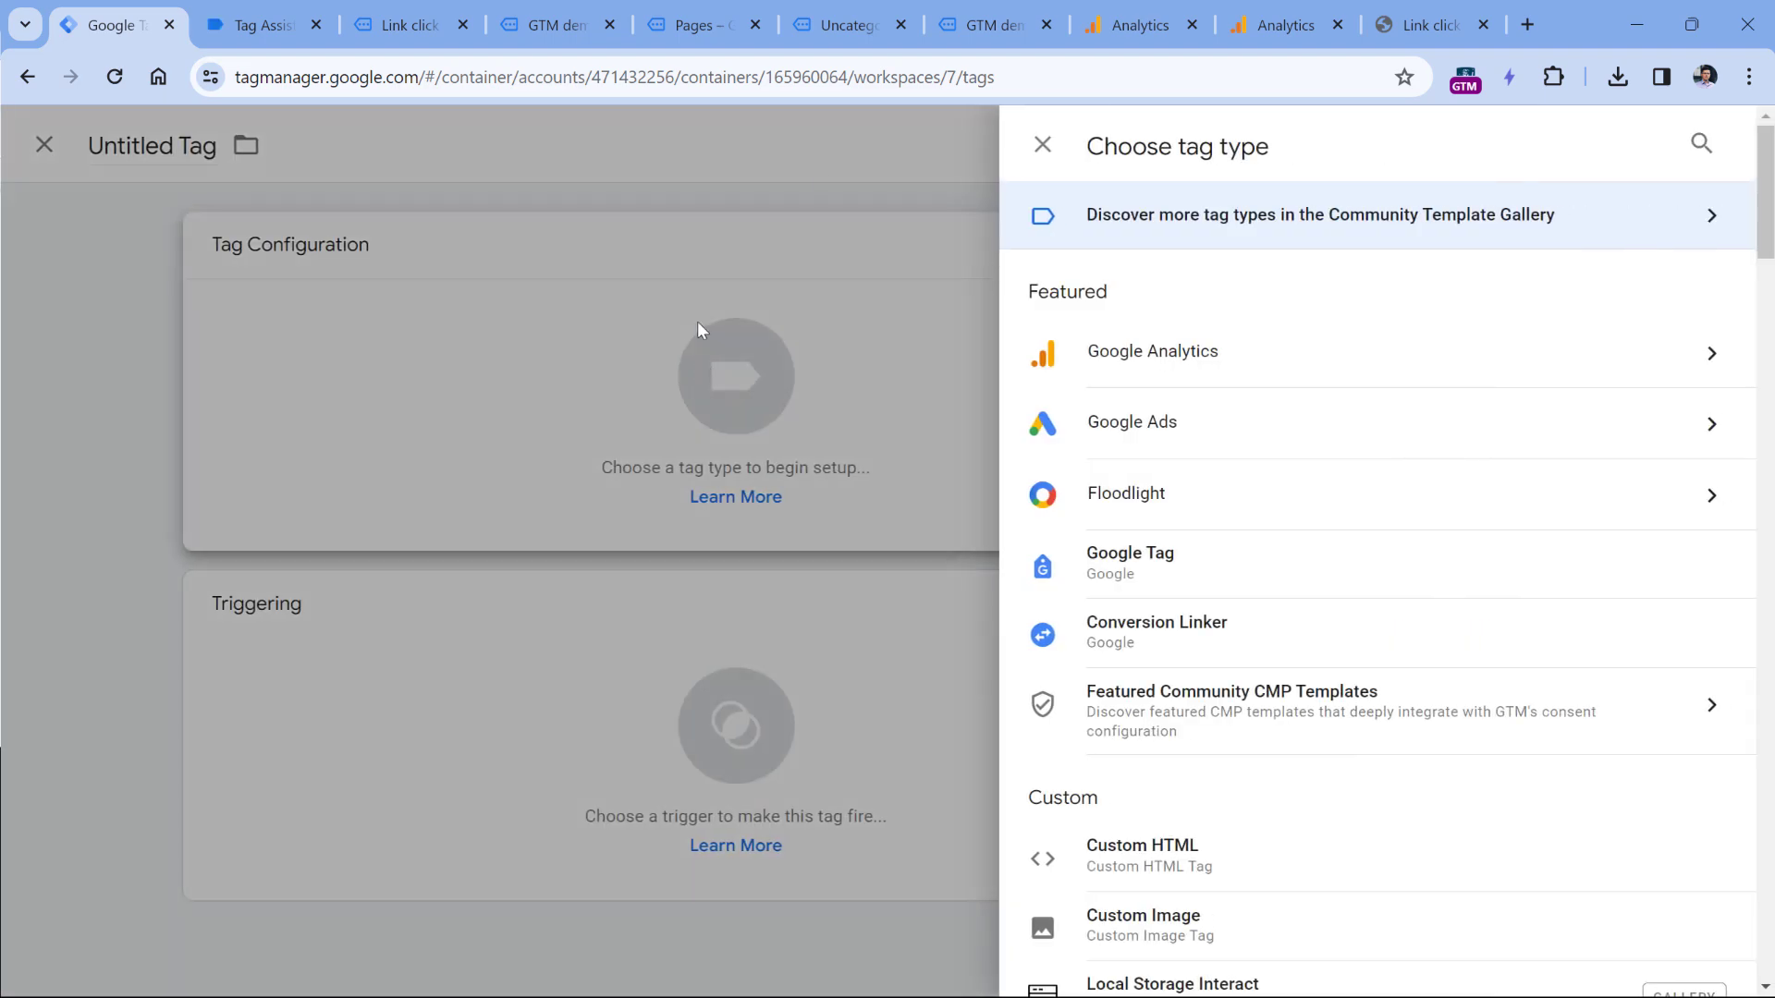
click(1245, 376)
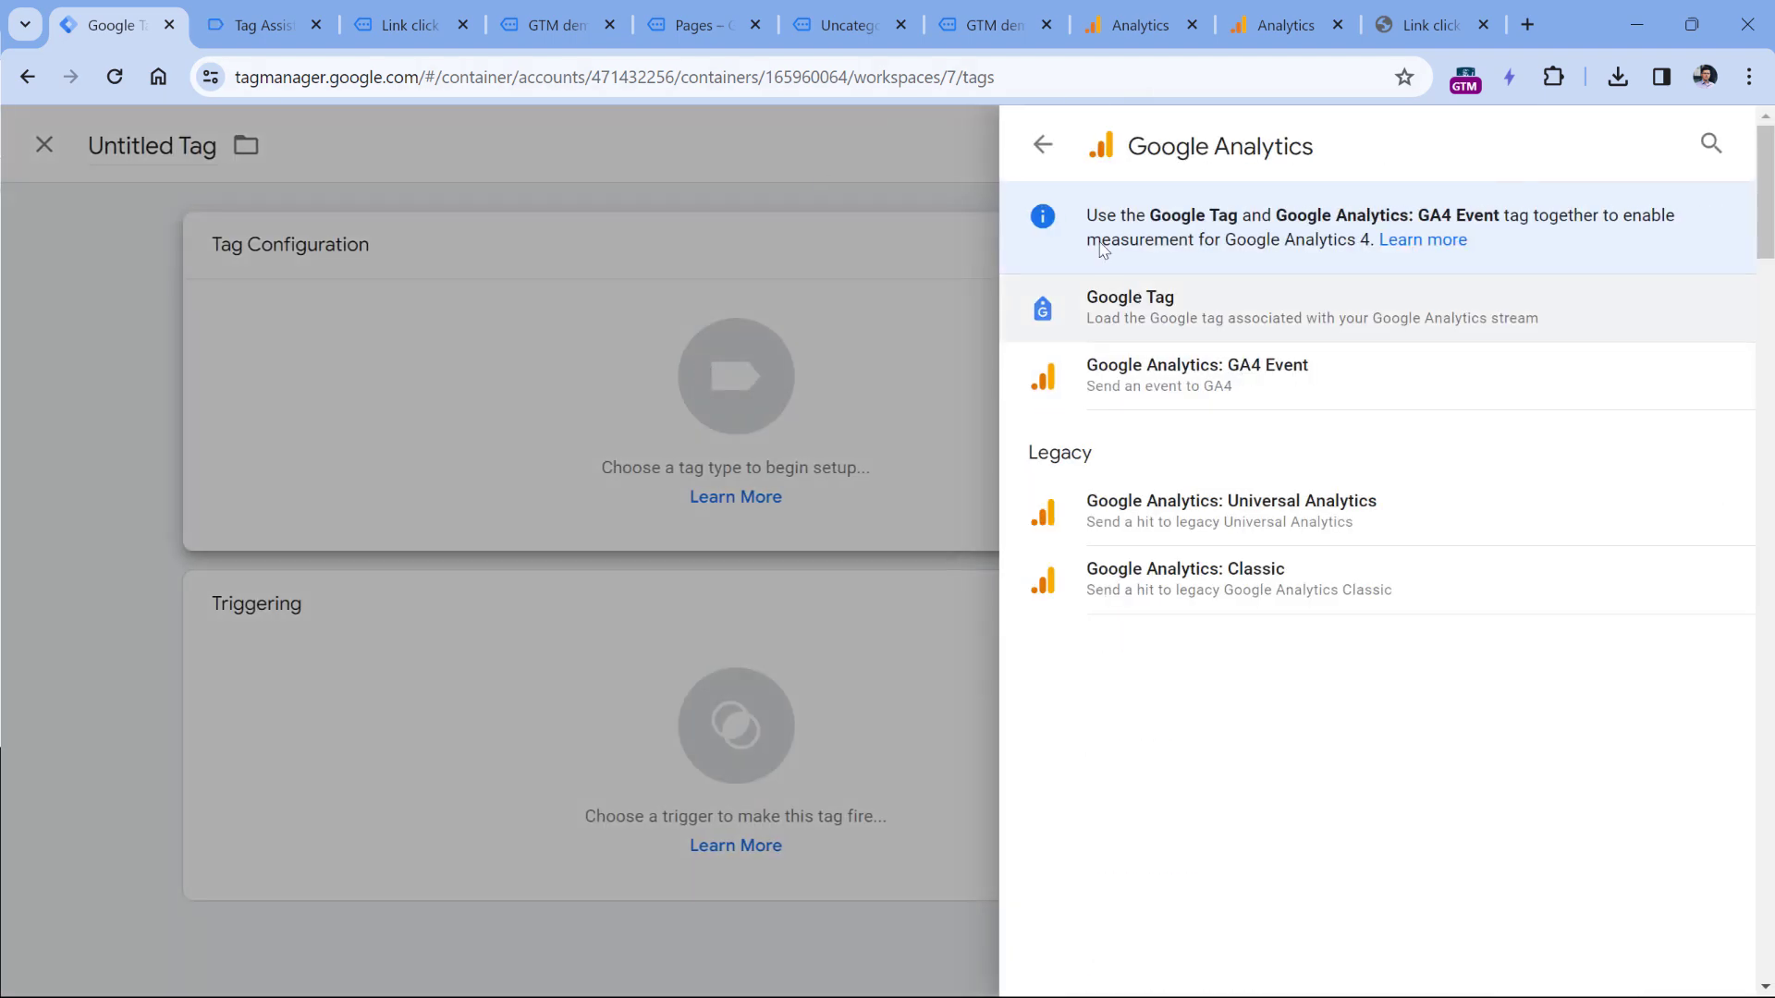
click(1216, 404)
Step: Copy the Measurement ID of the GTM Sandbox website data stream from Google Analytics
click(675, 500)
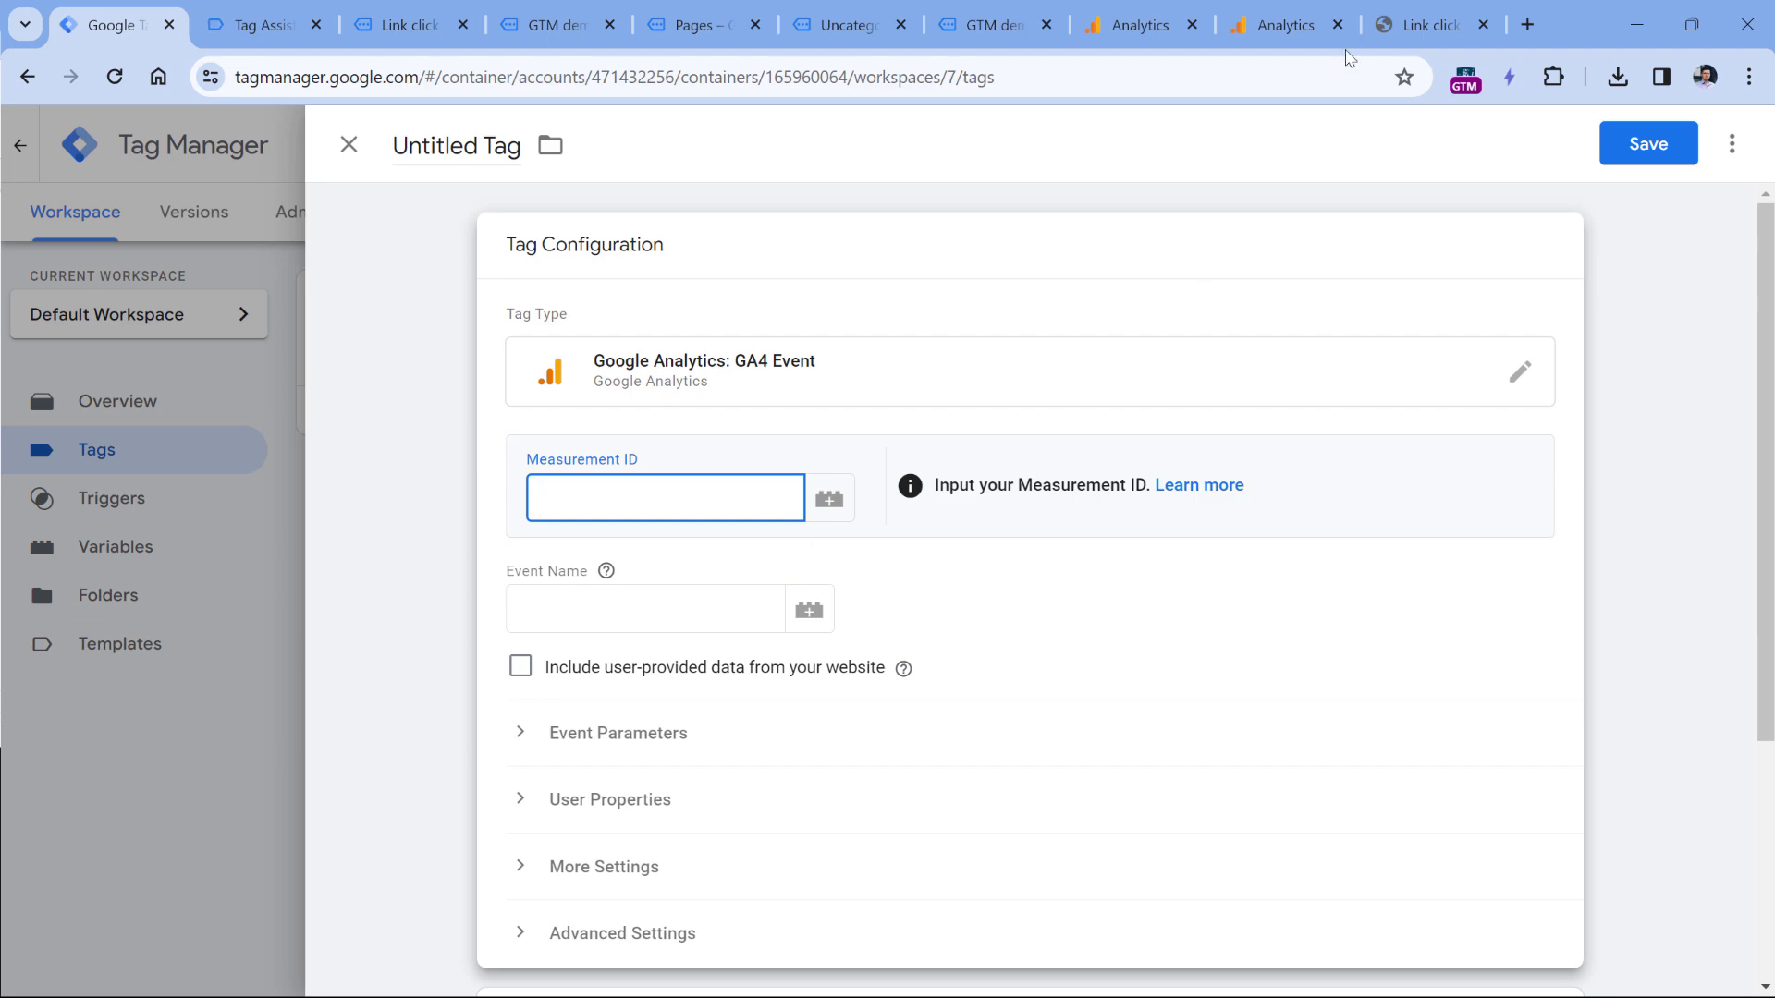
click(1280, 21)
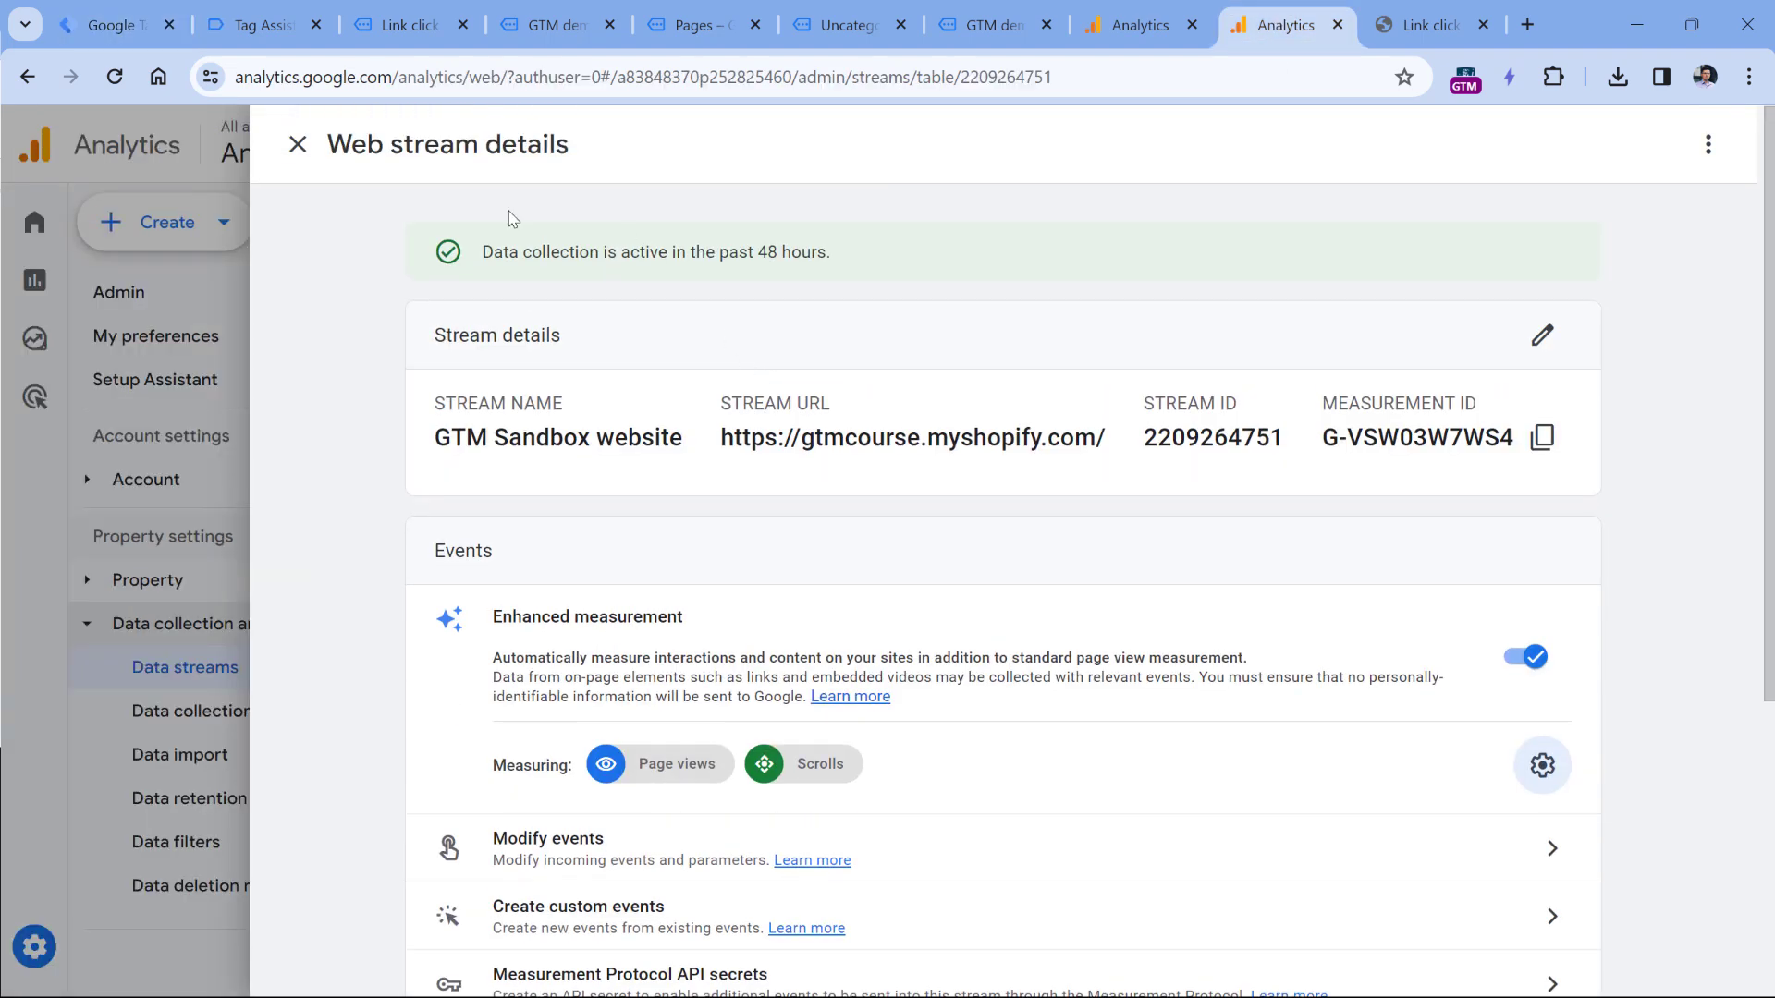
click(297, 145)
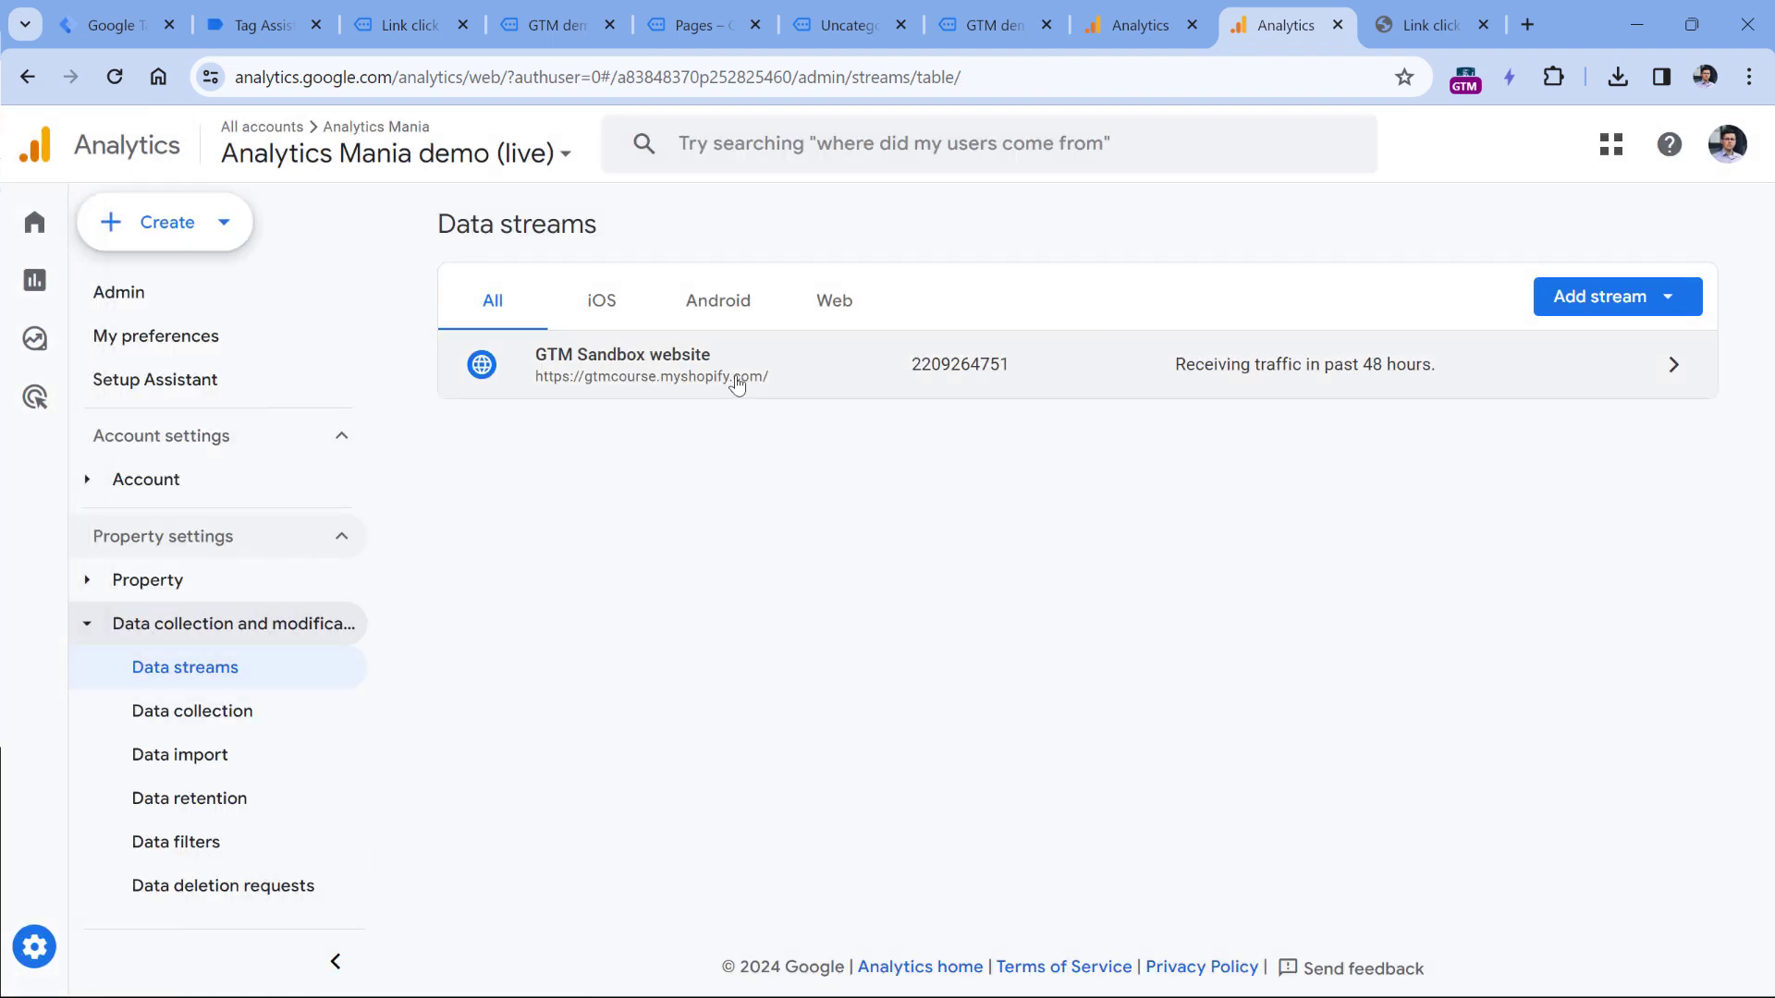
click(733, 378)
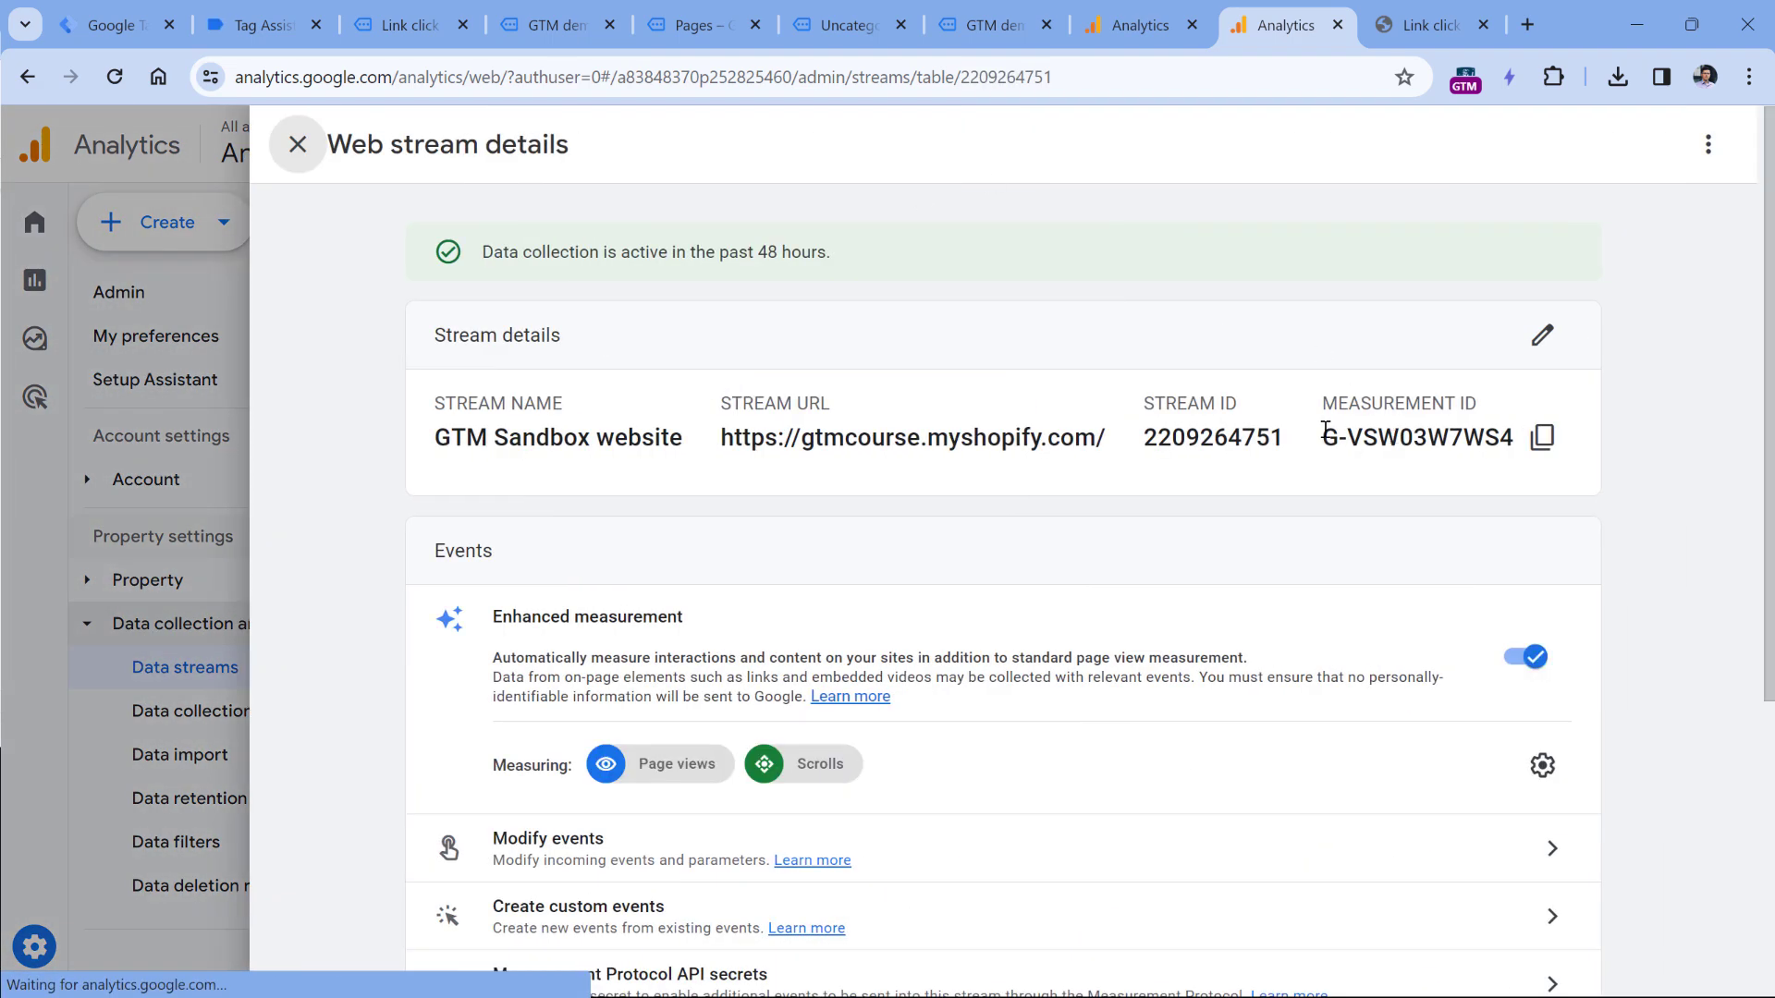
drag(1325, 432, 1516, 436)
click(1541, 437)
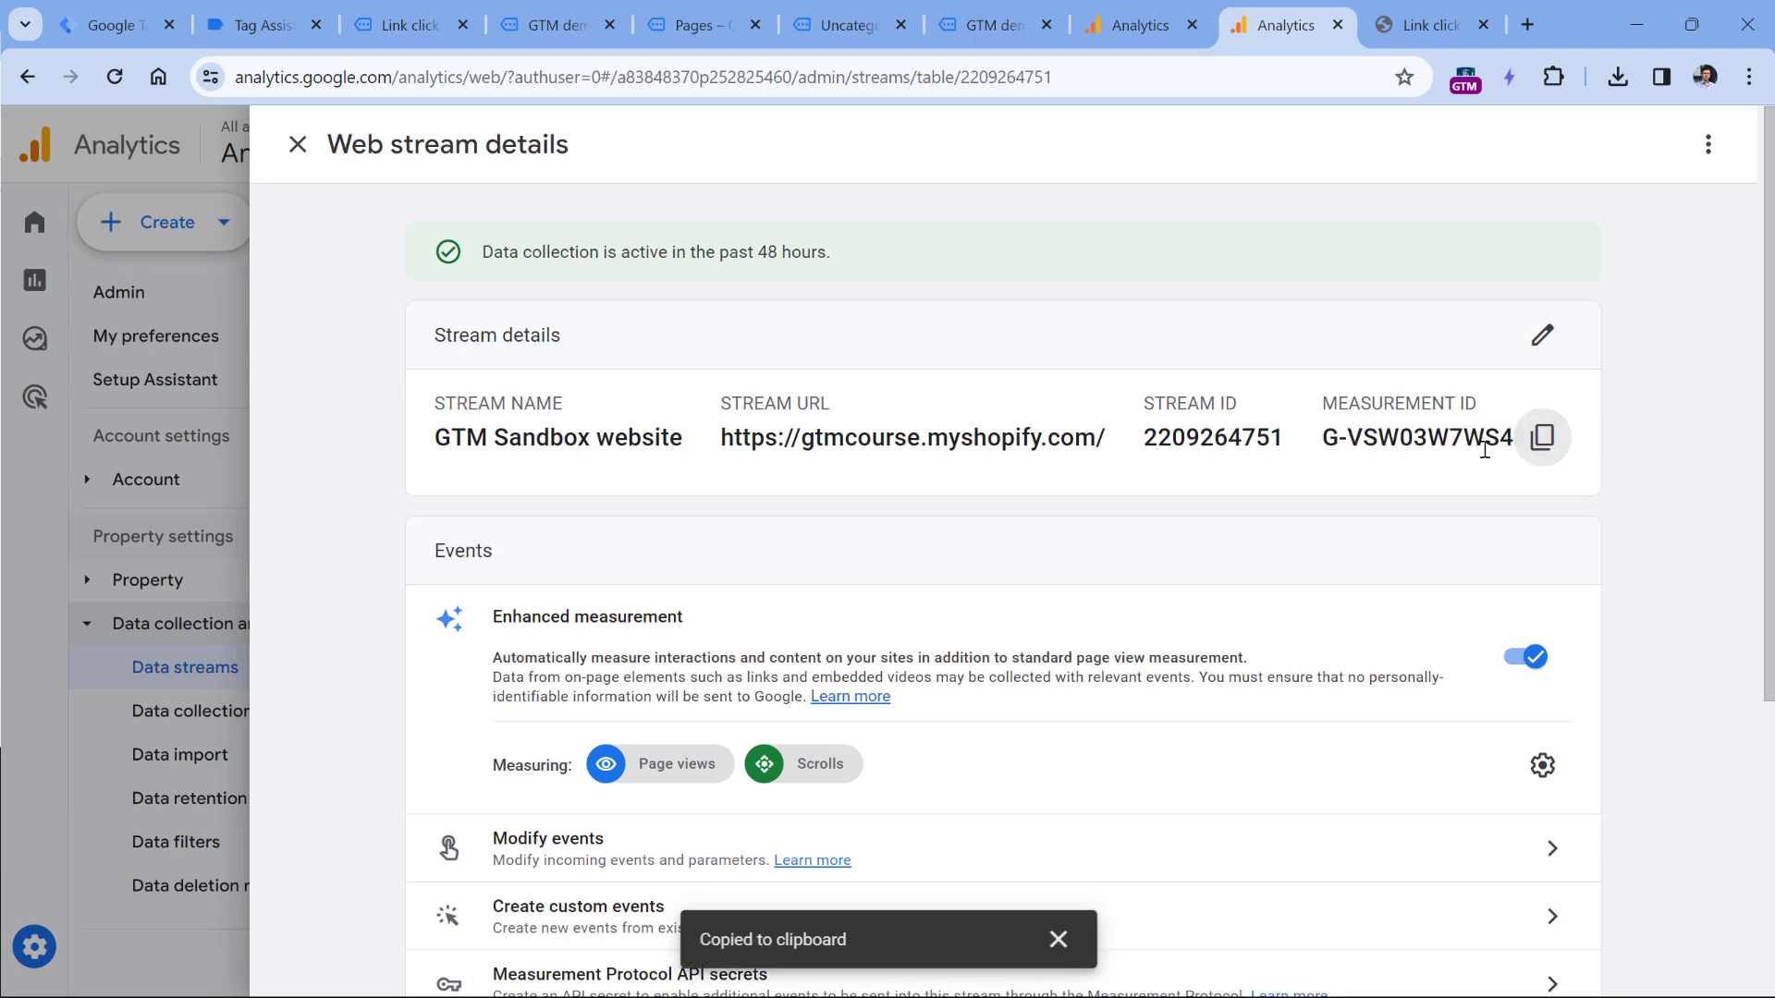
Step: Set the new tag's Measurement ID to G-VSW03W7WS4 and its event name to menu_link_click
key(ctrl+1)
click(595, 497)
key(ctrl+v)
click(654, 601)
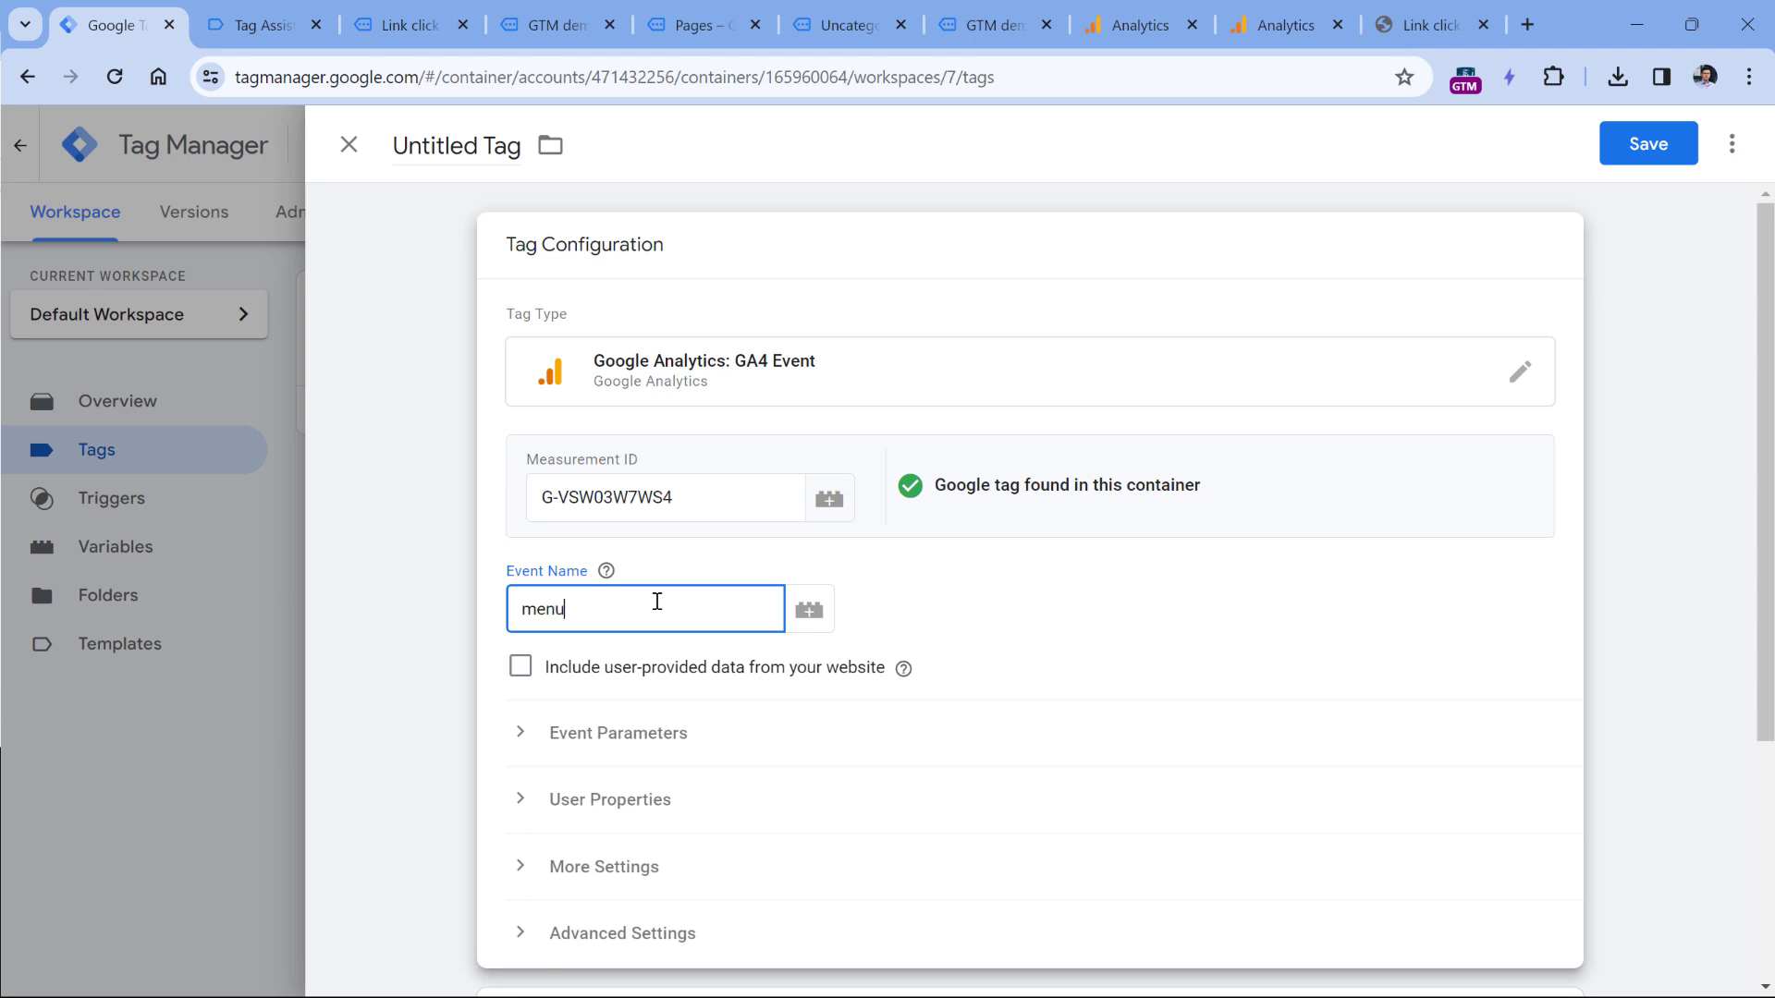
text(menu_link_click)
Step: Add two event parameters to the tag, named link_url and link_text
click(555, 736)
scroll(574, 730, down, 1)
click(633, 788)
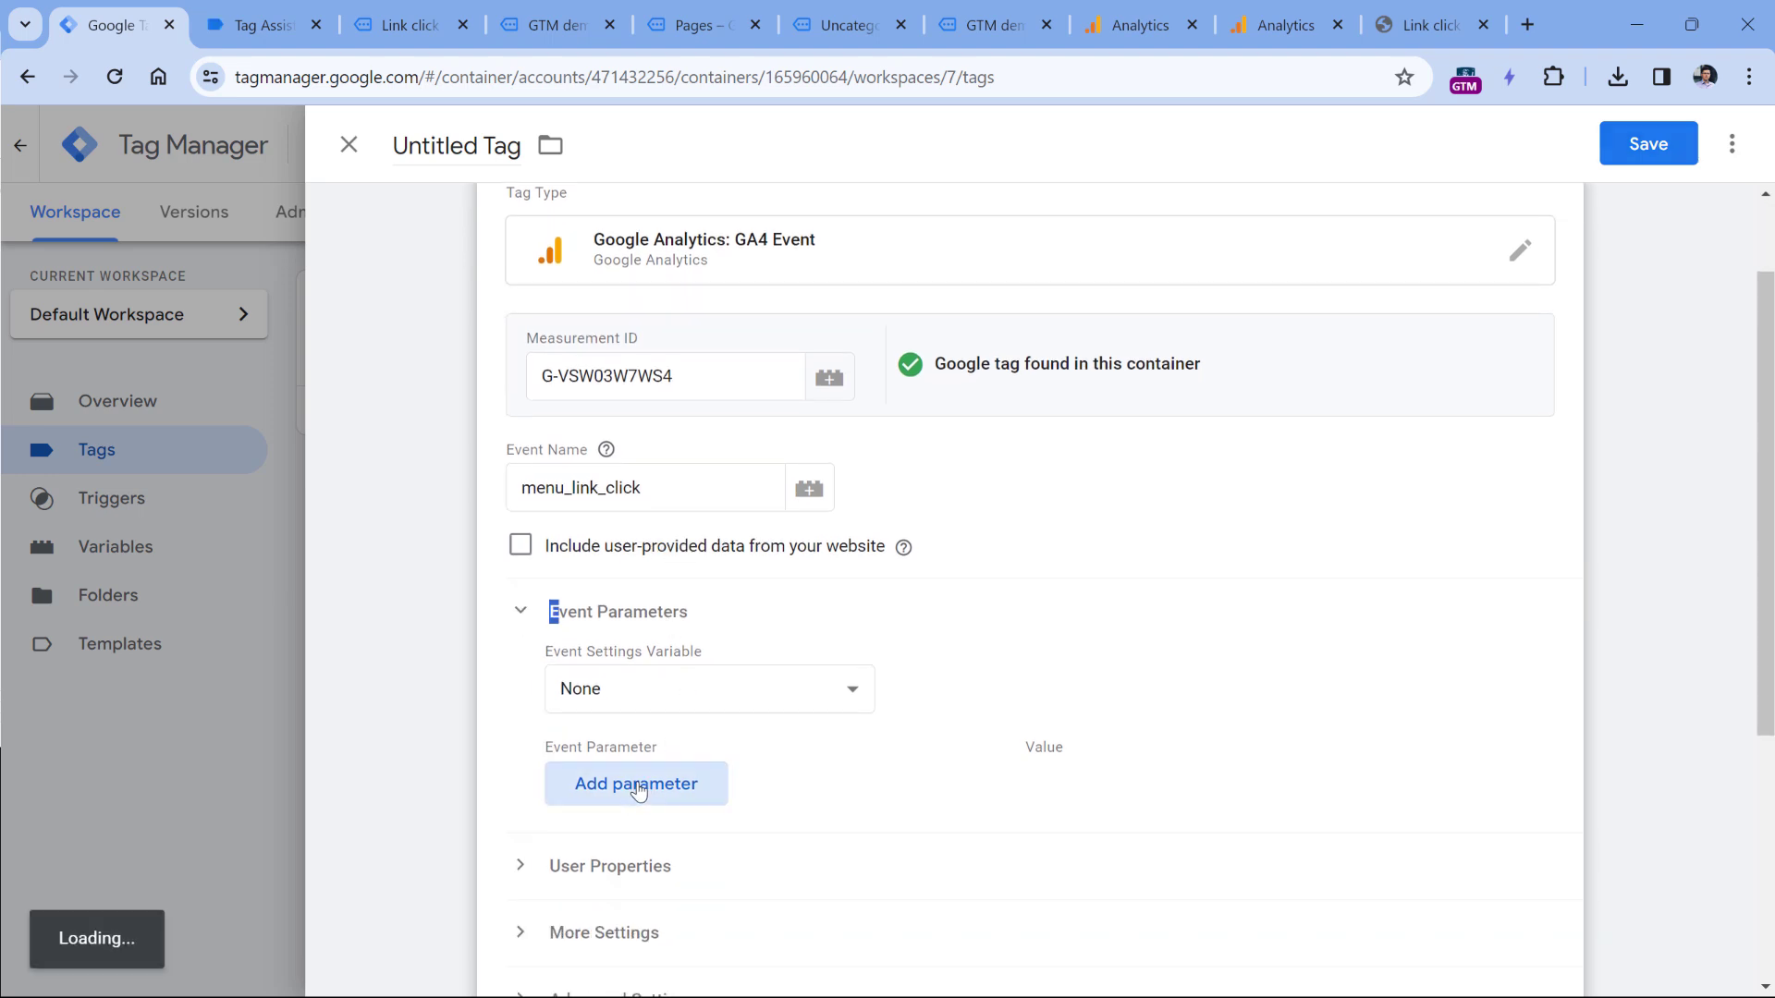
click(631, 845)
click(732, 792)
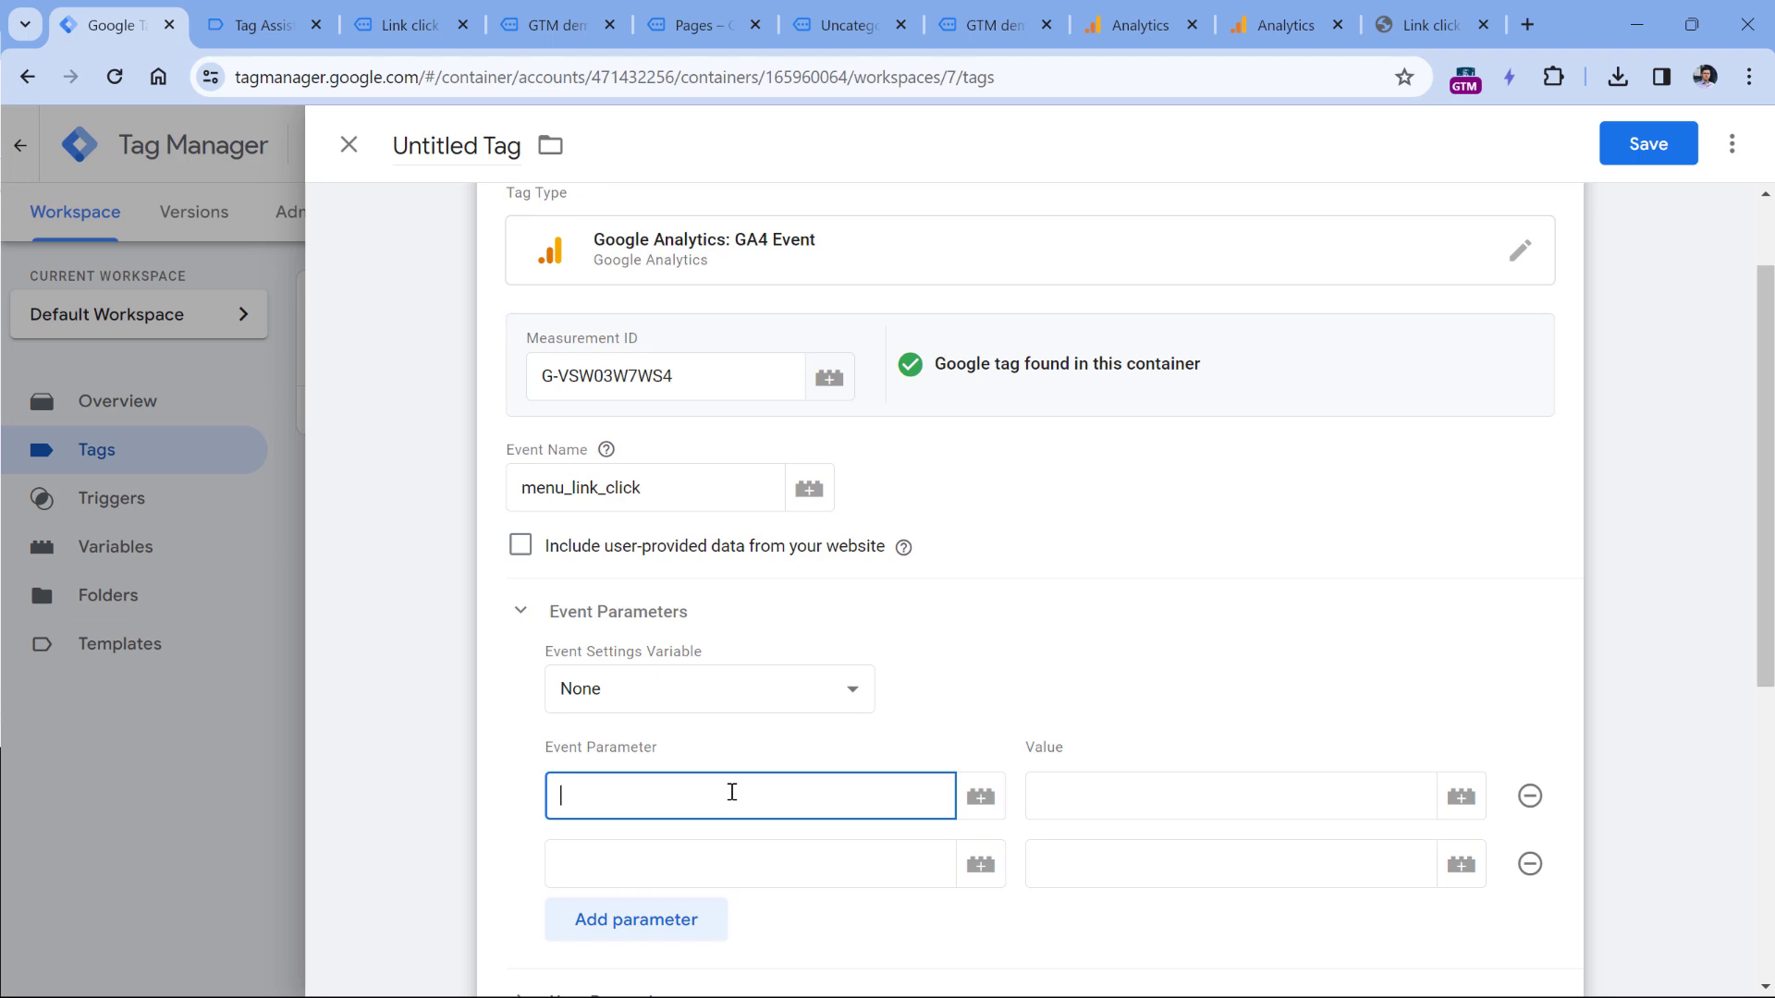
text(link_url)
click(708, 862)
text(link_text)
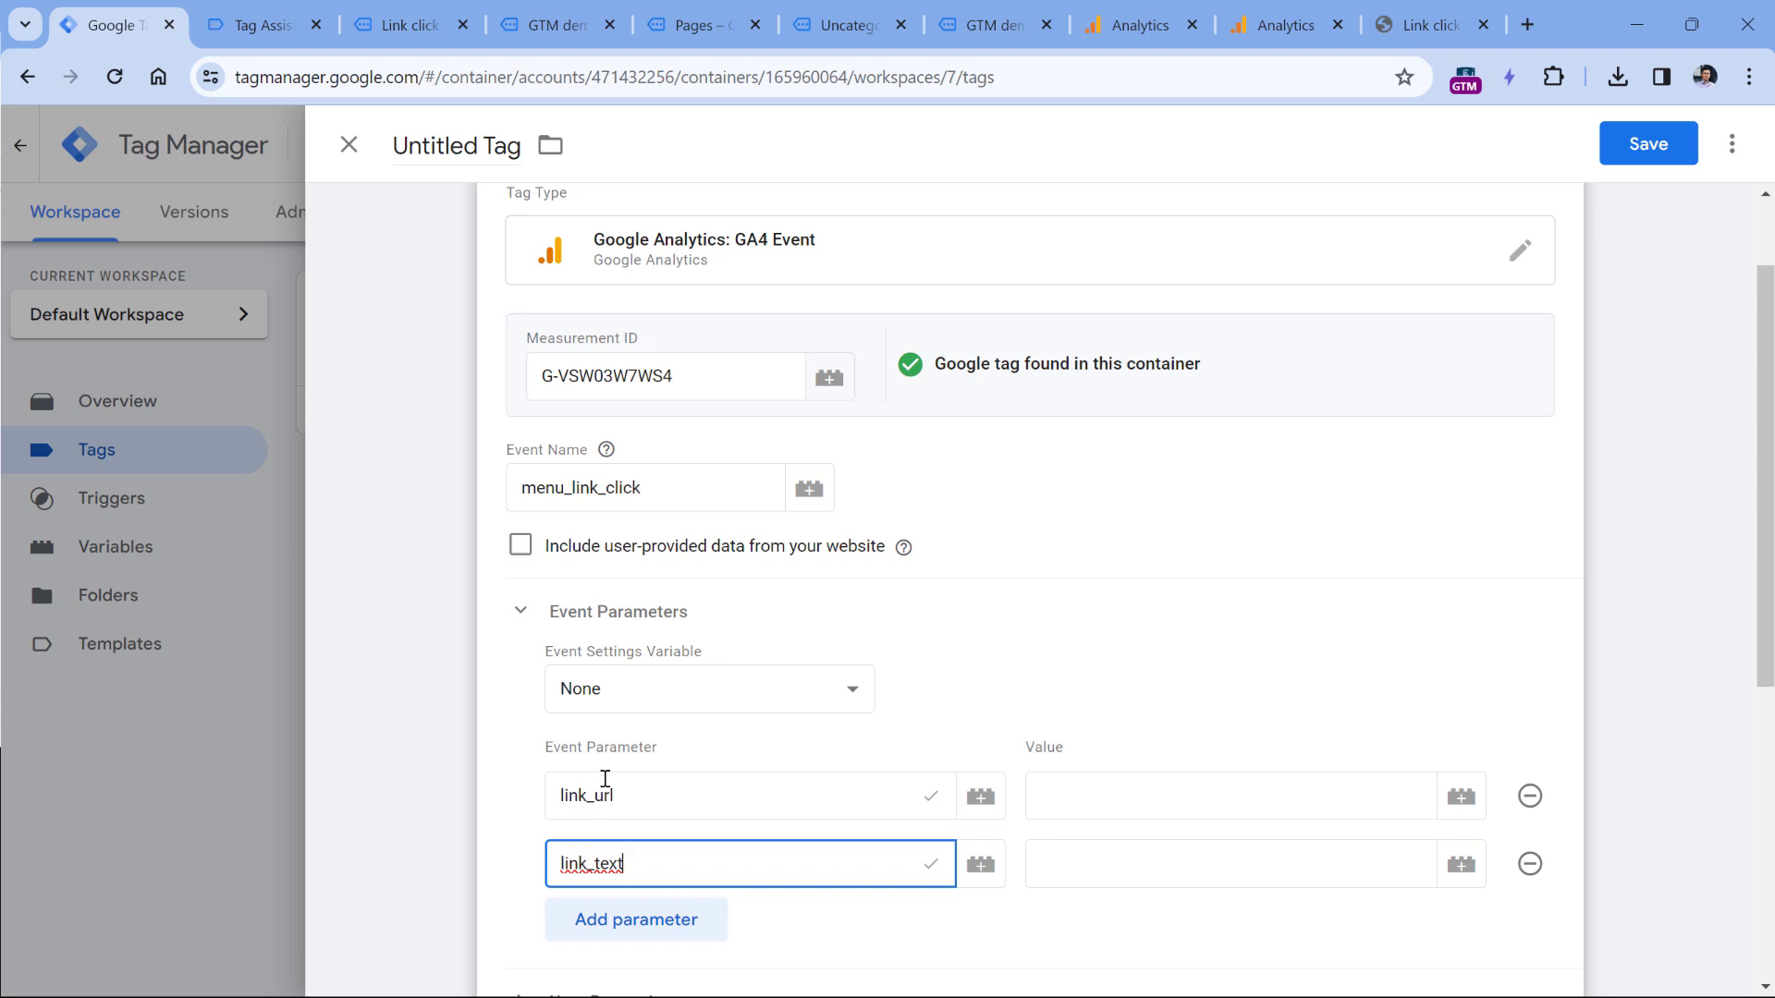
click(865, 730)
mouse_move(920, 796)
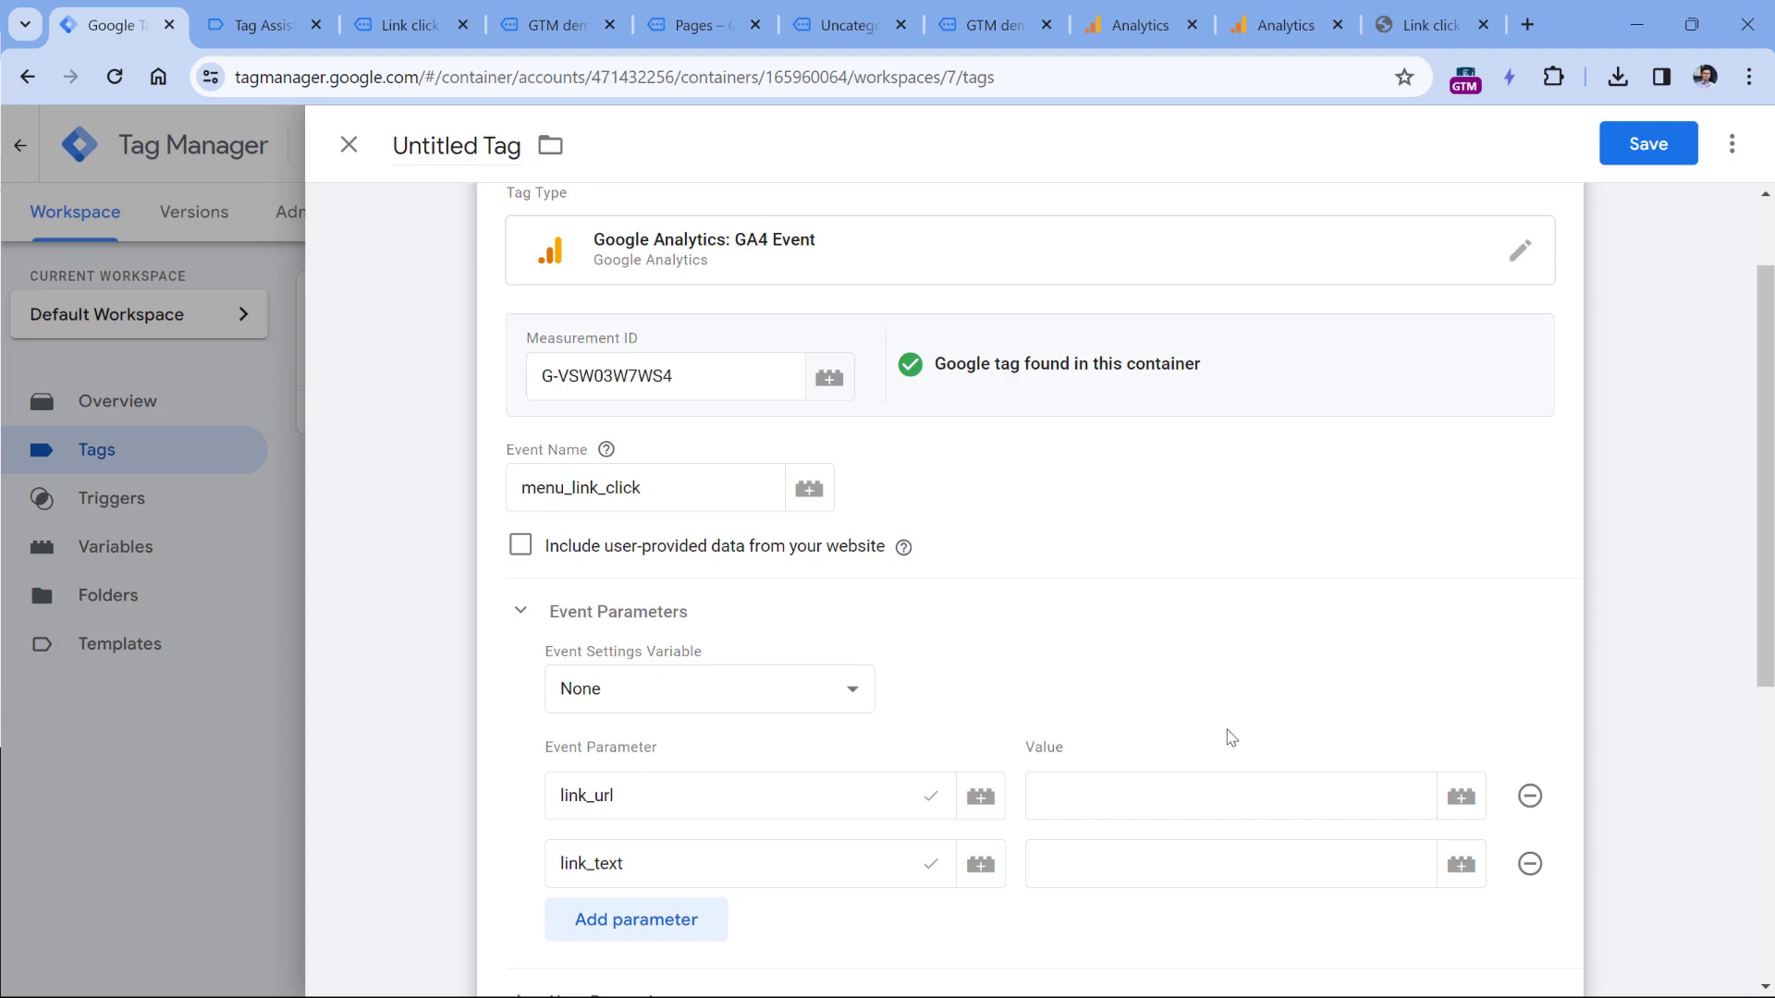
Step: Check in Tag Assistant which values the Click URL and Click Text variables hold for the third Link Click event
click(1231, 792)
key(ctrl+Tab)
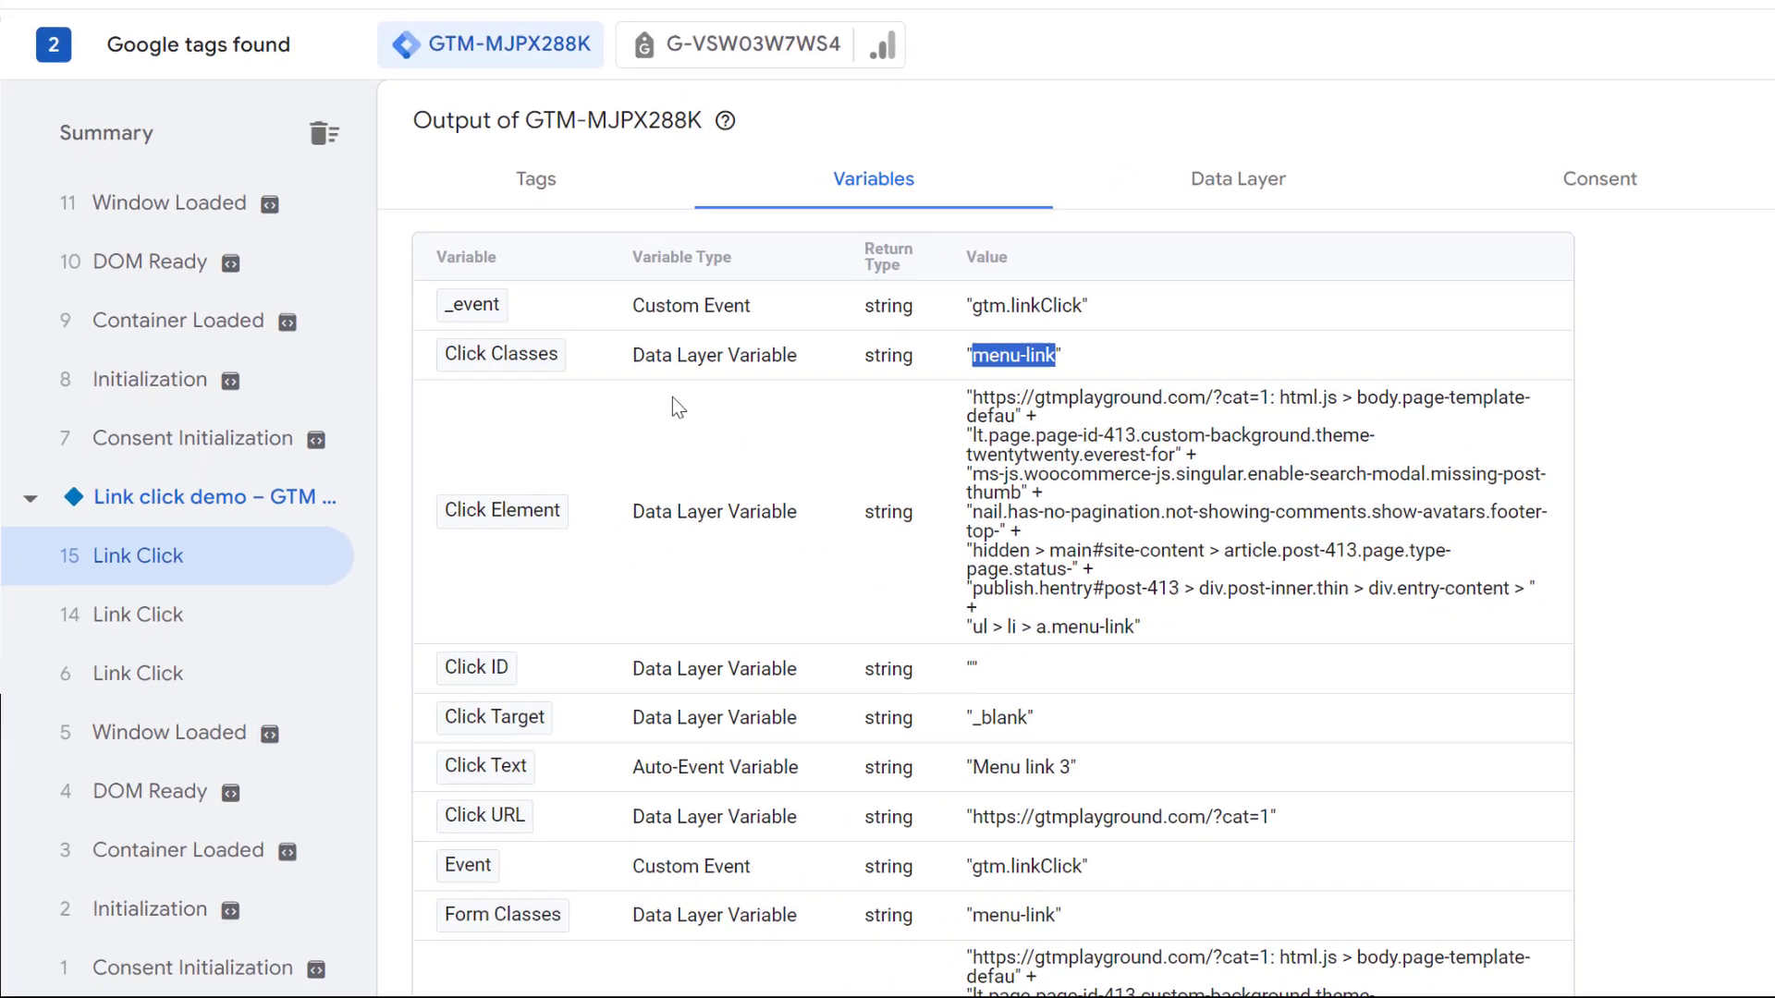
scroll(675, 350, down, 3)
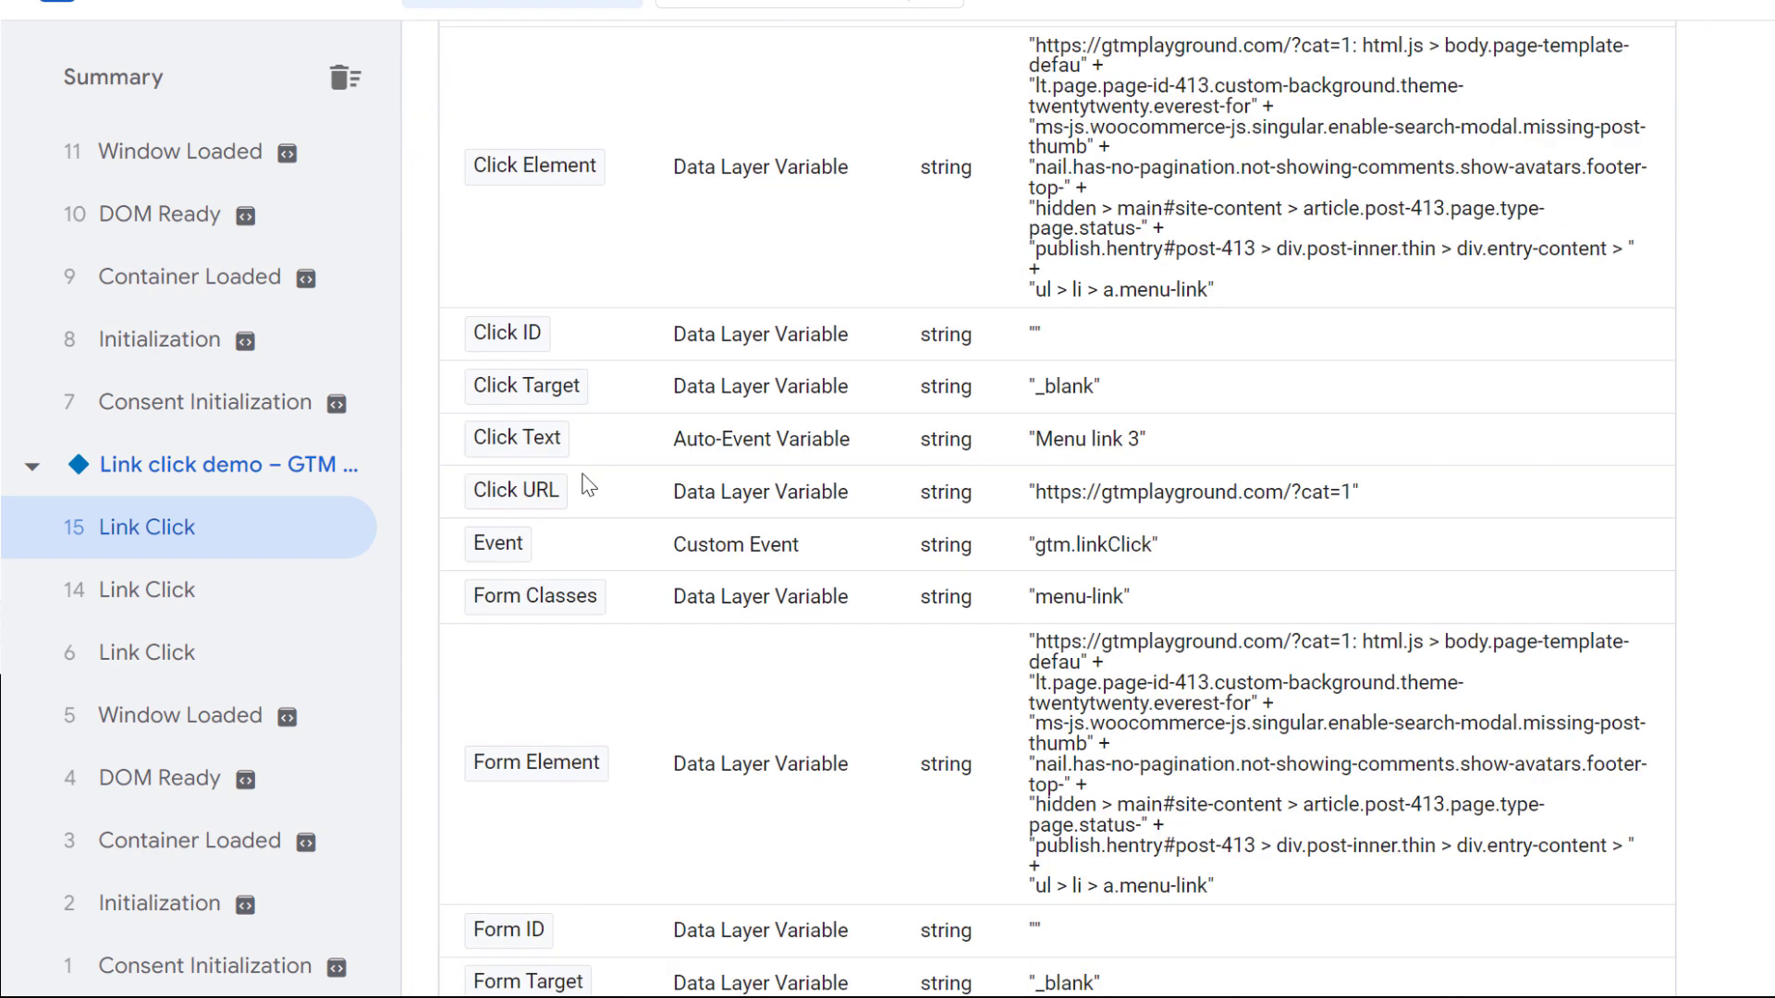
drag(1040, 500, 1352, 495)
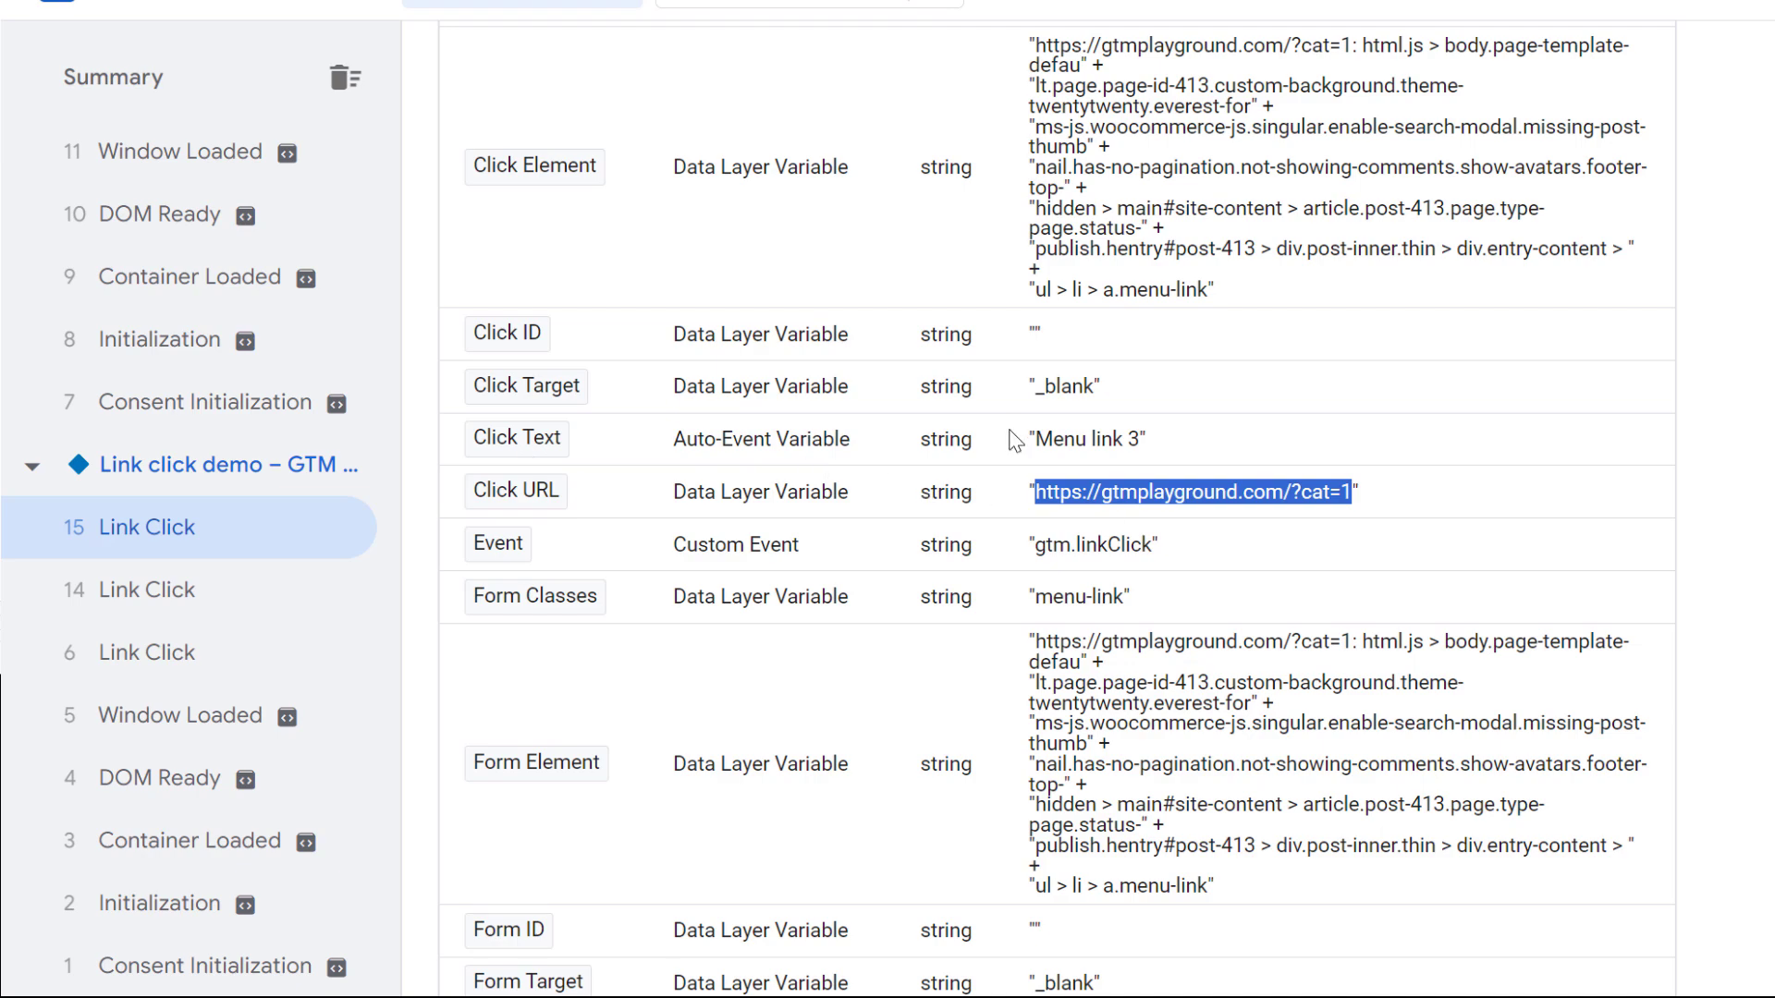
drag(1036, 442, 1141, 446)
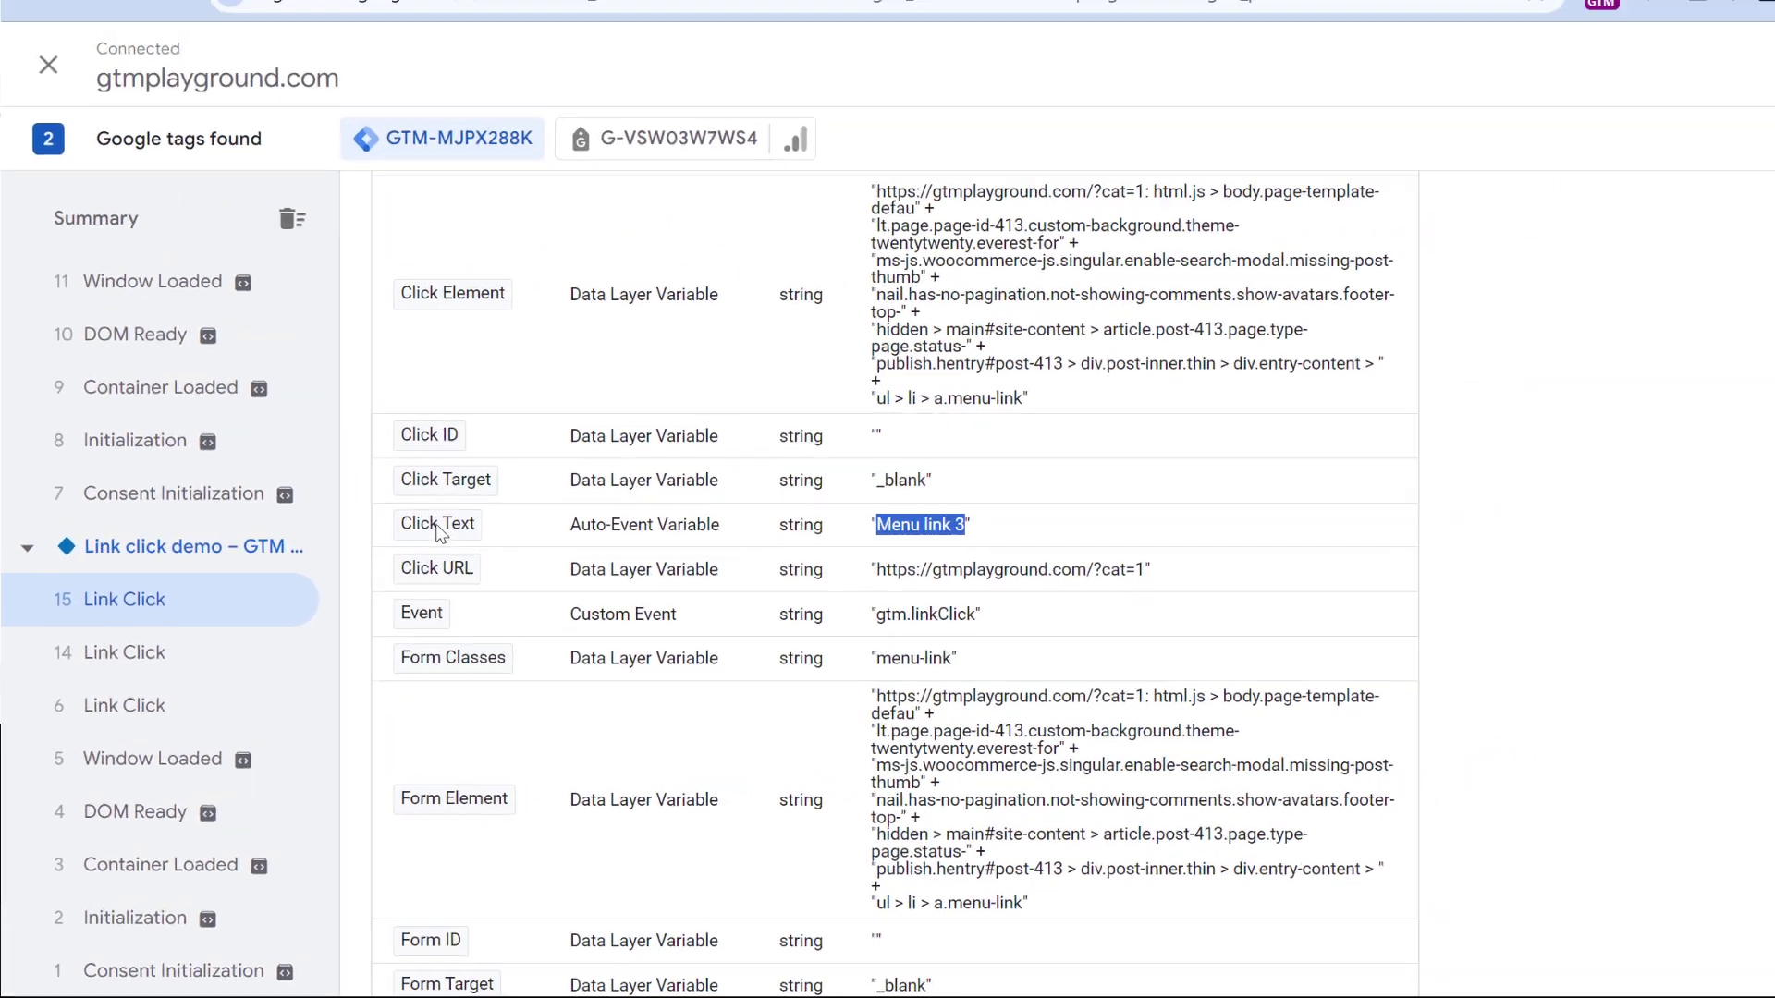
Step: Return to Tag Manager and use the Click URL variable as the value of the link_url parameter
click(116, 25)
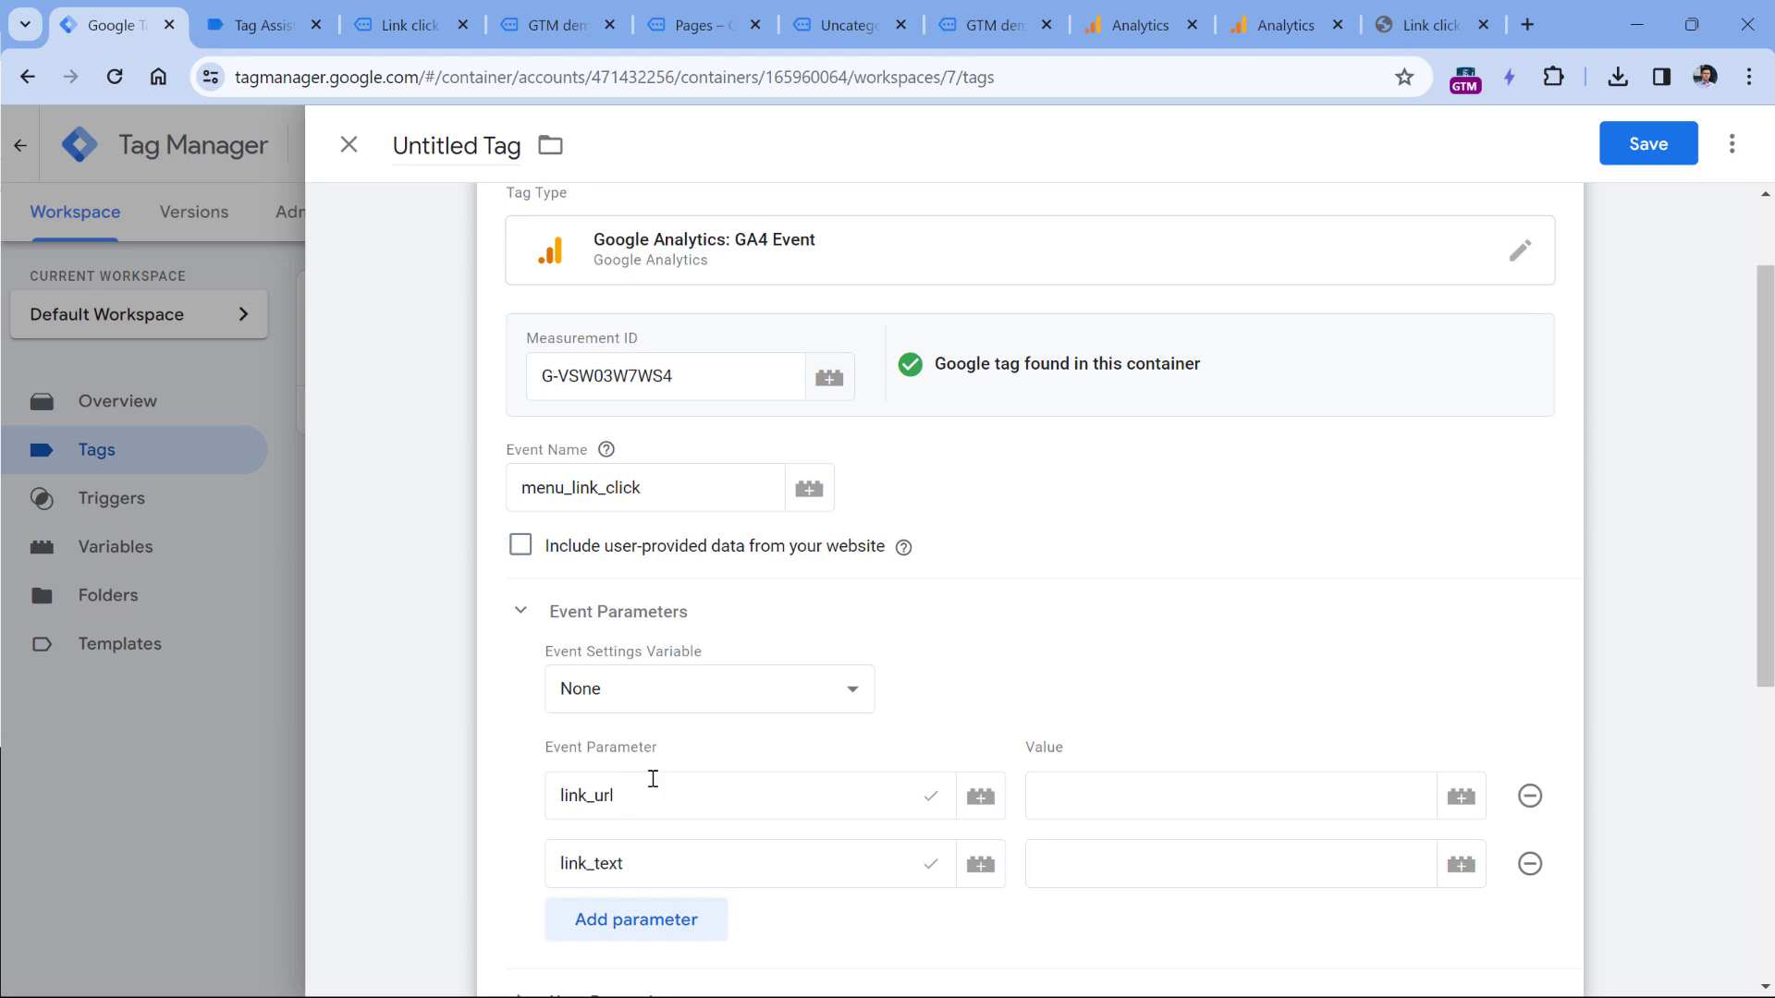
click(1461, 796)
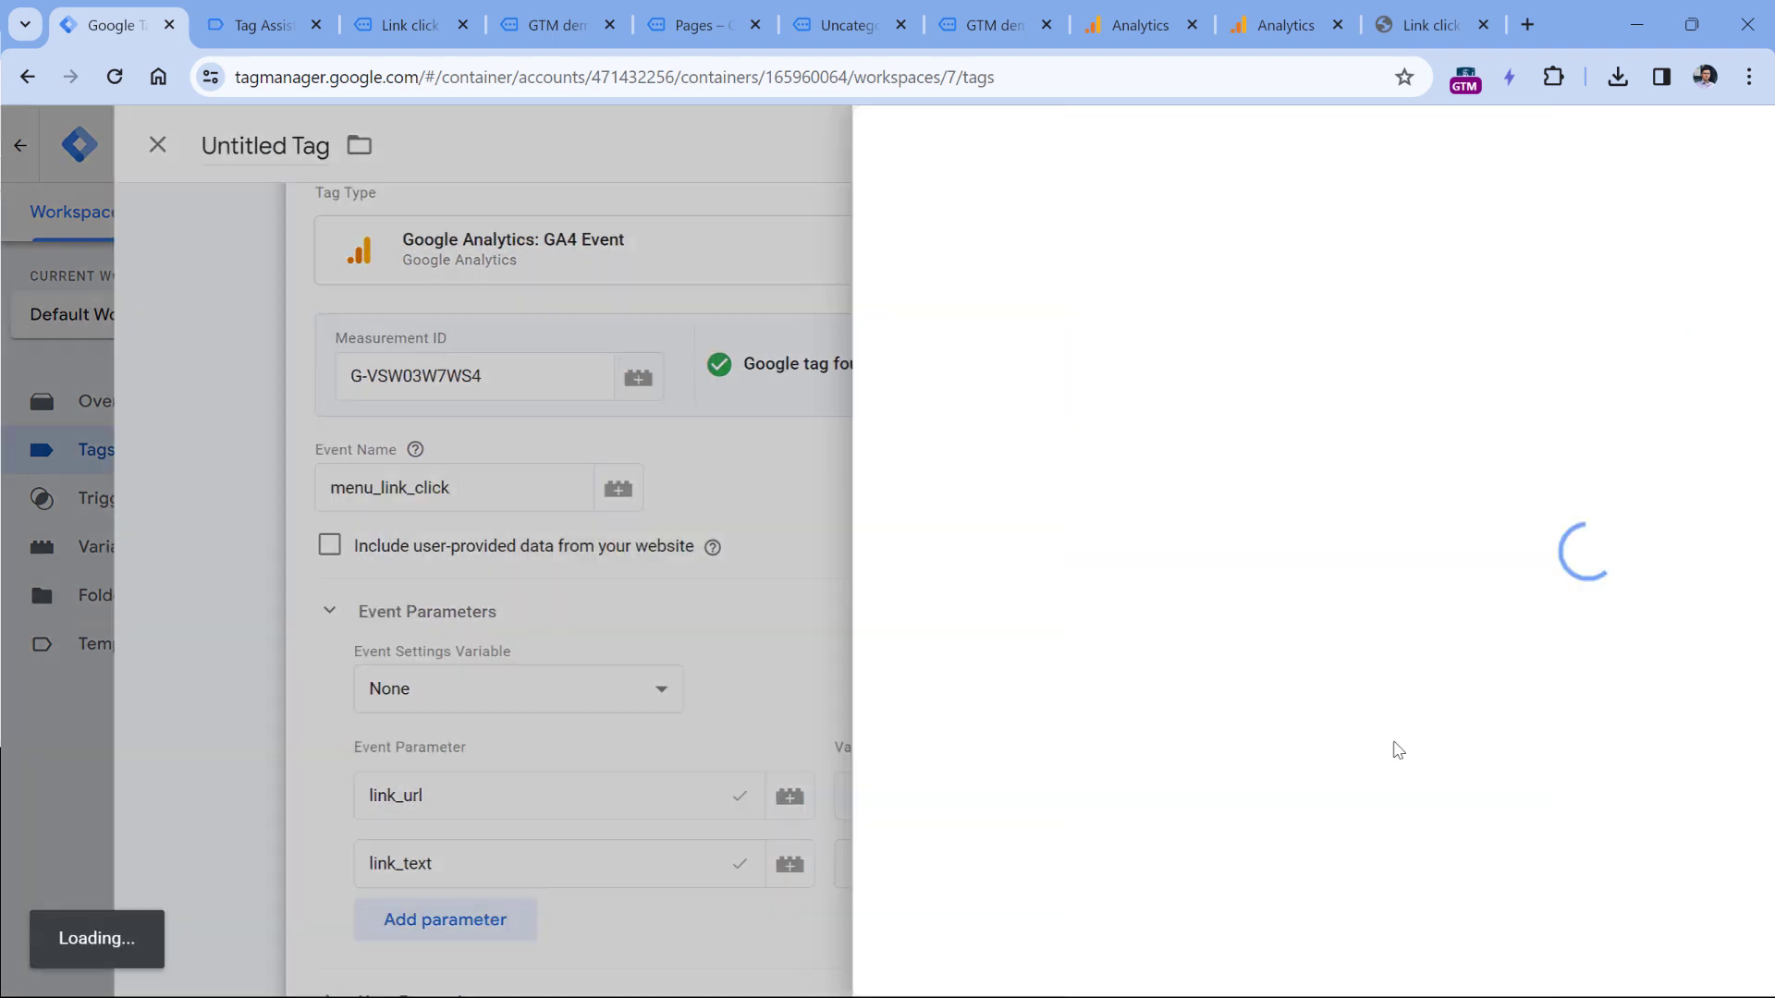
click(447, 499)
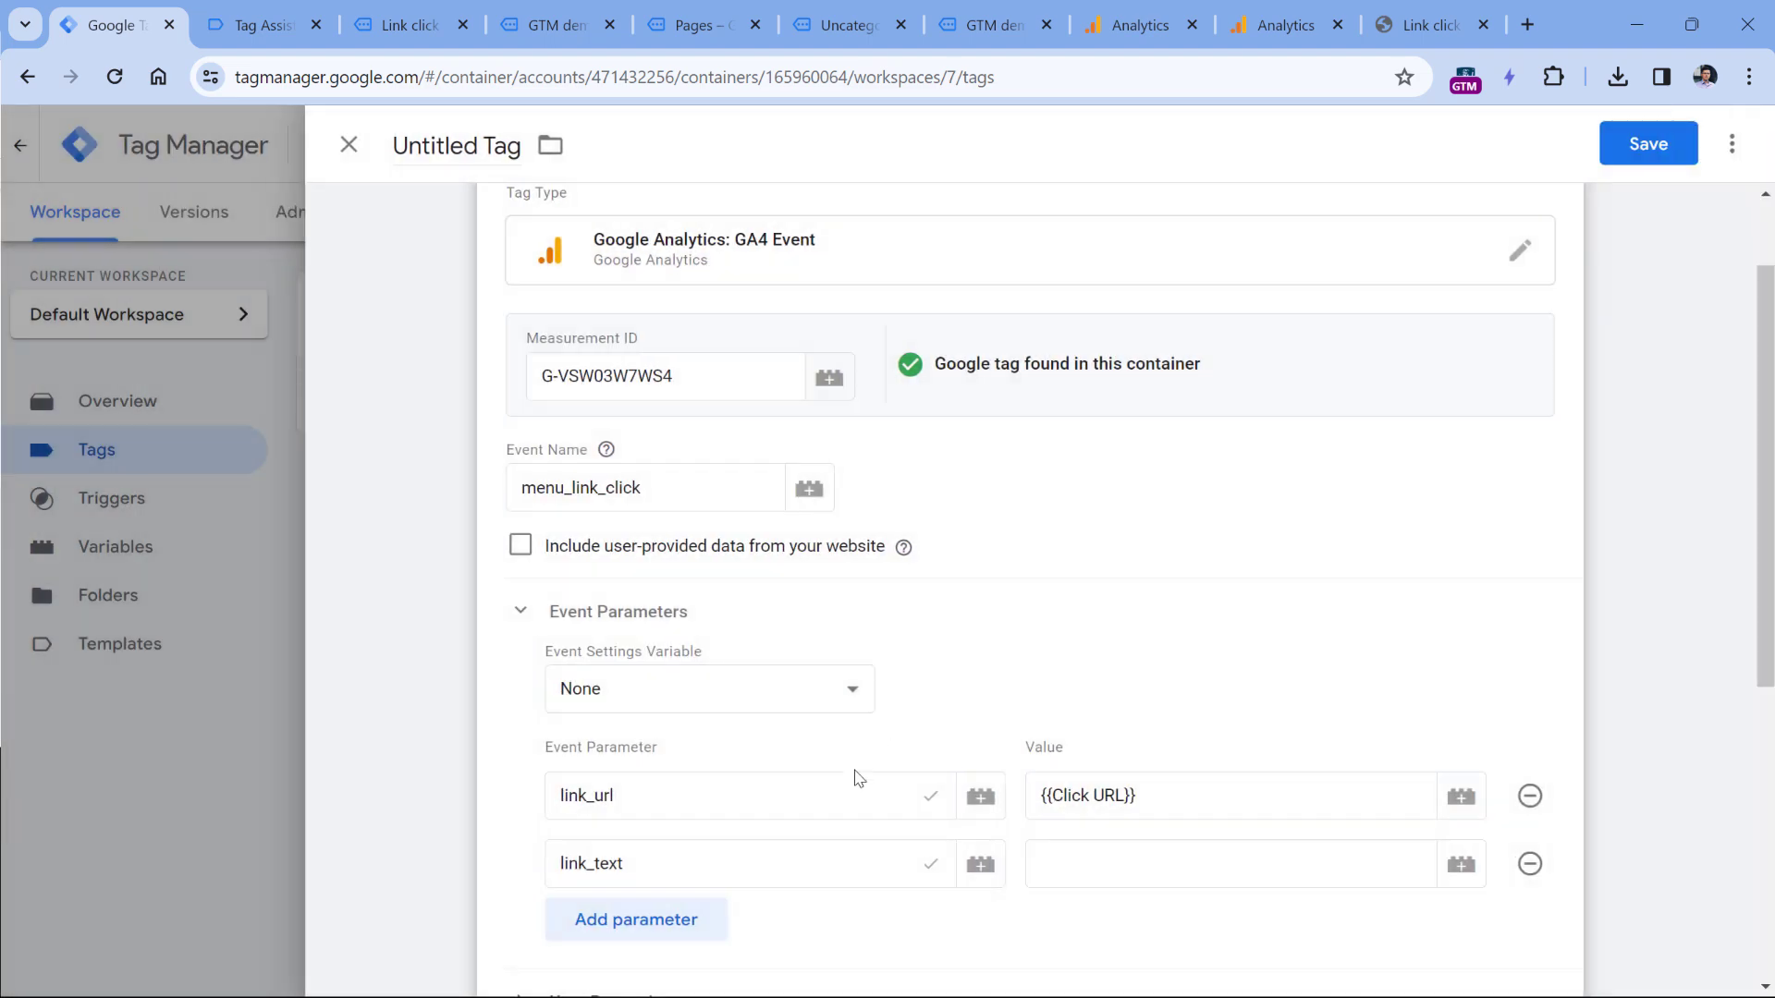
Step: Use the Click Text variable as the value of the link_text parameter
click(1146, 863)
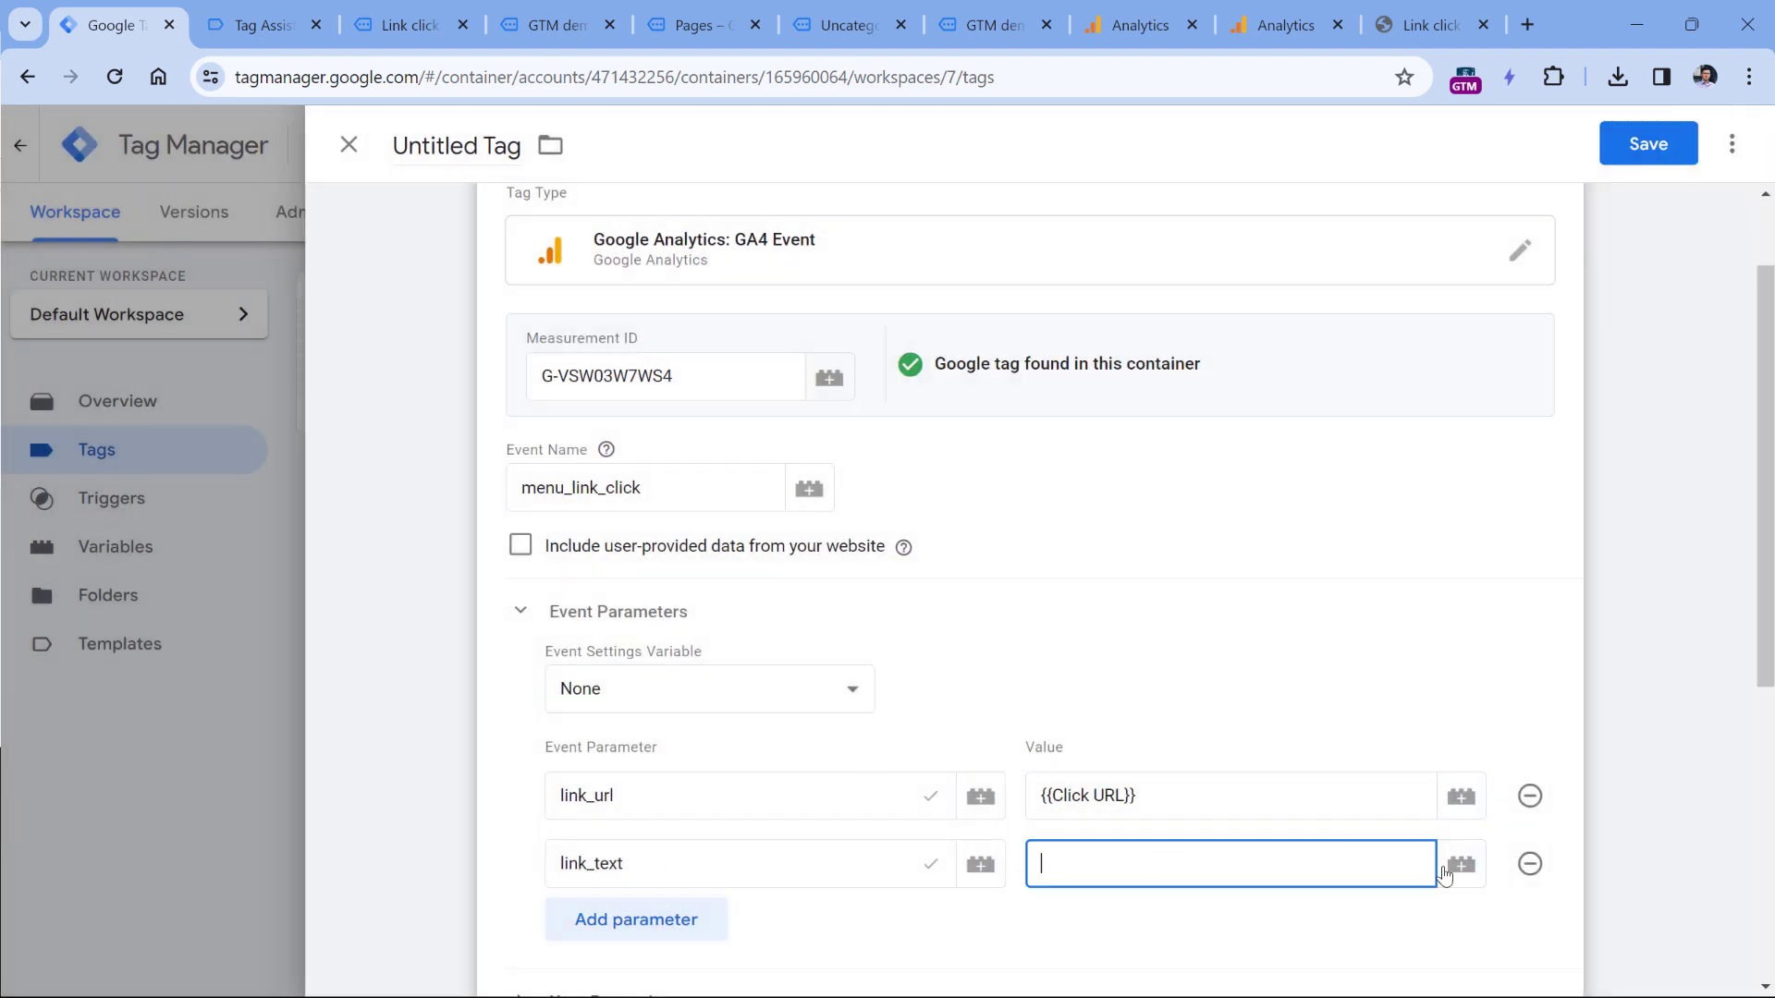
click(1459, 865)
click(434, 449)
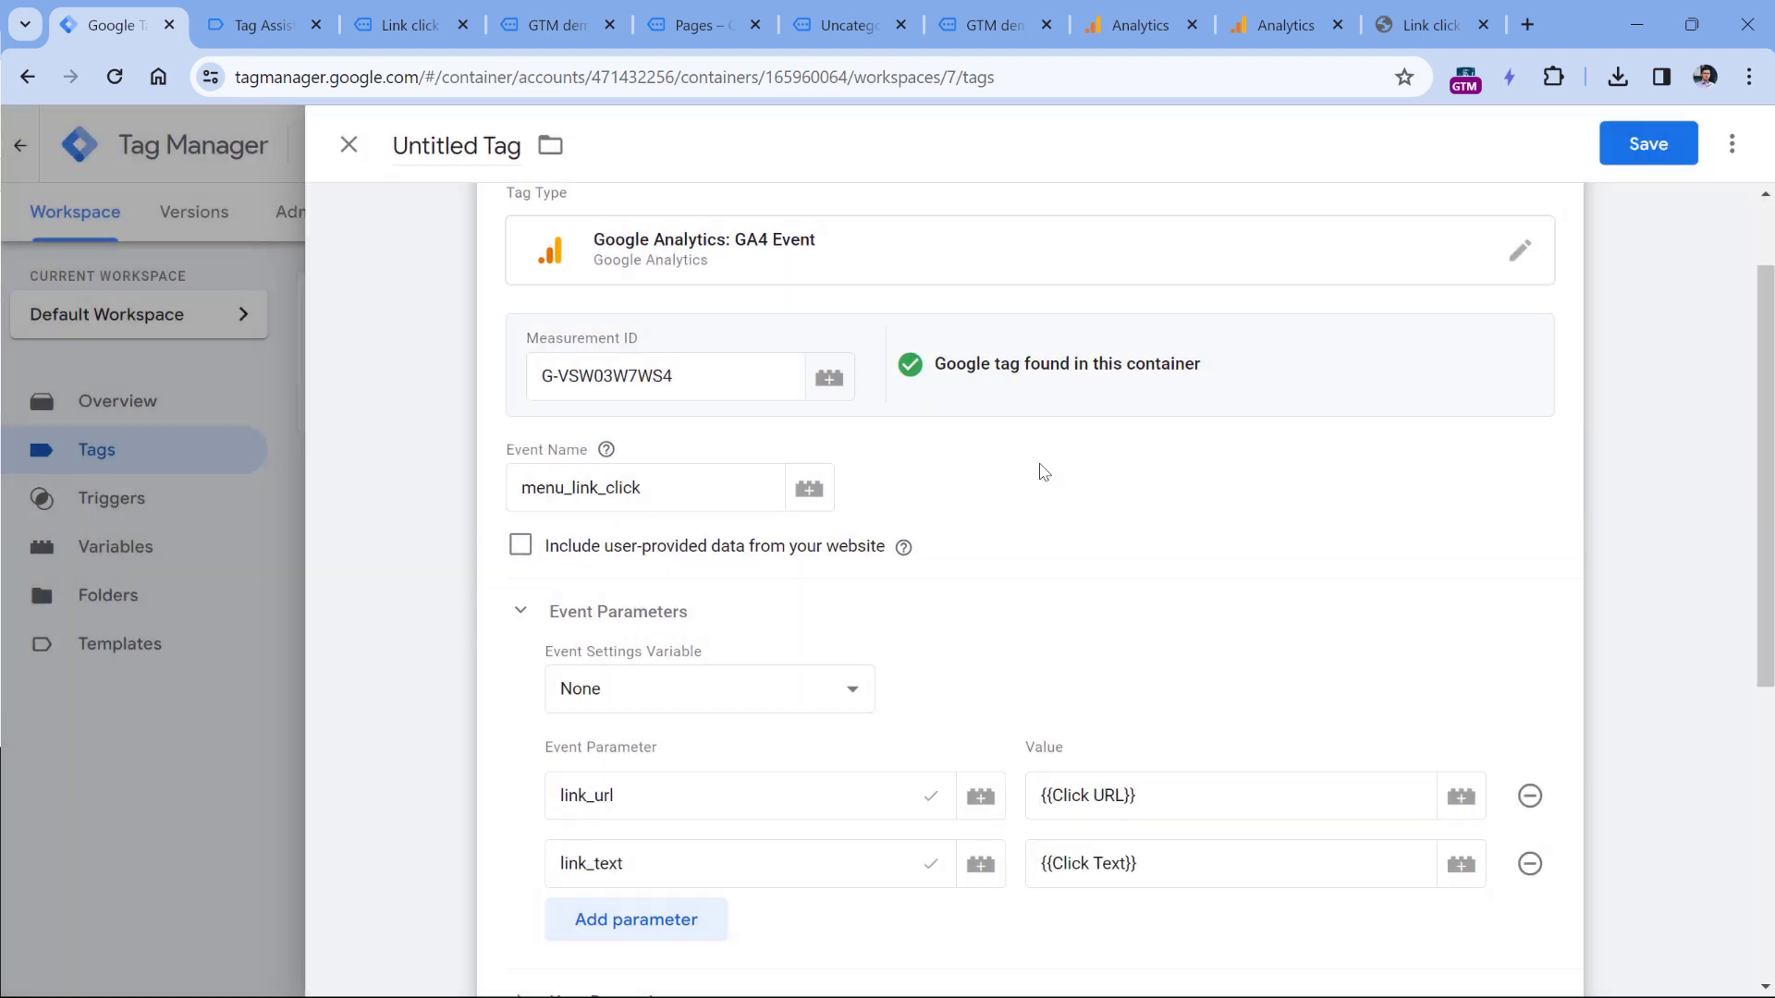
Step: Assign the "Link click - menu links" trigger to the tag
scroll(1042, 473, down, 6)
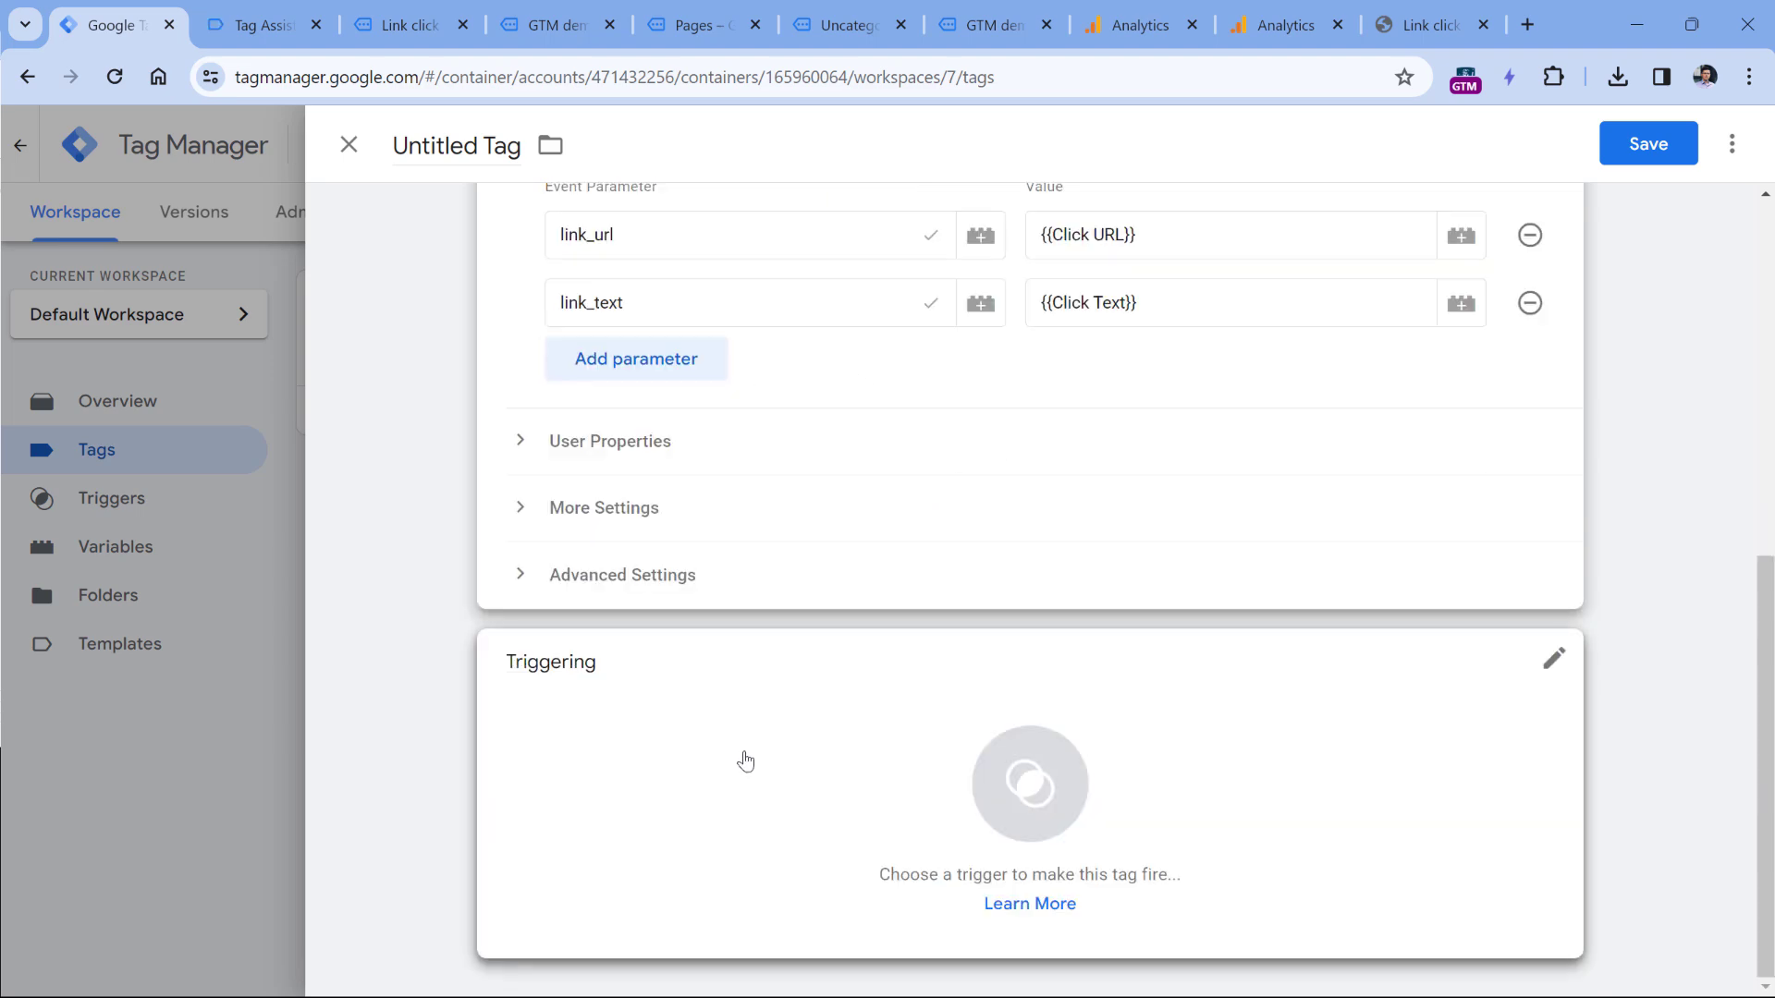
click(745, 761)
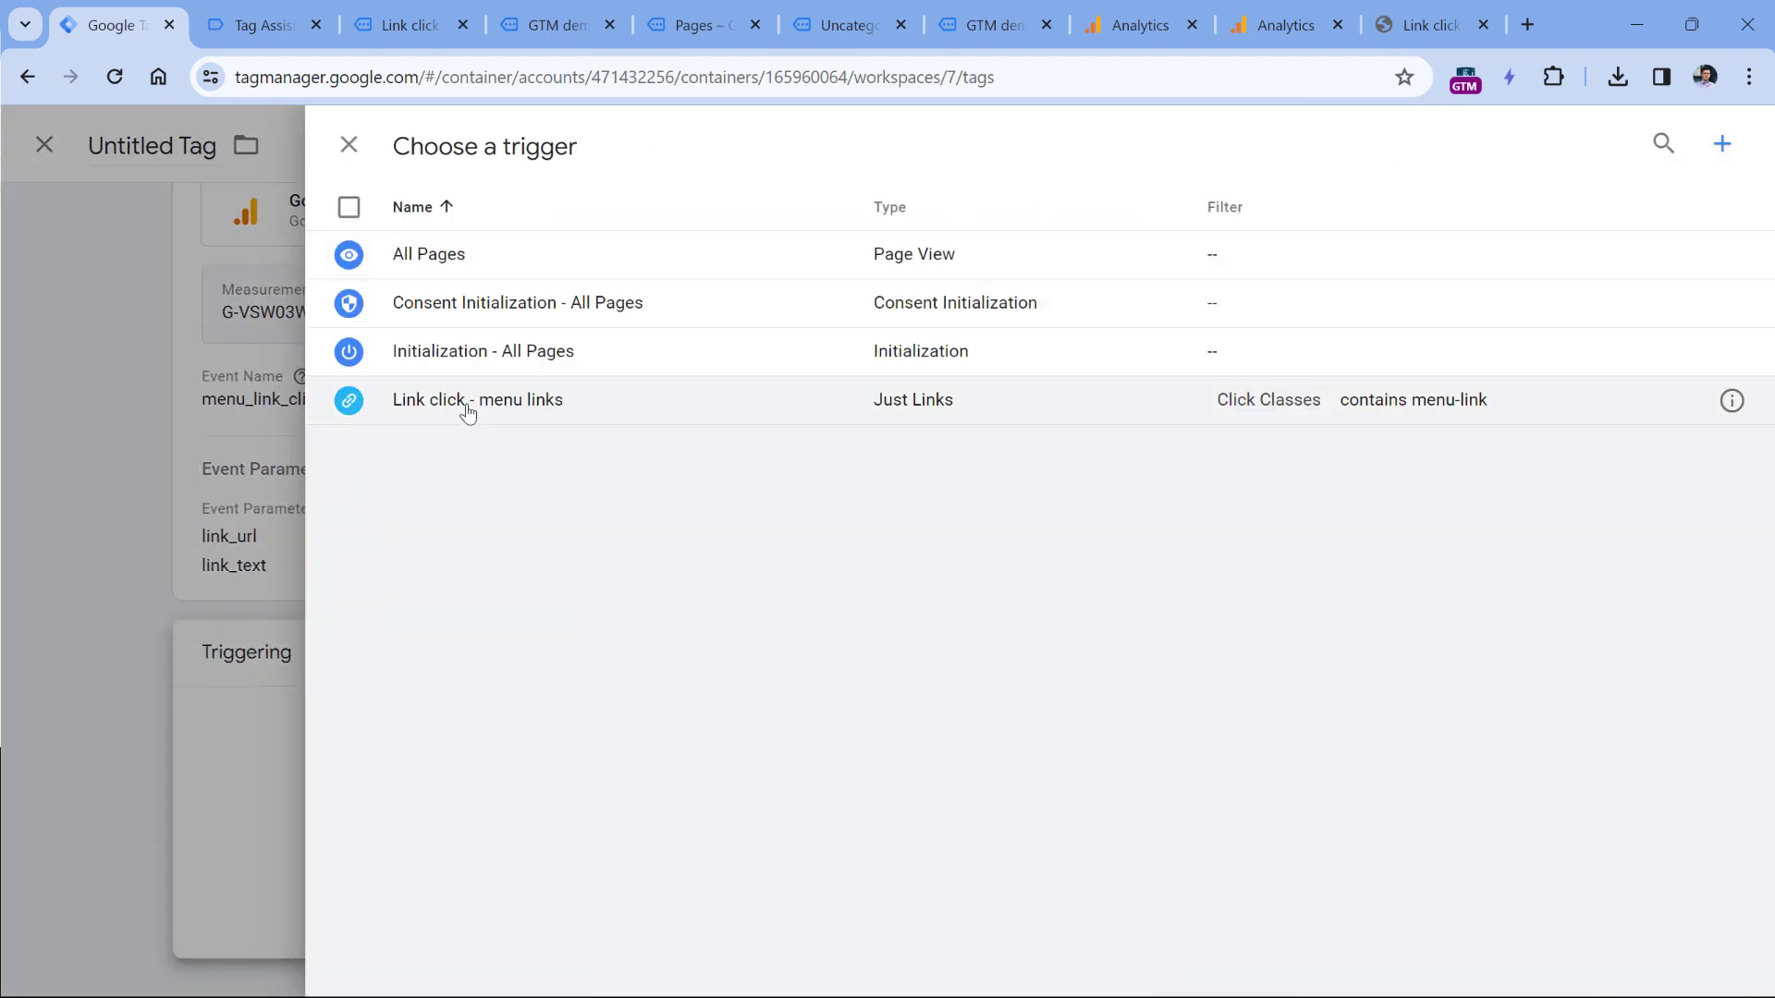
click(467, 407)
Step: Name the tag "GA4 event - menu_link_click" and save it
click(426, 145)
text(GA4)
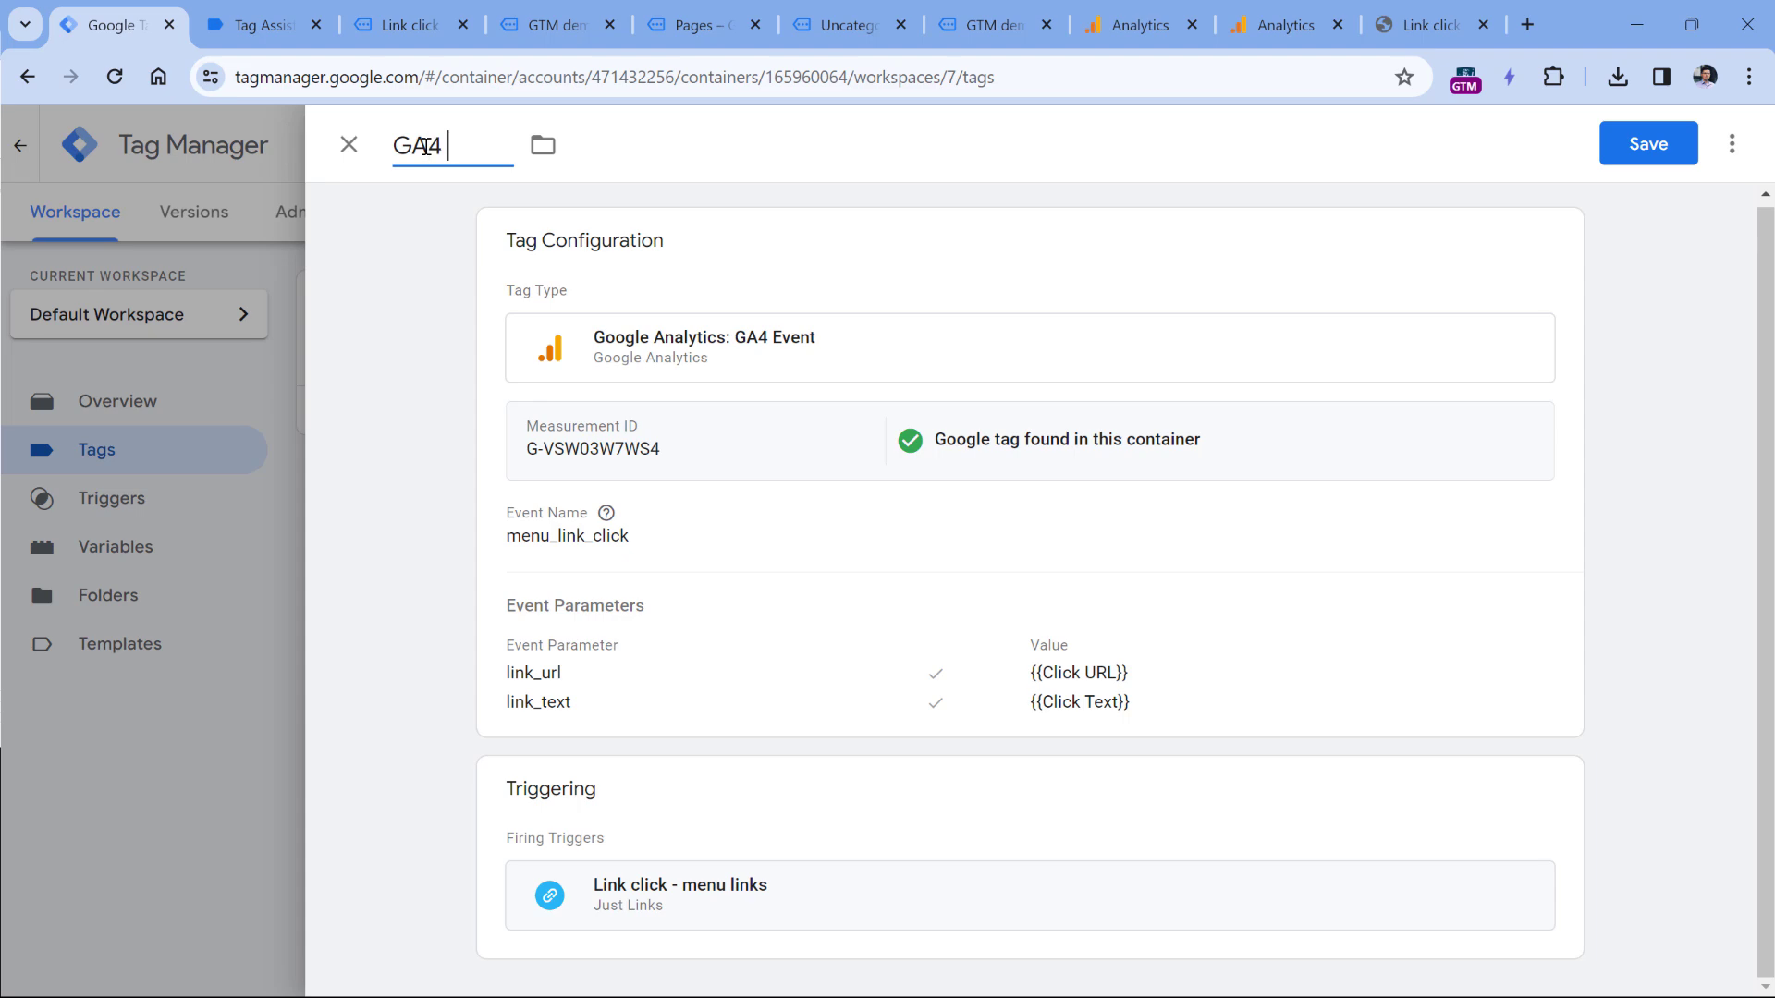
text( event - menu_link_click)
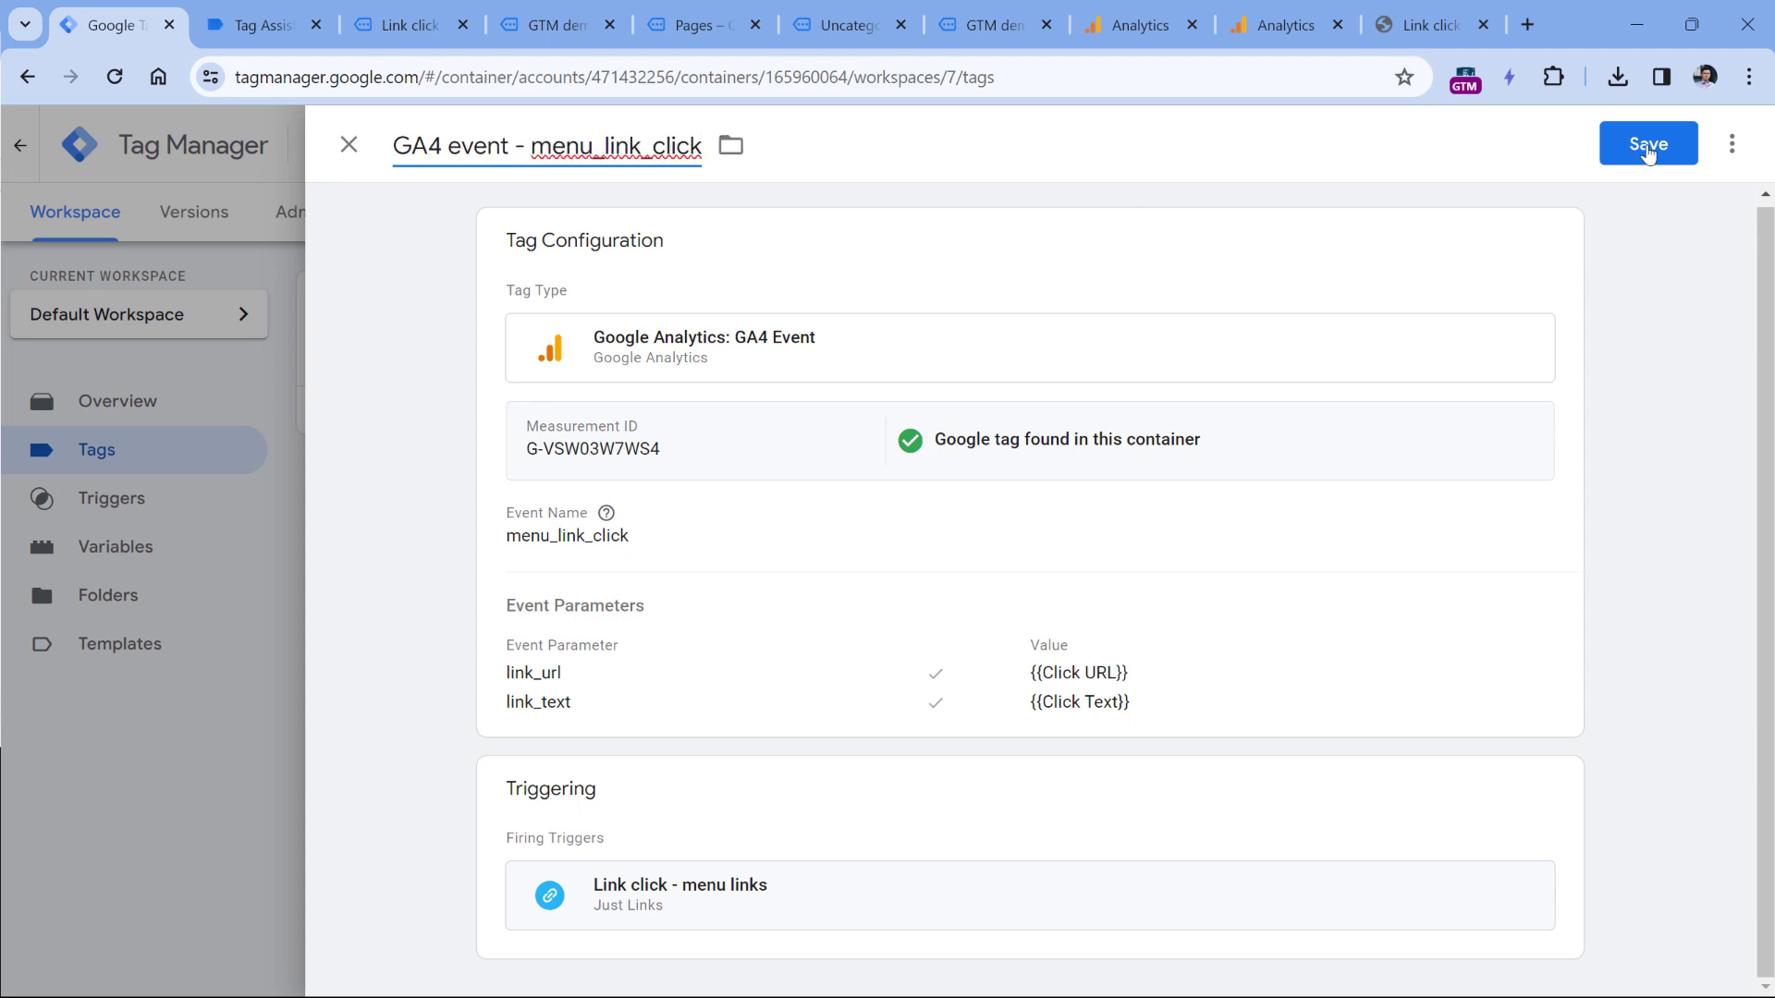
click(1646, 150)
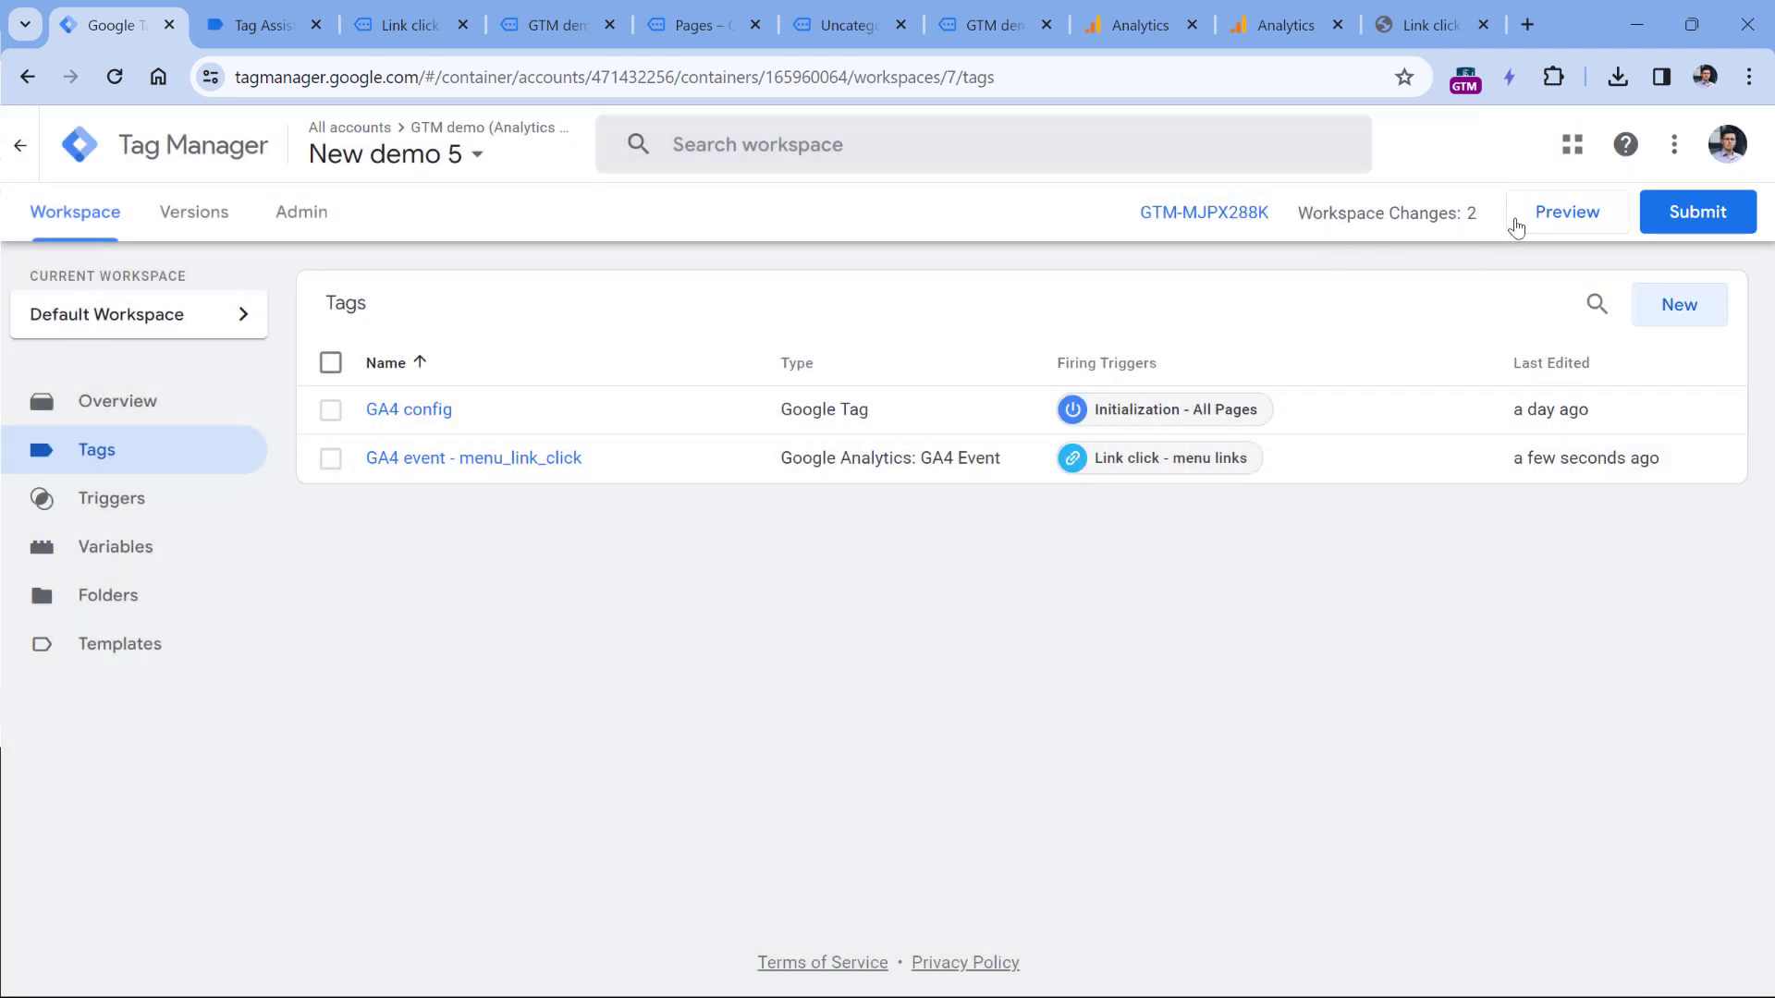
Step: Start preview mode for the container and close the four leftover demo site tabs from the previous test
click(1517, 220)
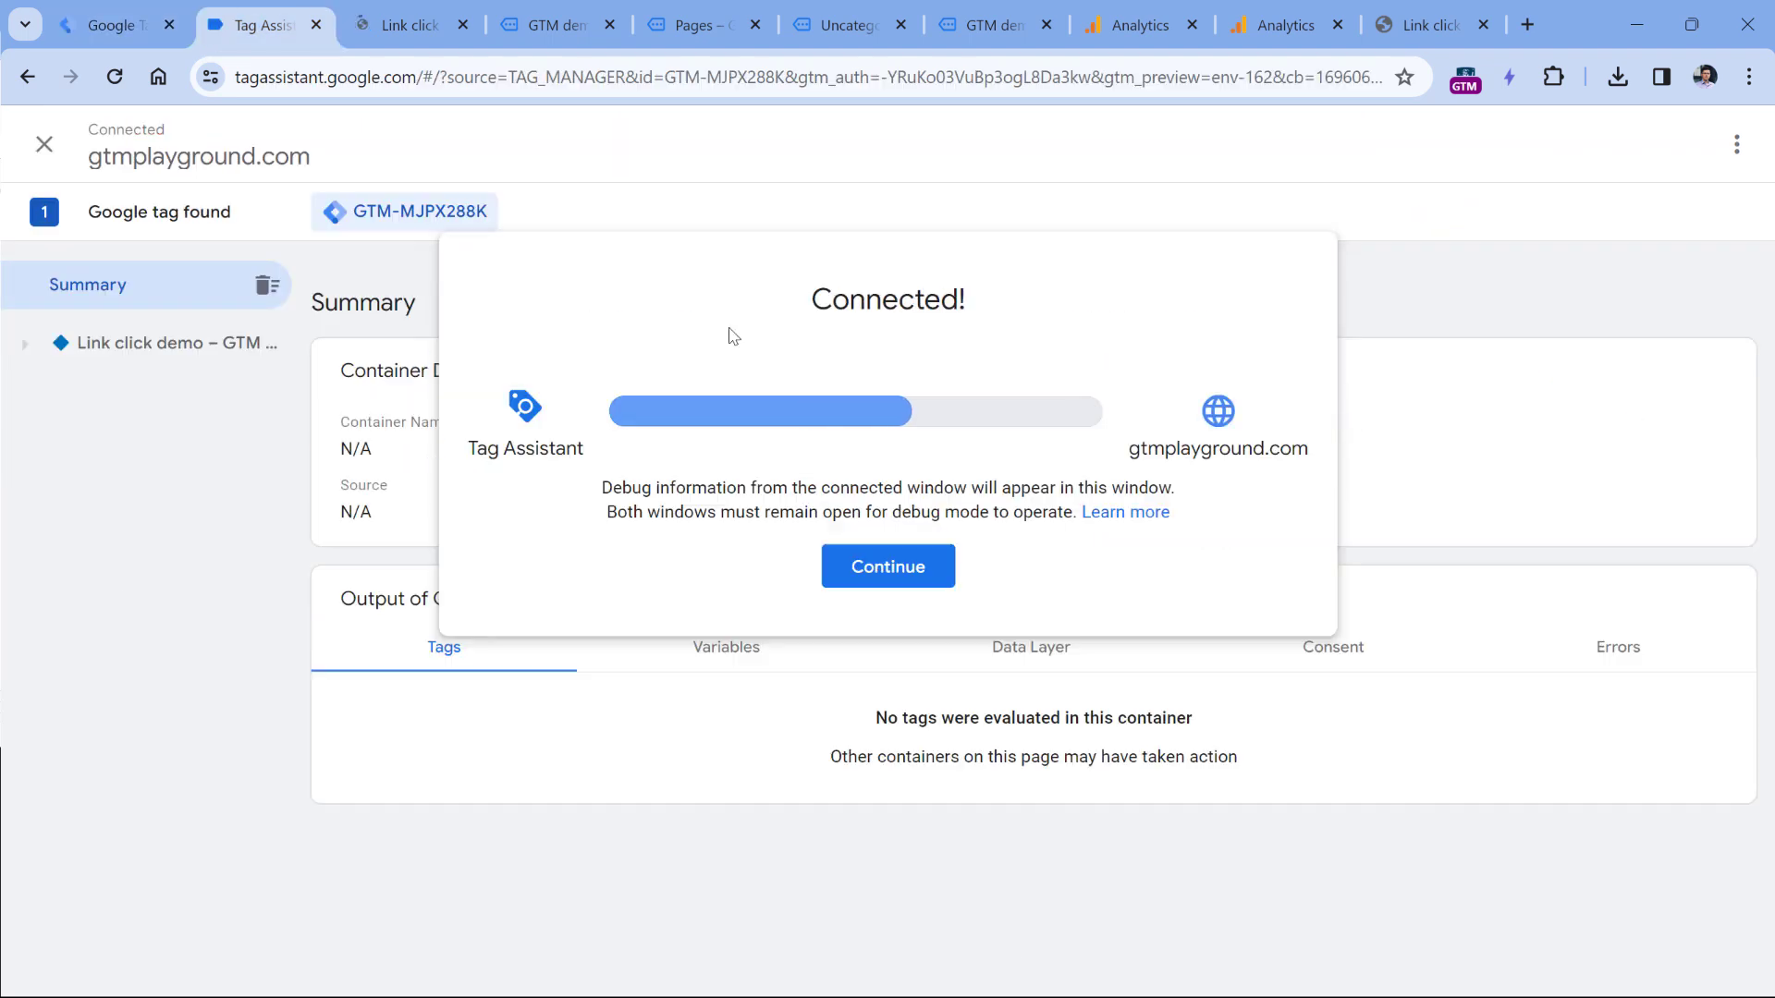
click(406, 11)
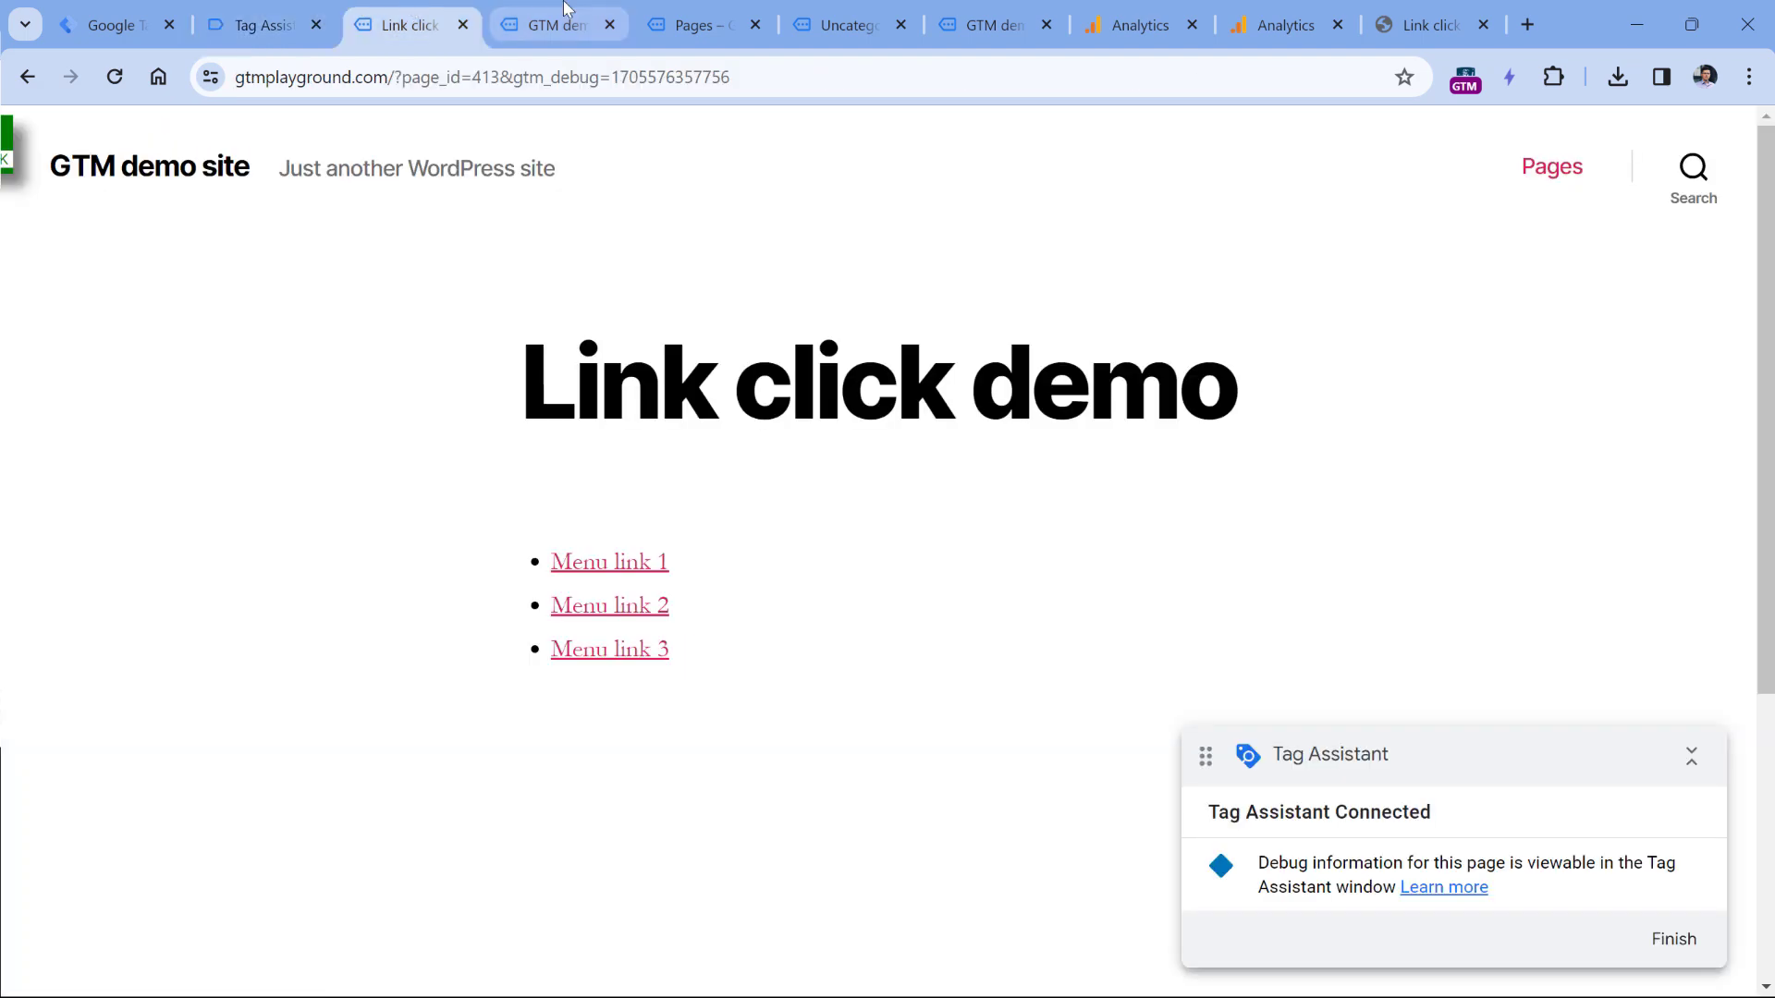
click(609, 26)
click(608, 25)
click(609, 26)
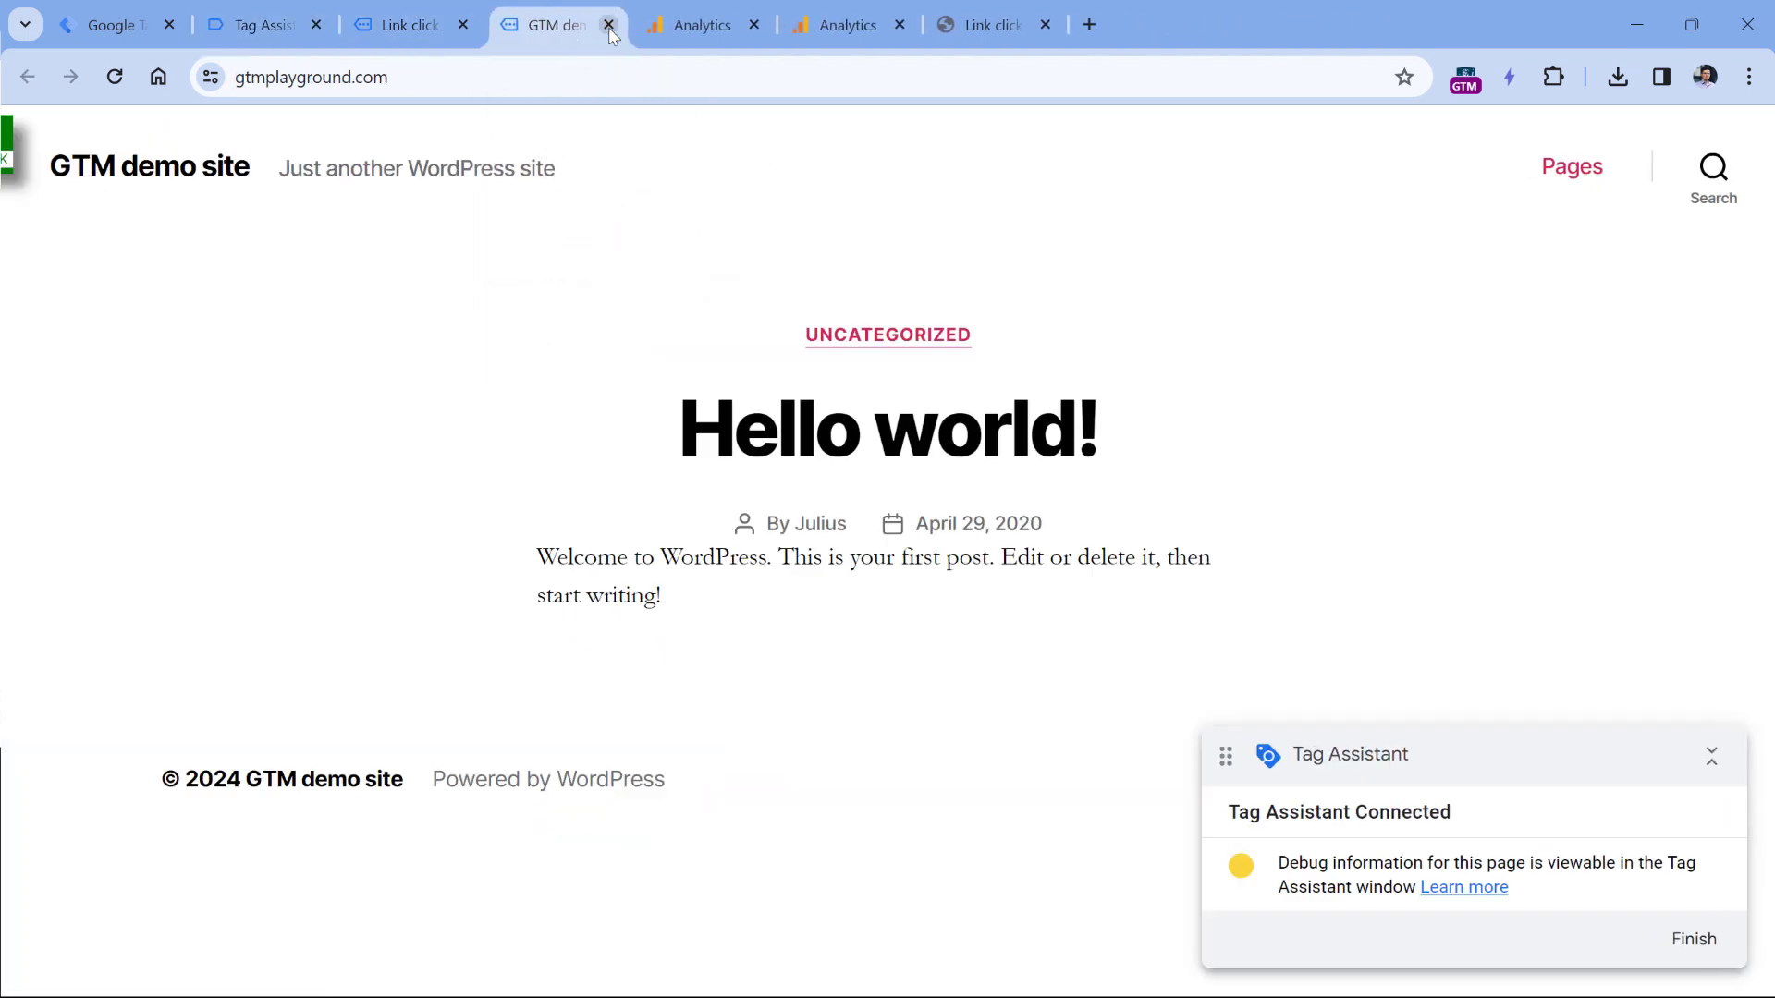
click(608, 26)
Step: Open Menu link 1, Menu link 2 and Menu link 3 on the Link click demo page in new tabs
click(419, 5)
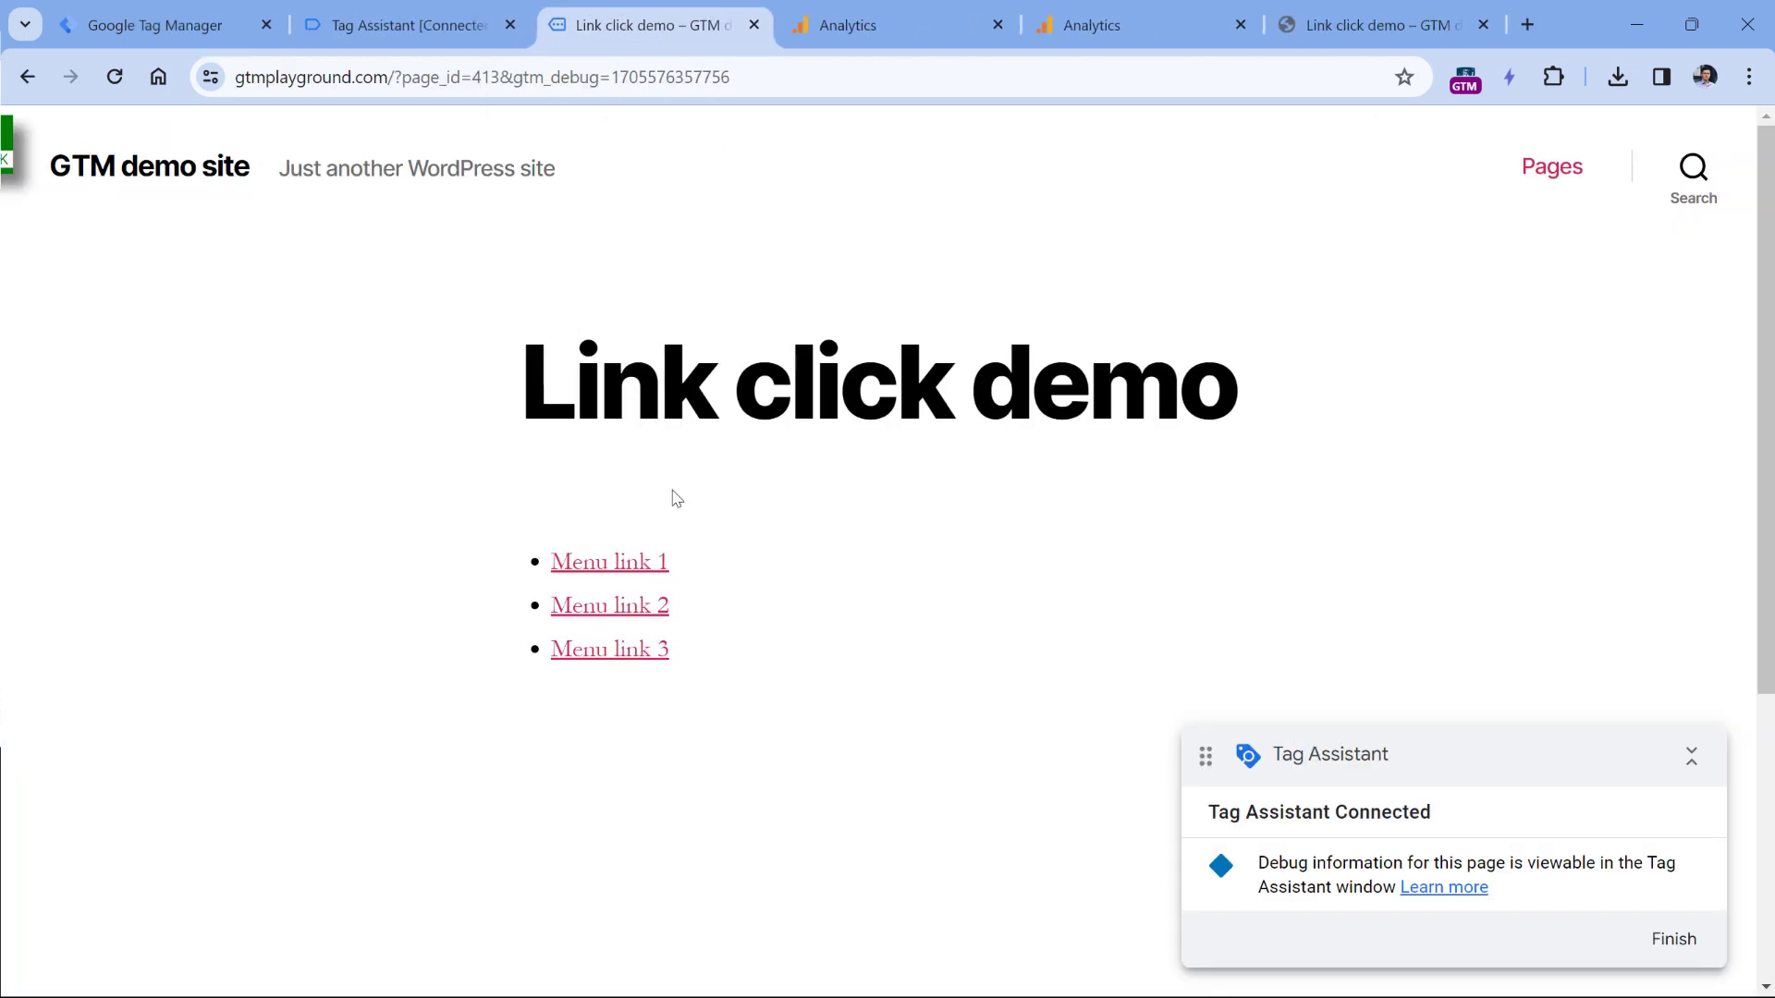
ctrl+click(613, 565)
ctrl+click(614, 610)
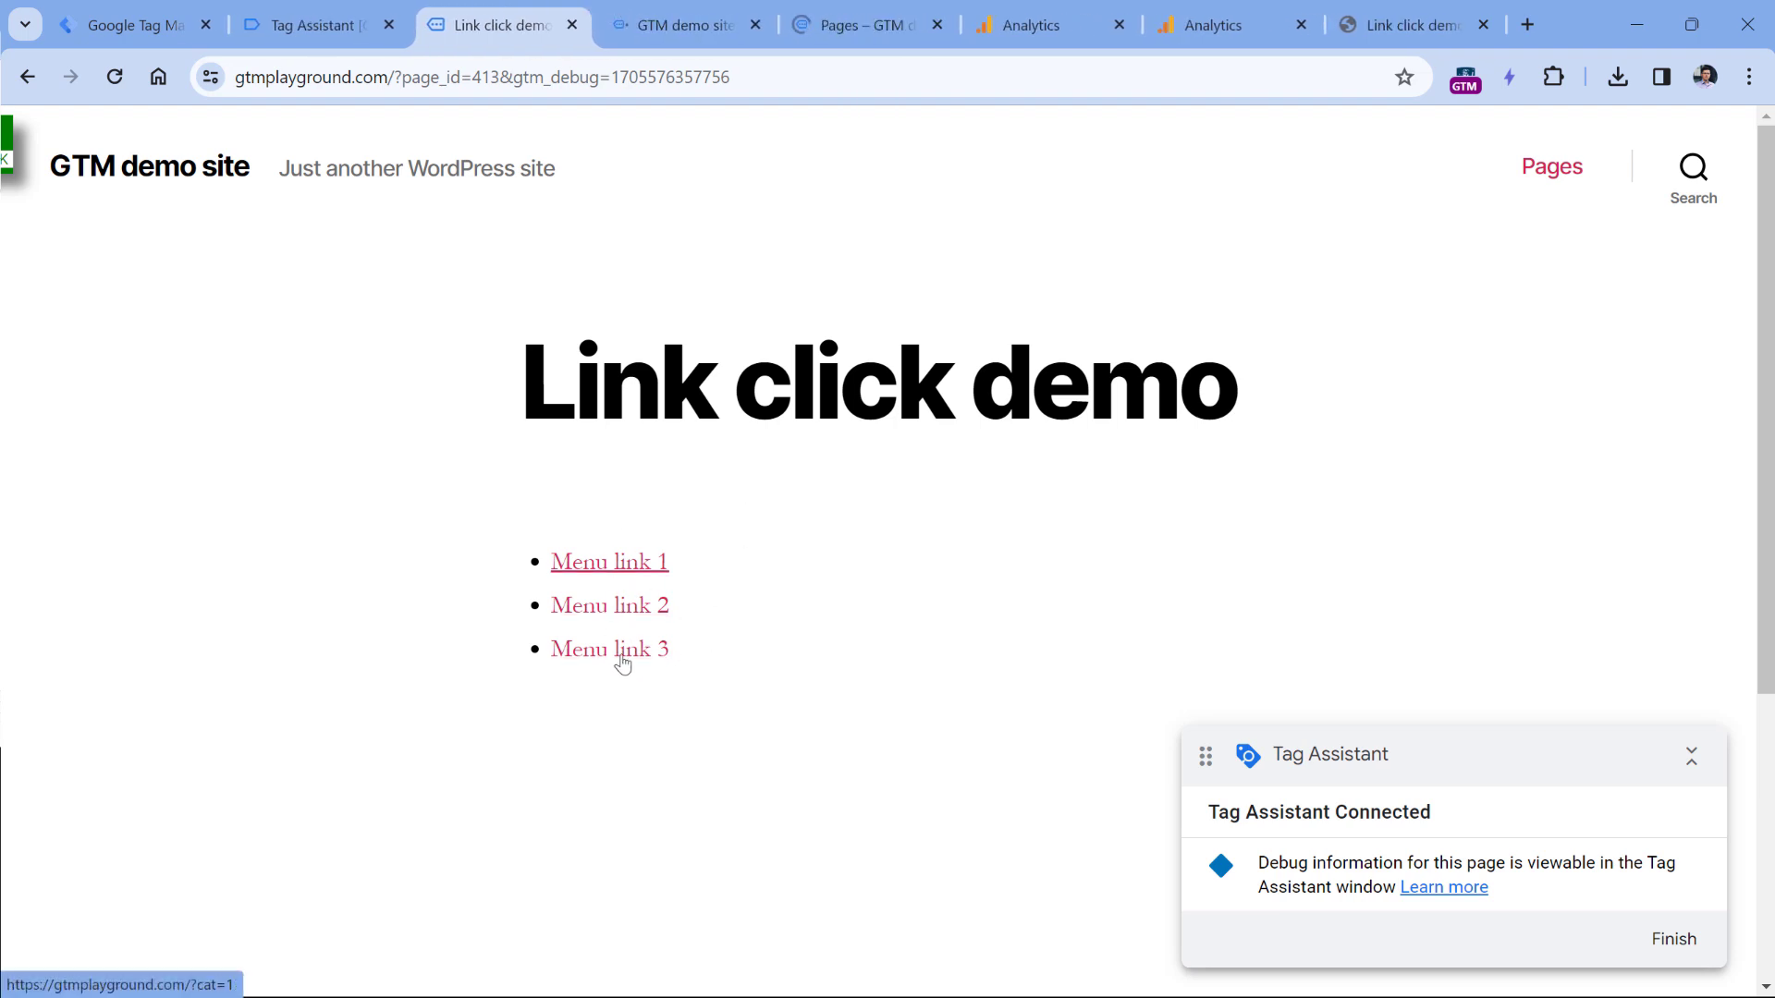
ctrl+click(618, 657)
Step: Check in Tag Assistant which tags fired on each of the three Link Click events
click(305, 10)
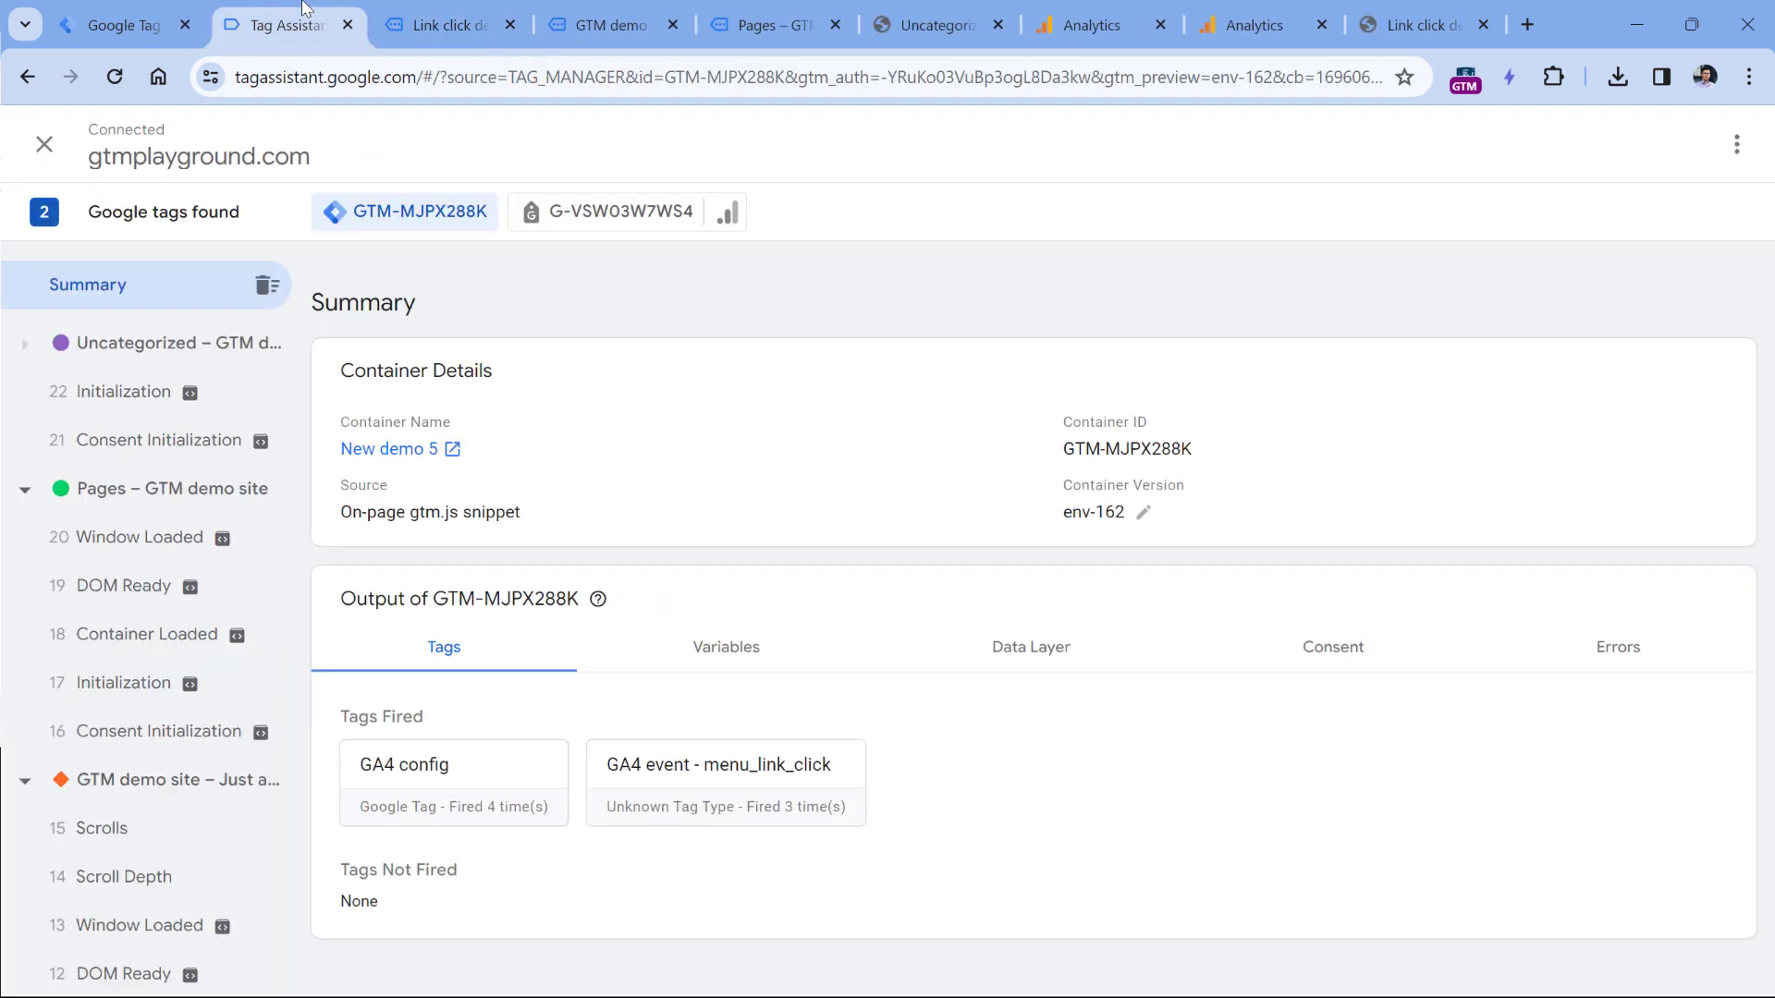
scroll(146, 724, down, 8)
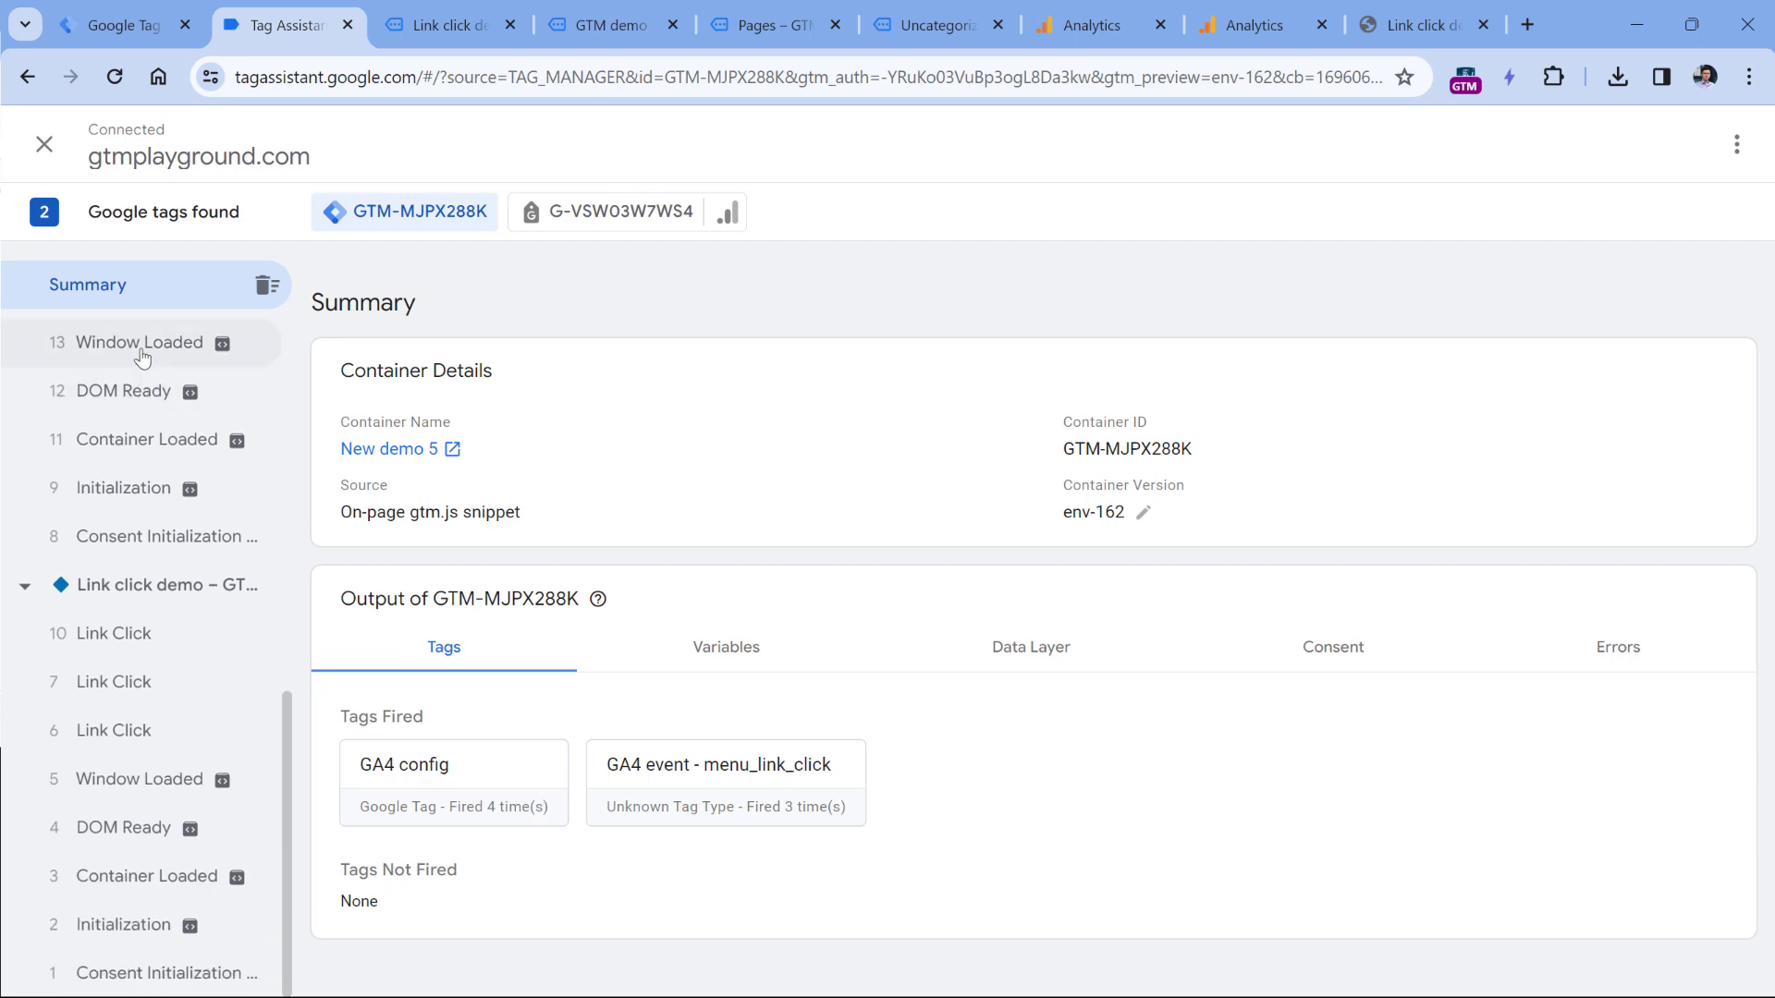
click(130, 732)
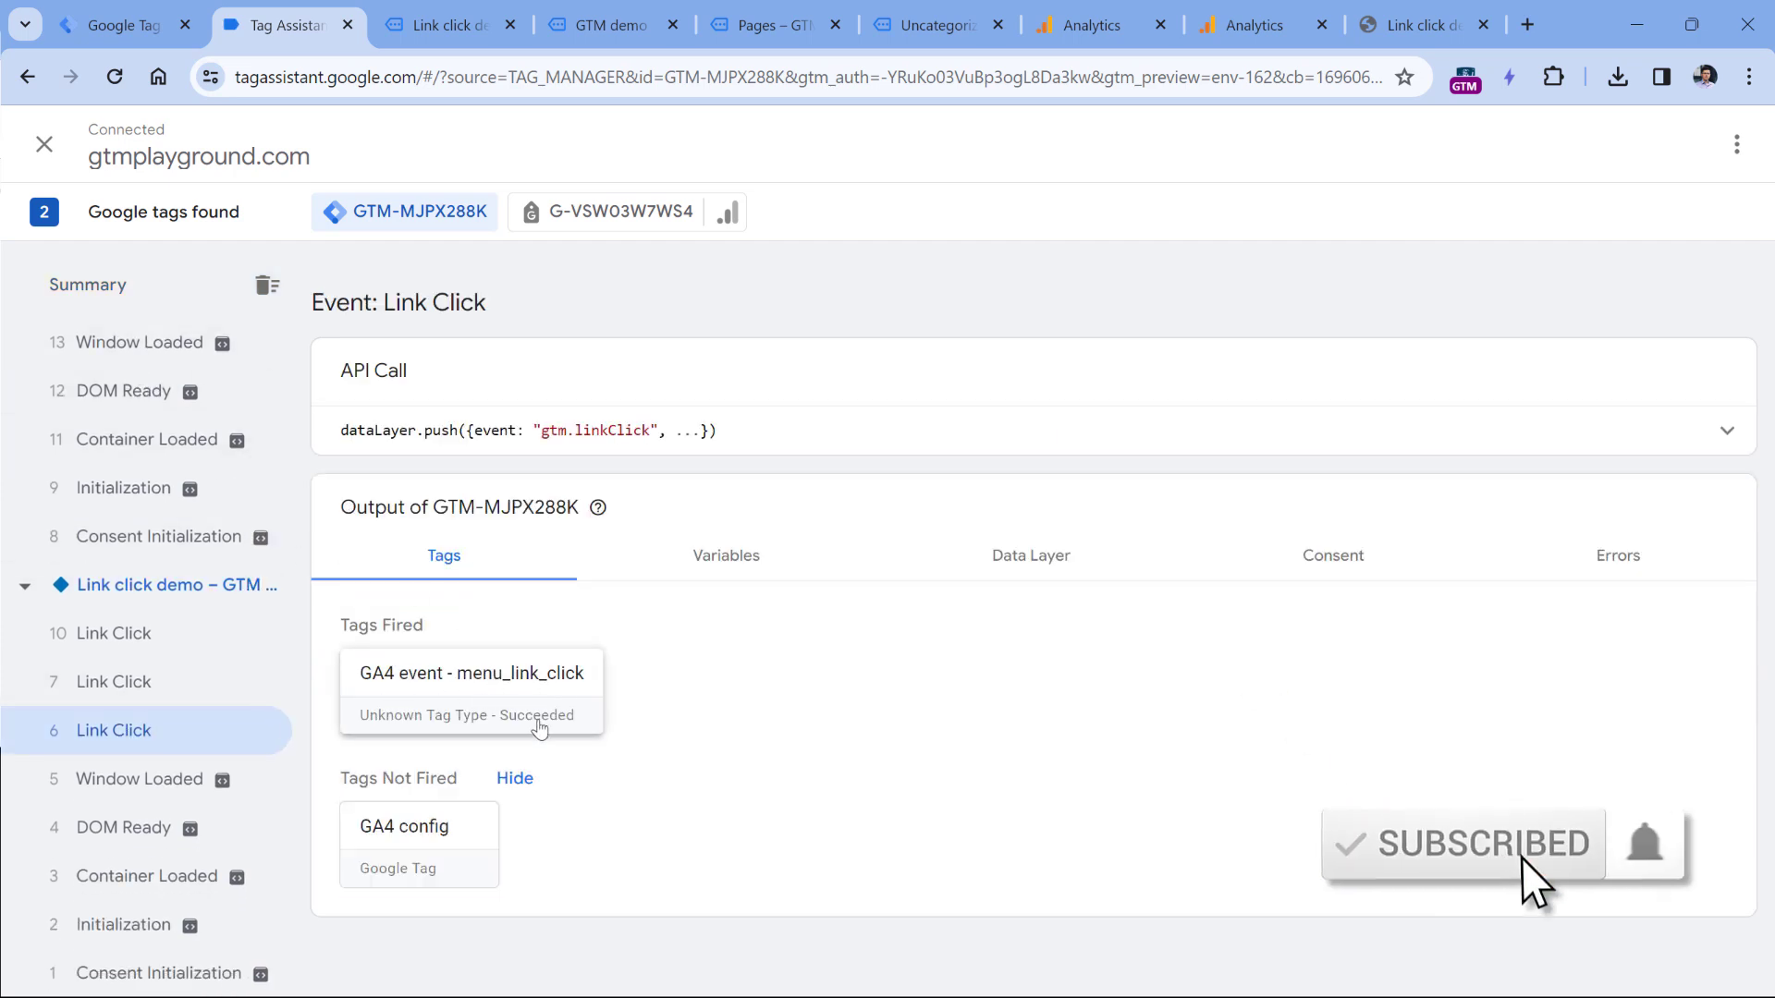
click(127, 681)
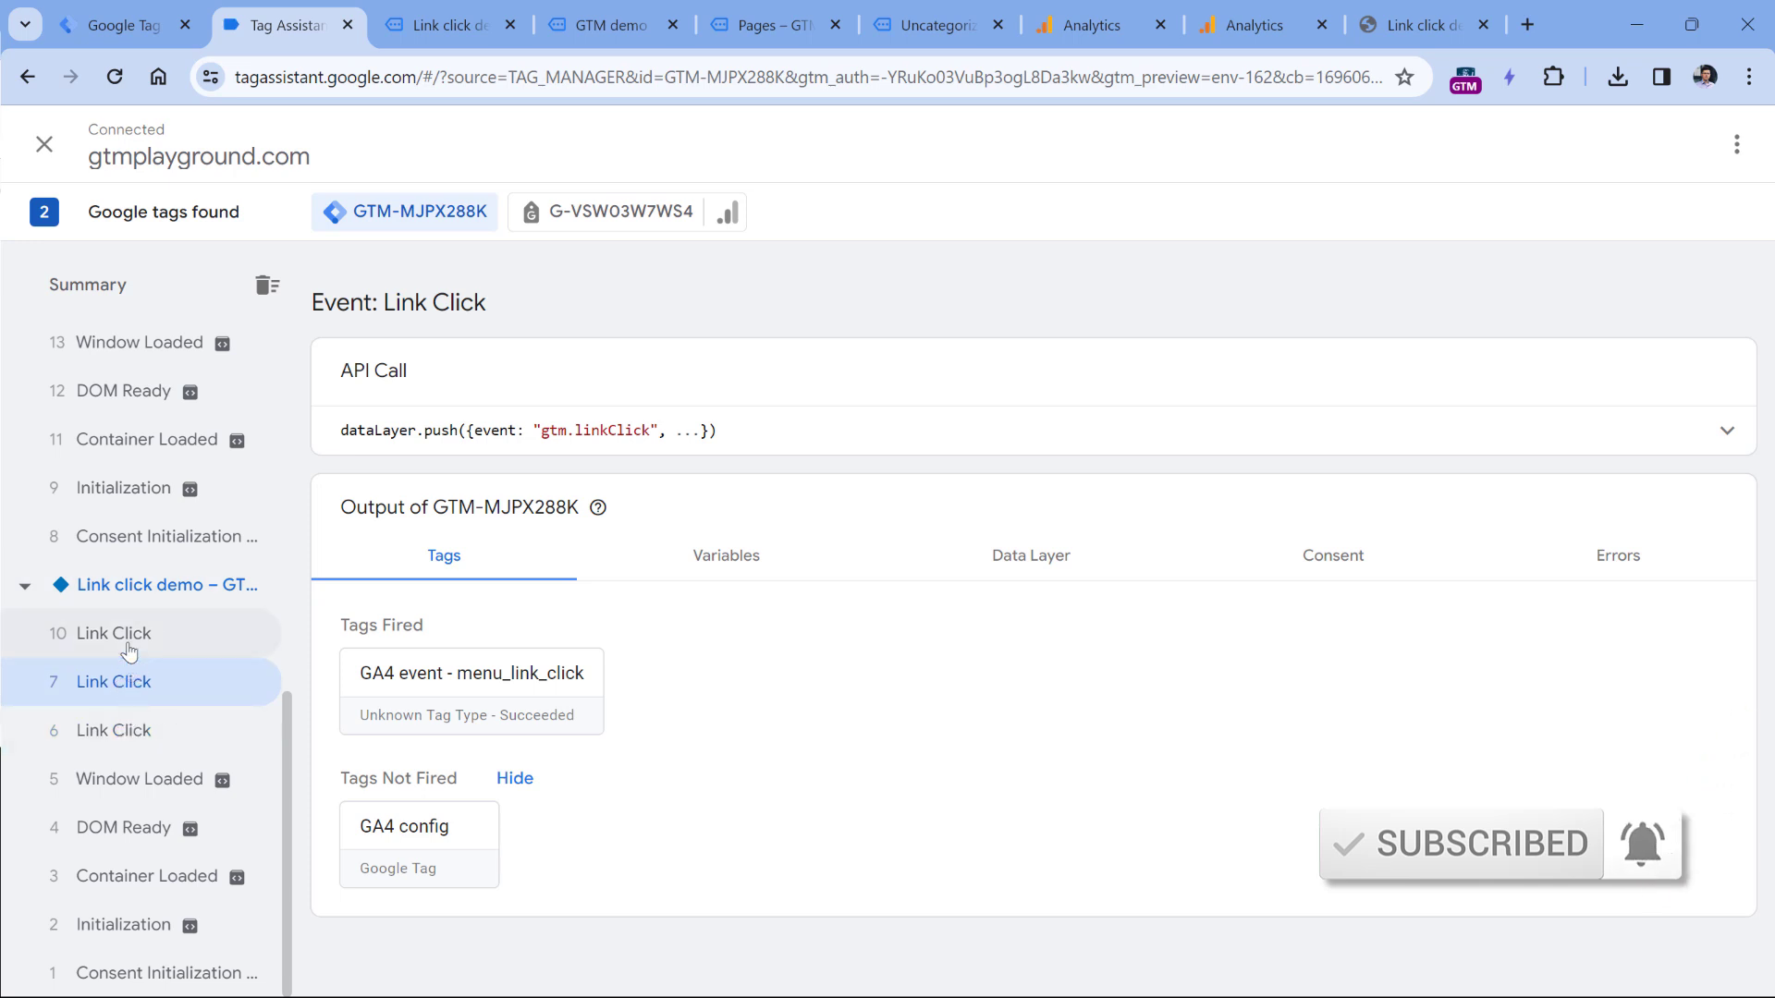
click(129, 649)
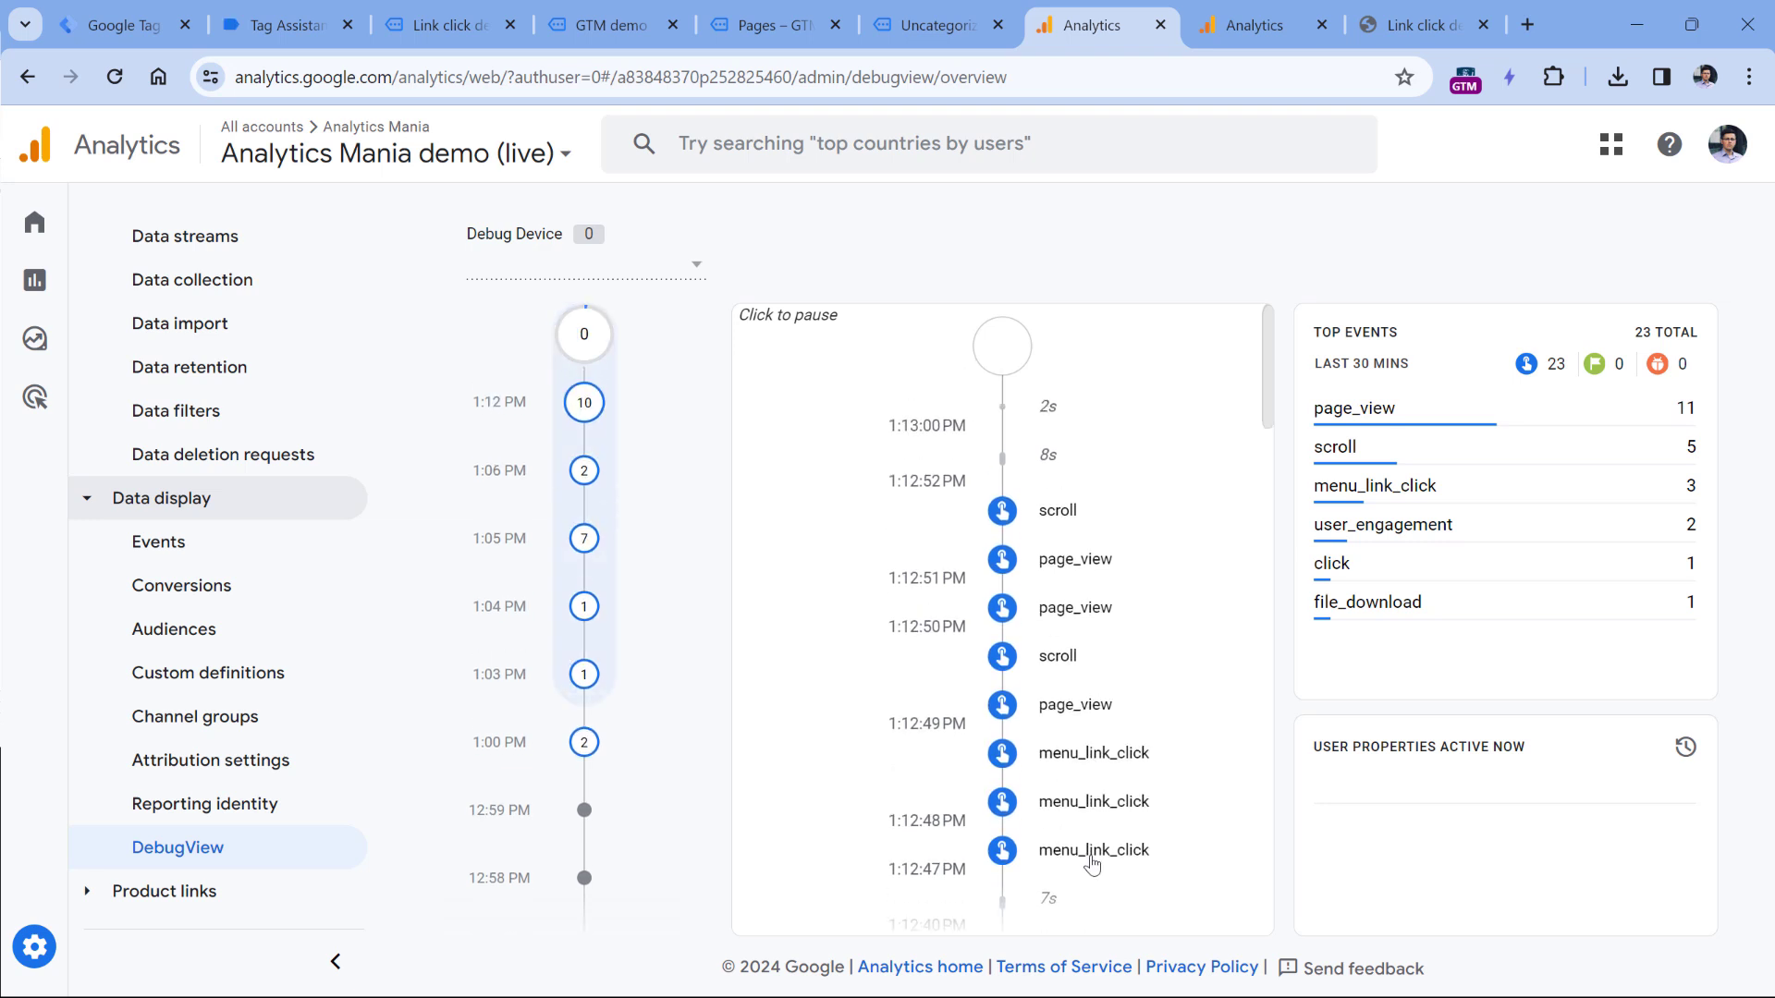
Step: Inspect the link_text and link_url parameters of the earliest of the three menu_link_click events in GA4 DebugView
click(1085, 859)
scroll(936, 629, down, 2)
click(903, 597)
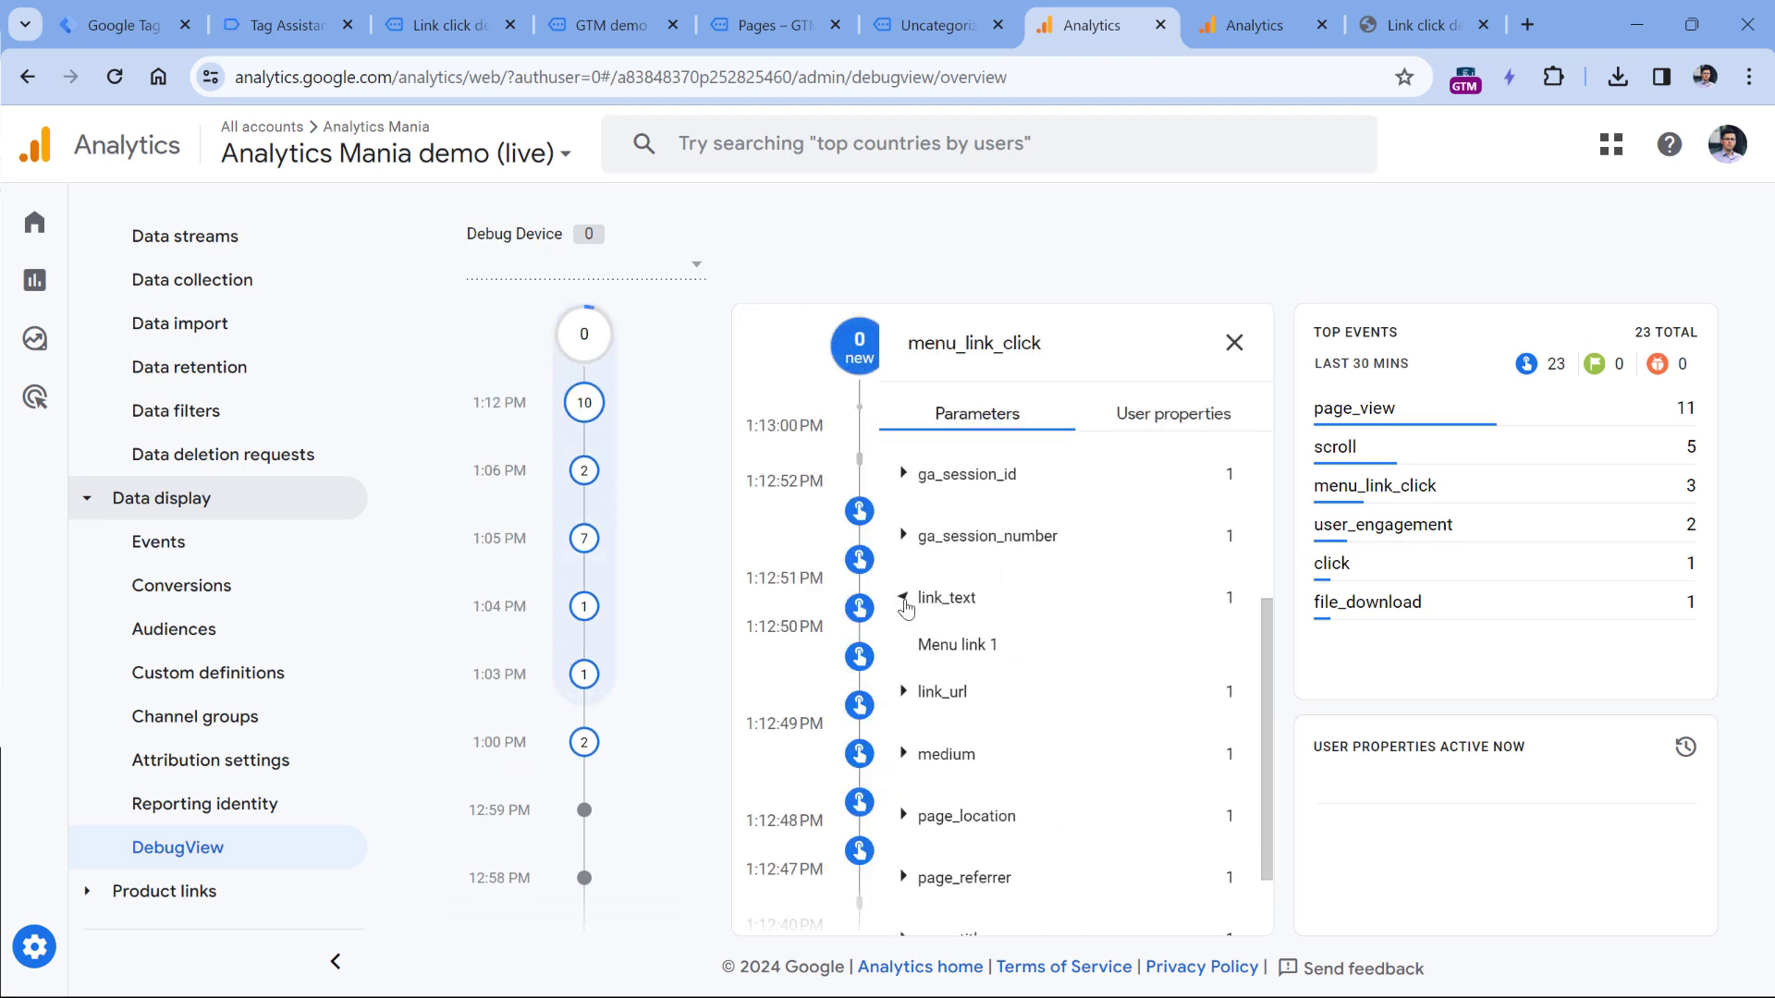
click(903, 656)
click(903, 657)
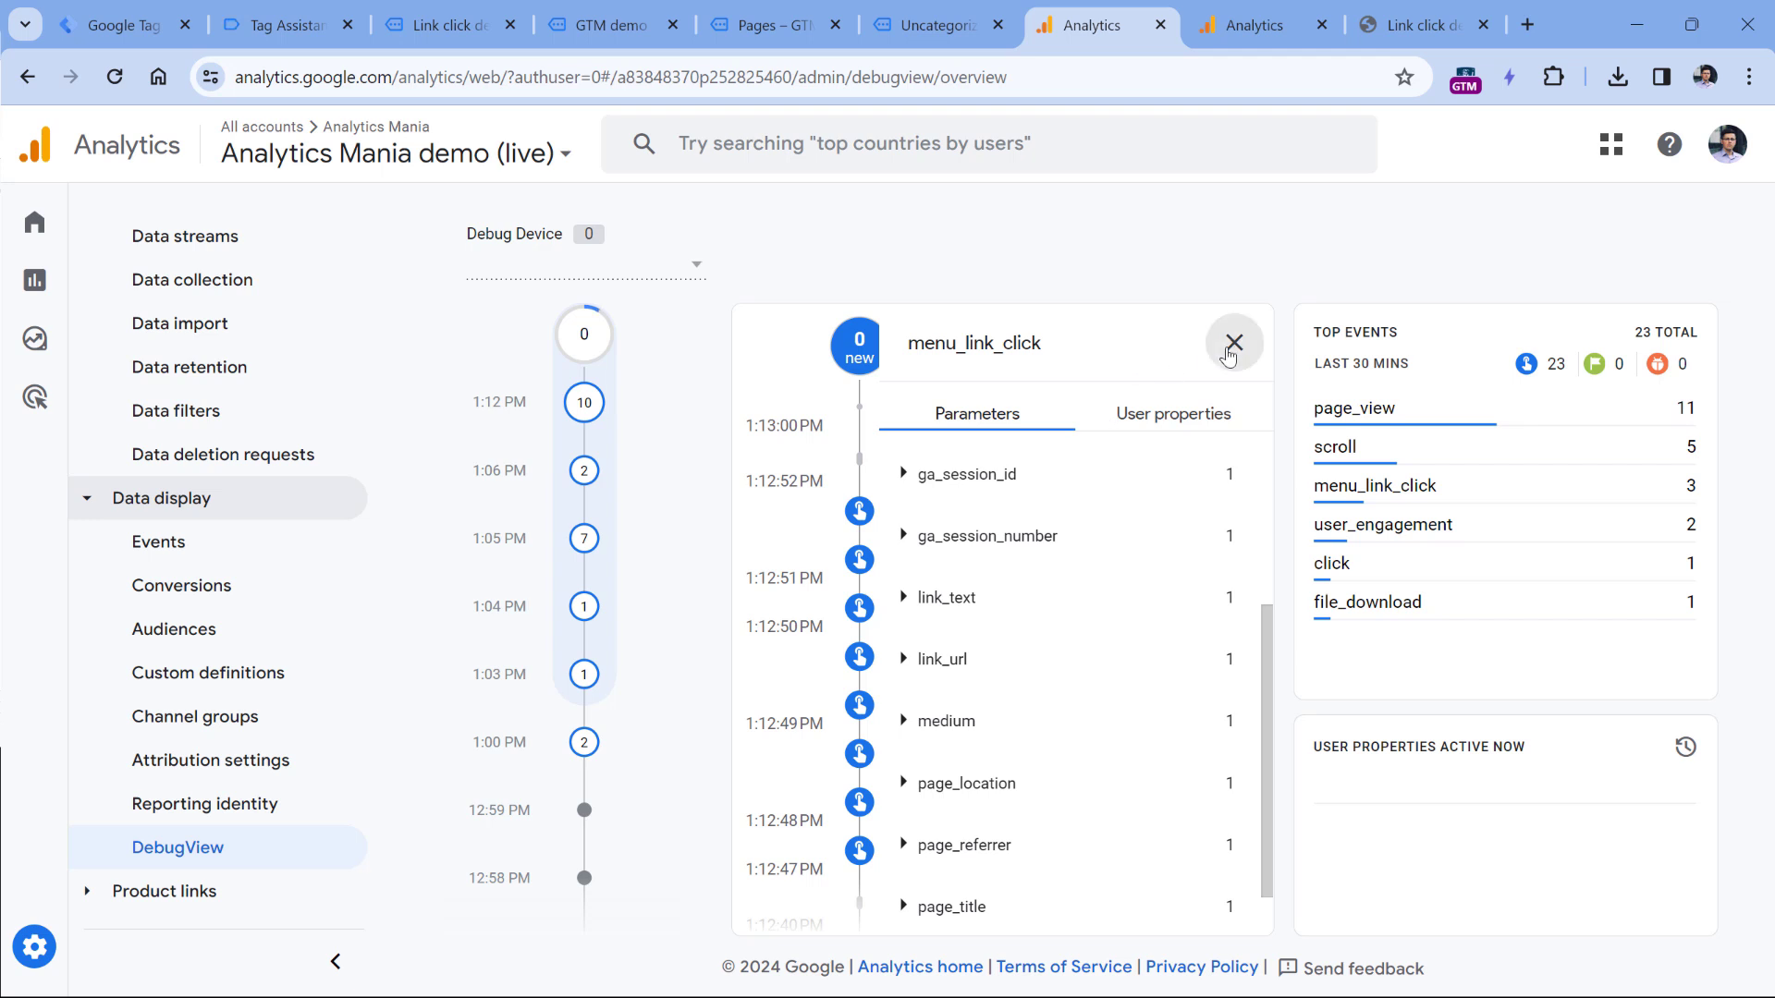
click(1235, 343)
Step: Look into the other two menu_link_click events, check the latest one's link_url value, and return to Tag Manager
scroll(1077, 647, down, 2)
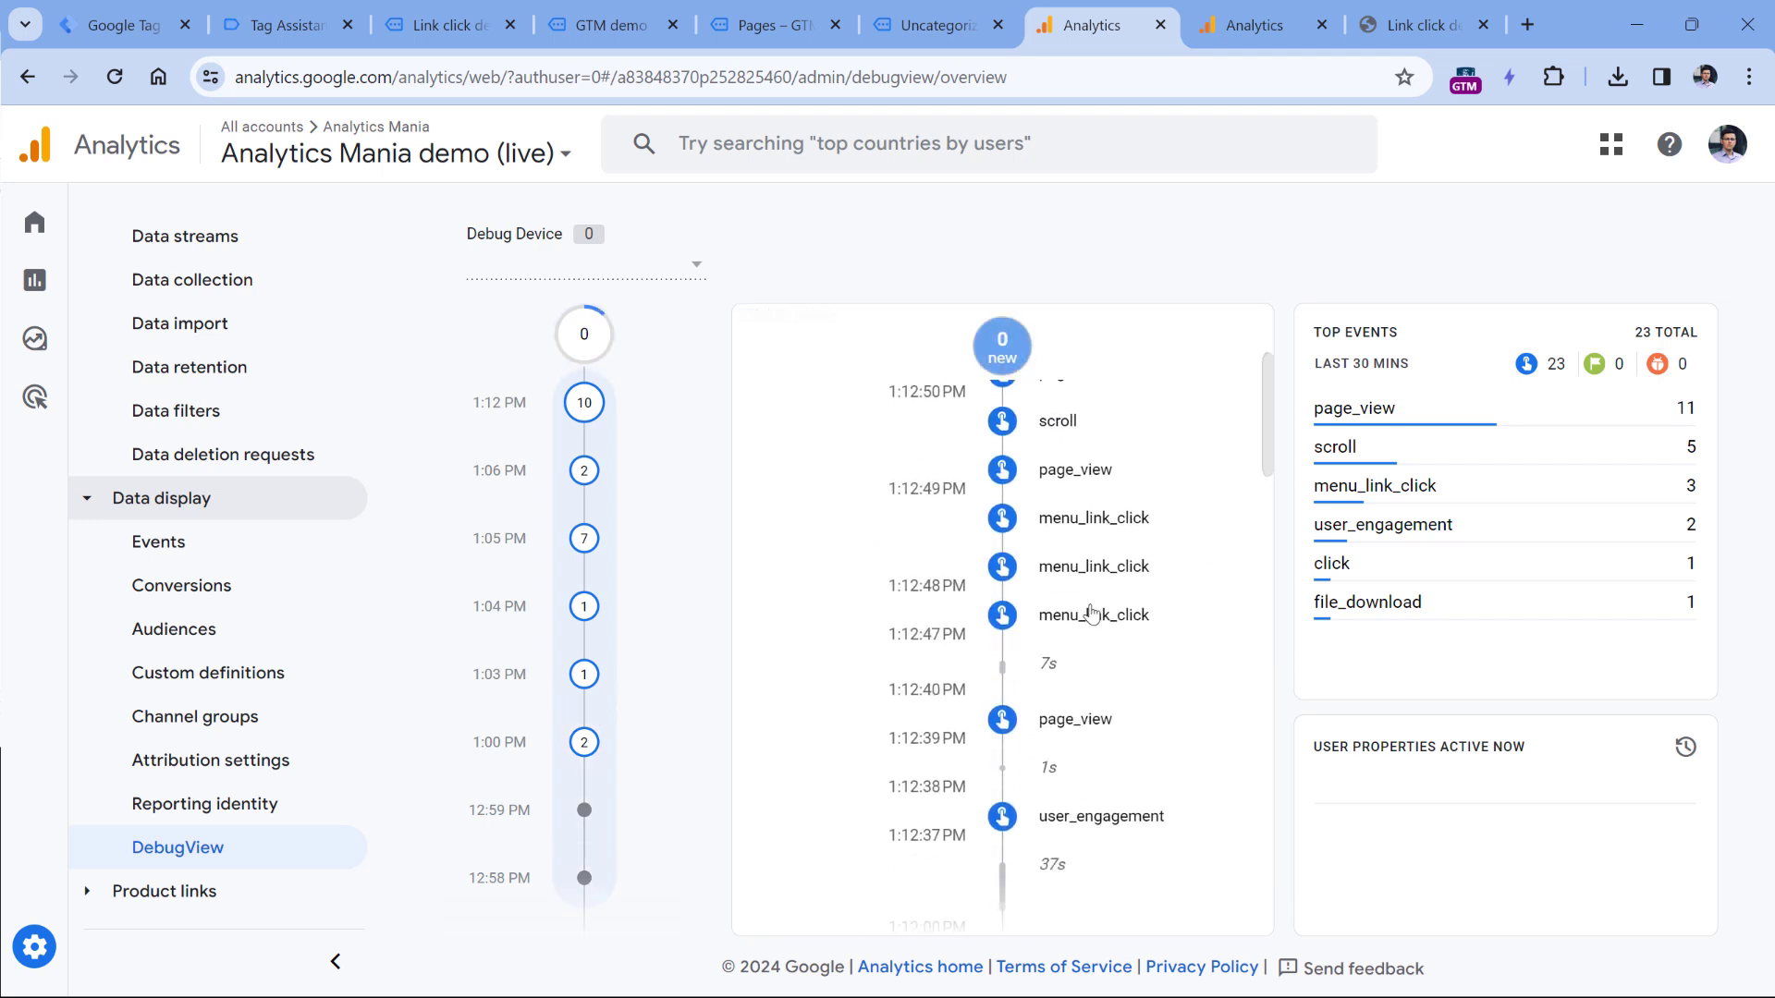
click(1091, 566)
click(1232, 346)
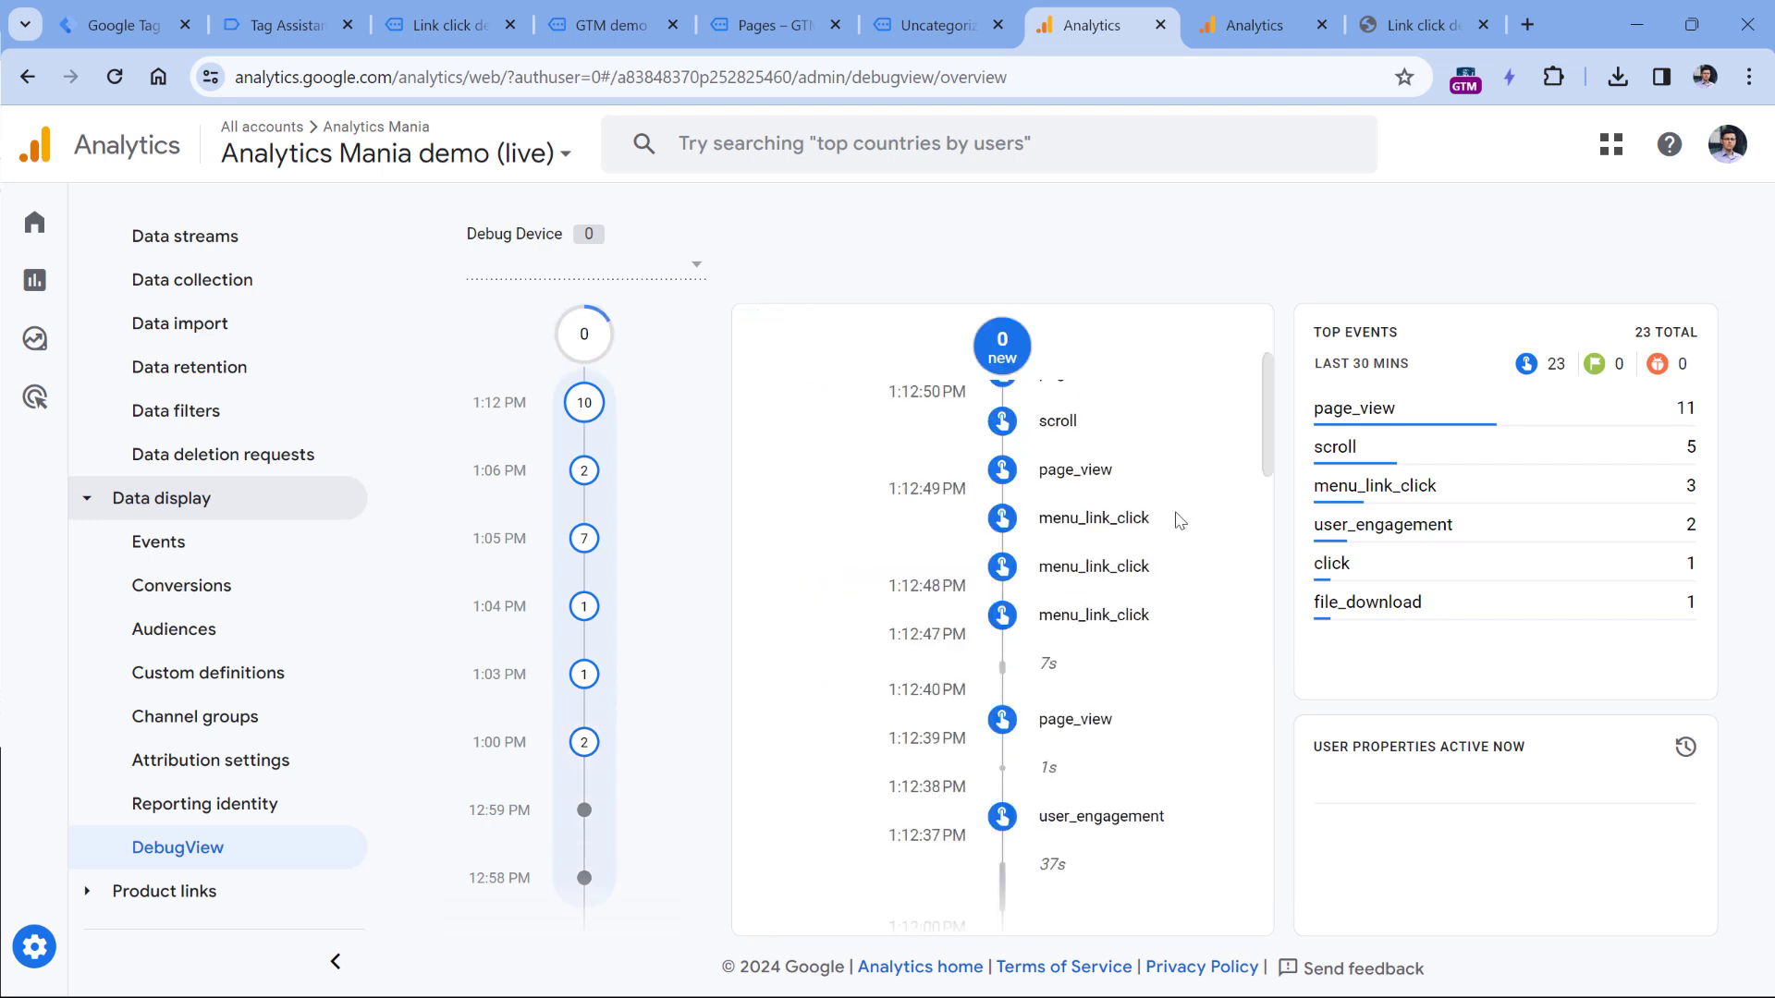
click(1090, 519)
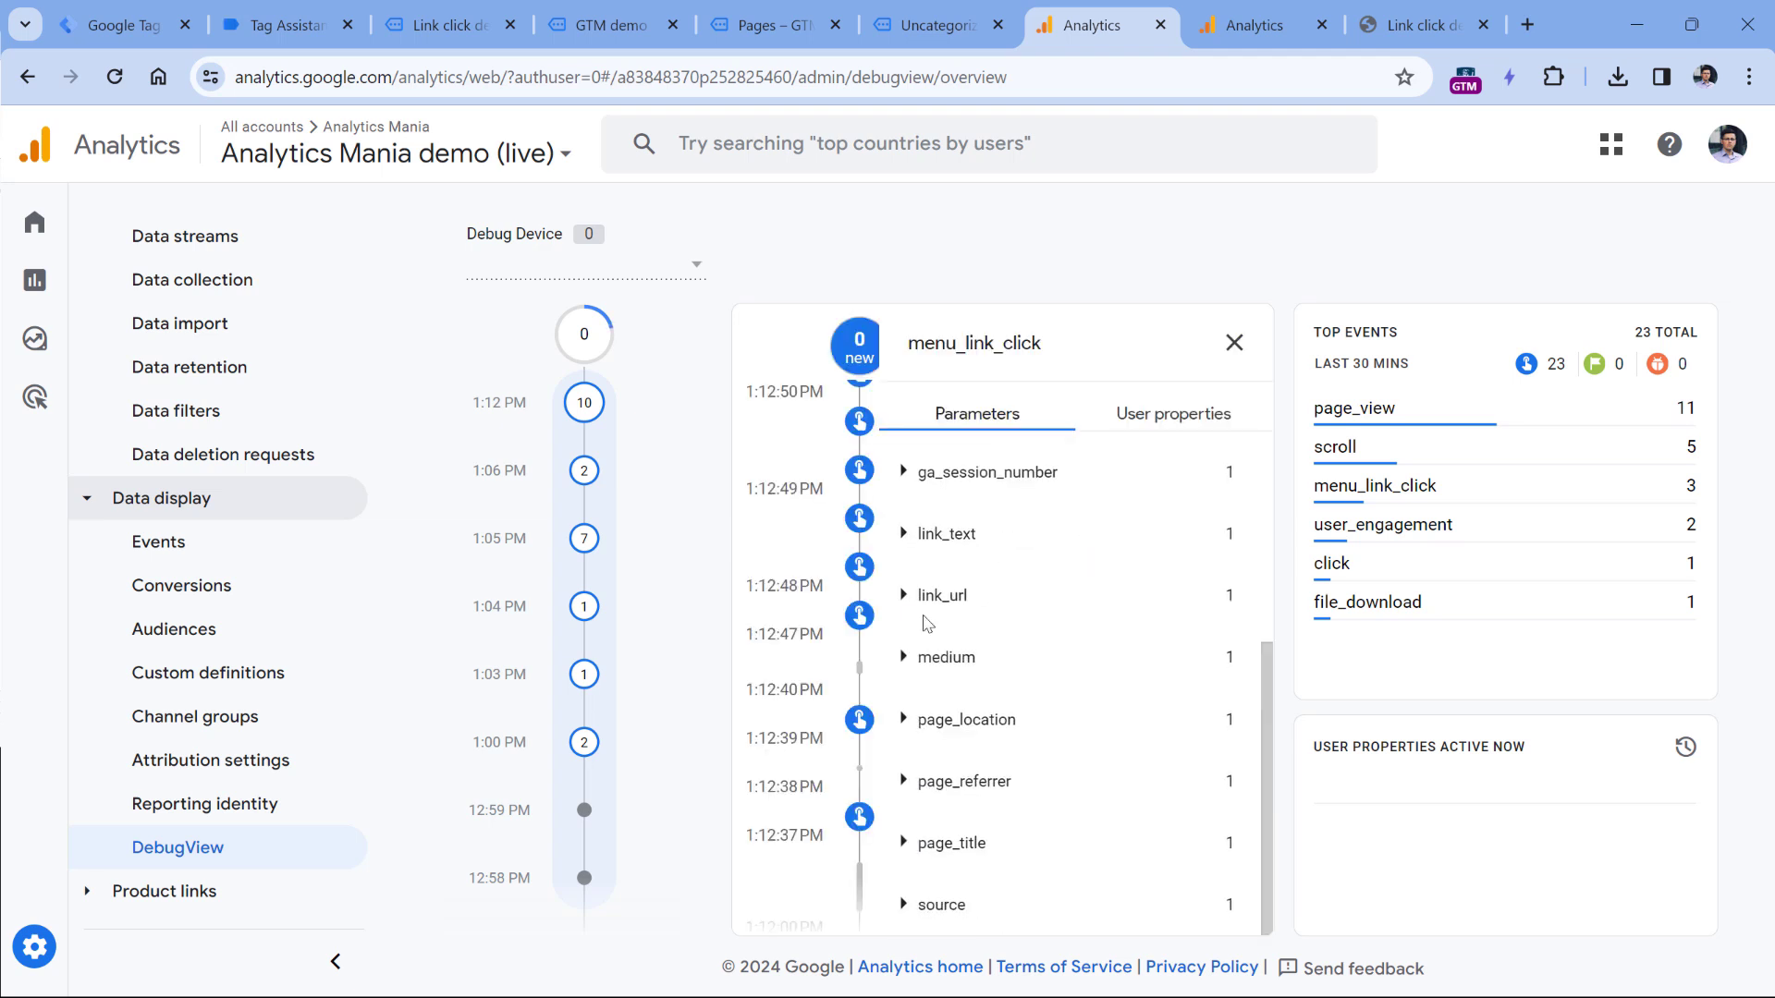
click(903, 595)
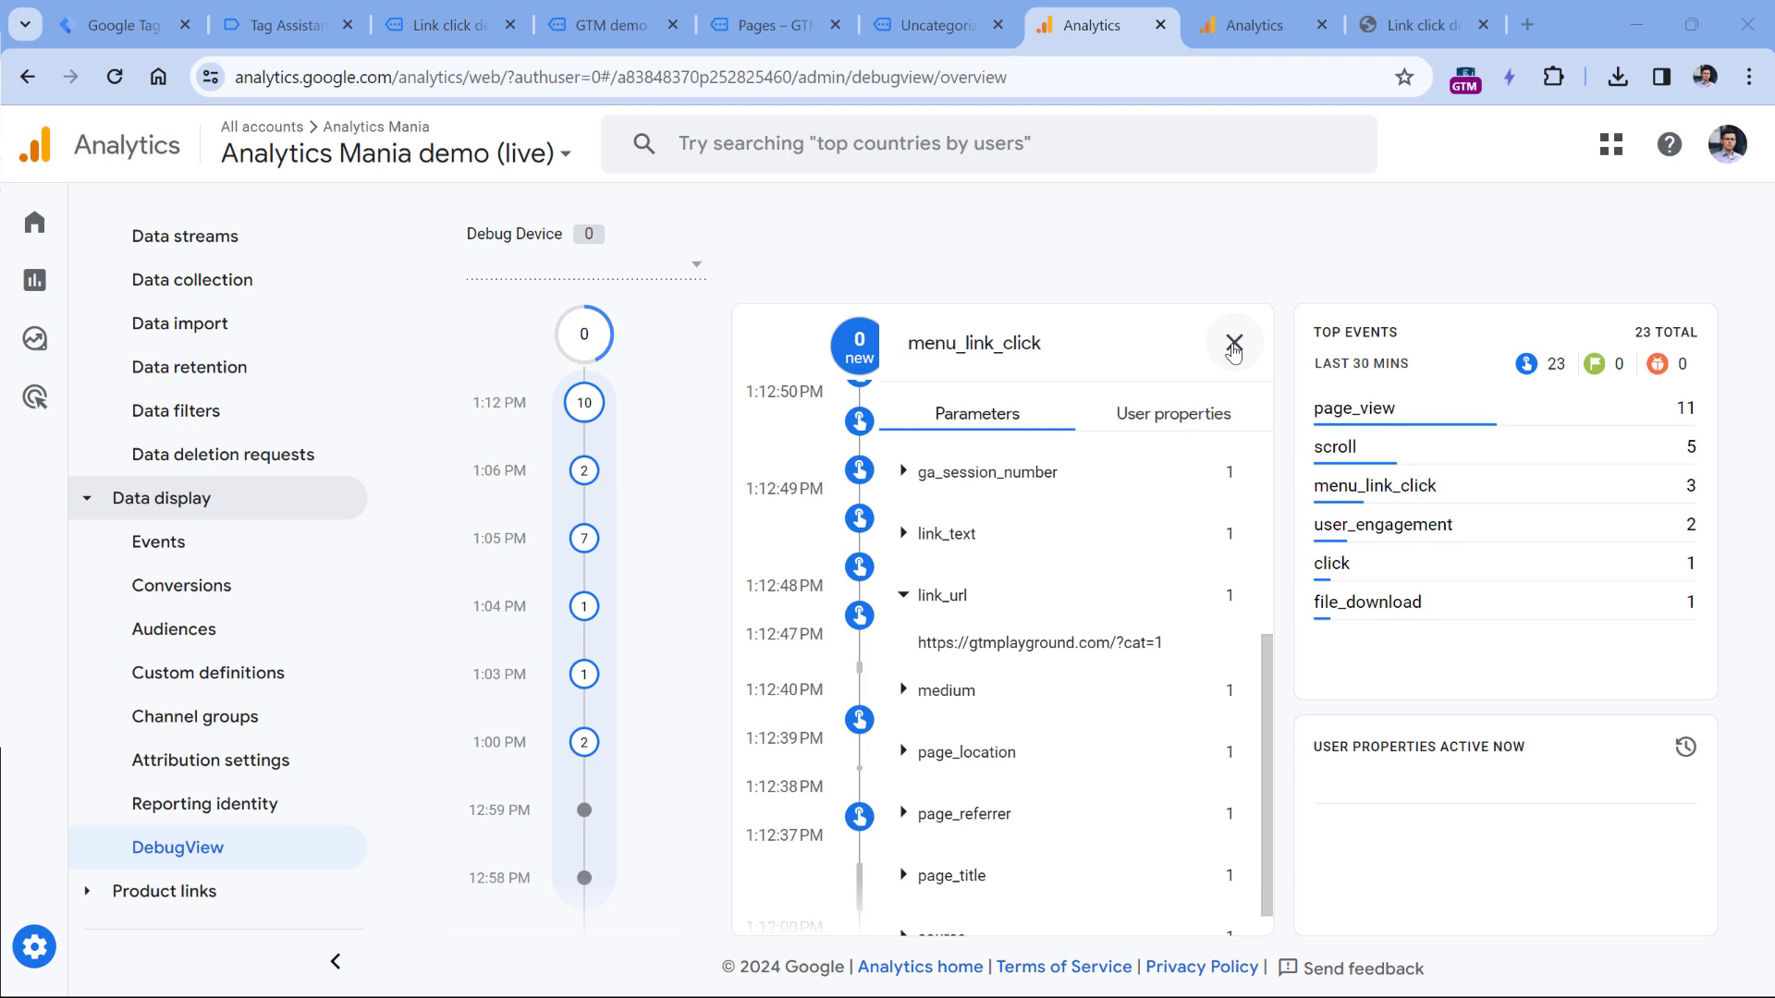
click(120, 21)
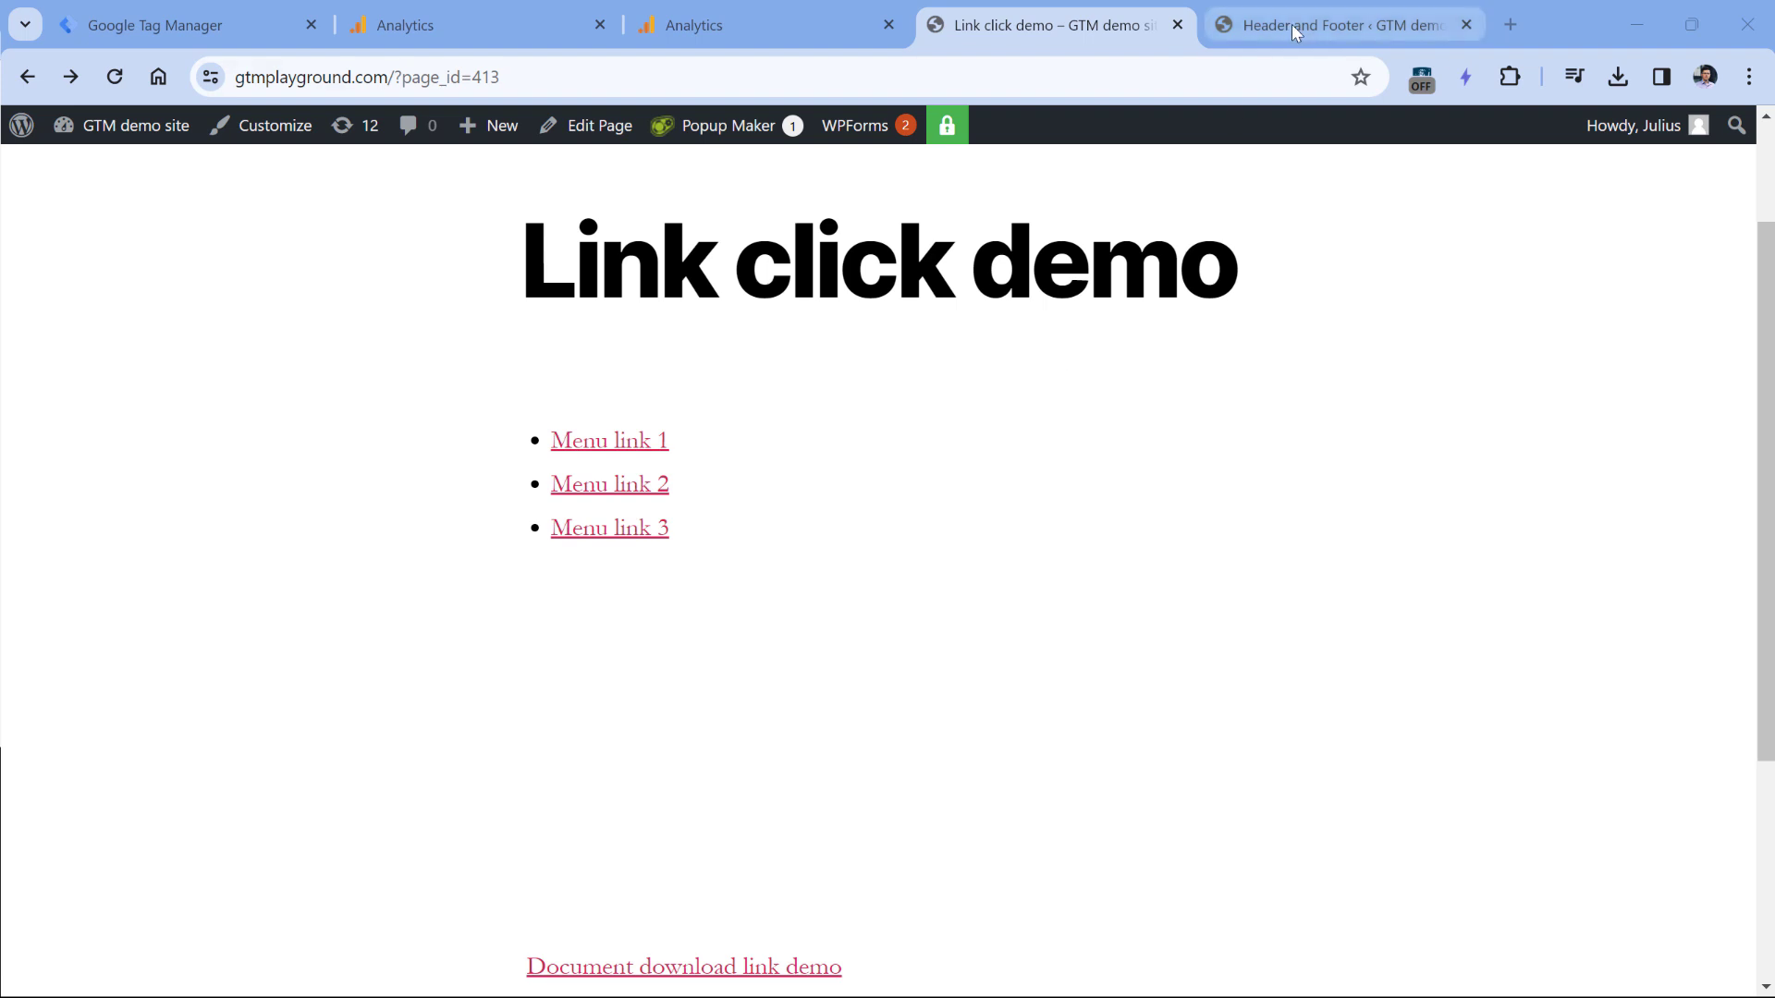
Step: Examine the Google tag (gtag.js) snippet and its Measurement ID in the WordPress Header and Footer head code for every page
click(1357, 27)
scroll(449, 488, up, 2)
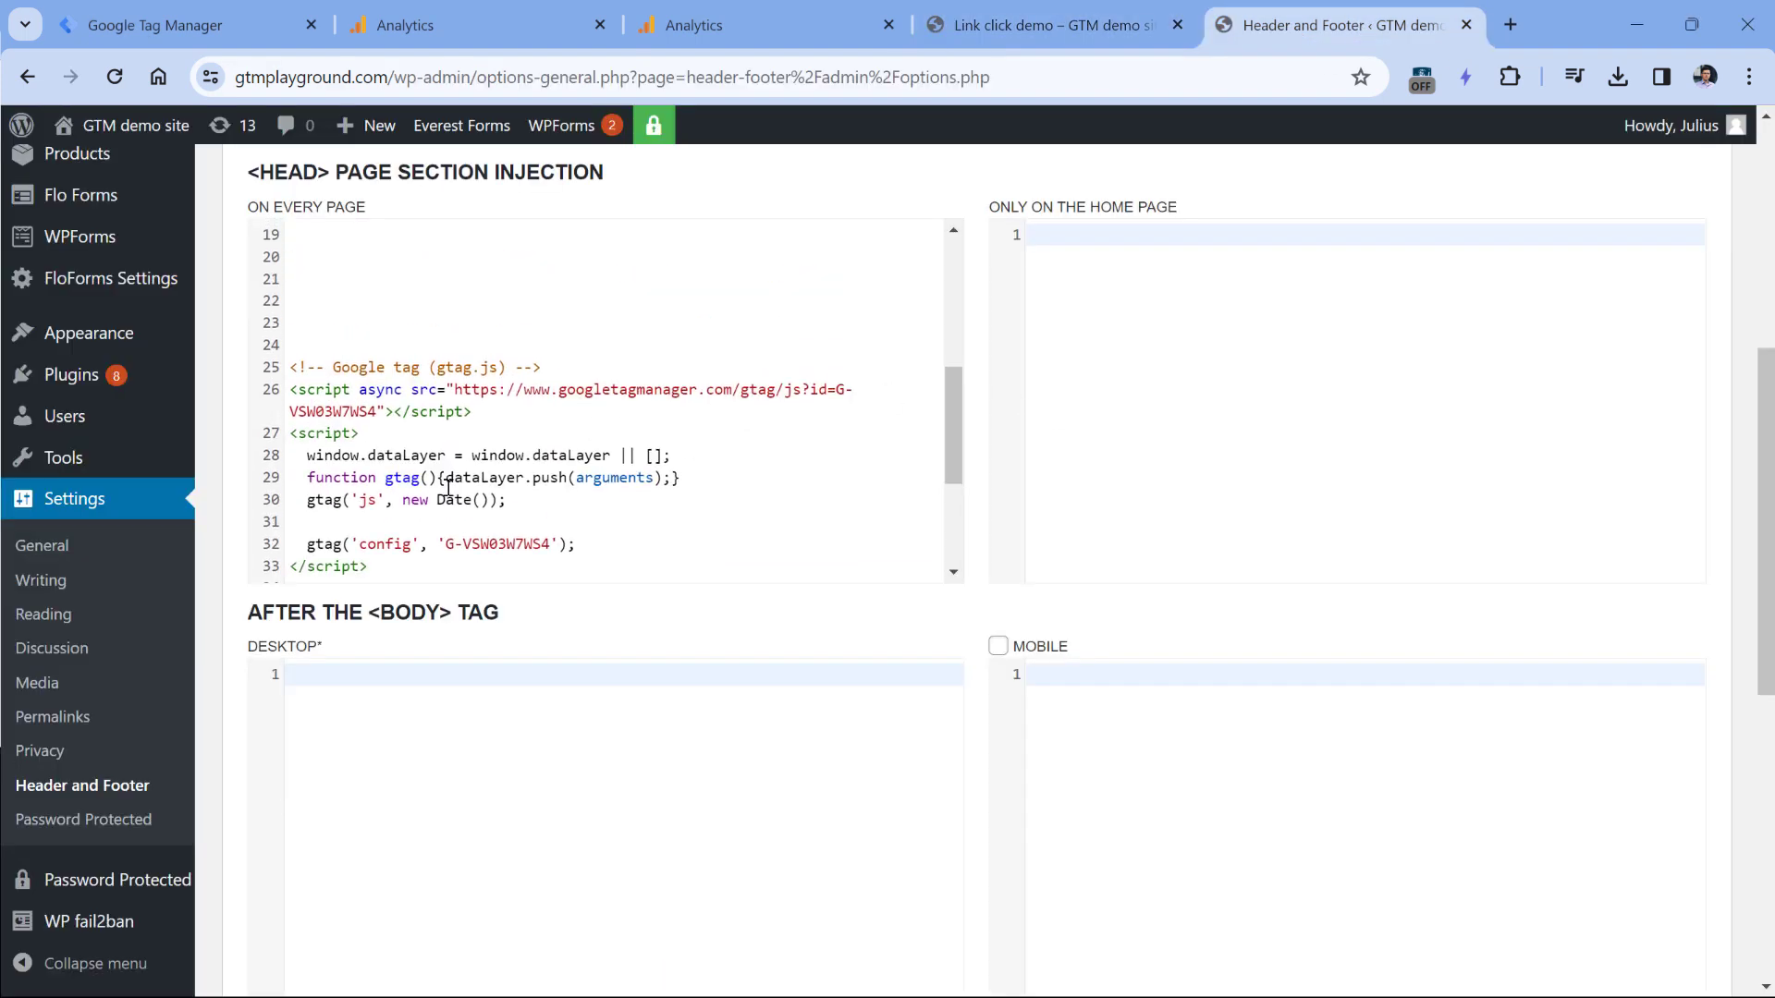
scroll(952, 408, down, 1)
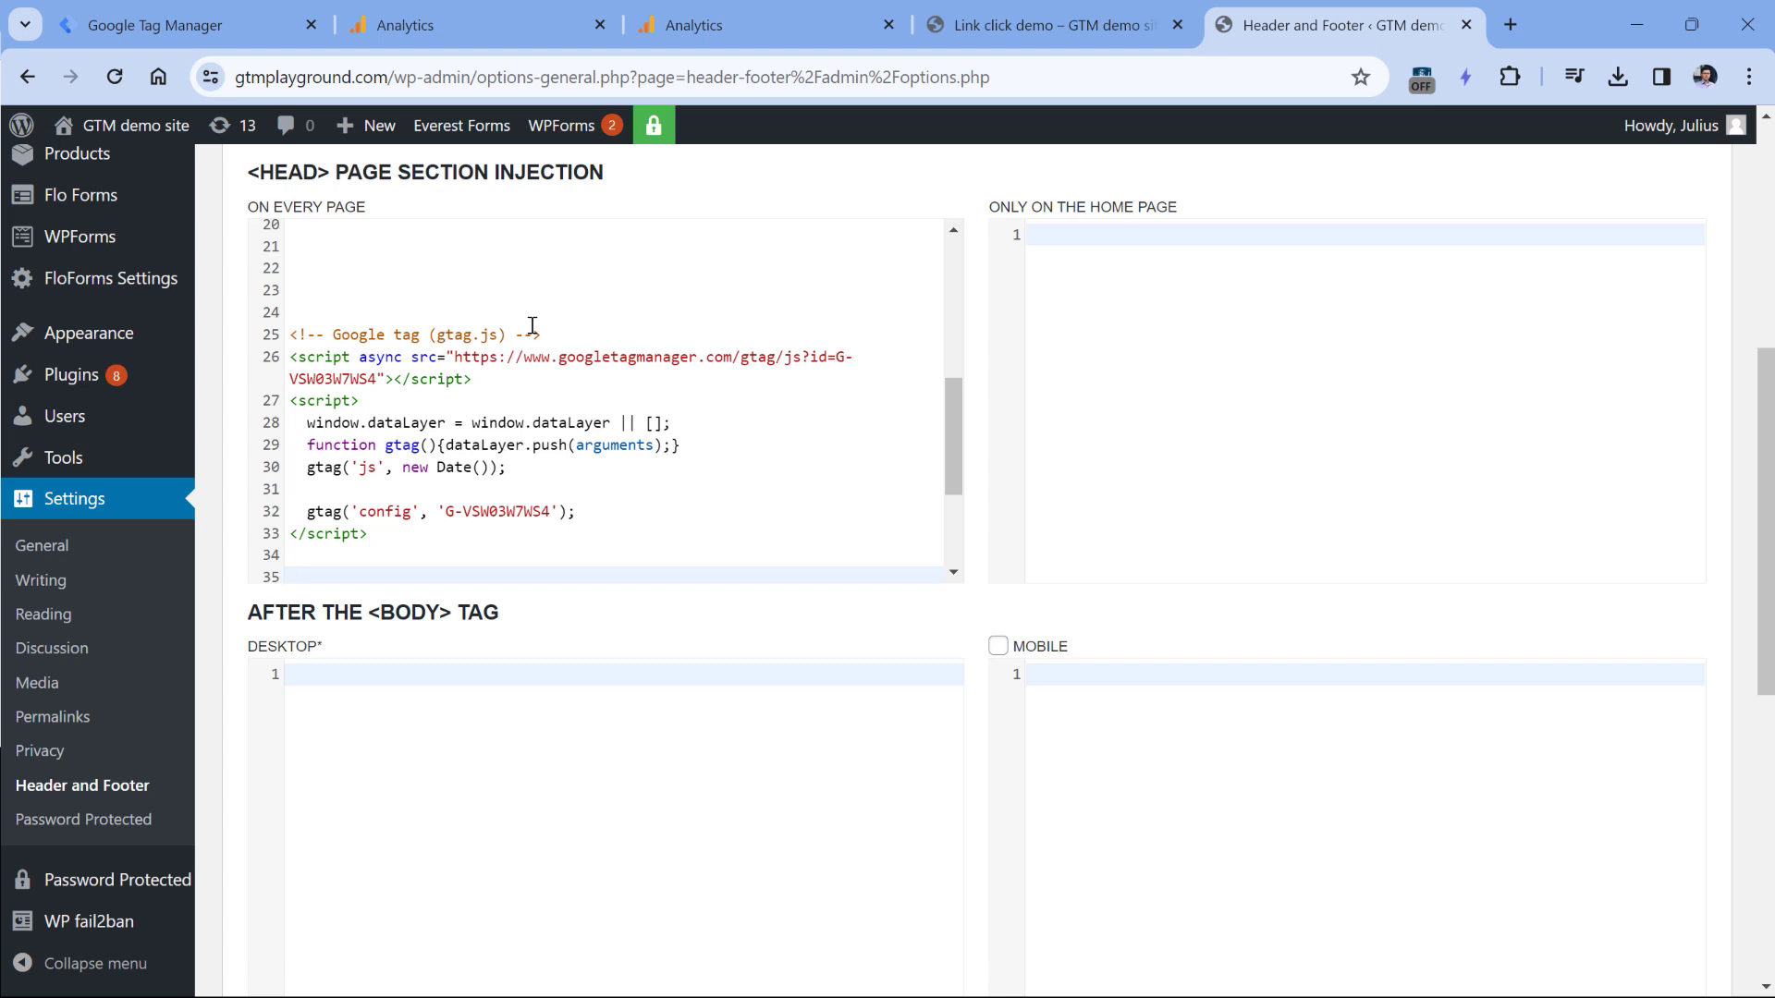
drag(504, 566, 607, 321)
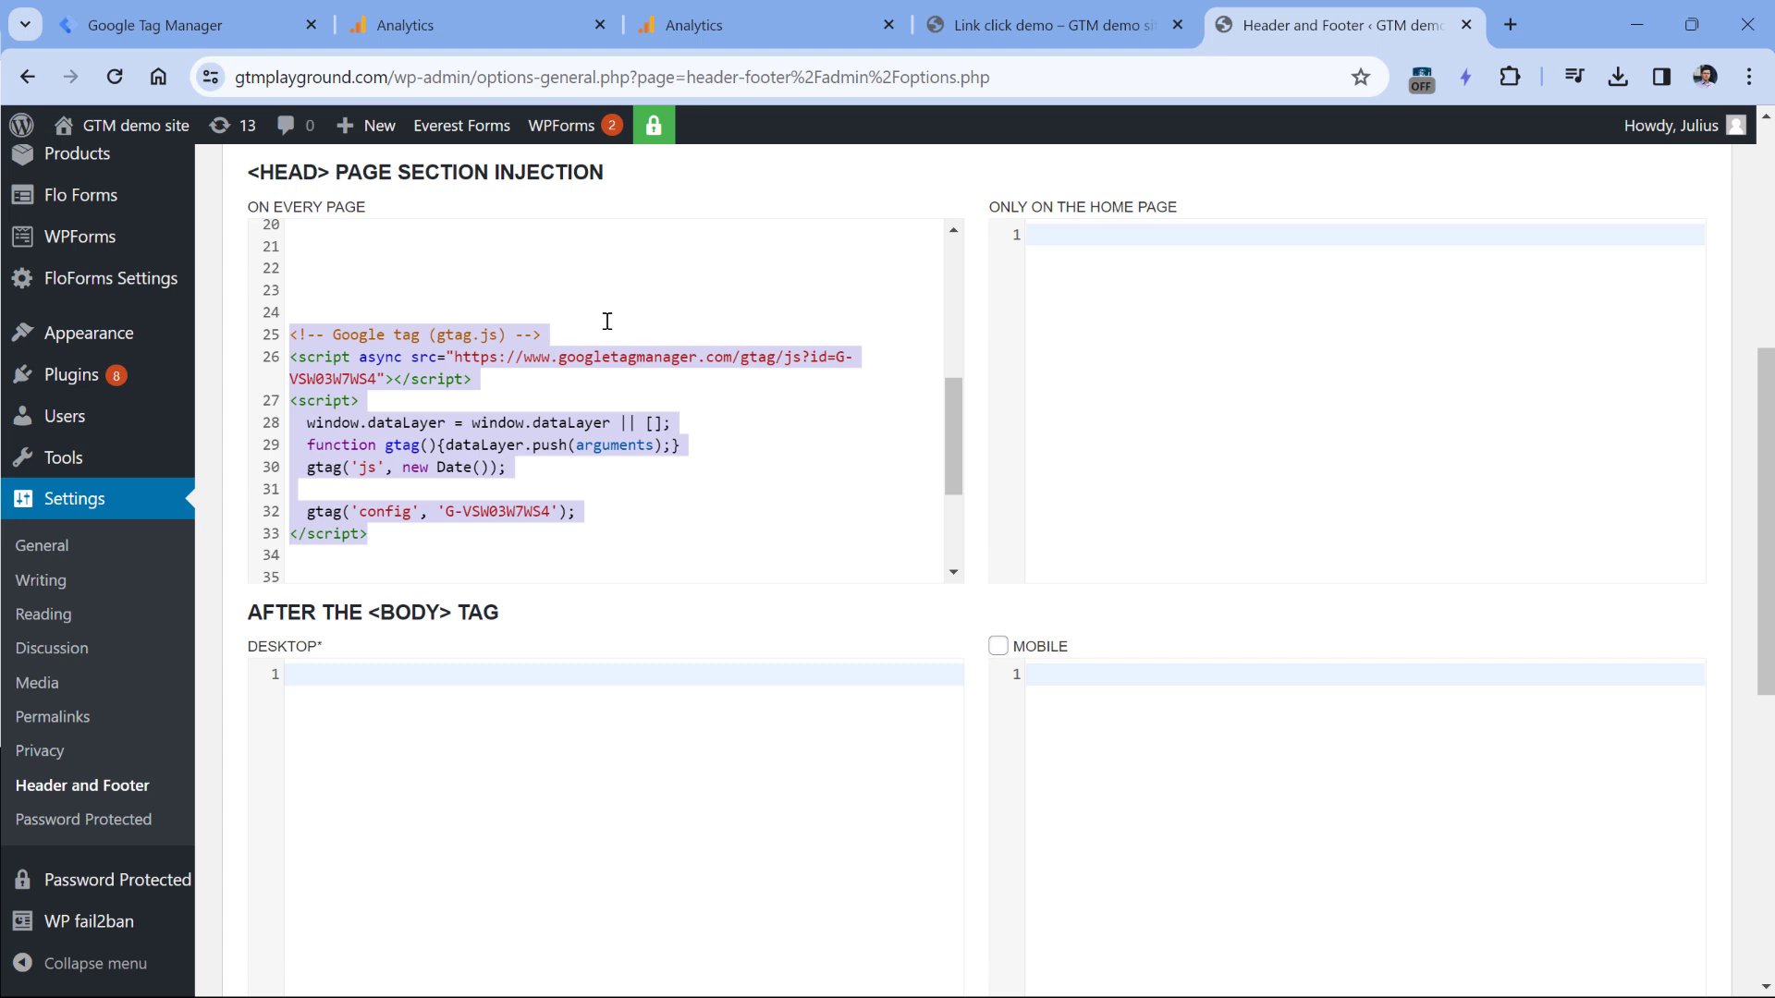
click(449, 517)
drag(446, 515, 557, 511)
click(602, 516)
scroll(954, 463, down, 1)
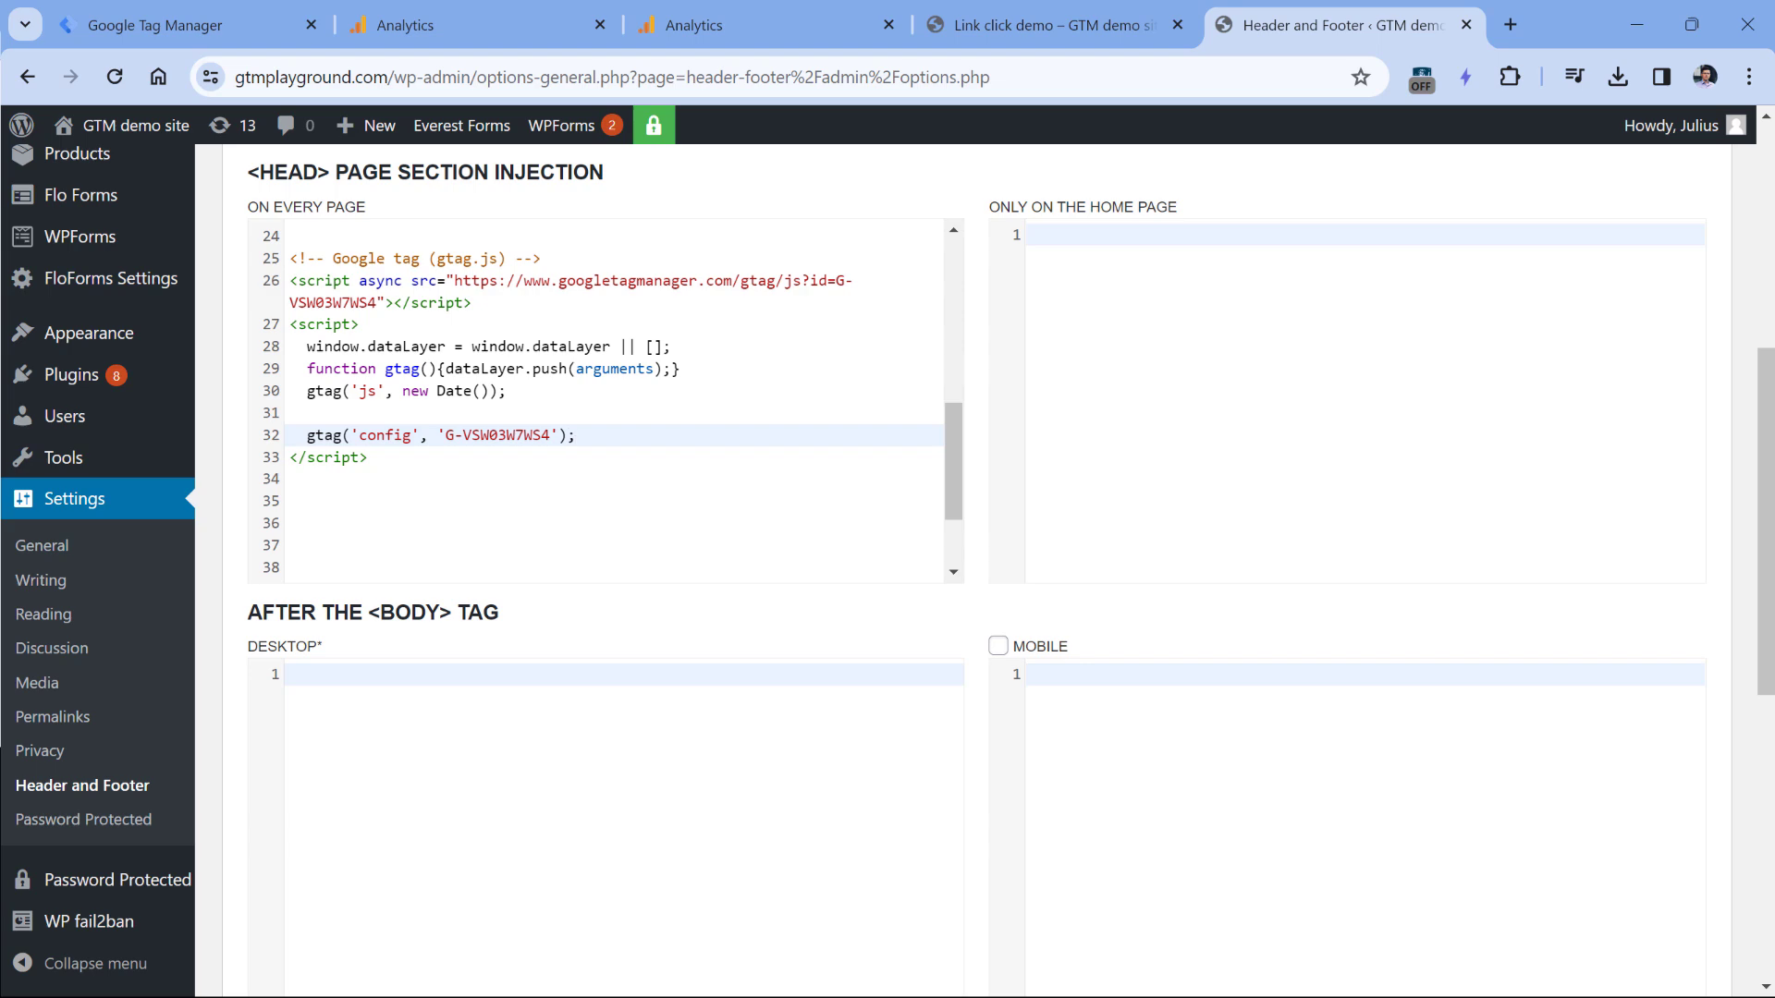
Step: Below the Google tag snippet, add a script with a document click listener that checks whether event.target.tagName equals "A"
click(354, 509)
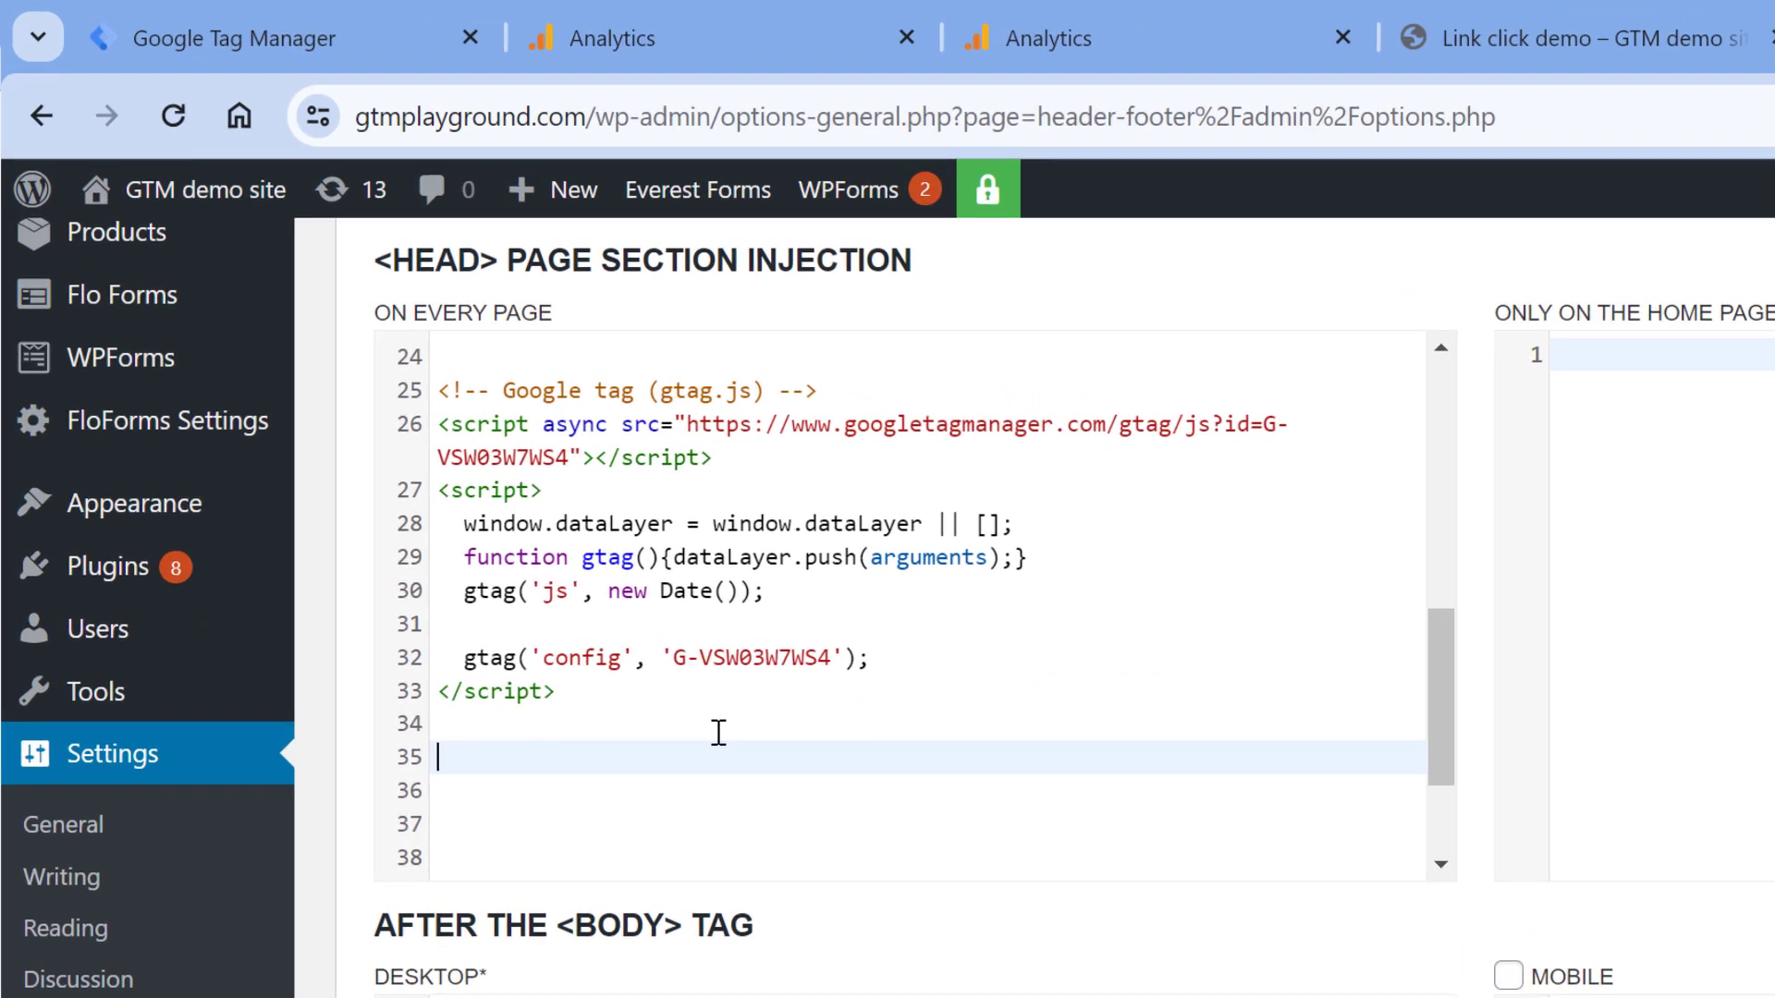
text(<script>     document.addEventListener("click", function(event) {     if (event.target.tagName === "A") {      } }); </script>)
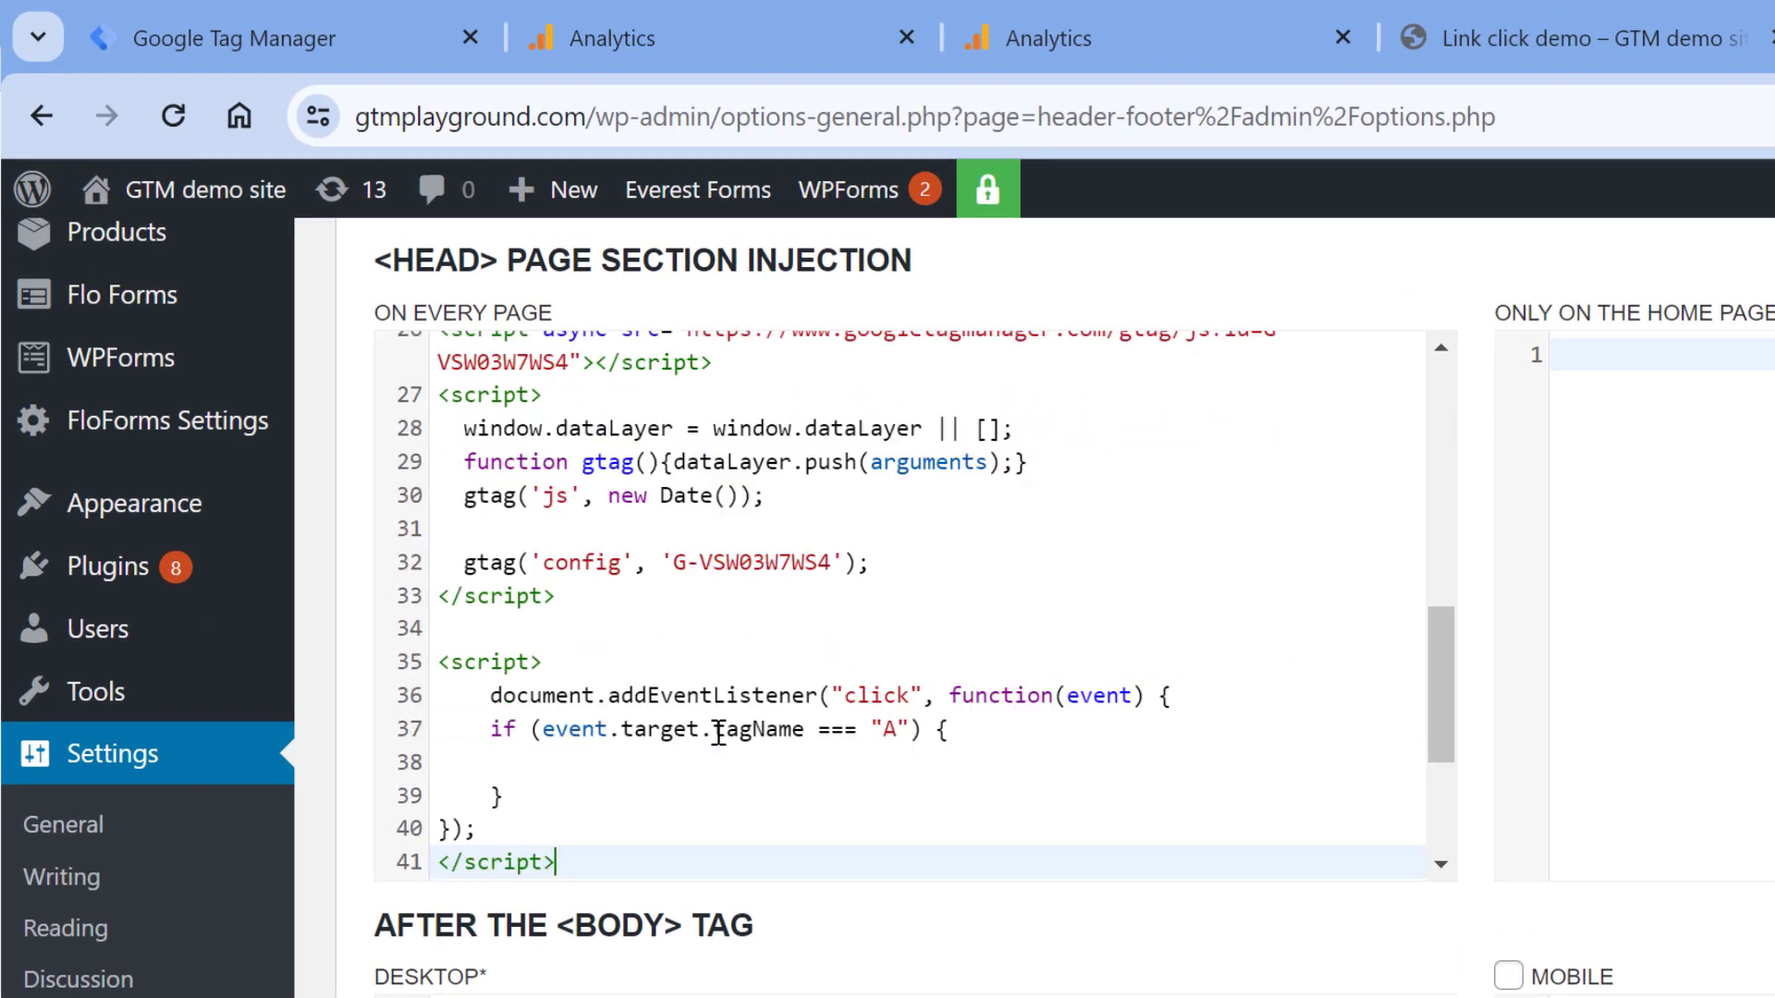
click(534, 630)
scroll(1057, 666, down, 2)
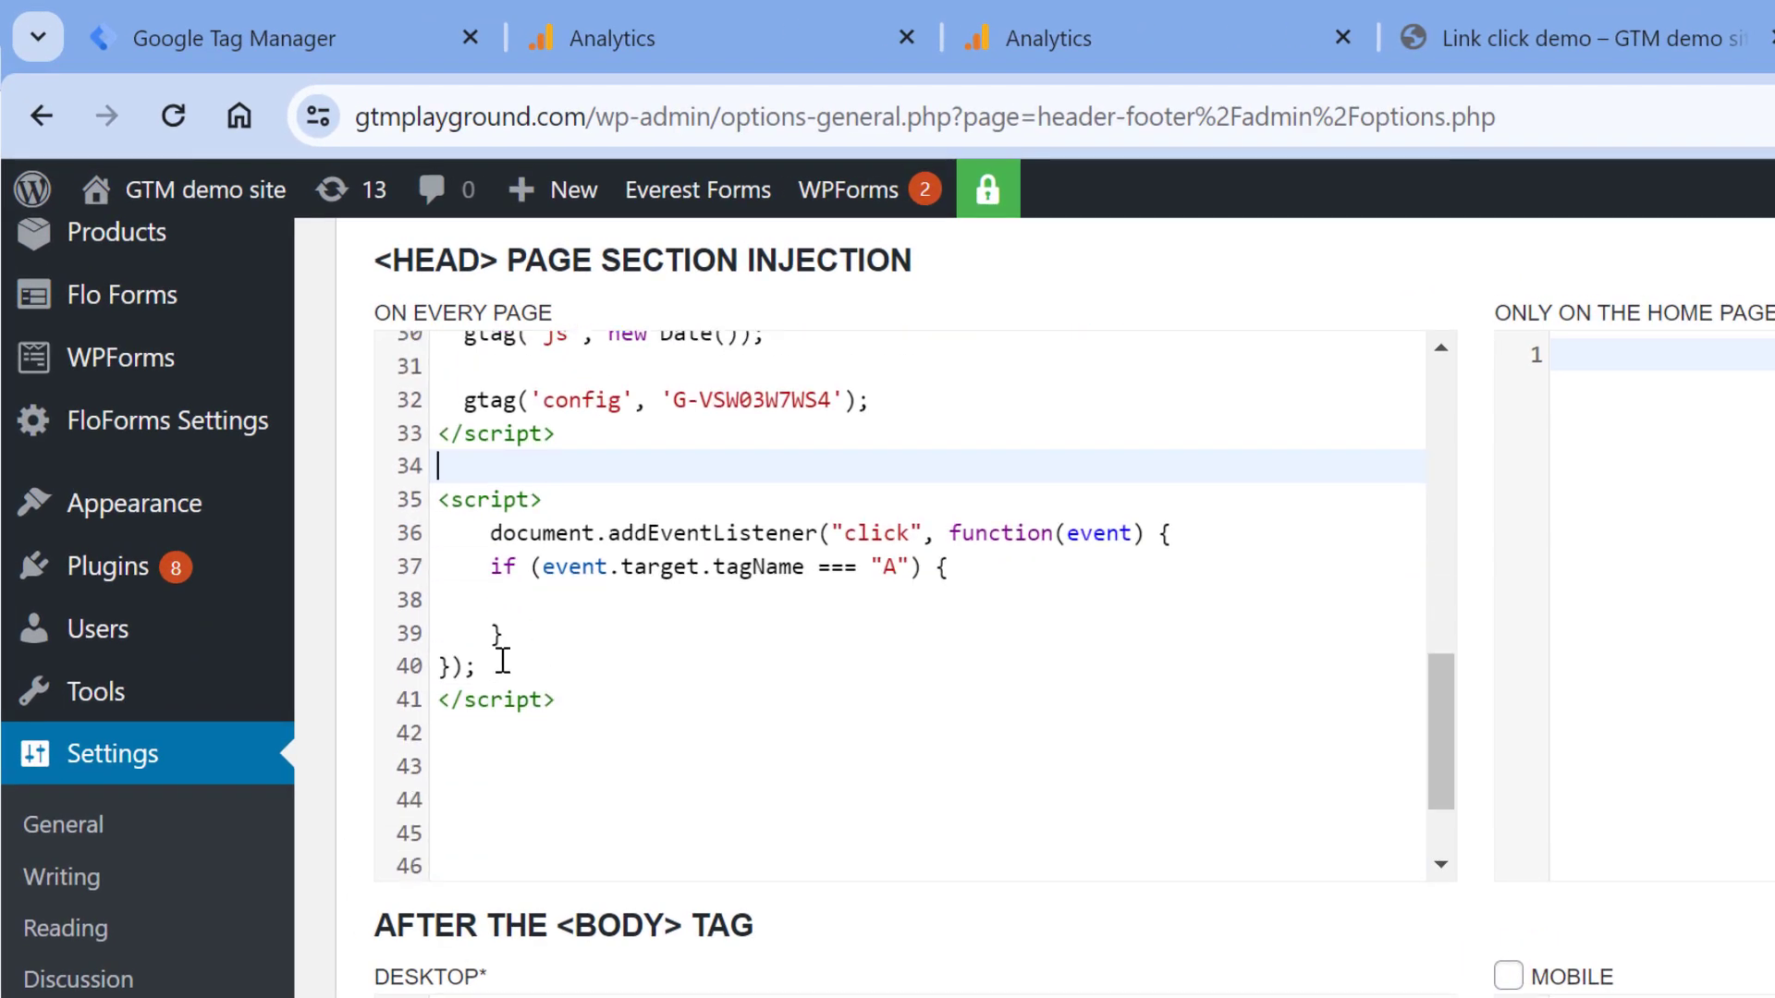
double_click(867, 537)
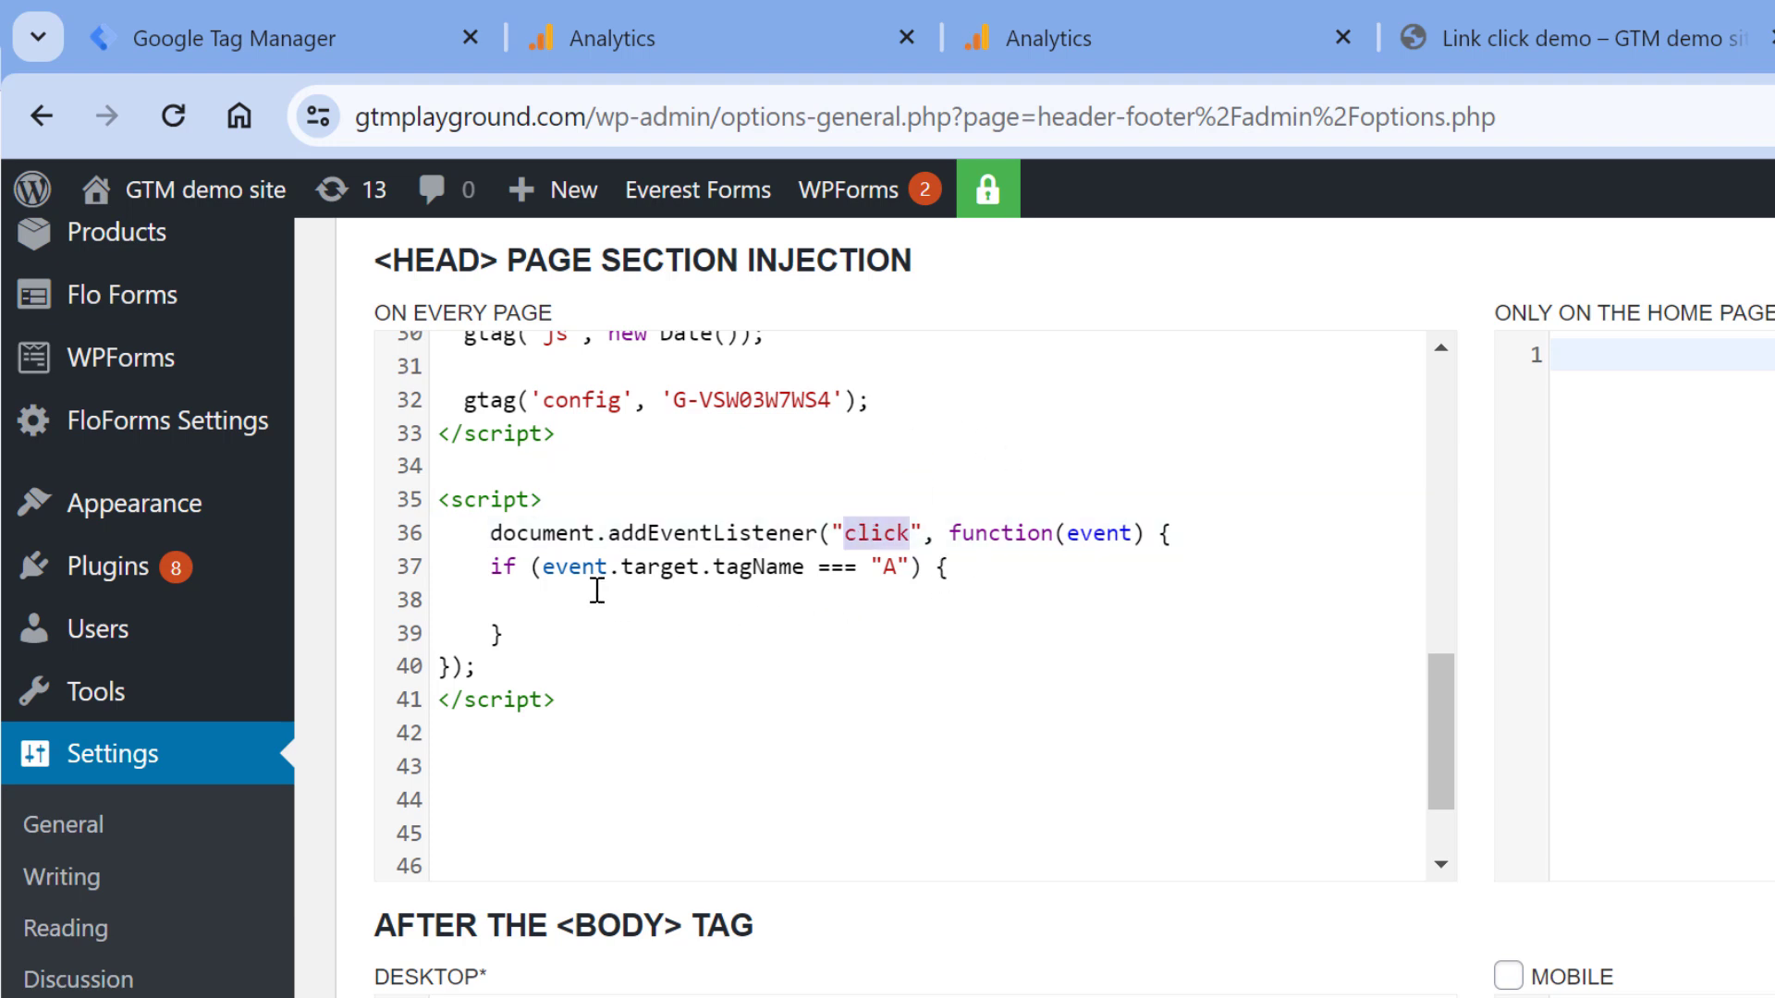
double_click(890, 567)
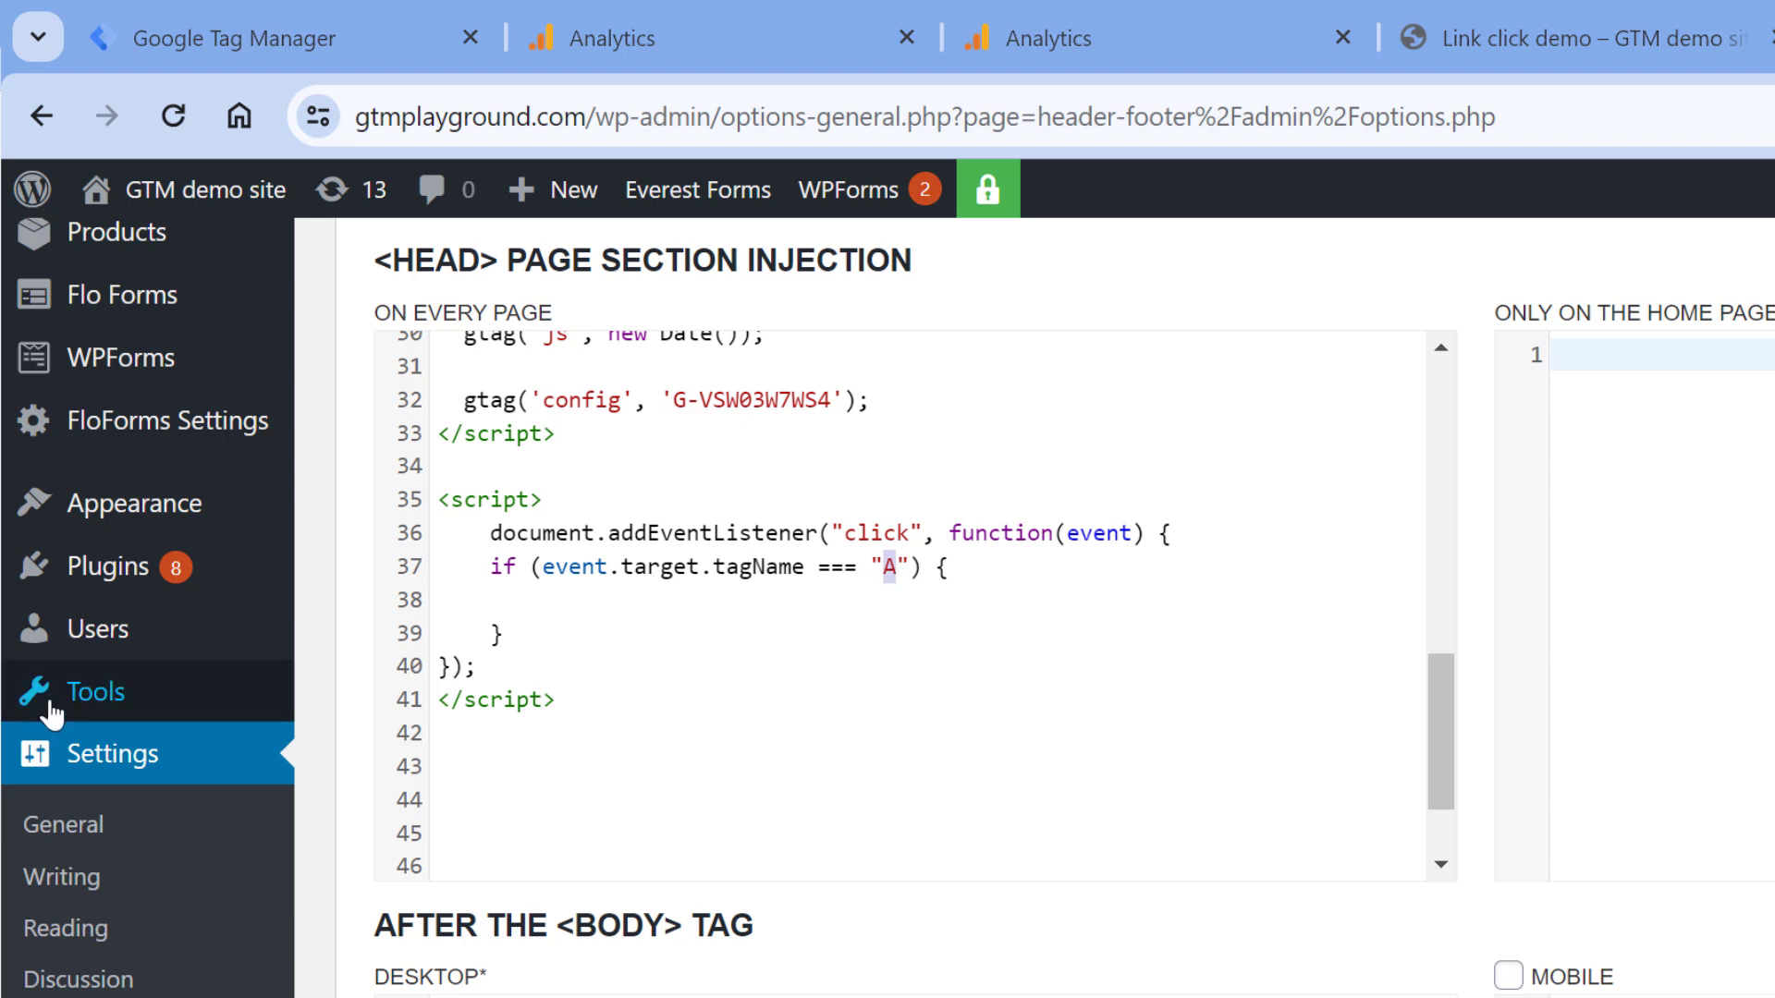
Step: Inside the condition, add a gtag link_click event with link_text, link_url, link_id and link_classes set to the target's innerText, href, id and className
text(gtag('event', 'link_click',{     'link_text' : event.target.innerText,     'link_url' : event.target.href,     'link_id' : event.target.id,     'link_classes' : event.target.className }))
click(547, 638)
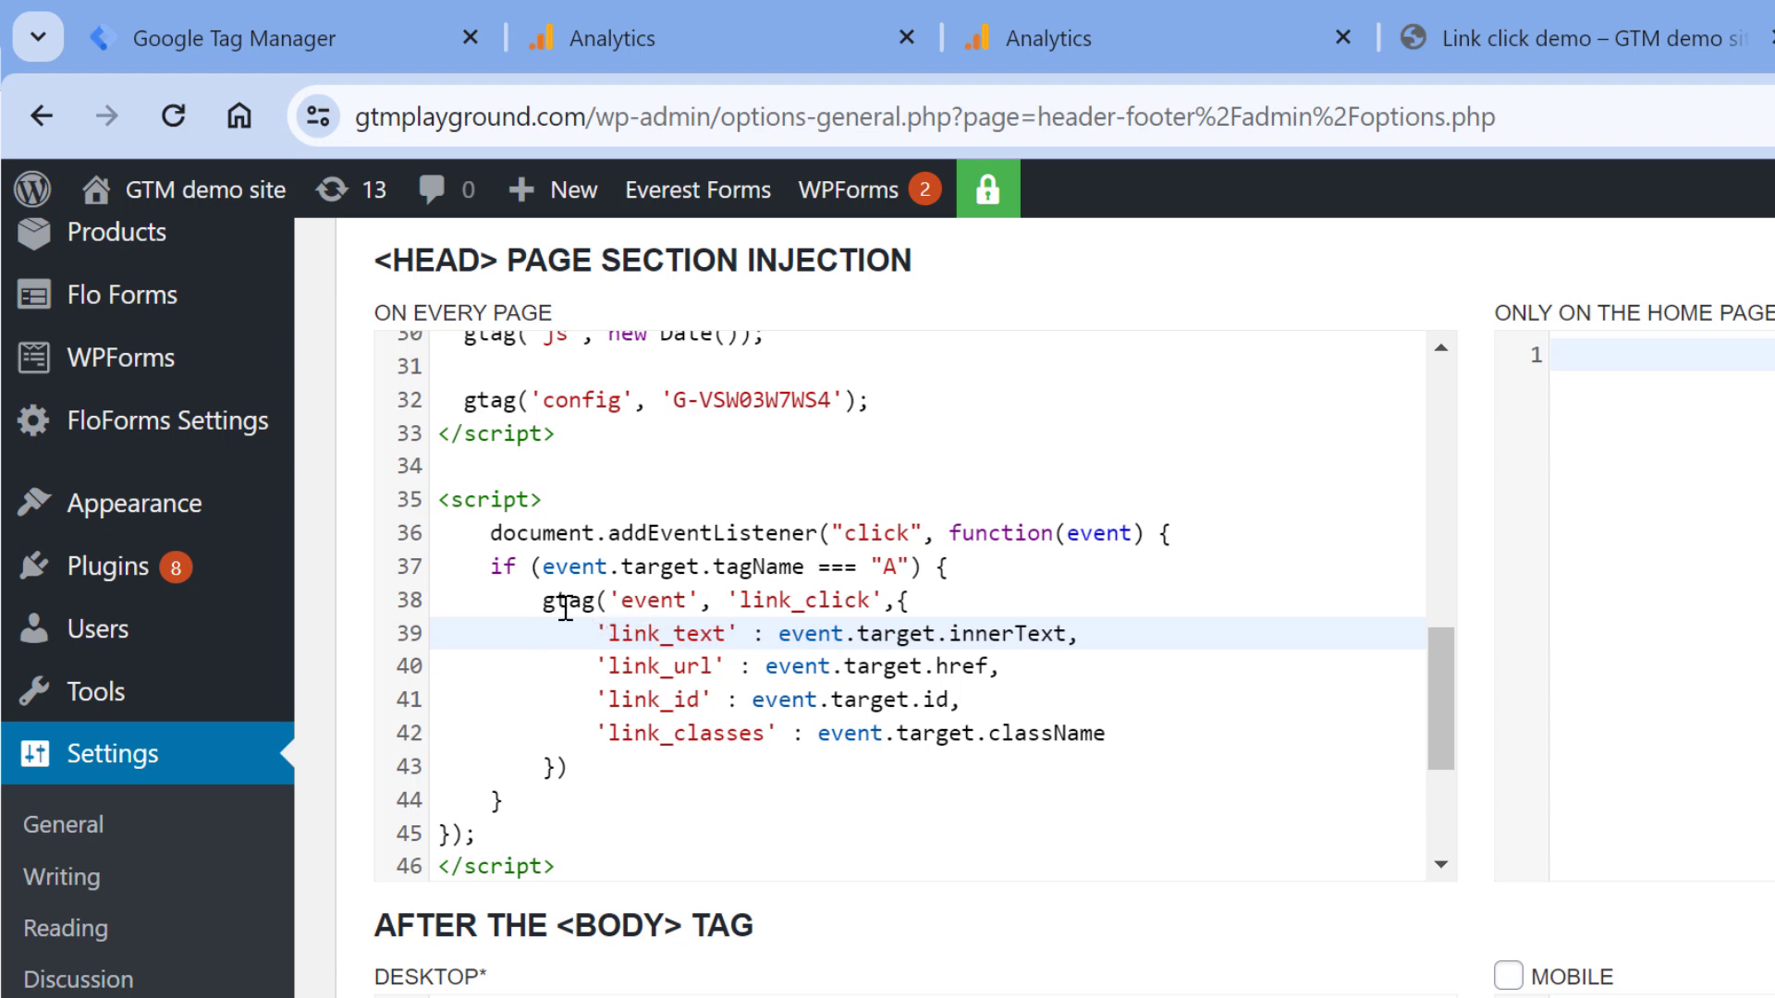
click(798, 601)
double_click(798, 601)
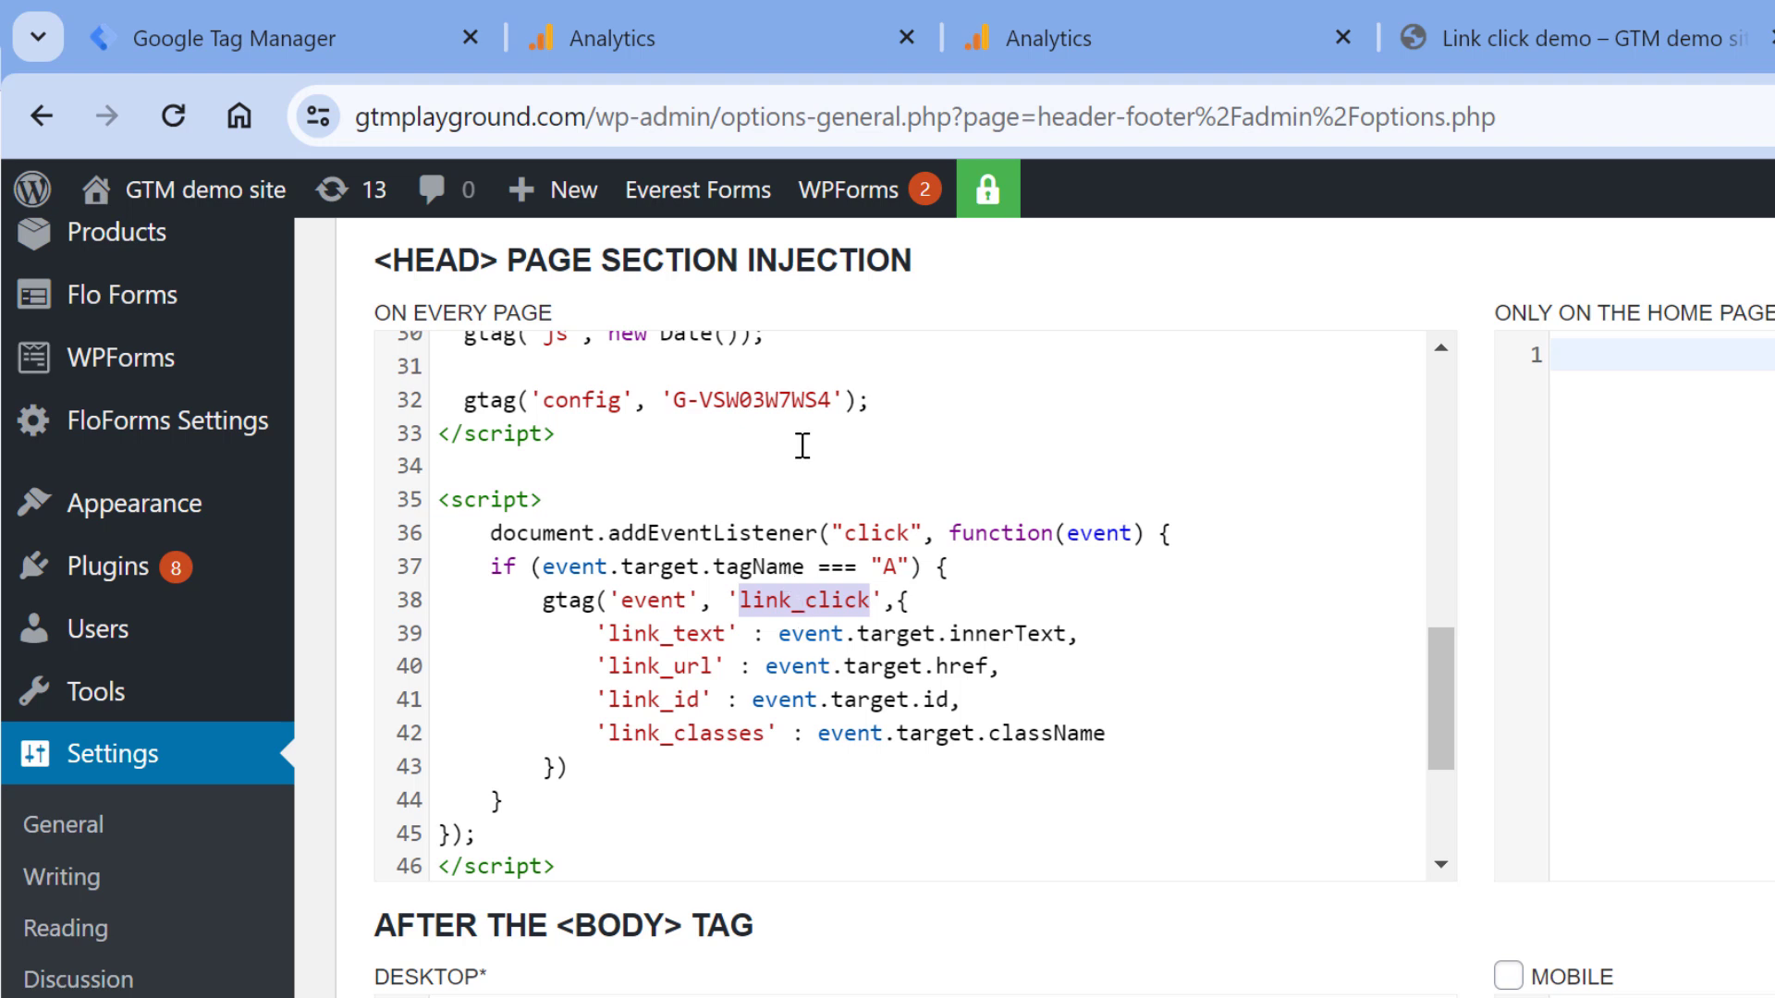
Step: Review the link_click event's parameters and the innerText, href, id and className target properties assigned to them
click(668, 647)
click(667, 667)
key(Down)
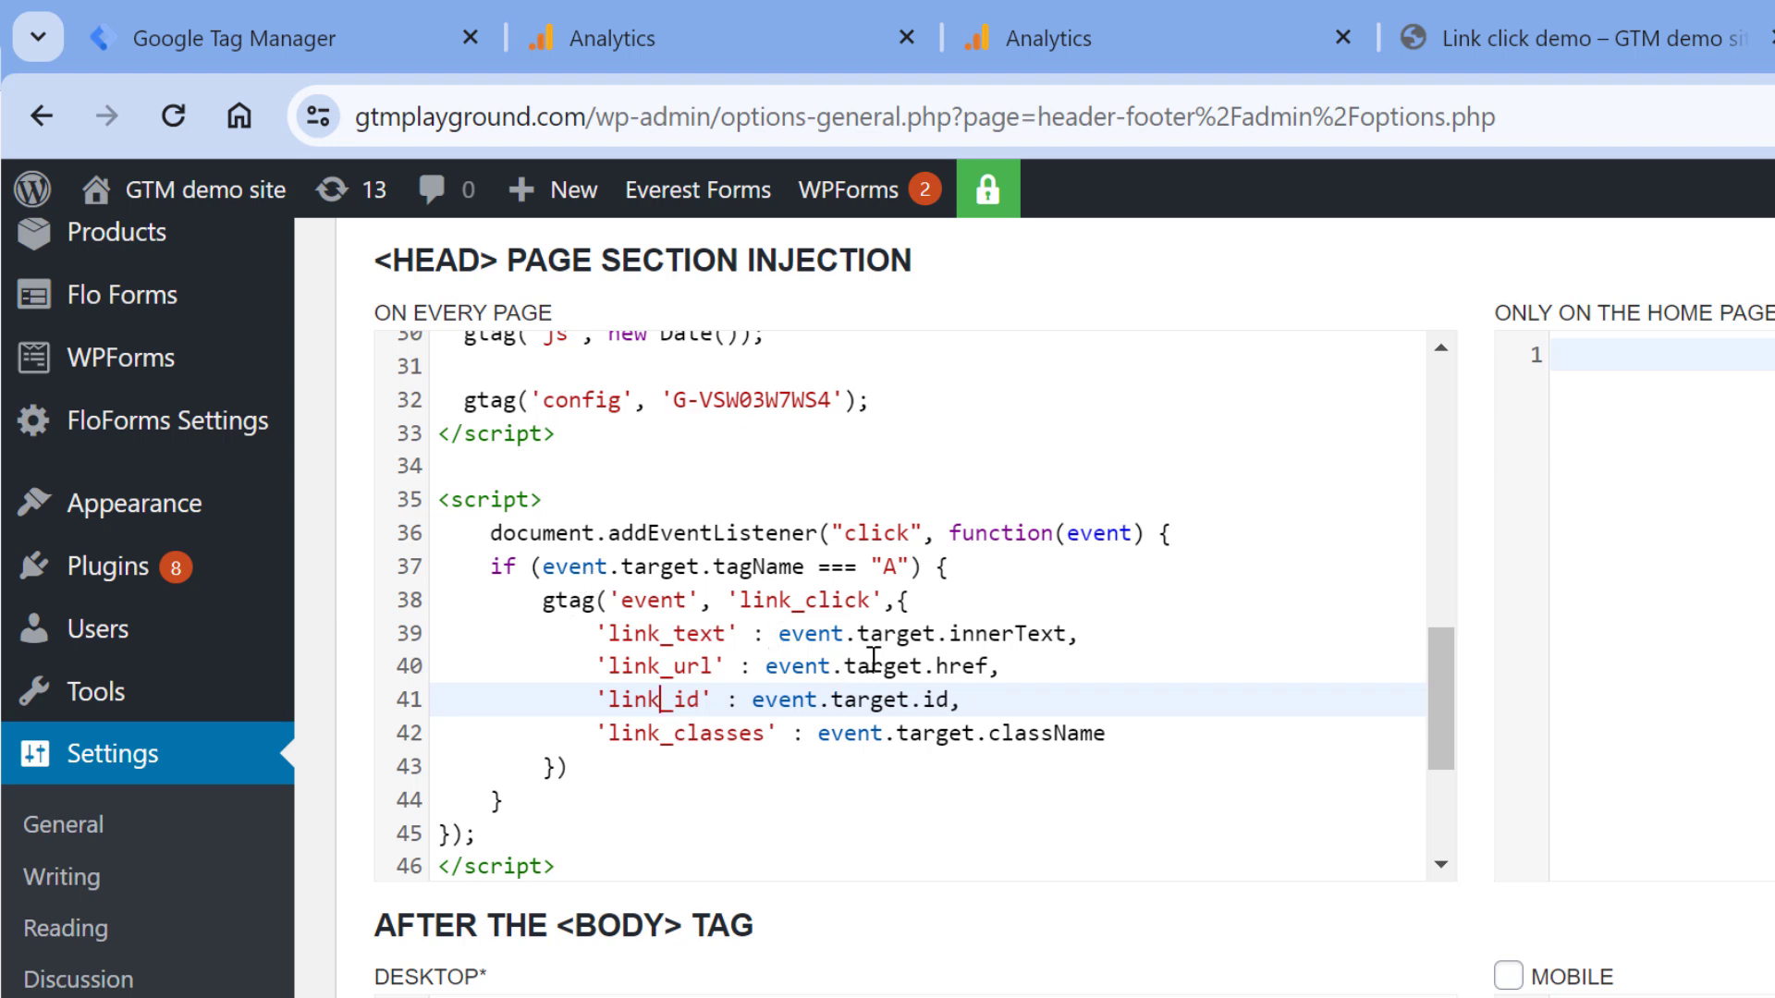
double_click(1028, 635)
double_click(970, 667)
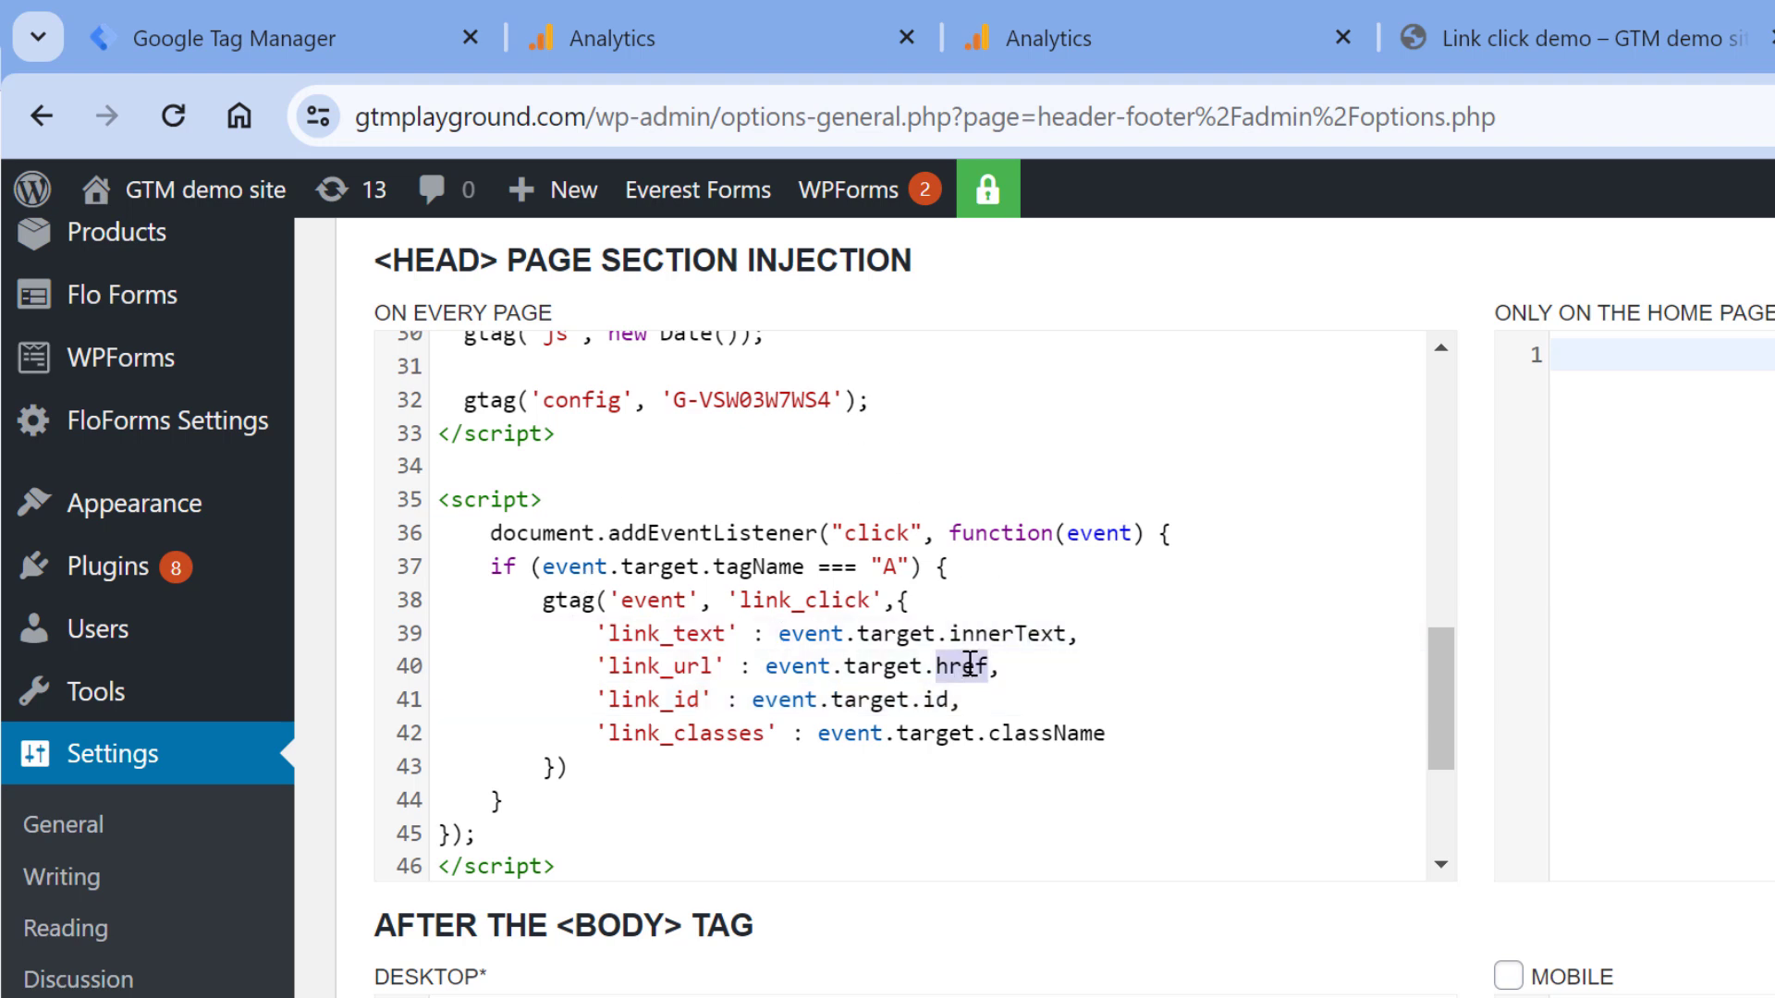
double_click(935, 701)
double_click(1087, 733)
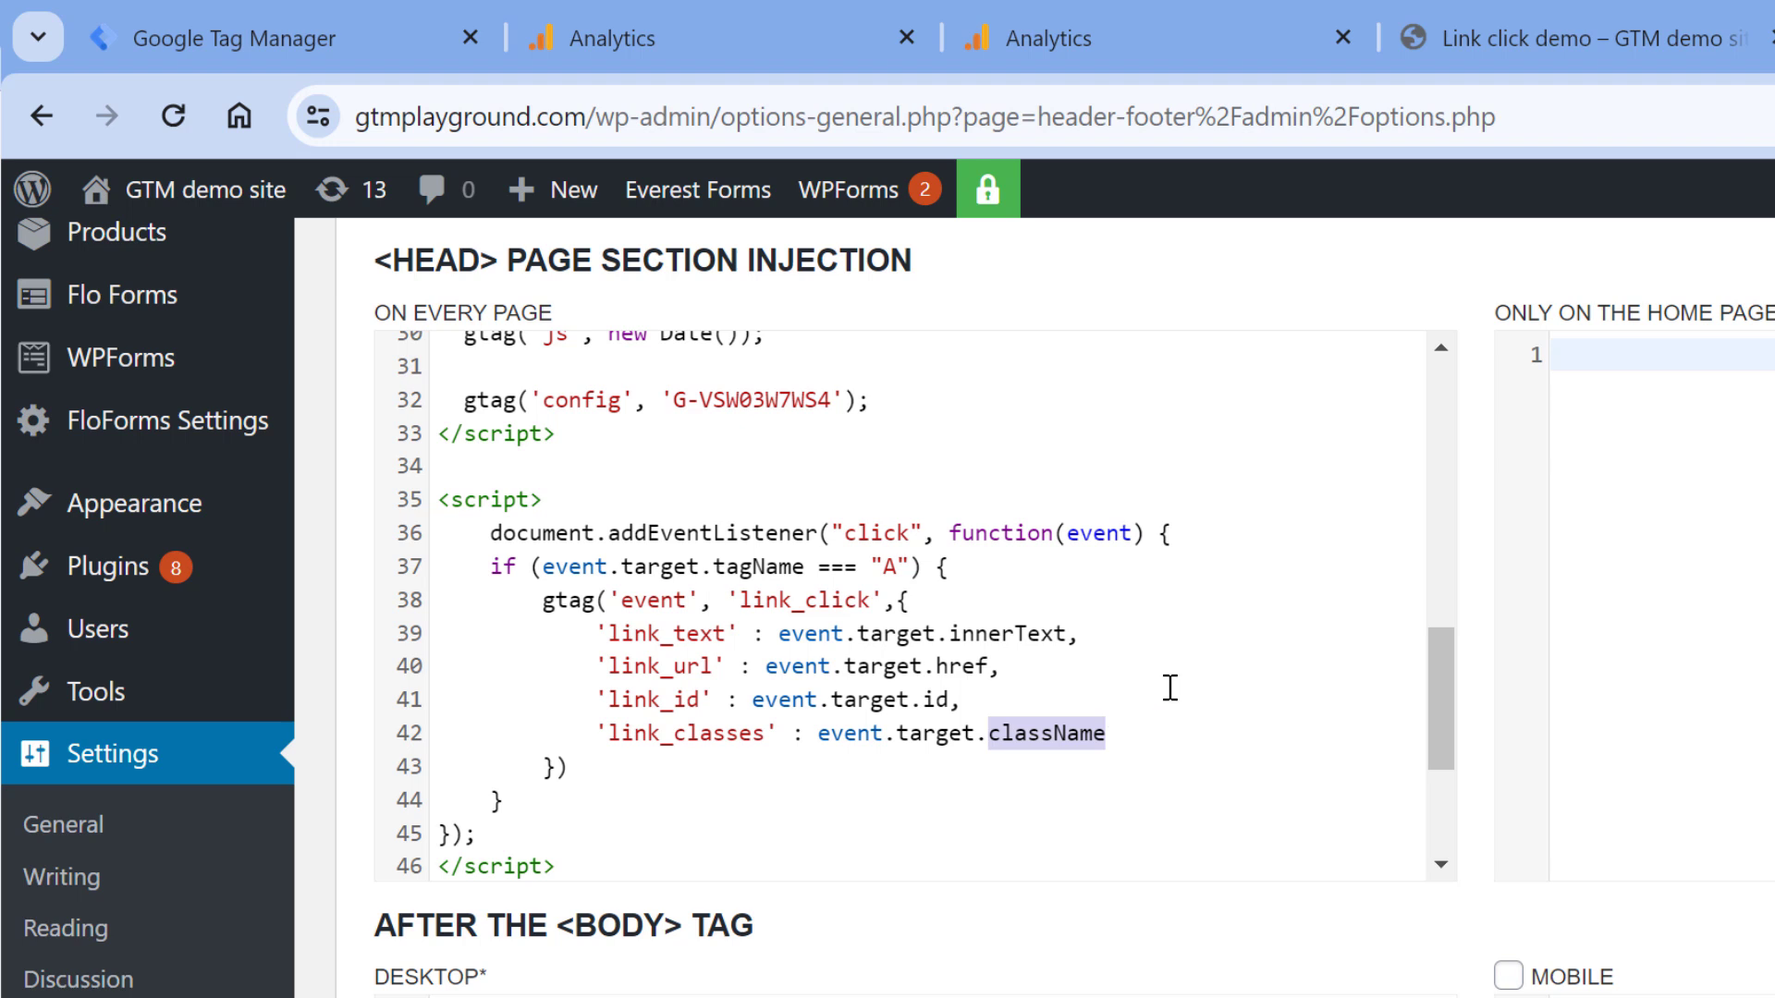
double_click(935, 699)
click(1128, 734)
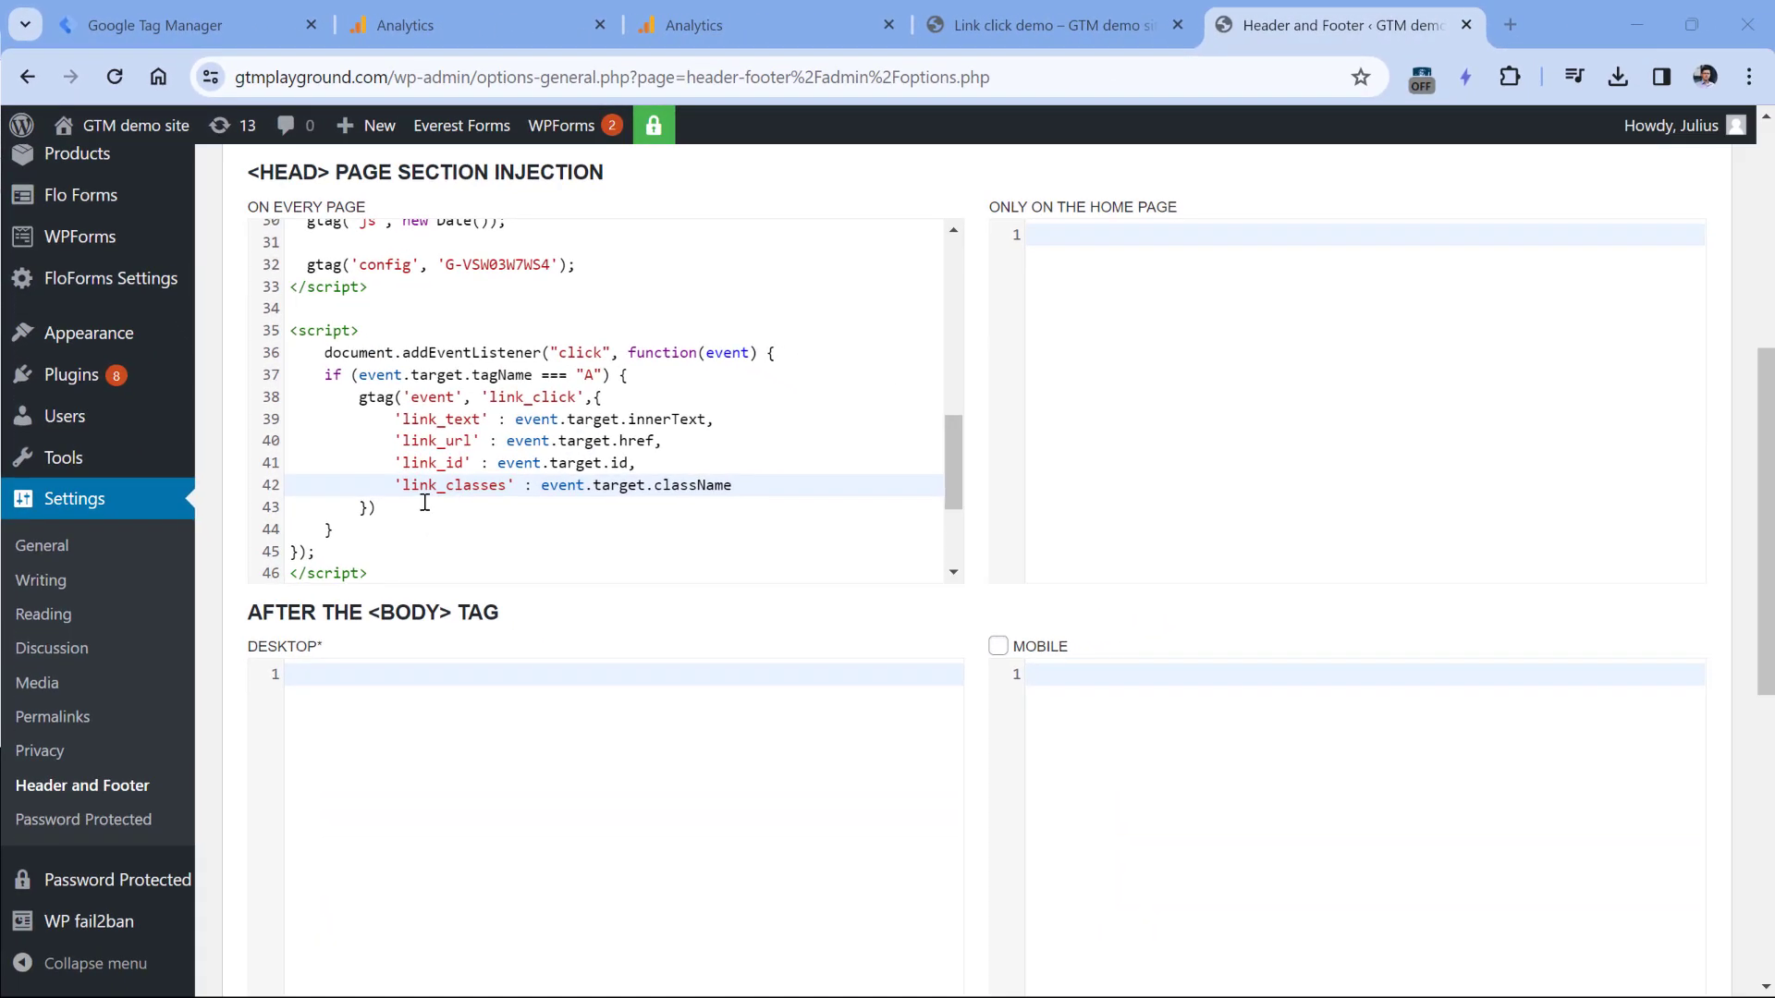
Step: Save the Header and Footer code and go back to the Link click demo page
scroll(242, 364, down, 8)
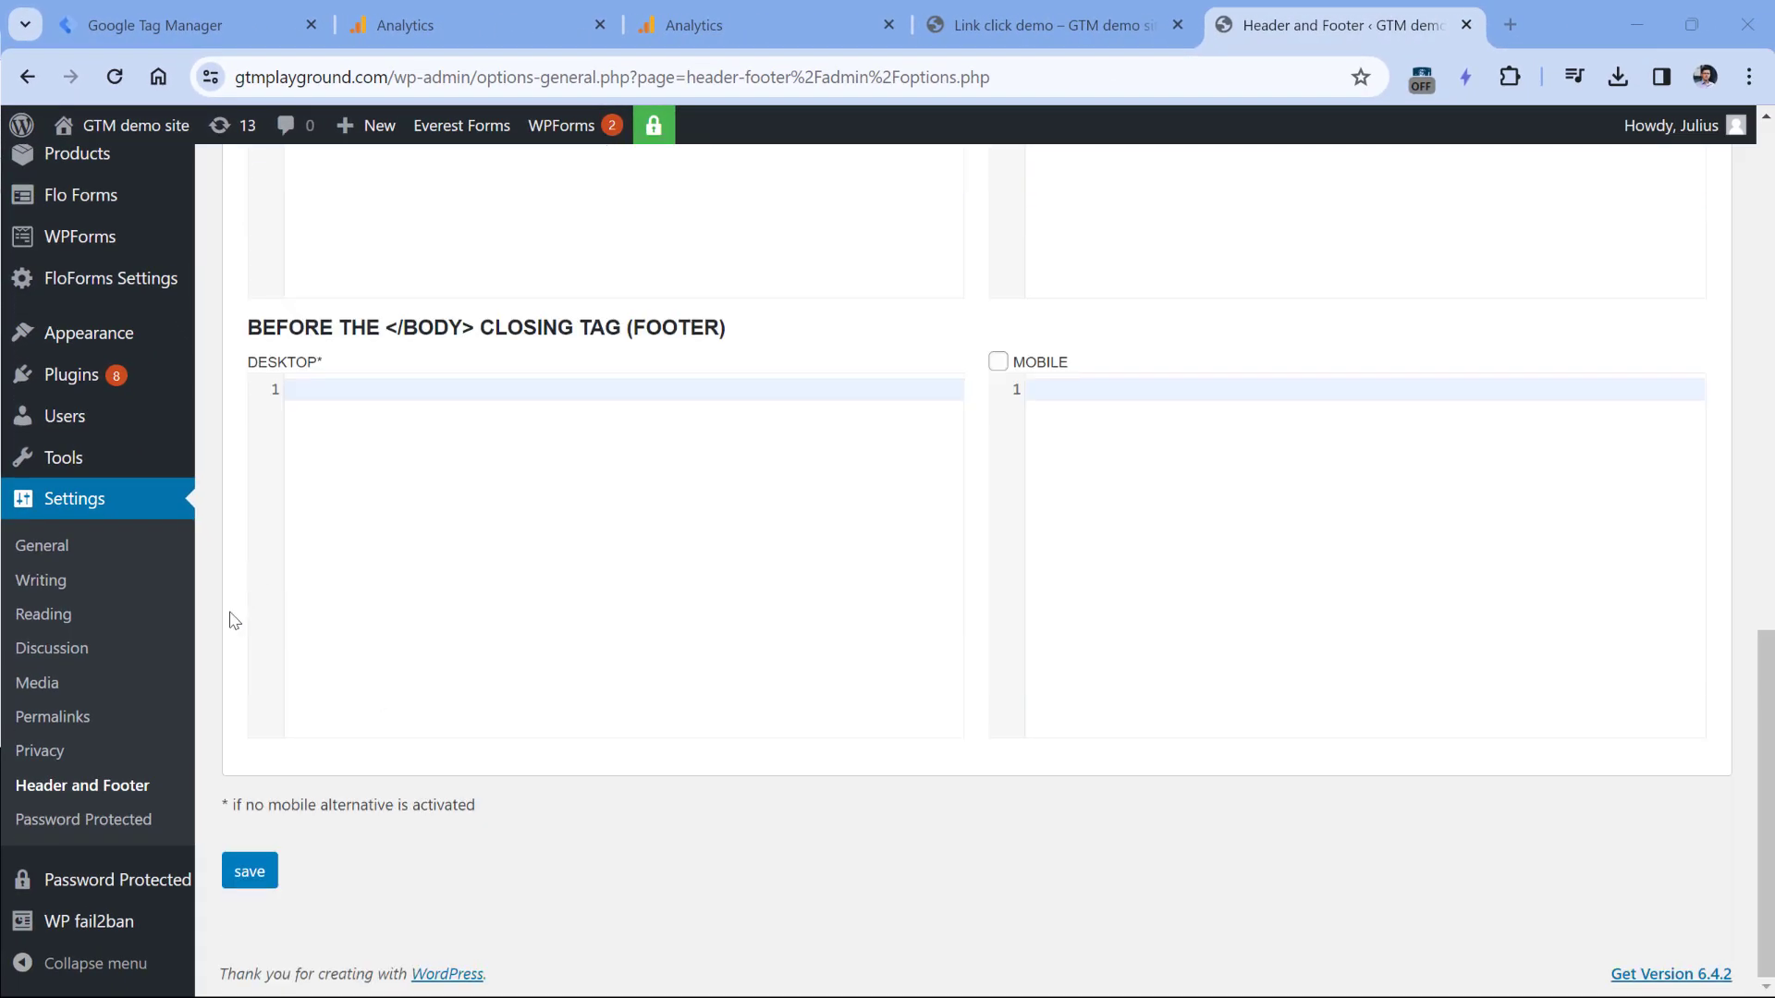
click(248, 869)
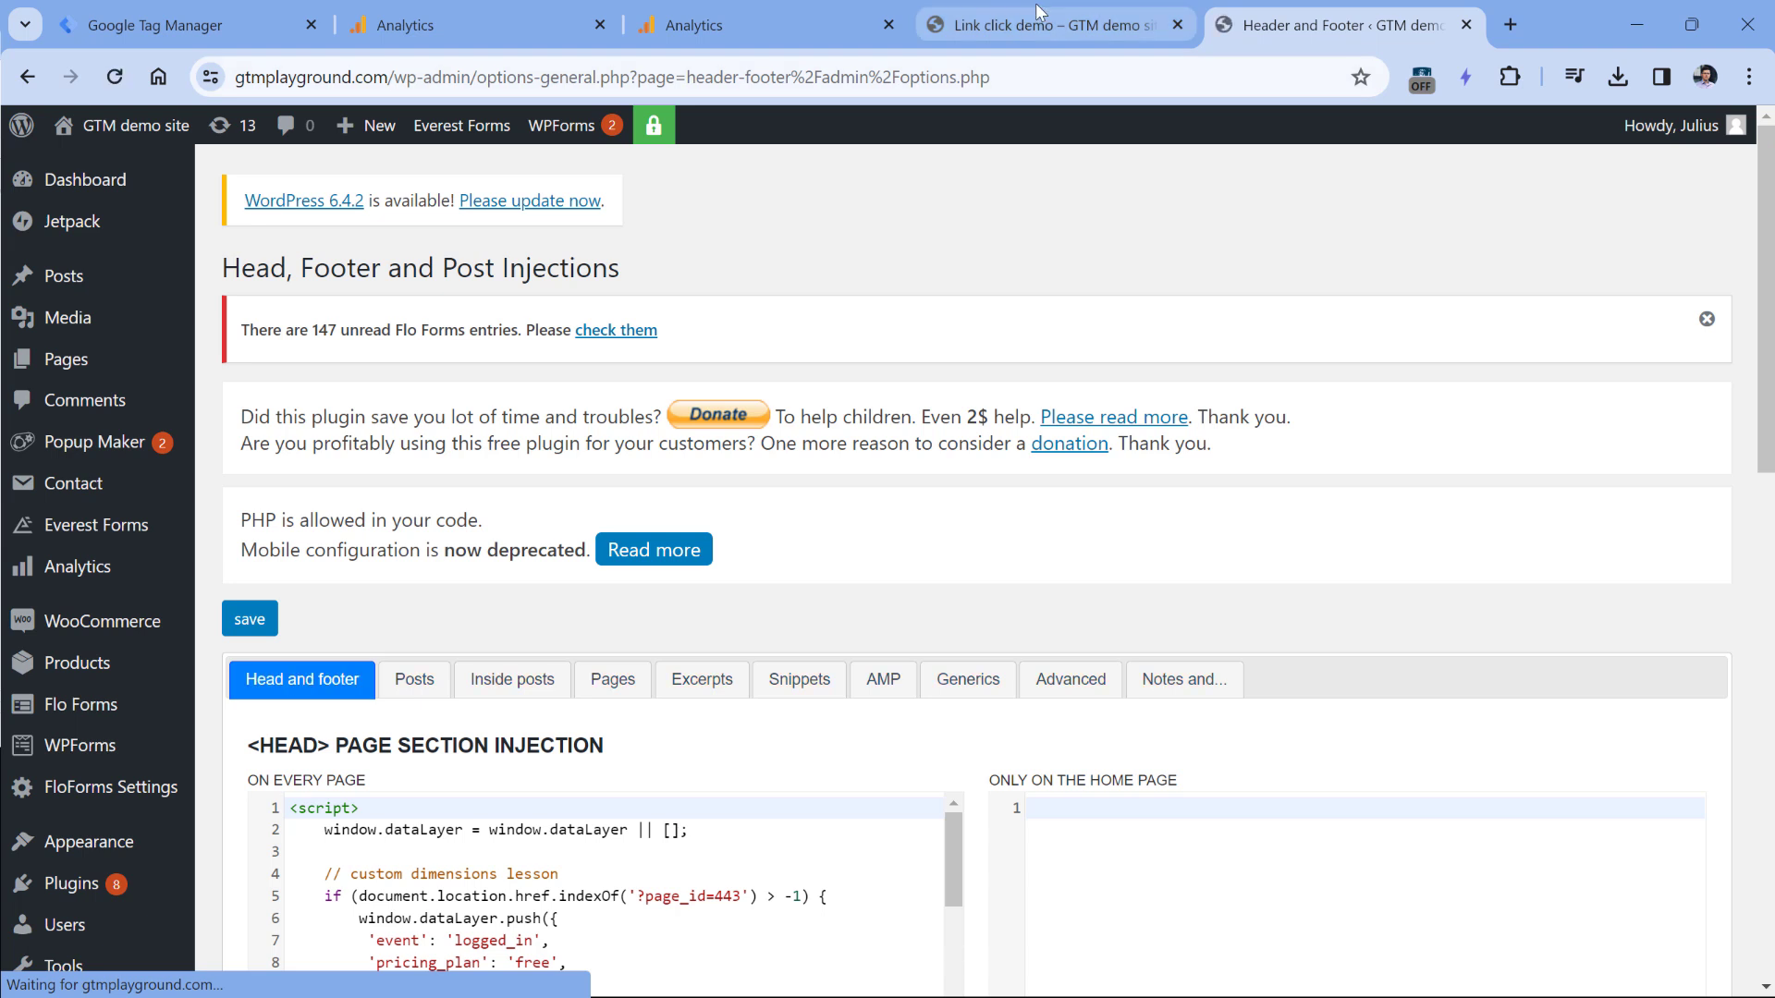
click(1051, 8)
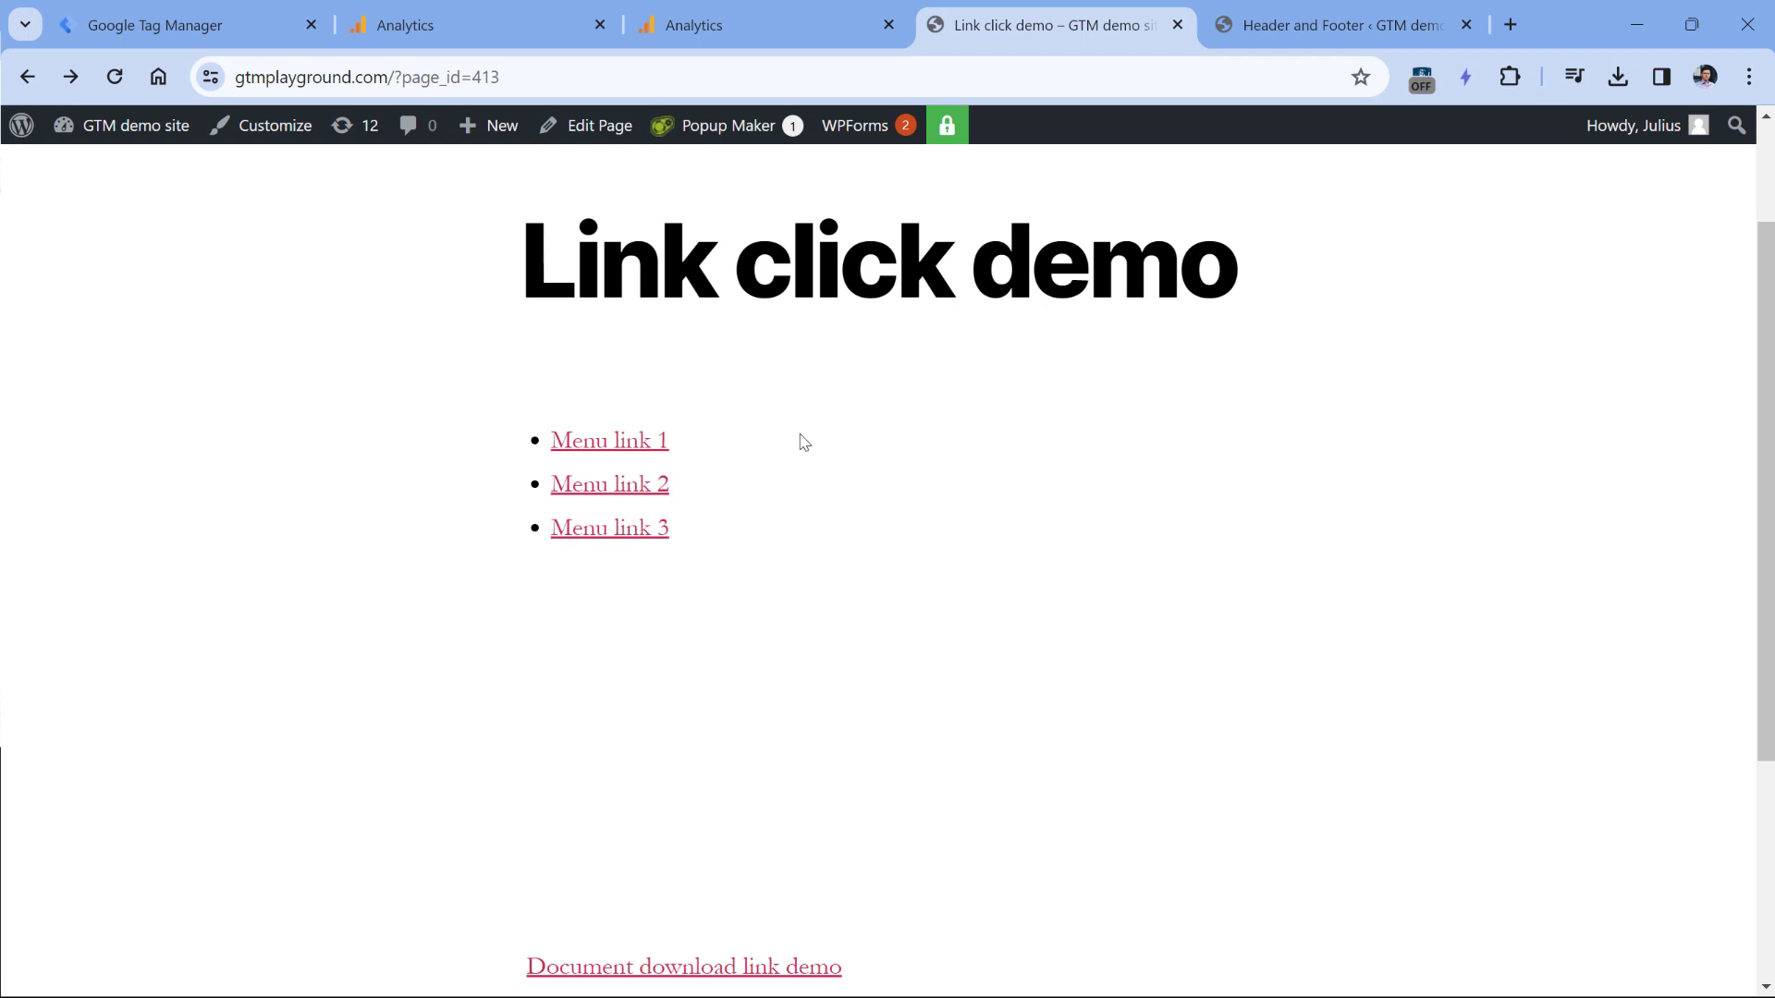
Step: Check that the Google Analytics Debugger extension is on, reload the demo page and open Menu links 1, 2 and 3 in new tabs
click(1509, 76)
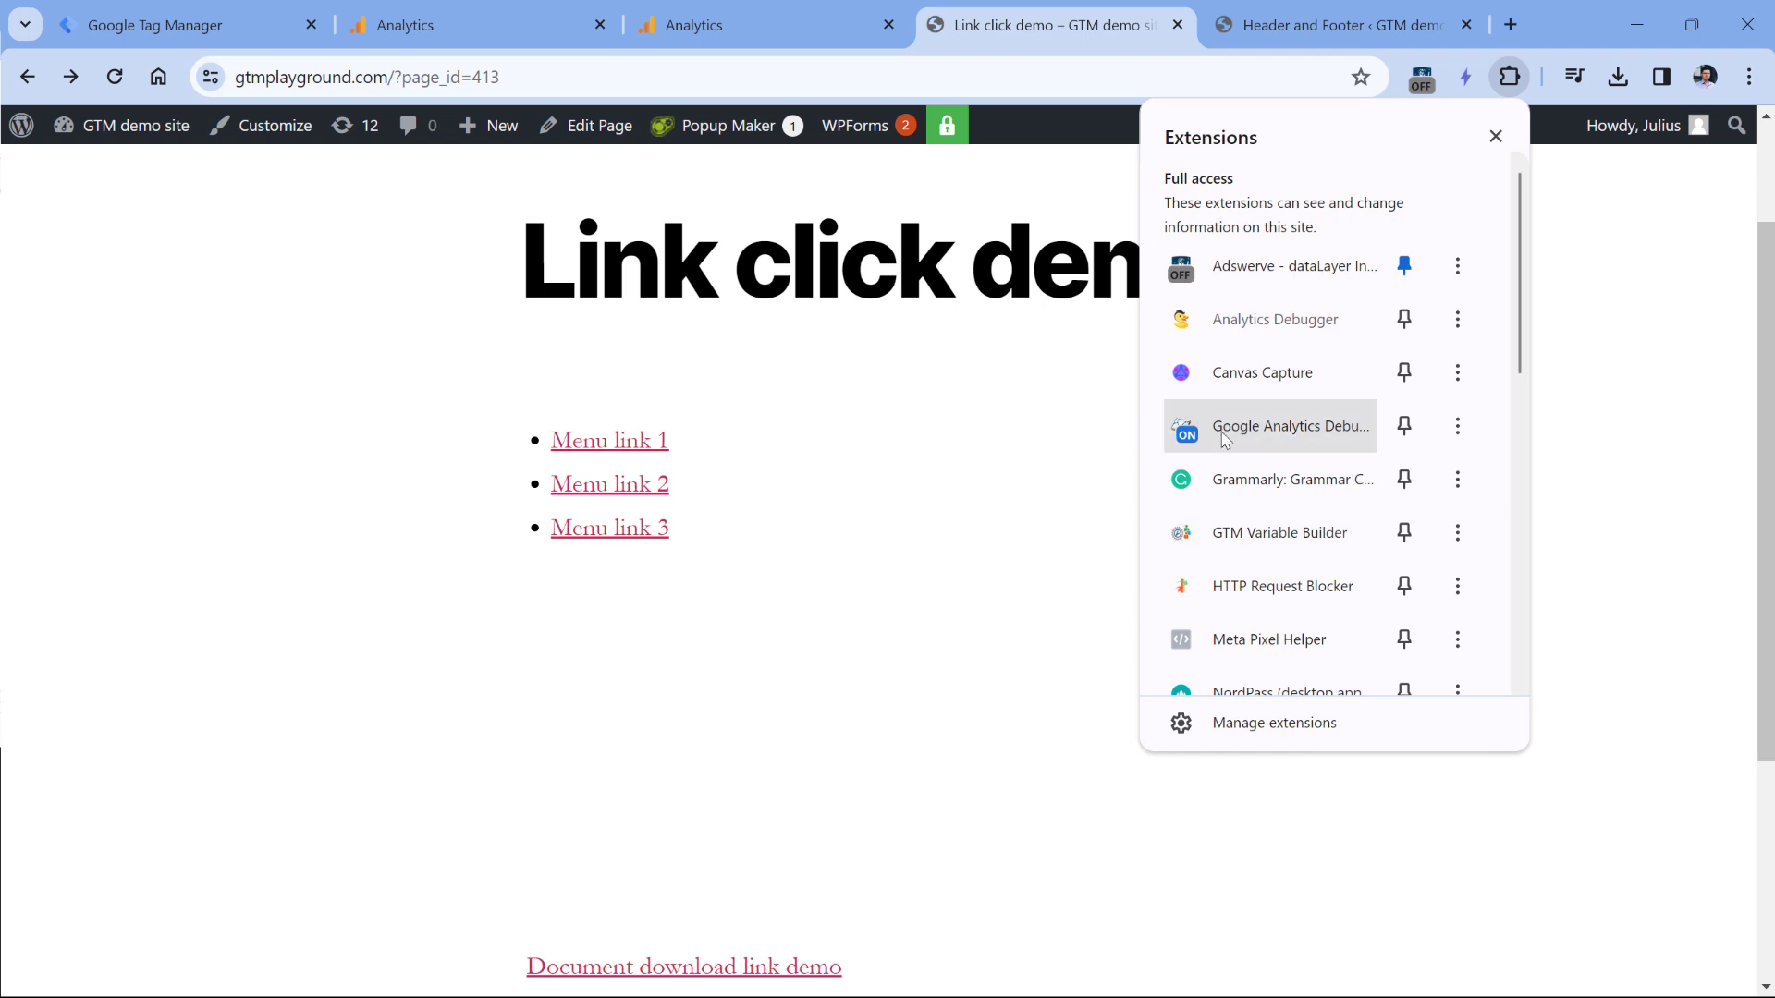
click(901, 420)
key(F5)
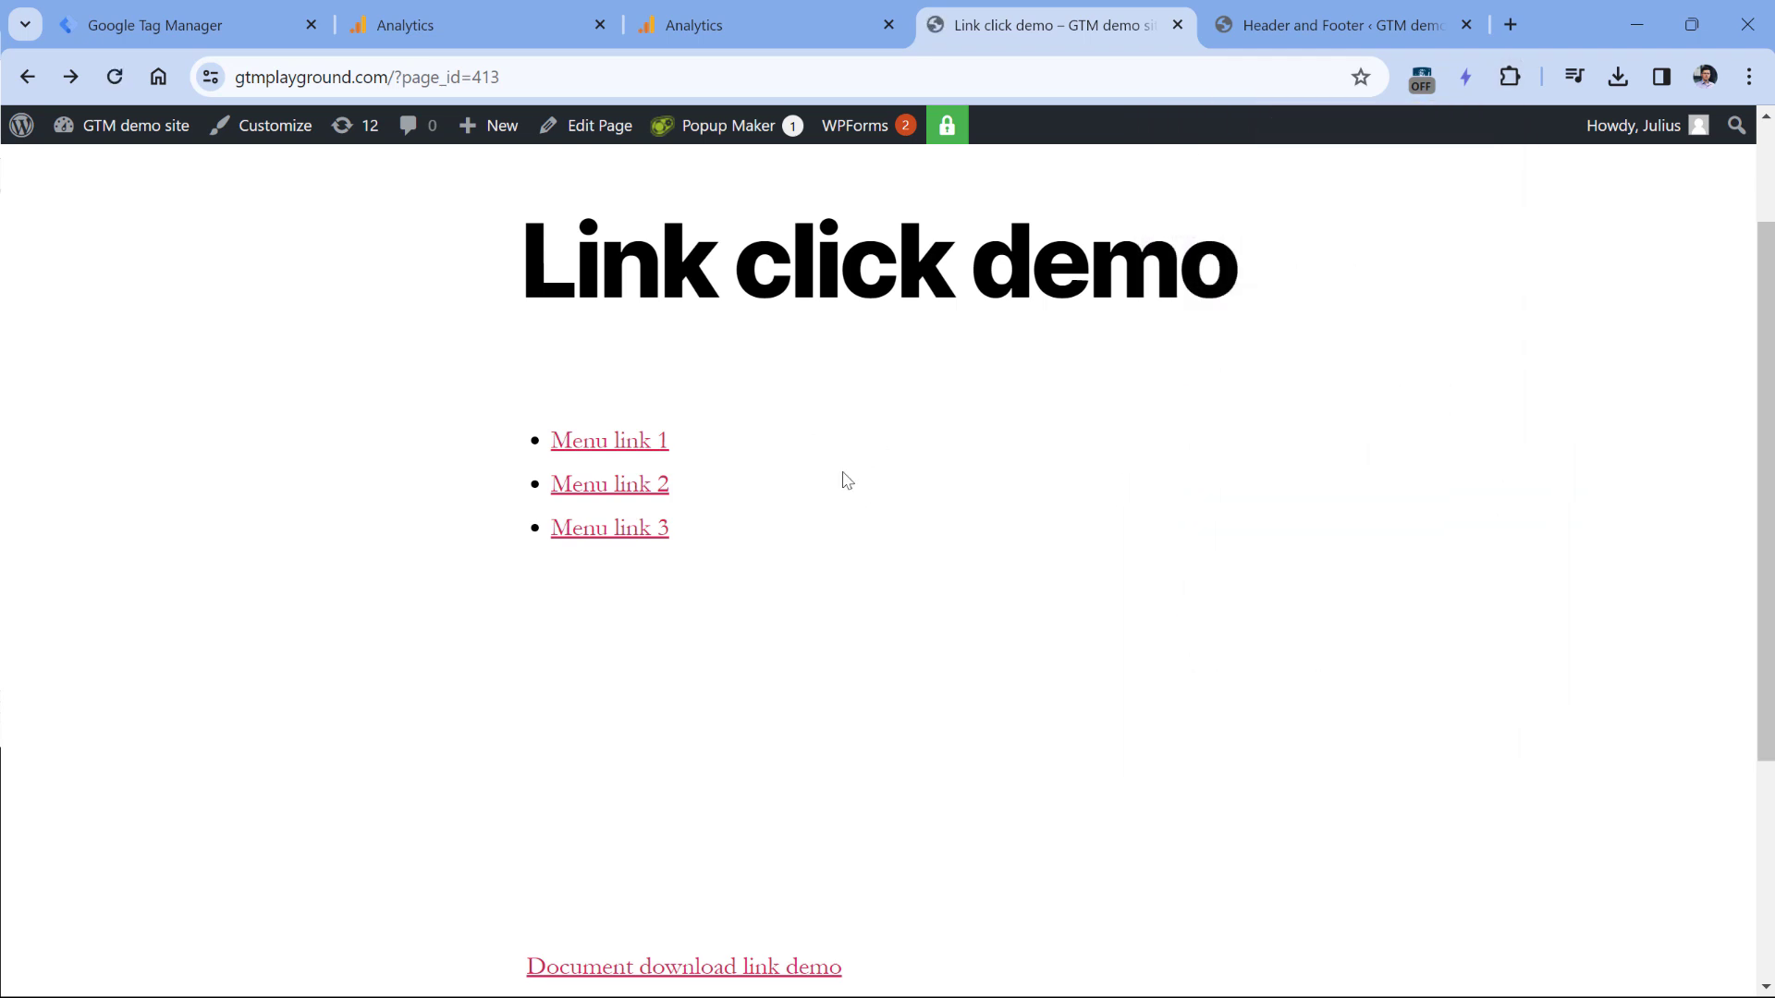
ctrl+click(610, 440)
ctrl+click(626, 483)
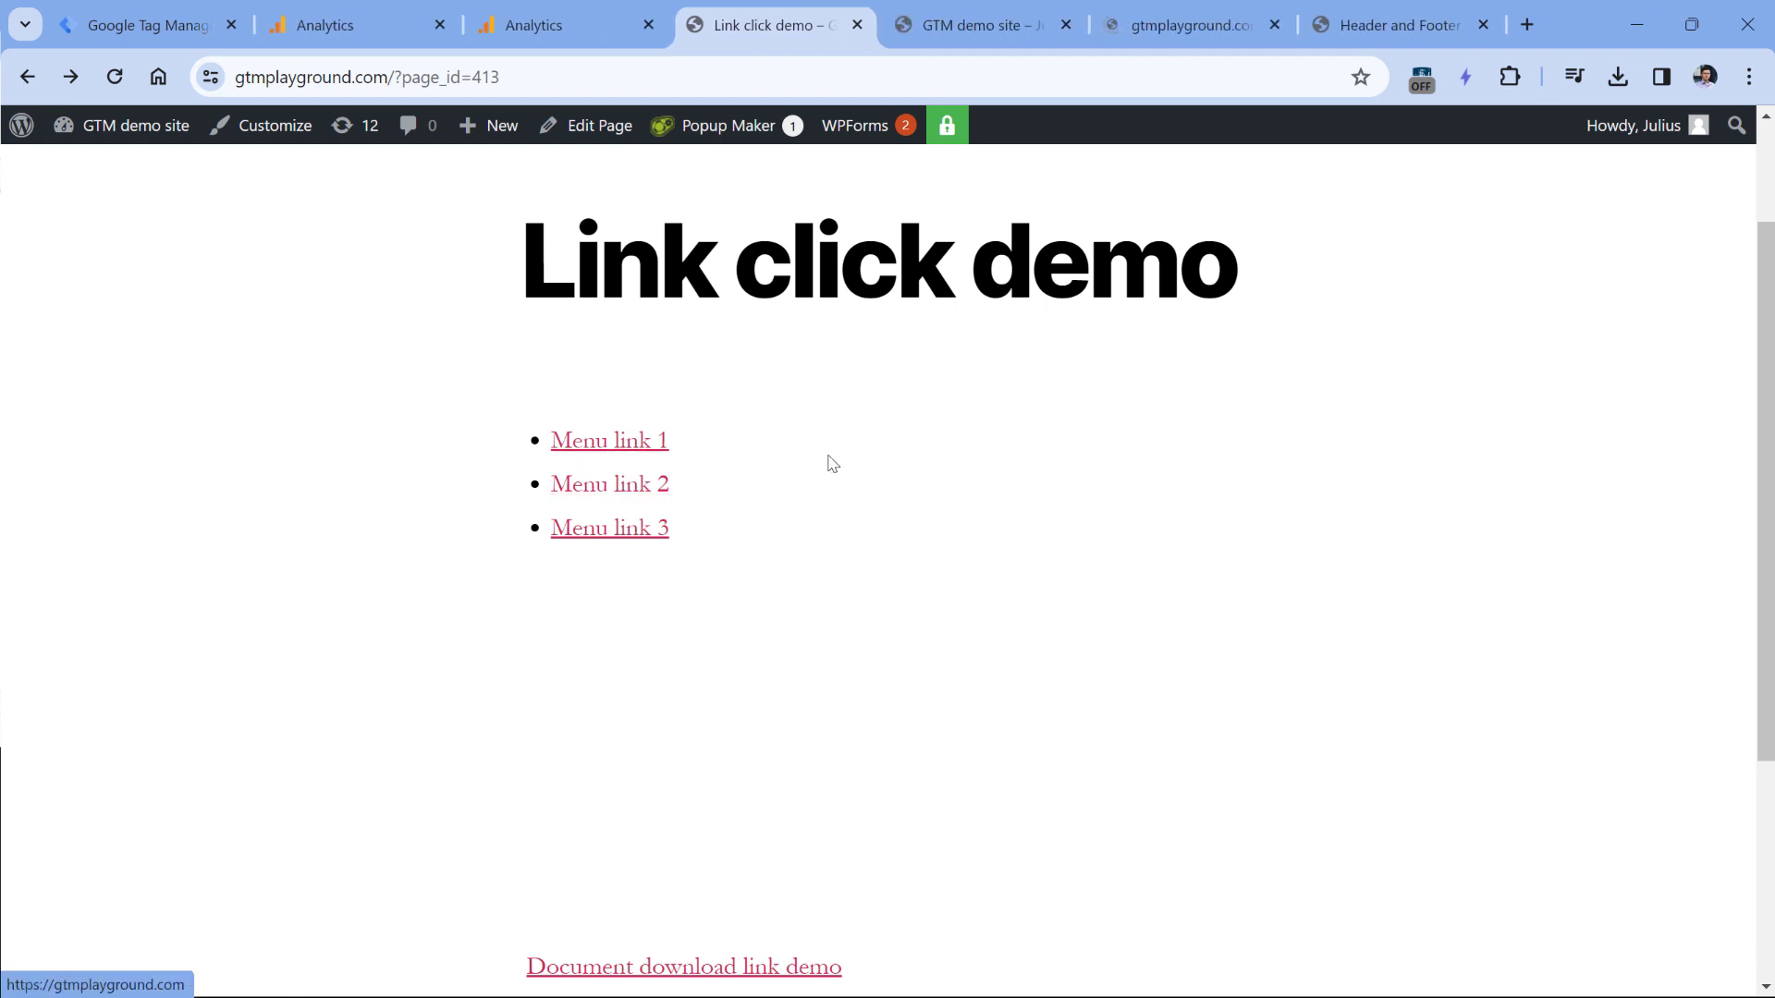
ctrl+click(610, 527)
Step: In Google Analytics, close the tag installation instructions and the data stream details, and open DebugView
click(513, 11)
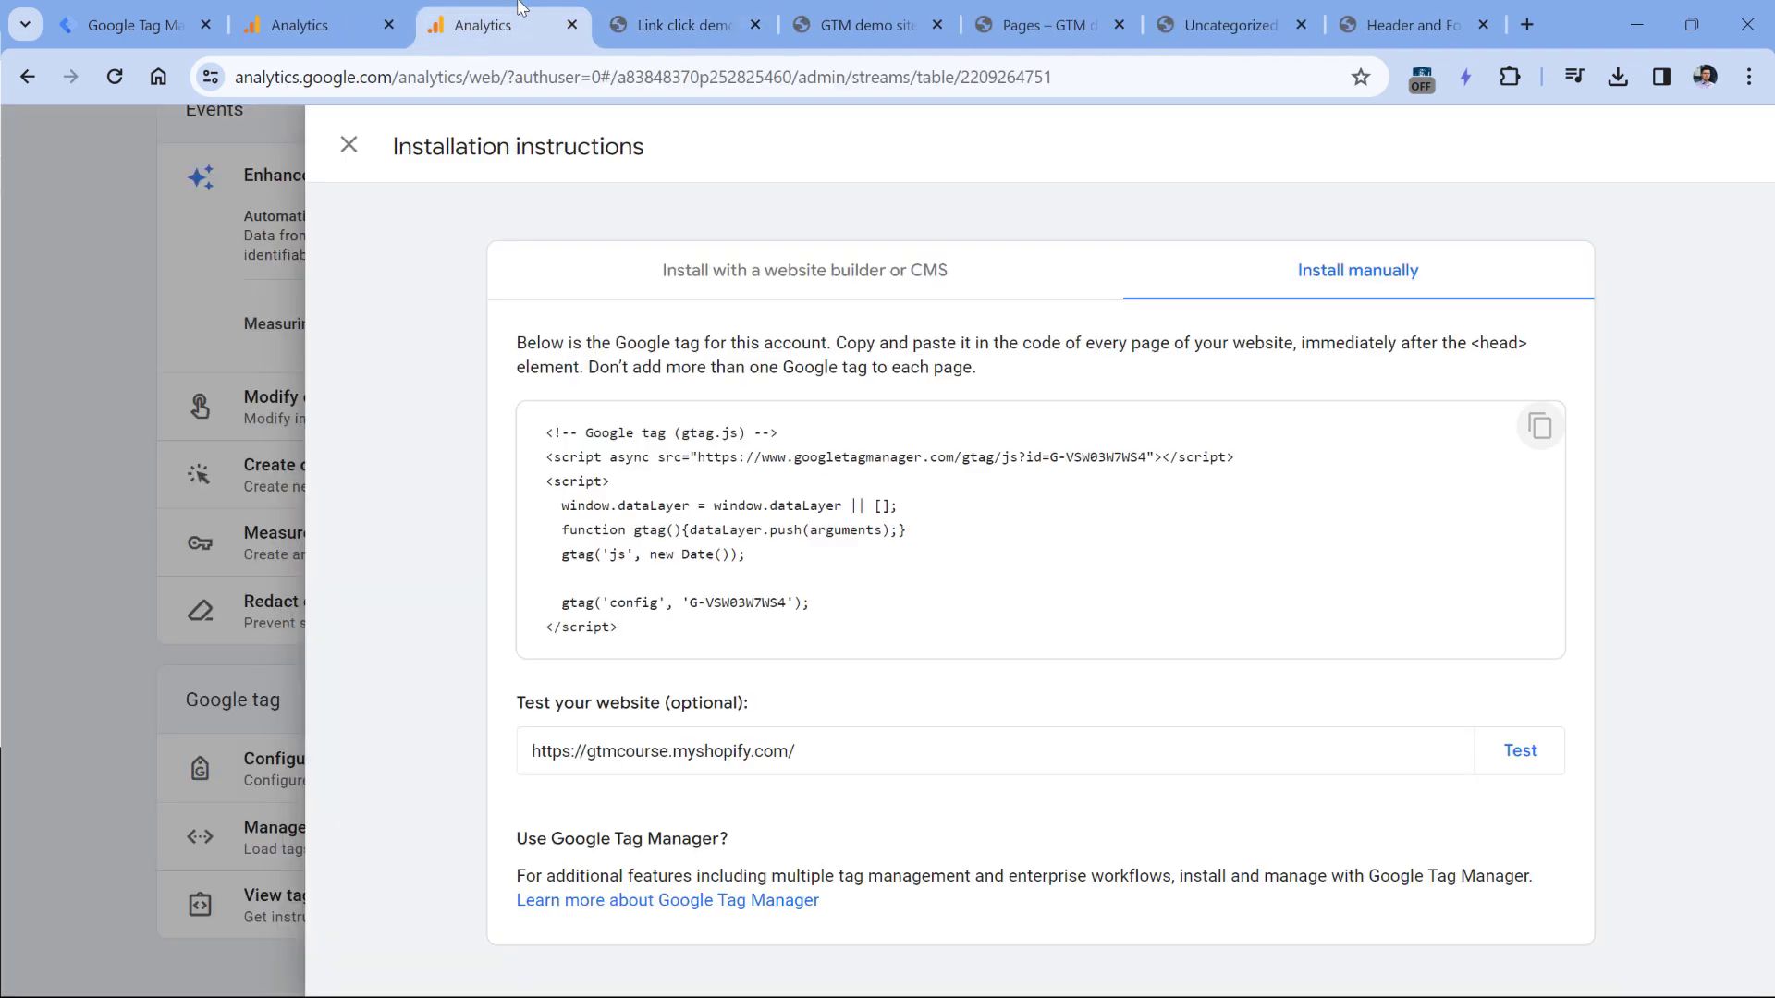
click(285, 213)
click(265, 500)
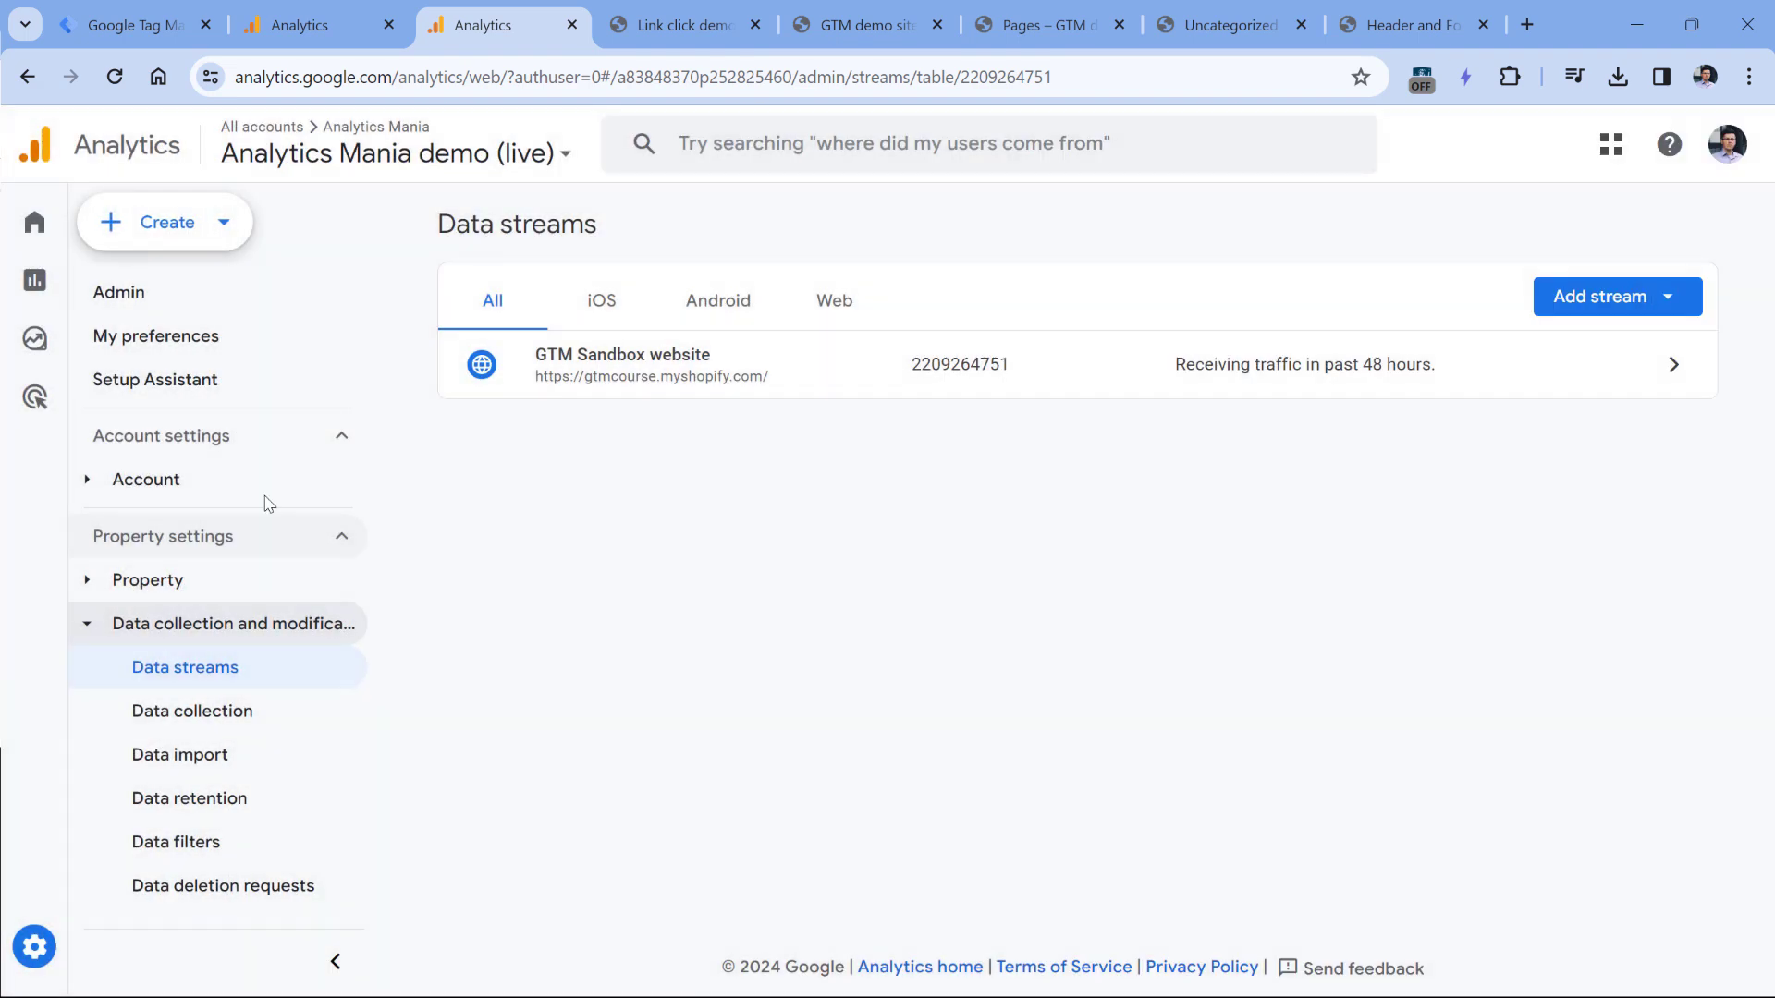
scroll(231, 601, down, 1)
click(152, 855)
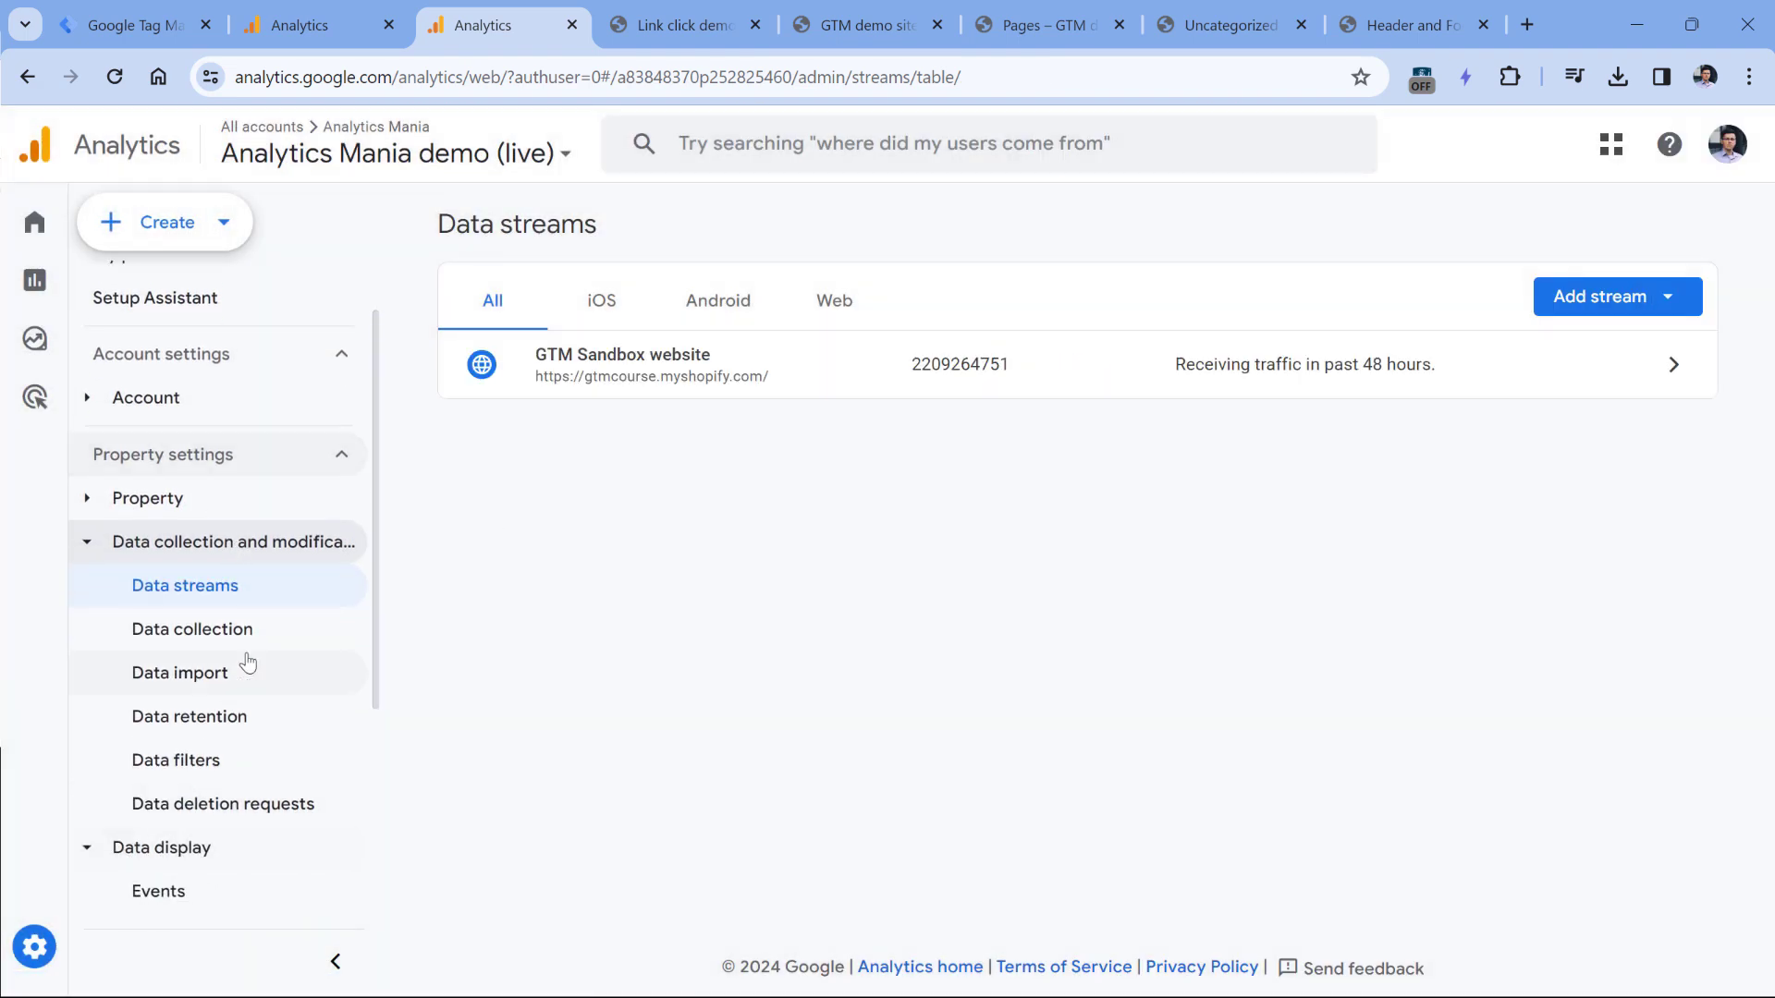
scroll(236, 739, down, 3)
click(178, 847)
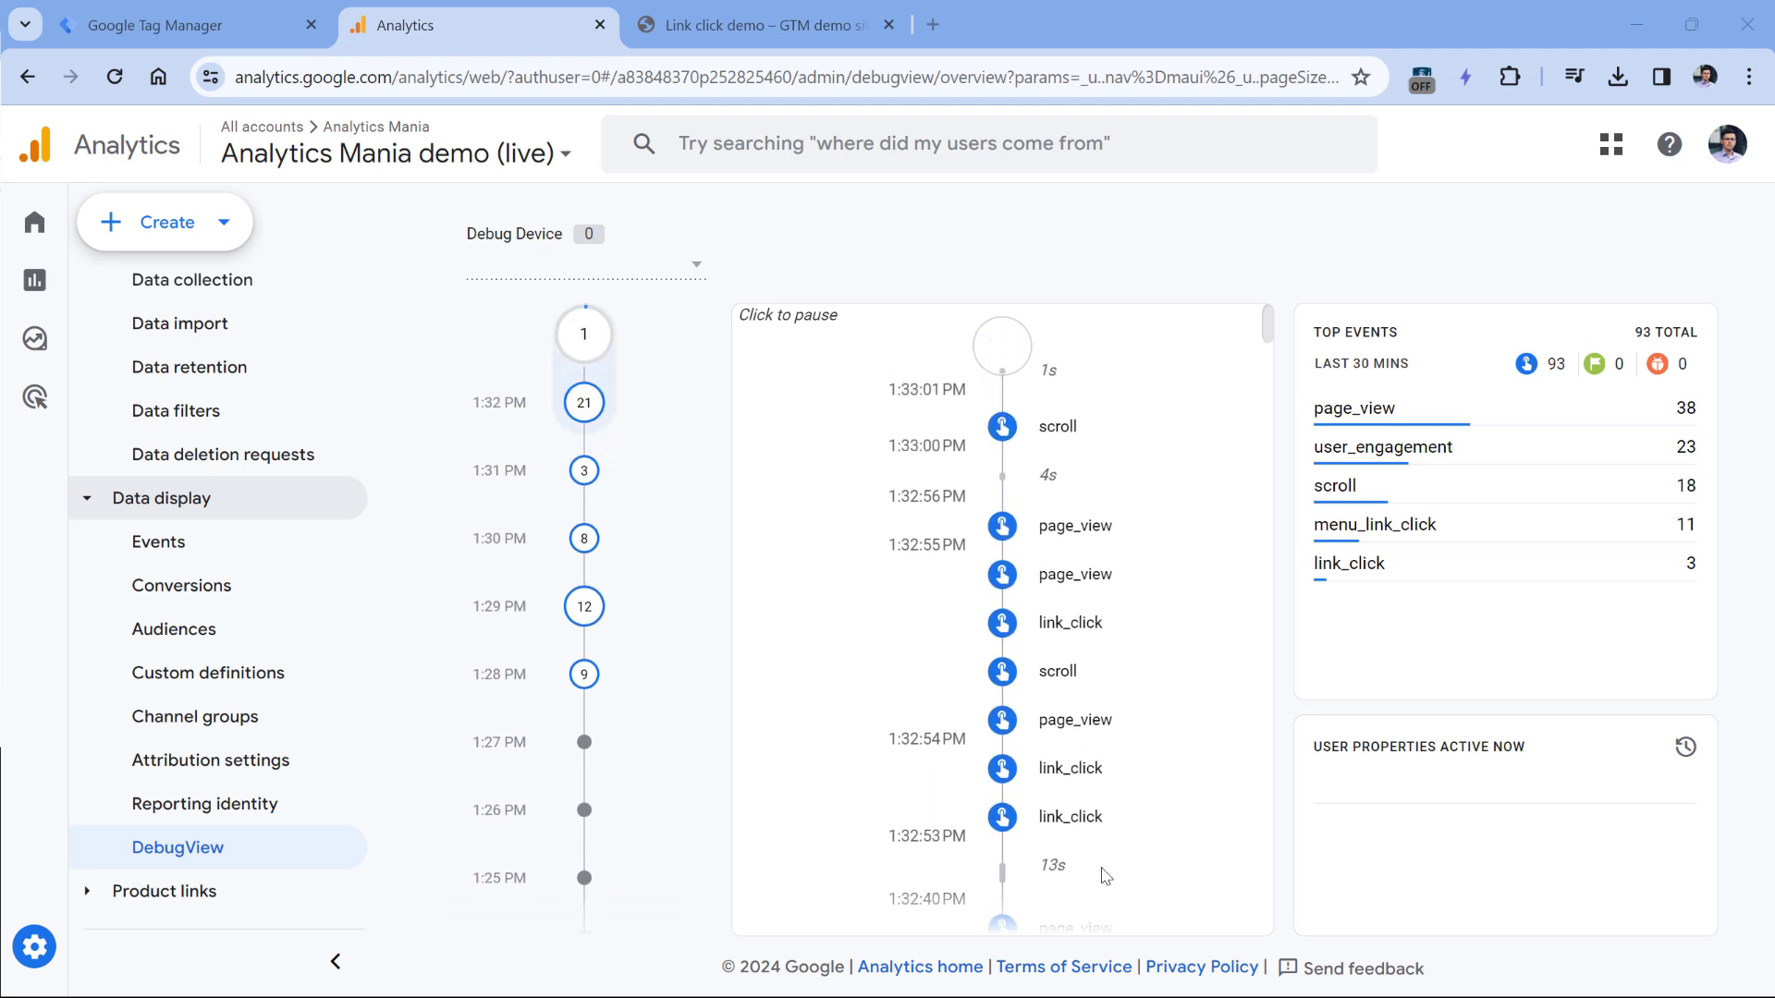
Step: Examine the parameters of the earliest new link_click event and return to the Link click demo page
click(1072, 858)
scroll(1168, 688, down, 2)
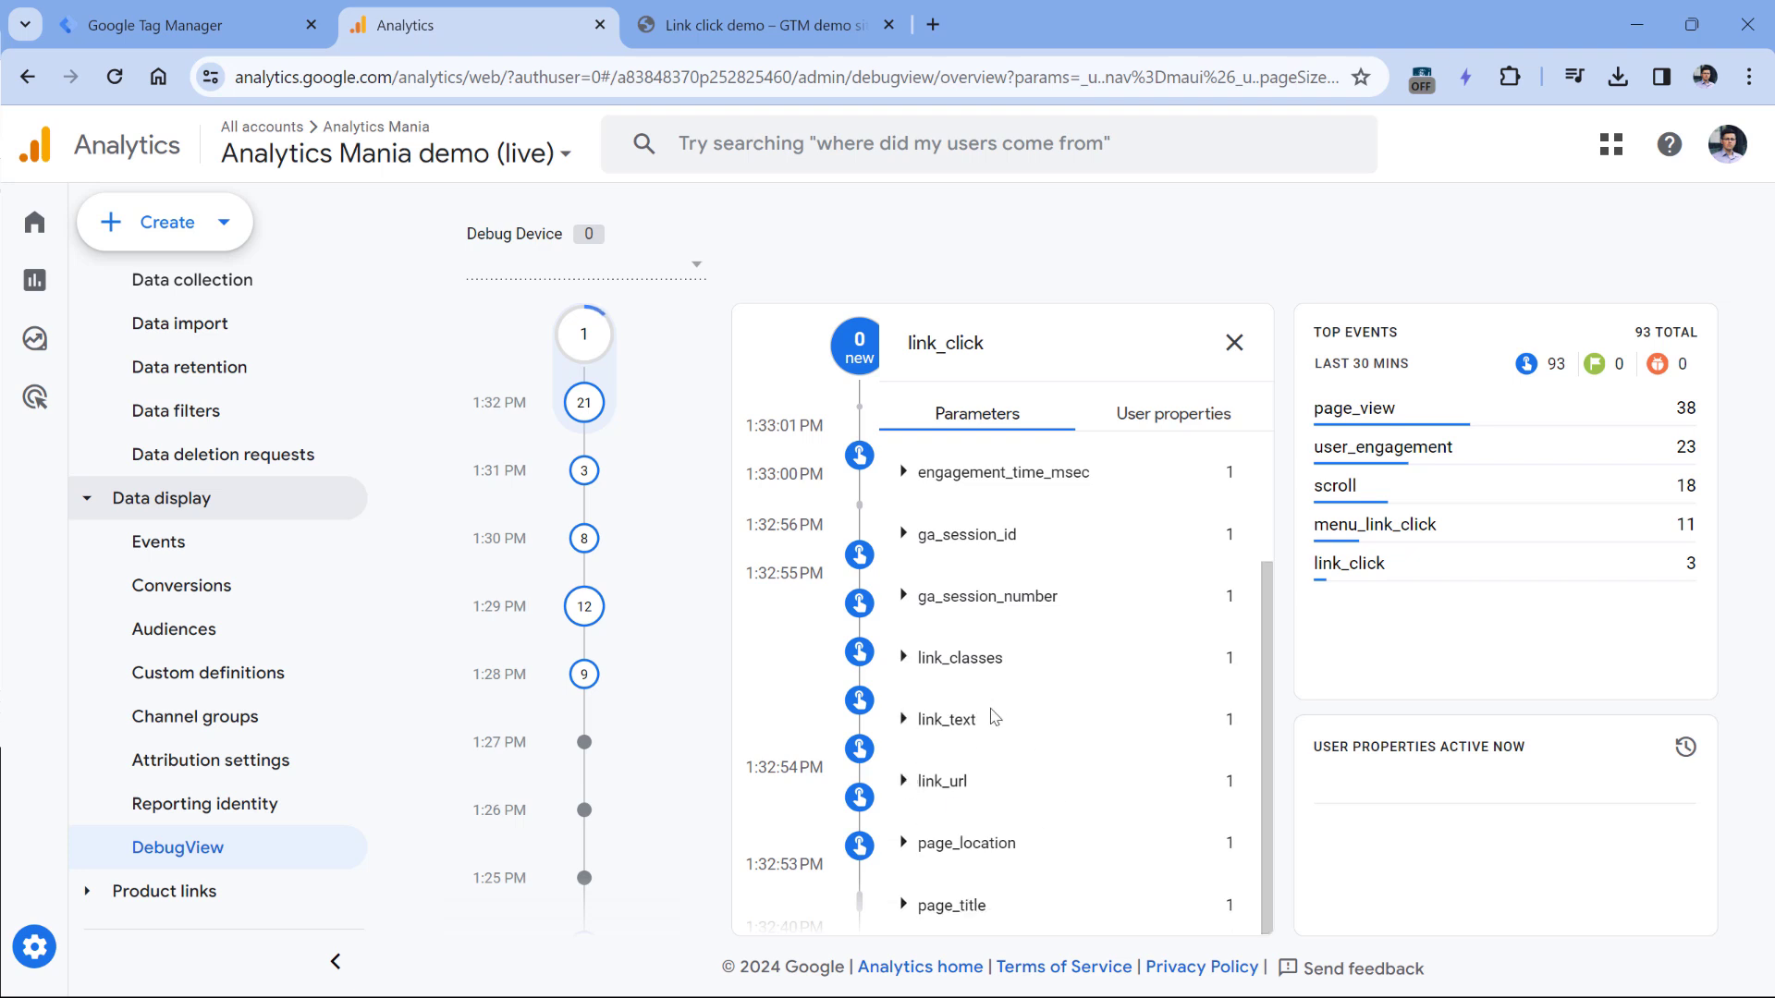
click(753, 25)
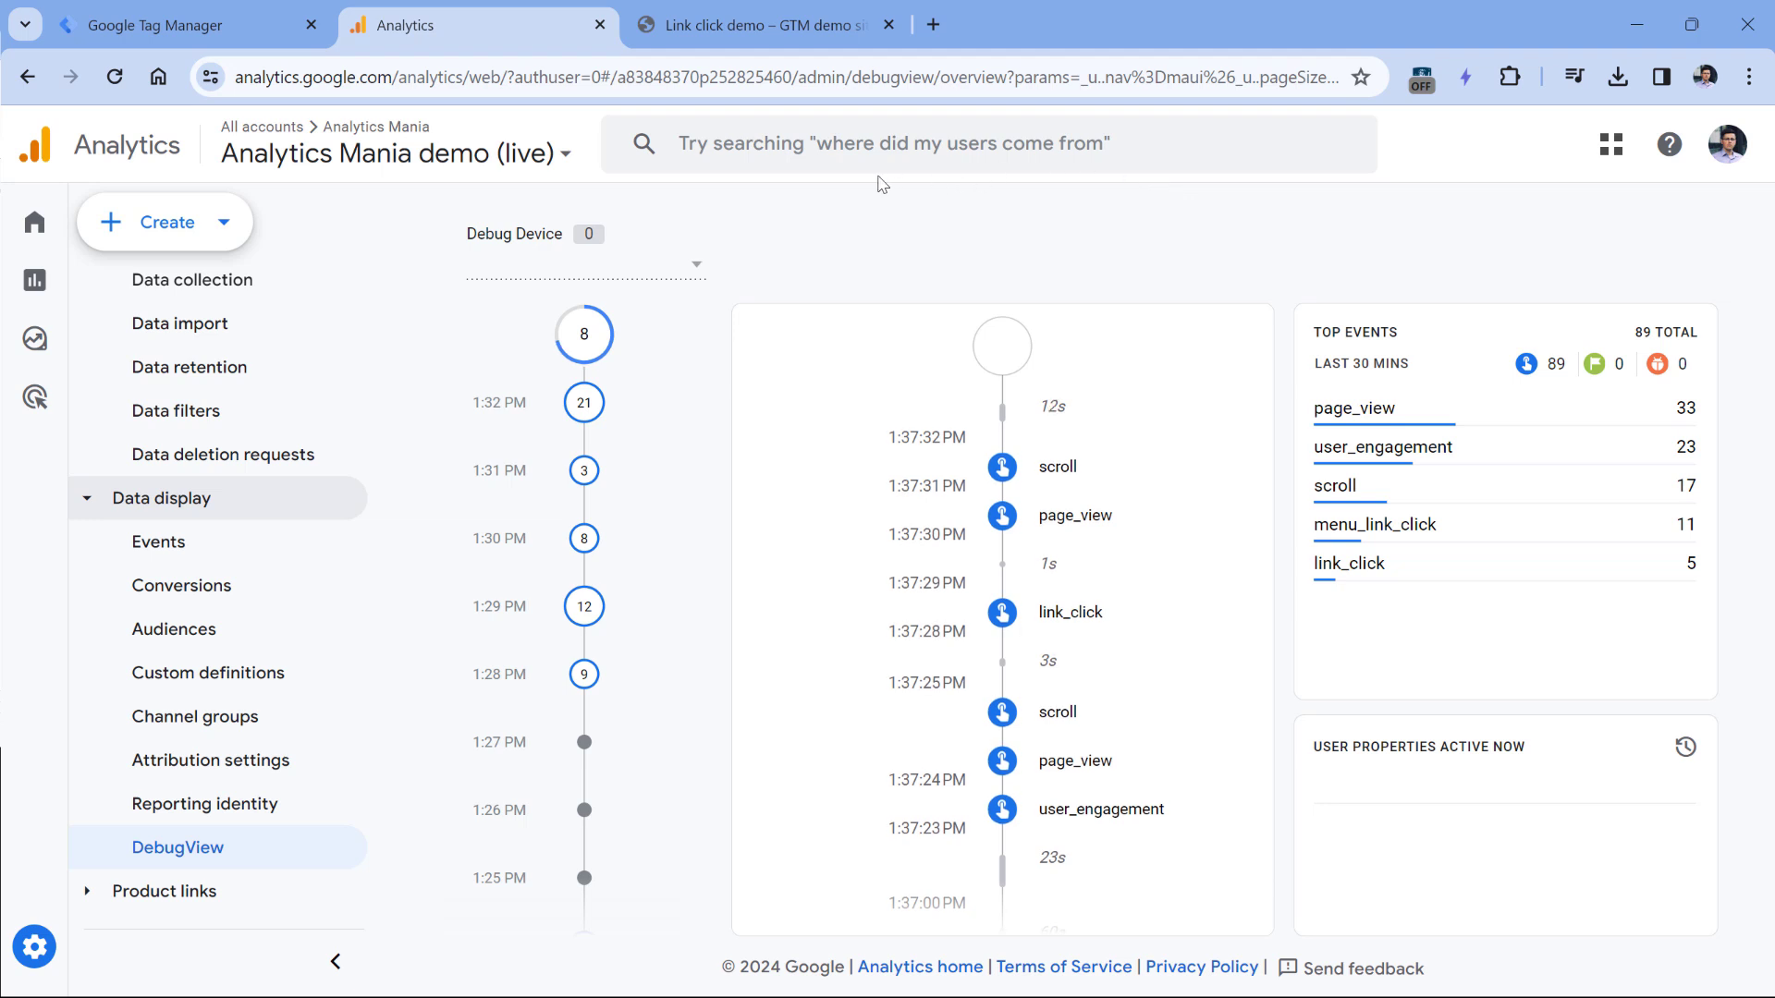
Step: Open the enhanced measurement settings of the GTM Sandbox website data stream
scroll(291, 388, up, 3)
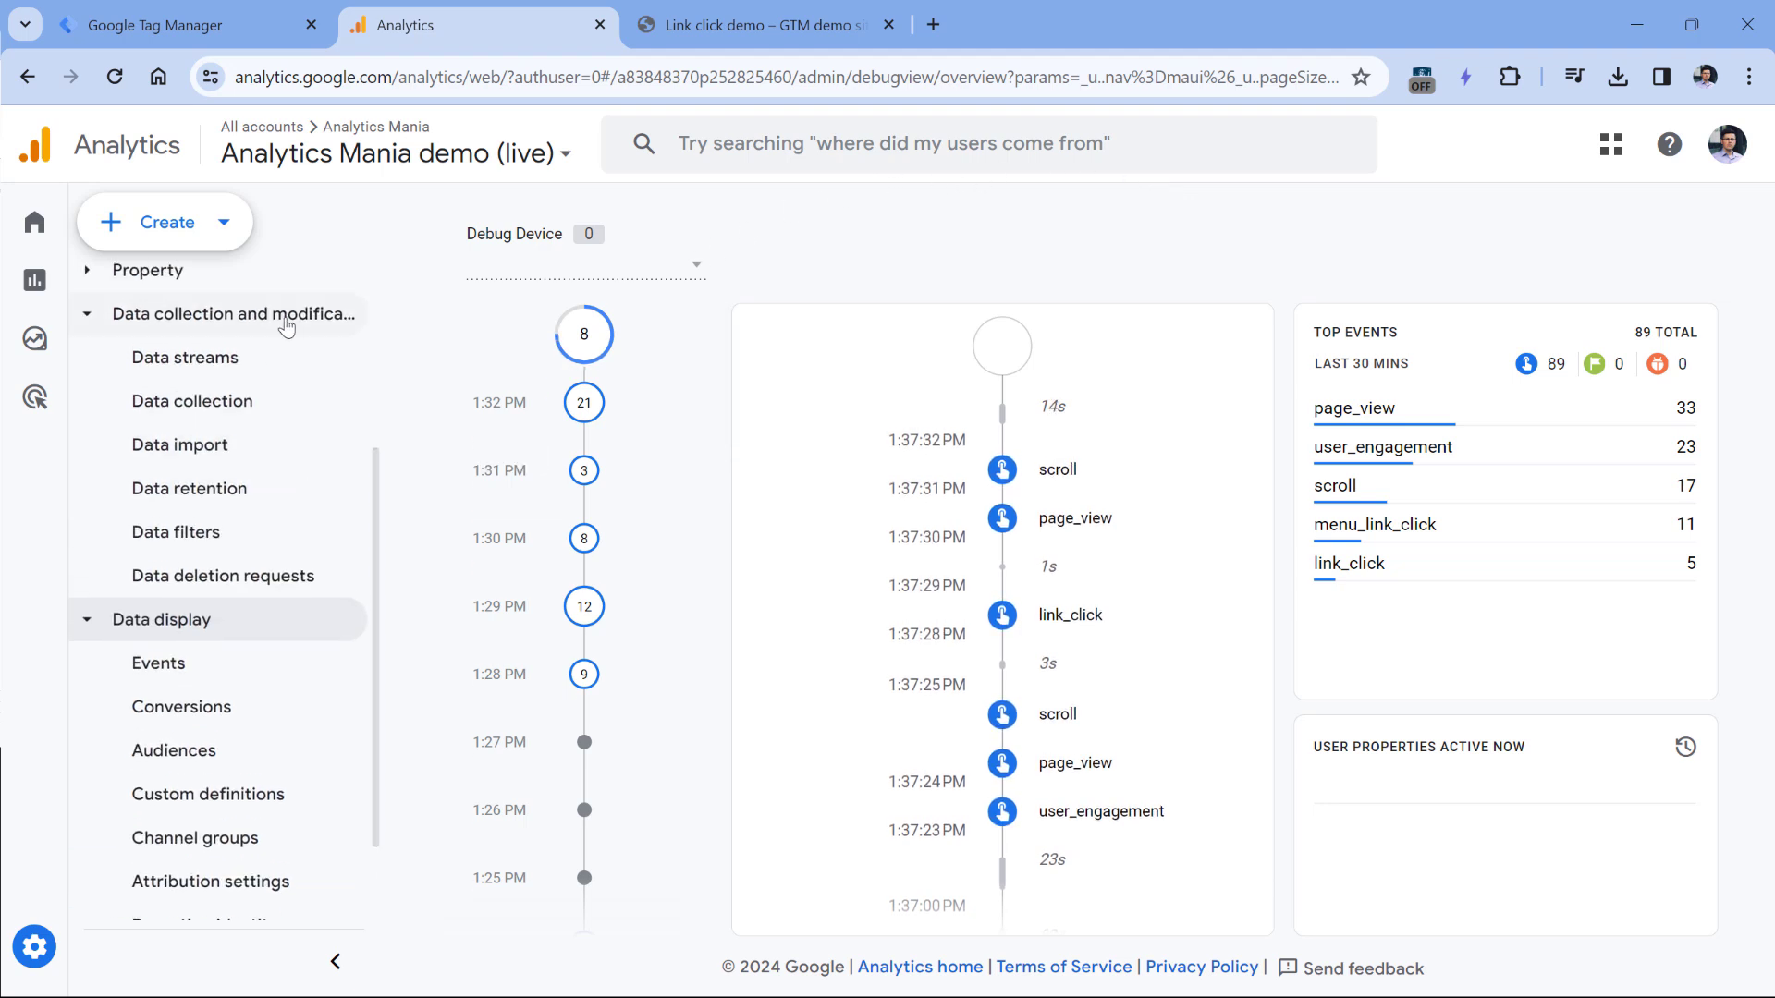
click(190, 483)
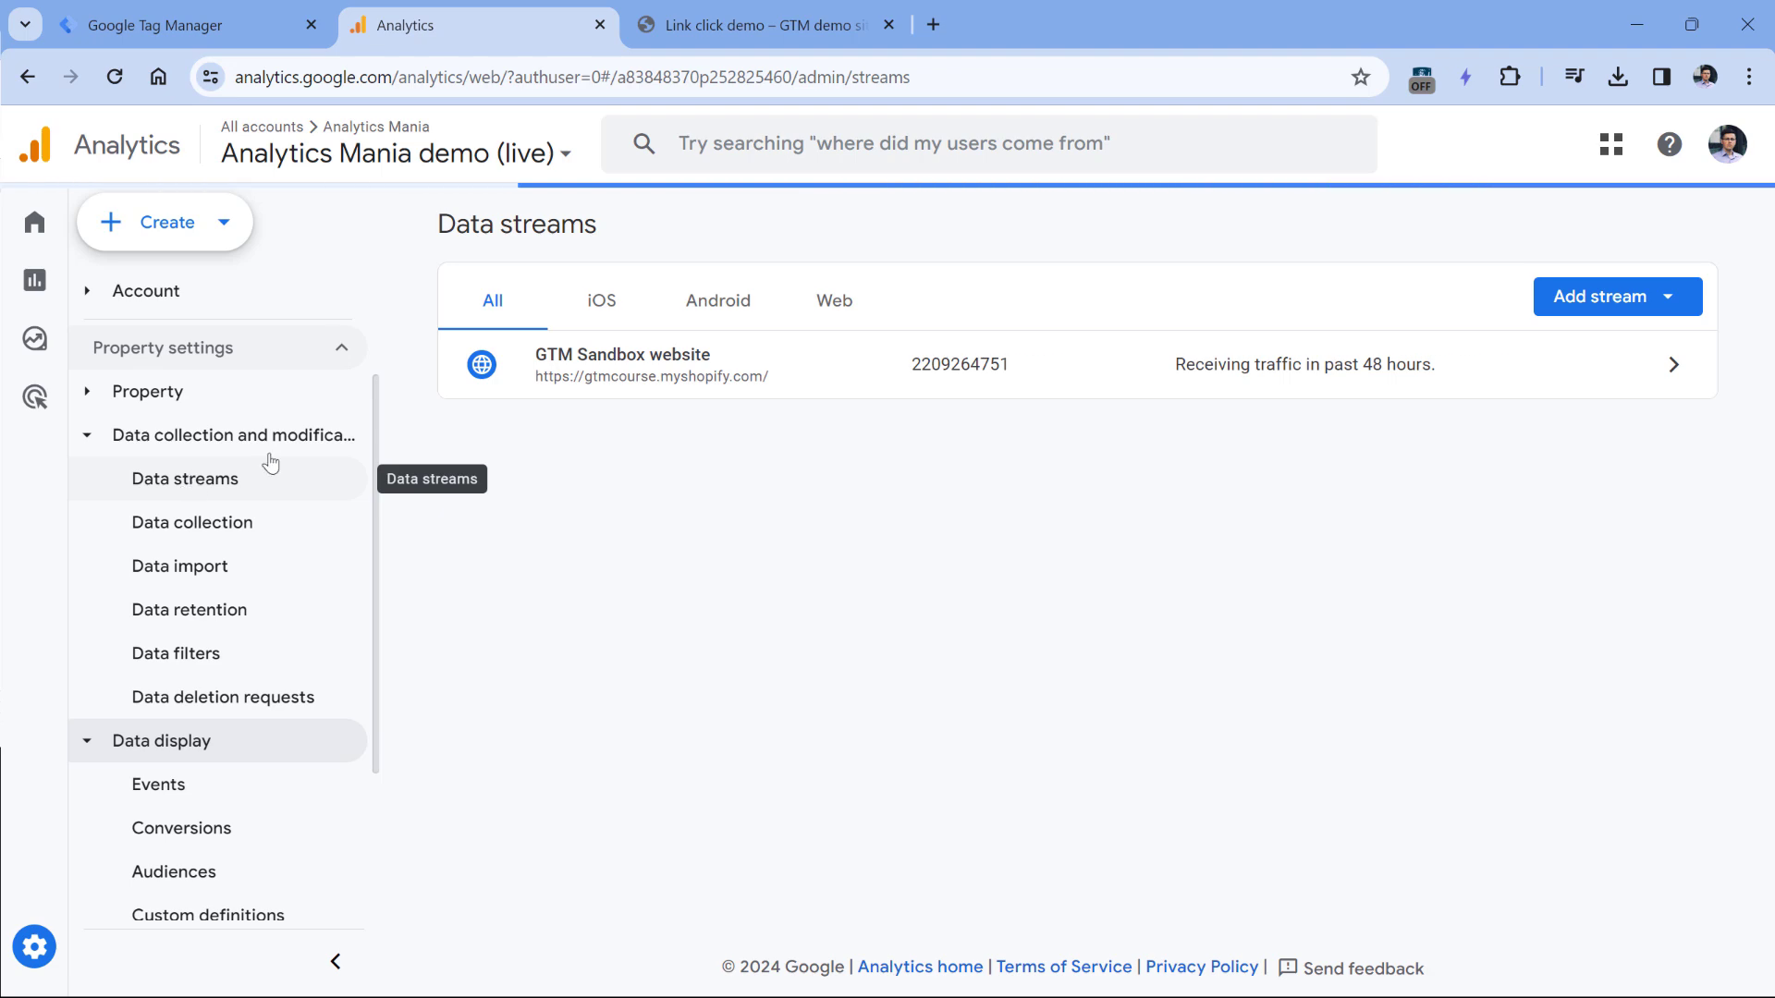
click(1198, 363)
scroll(1181, 348, down, 5)
scroll(1180, 348, up, 1)
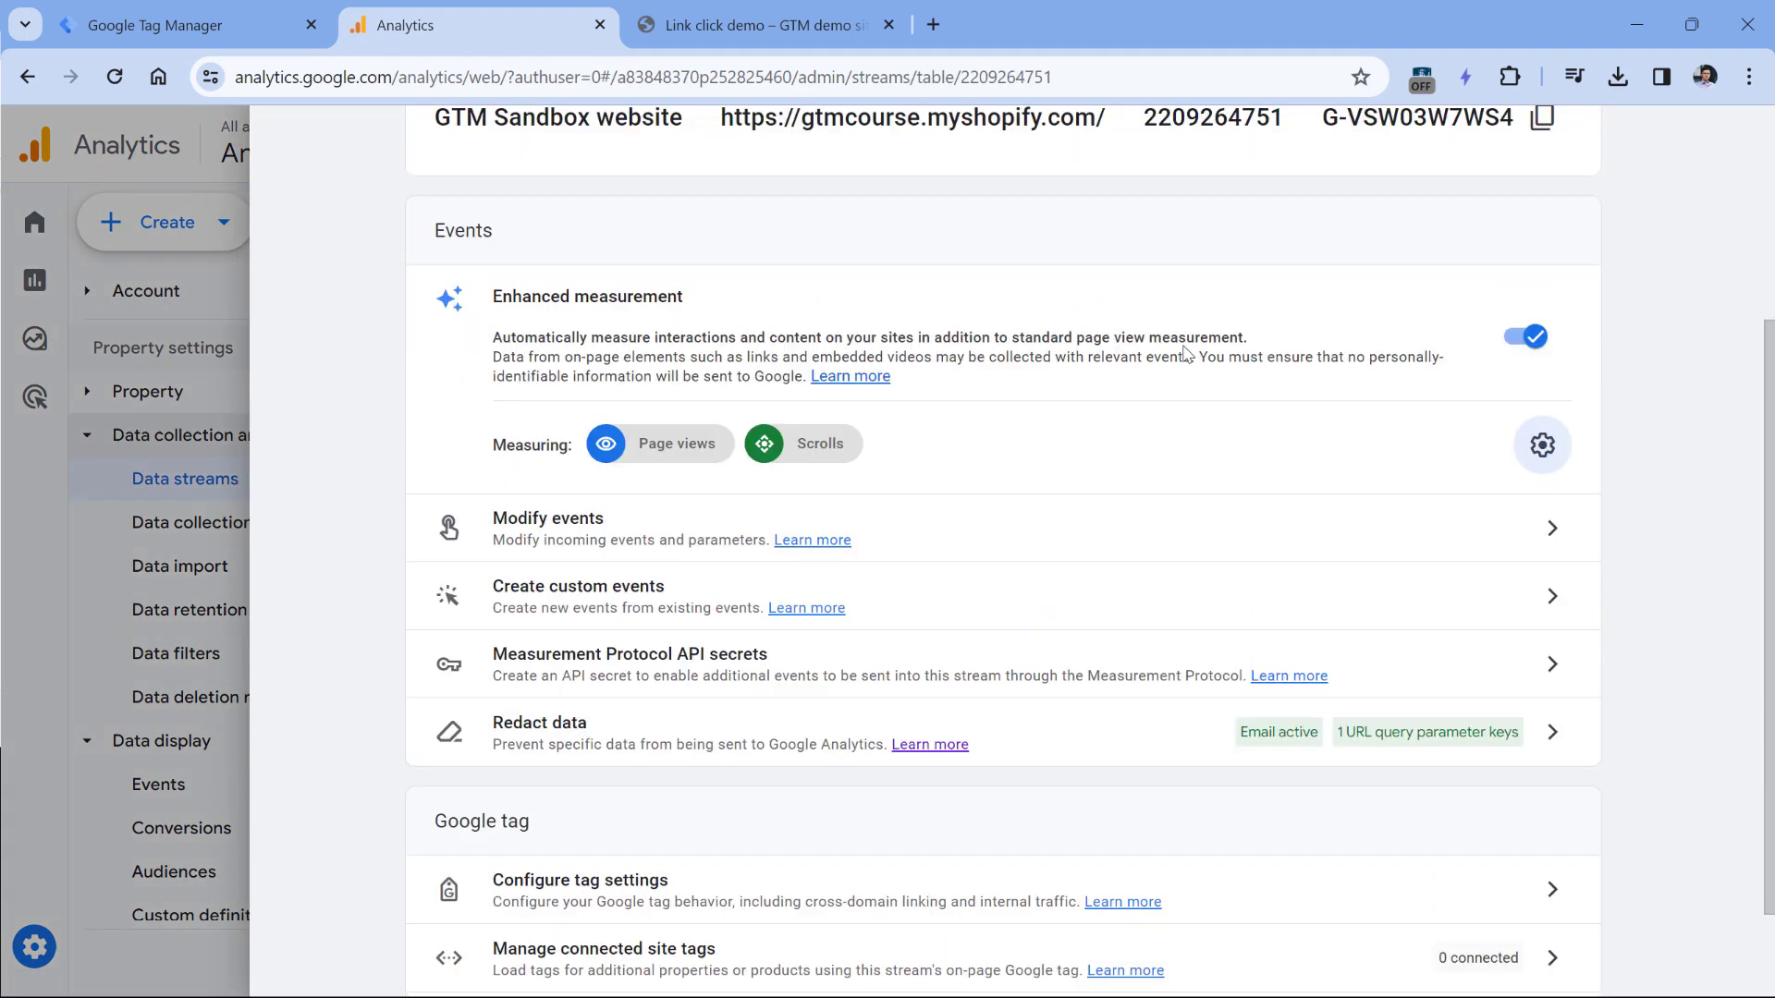
click(1531, 459)
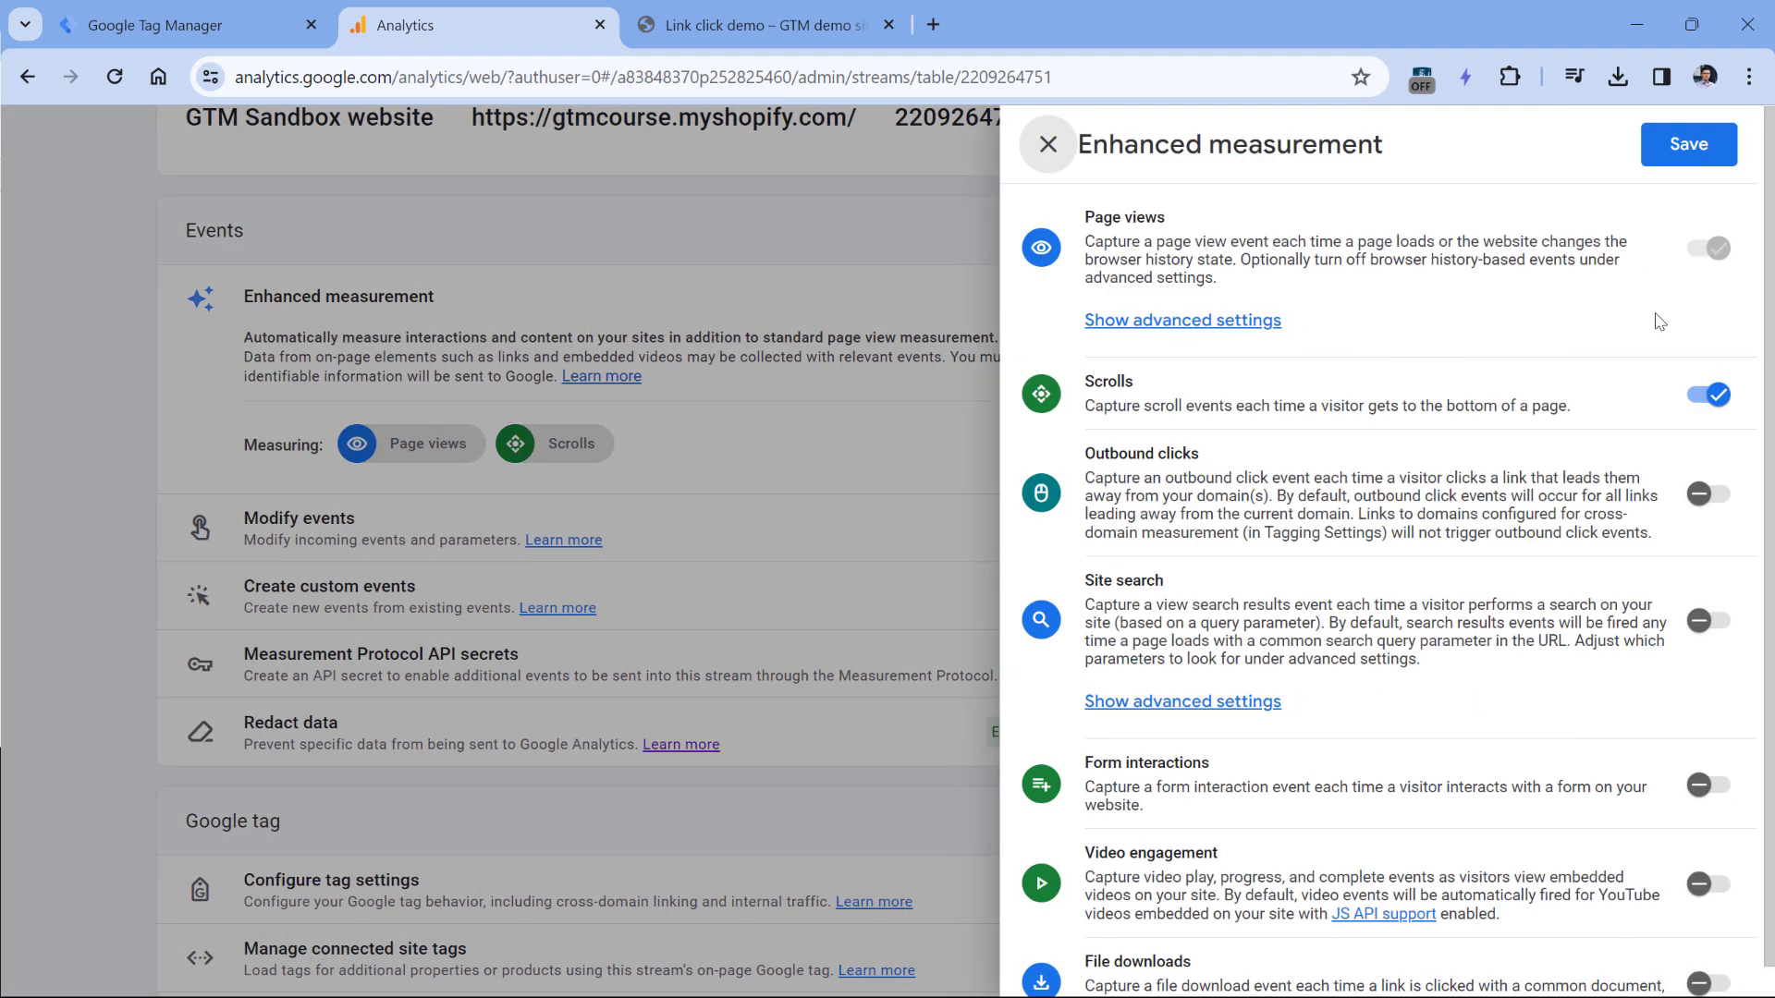
Step: Enable Outbound clicks and File downloads in enhanced measurement, save, and close the data stream details
click(1709, 497)
scroll(1701, 740, down, 1)
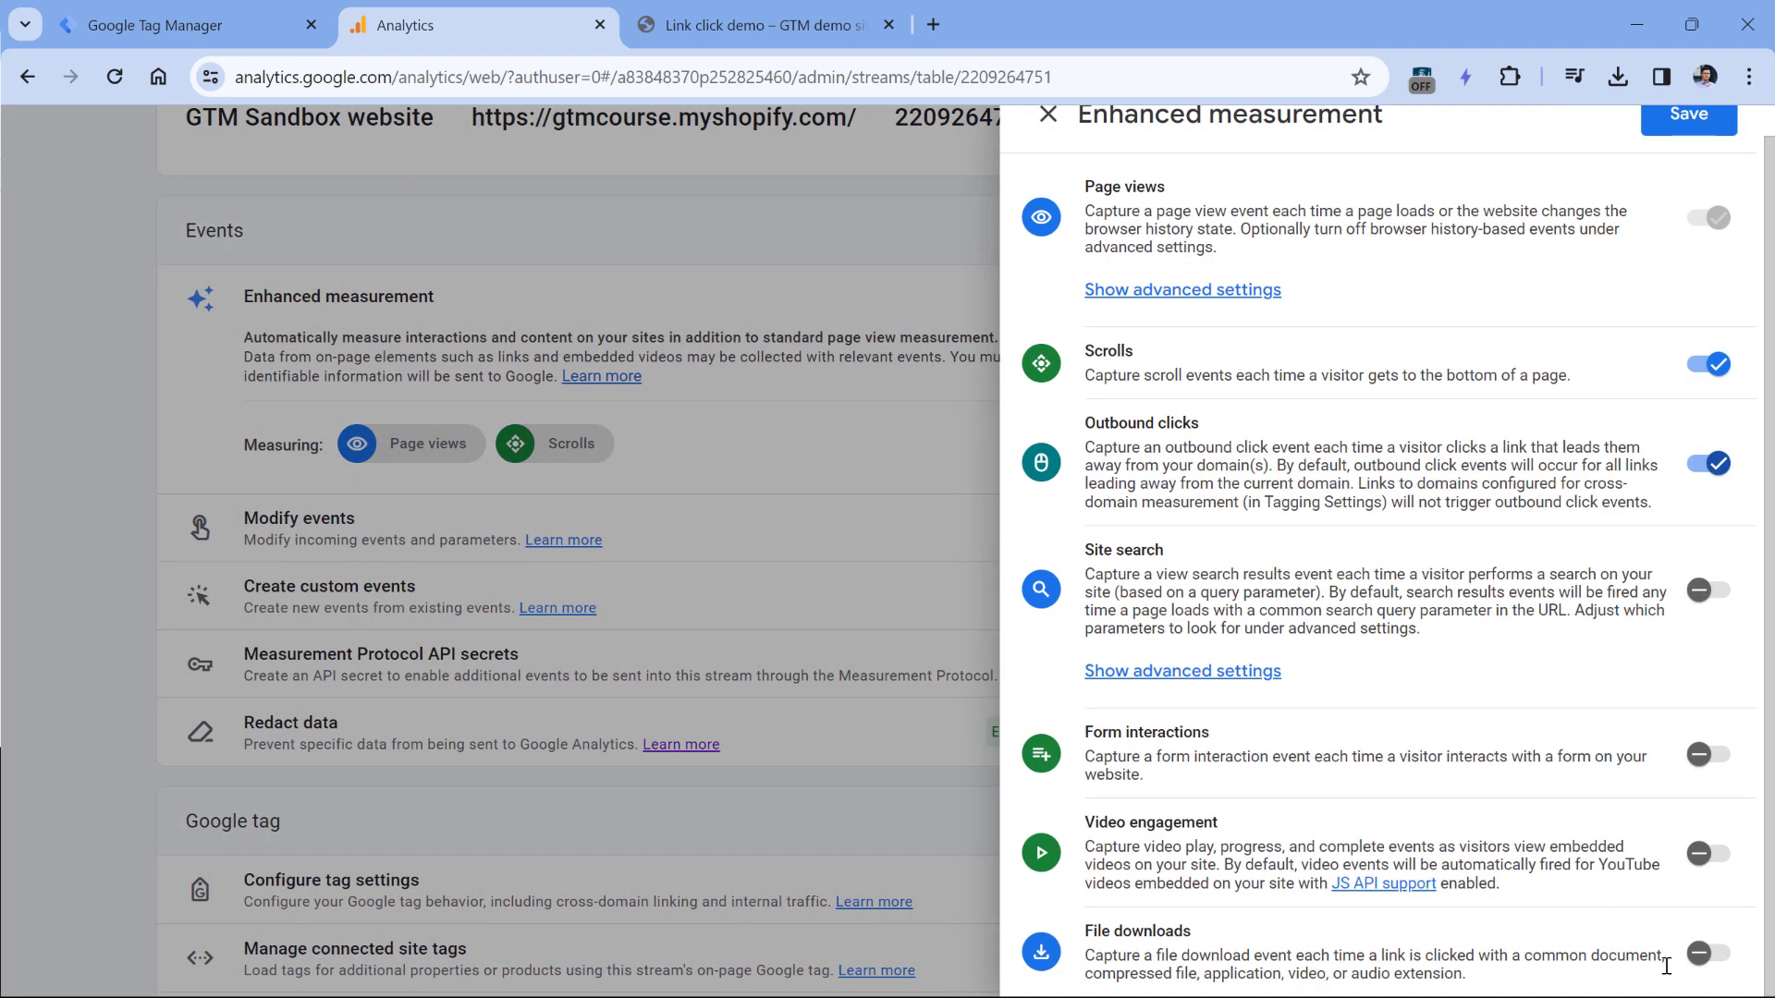
click(1708, 953)
click(1688, 116)
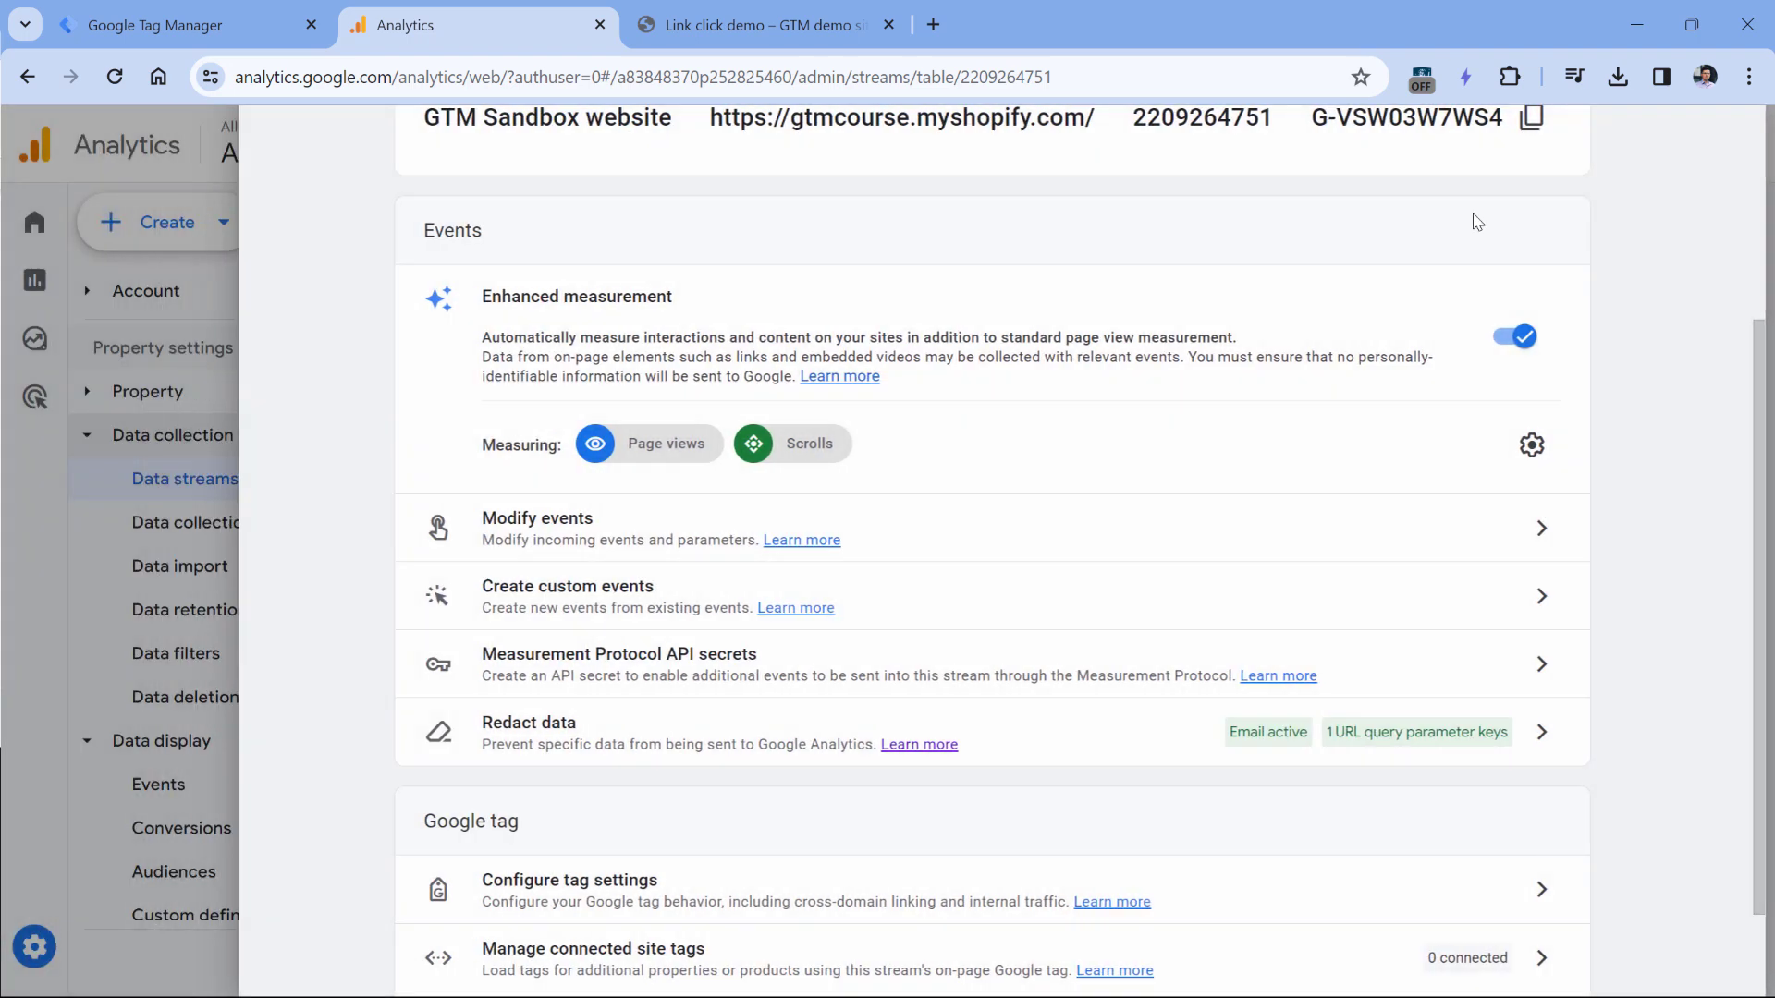
click(298, 145)
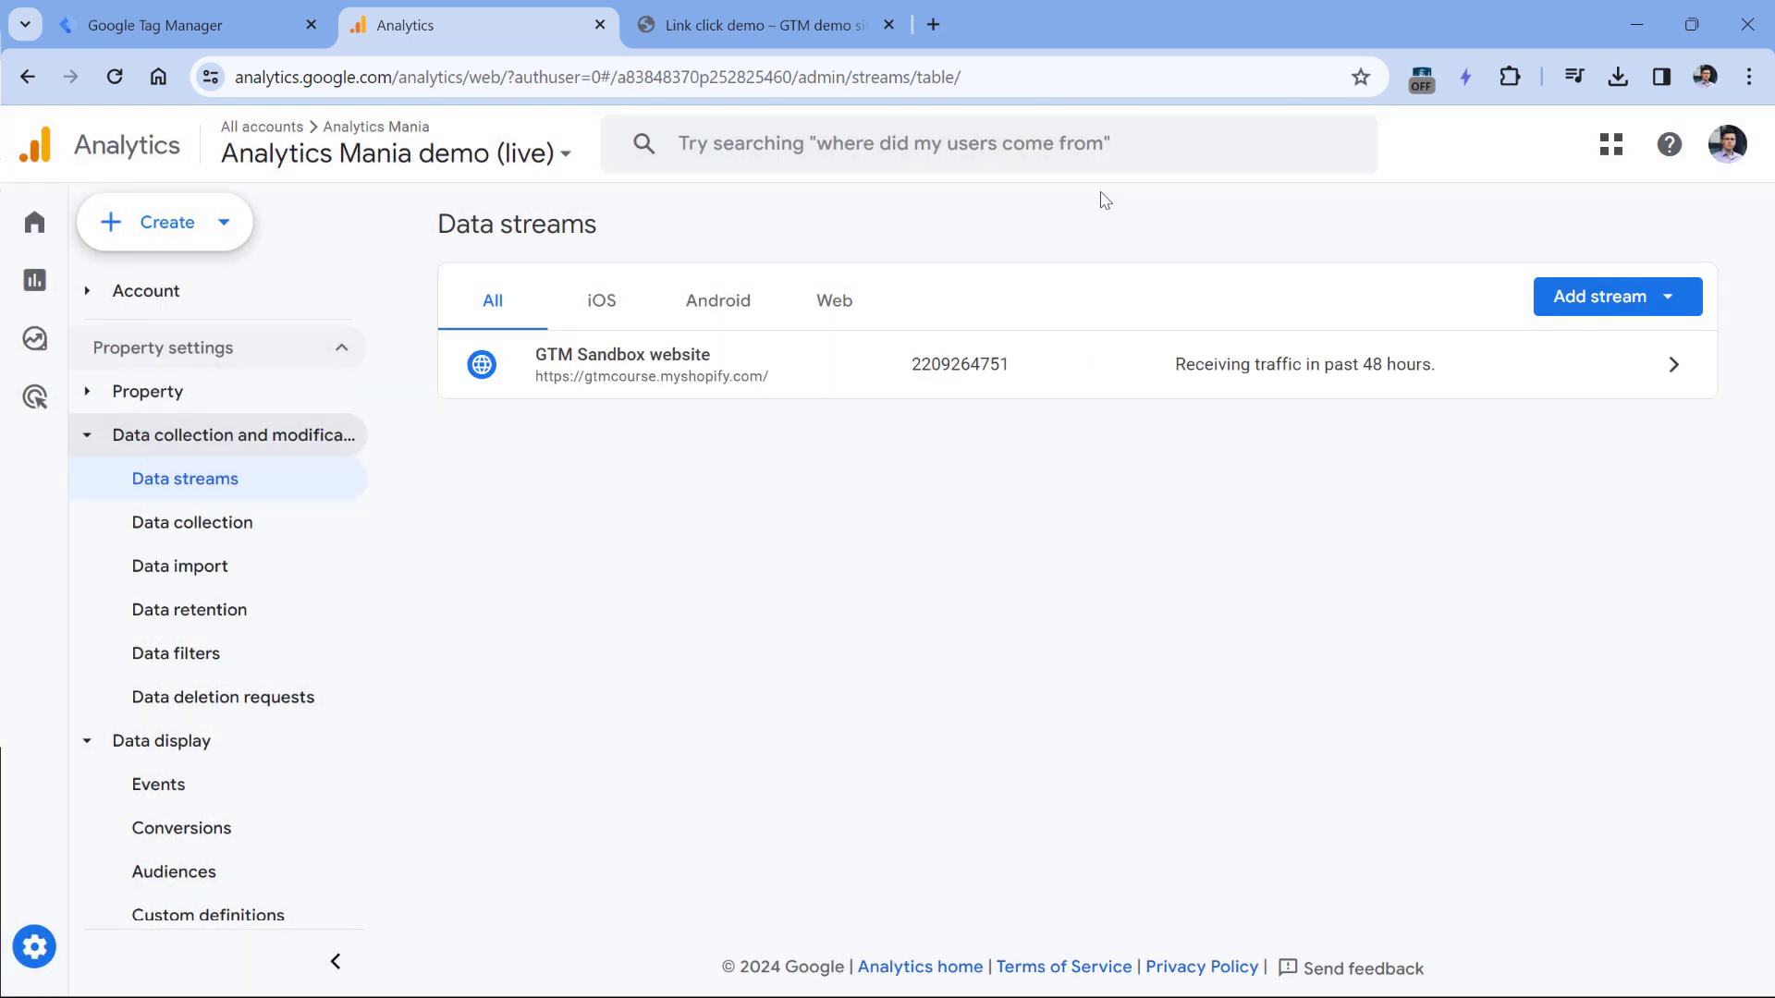
Step: Reload the Link click demo page with the Google Analytics Debugger on and open its Facebook and Linkedin links in new tabs
click(758, 25)
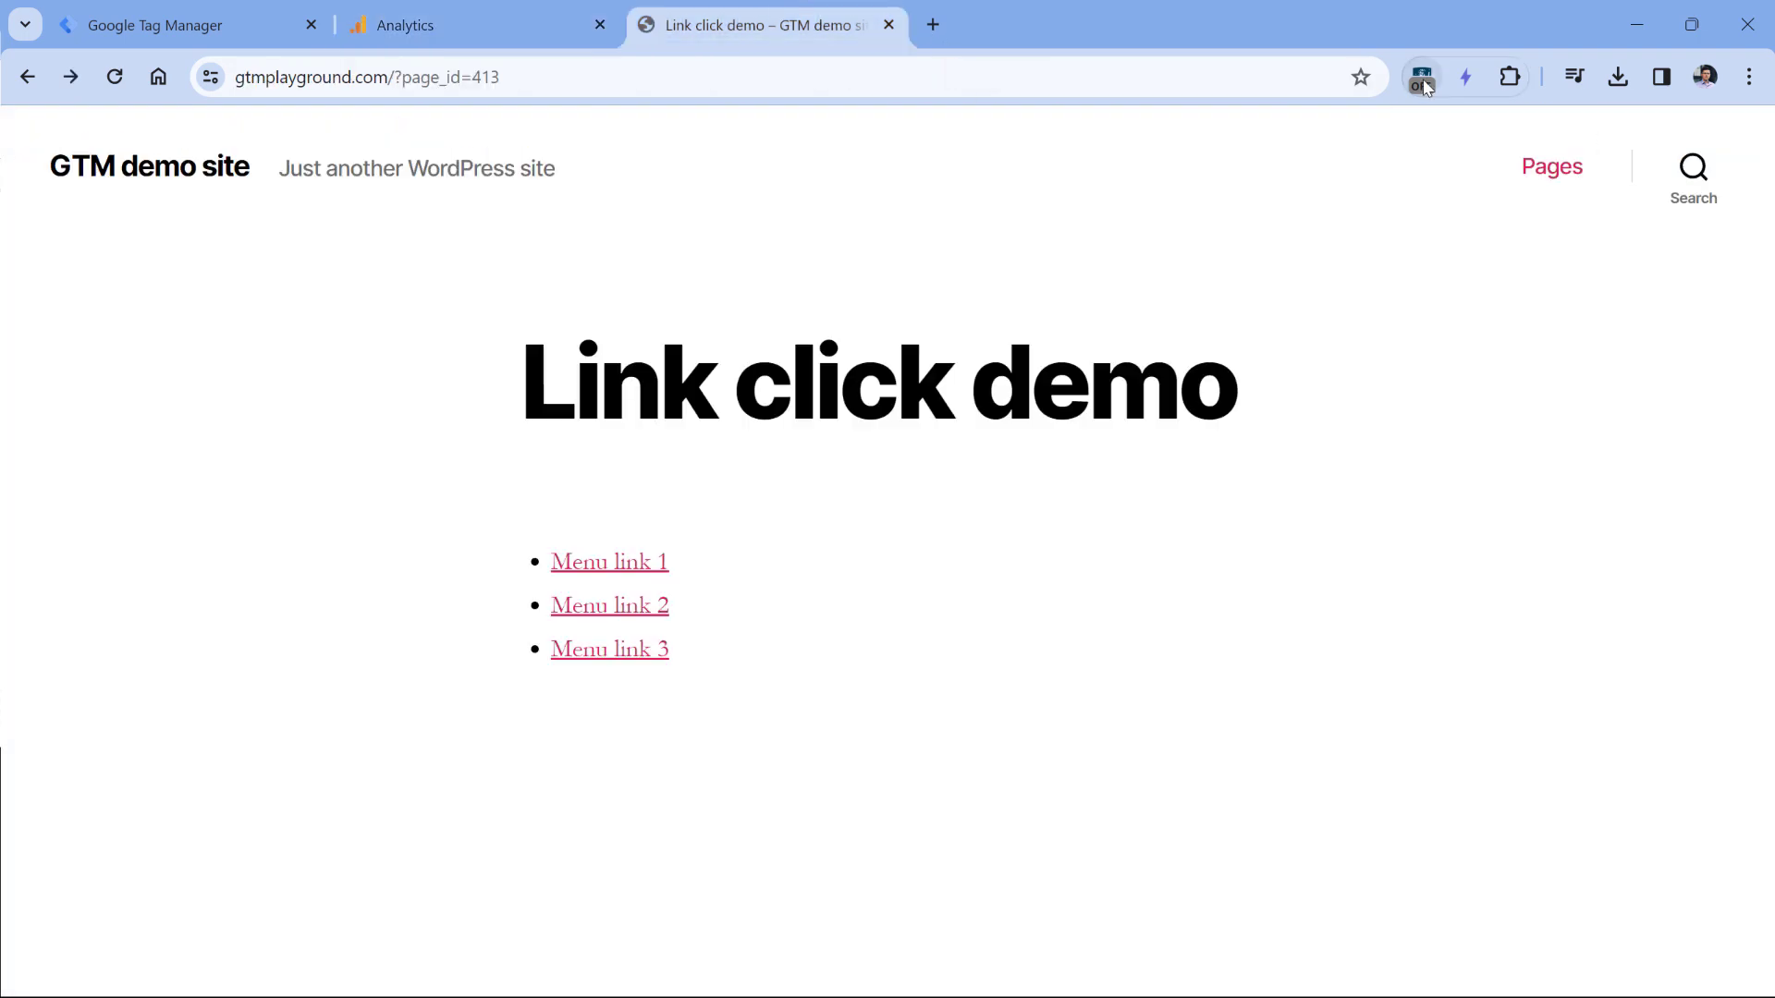
click(1510, 77)
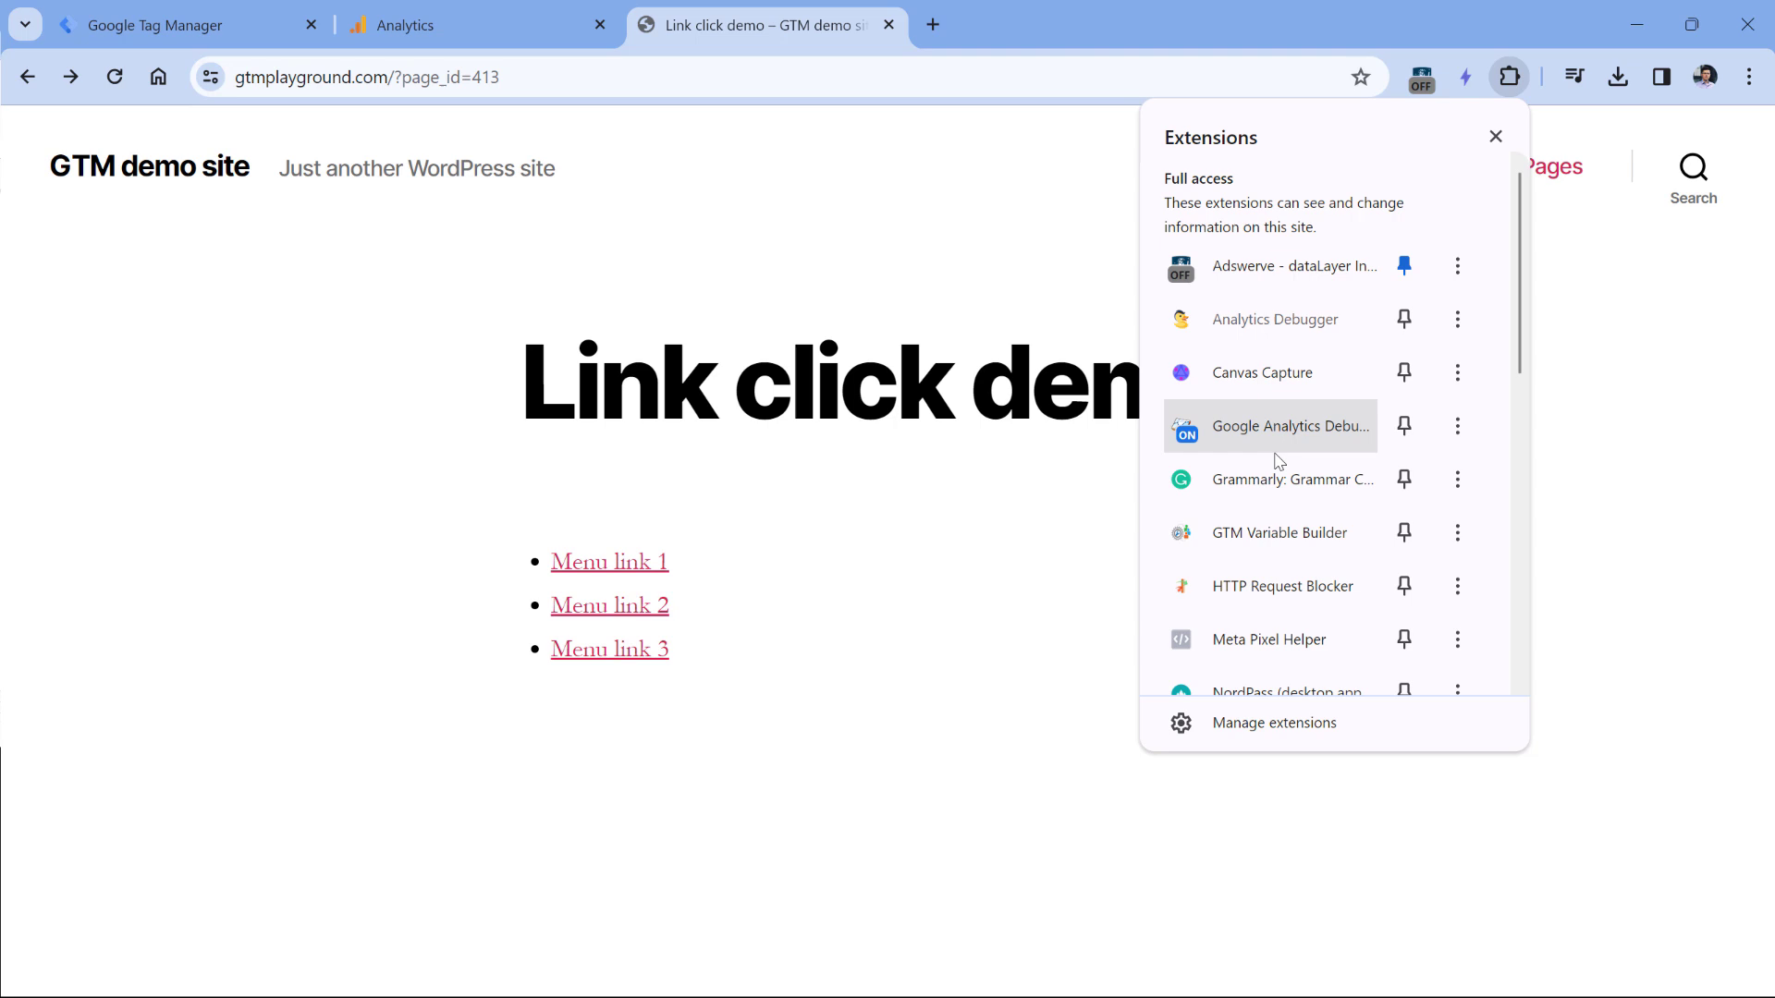
click(957, 566)
key(F5)
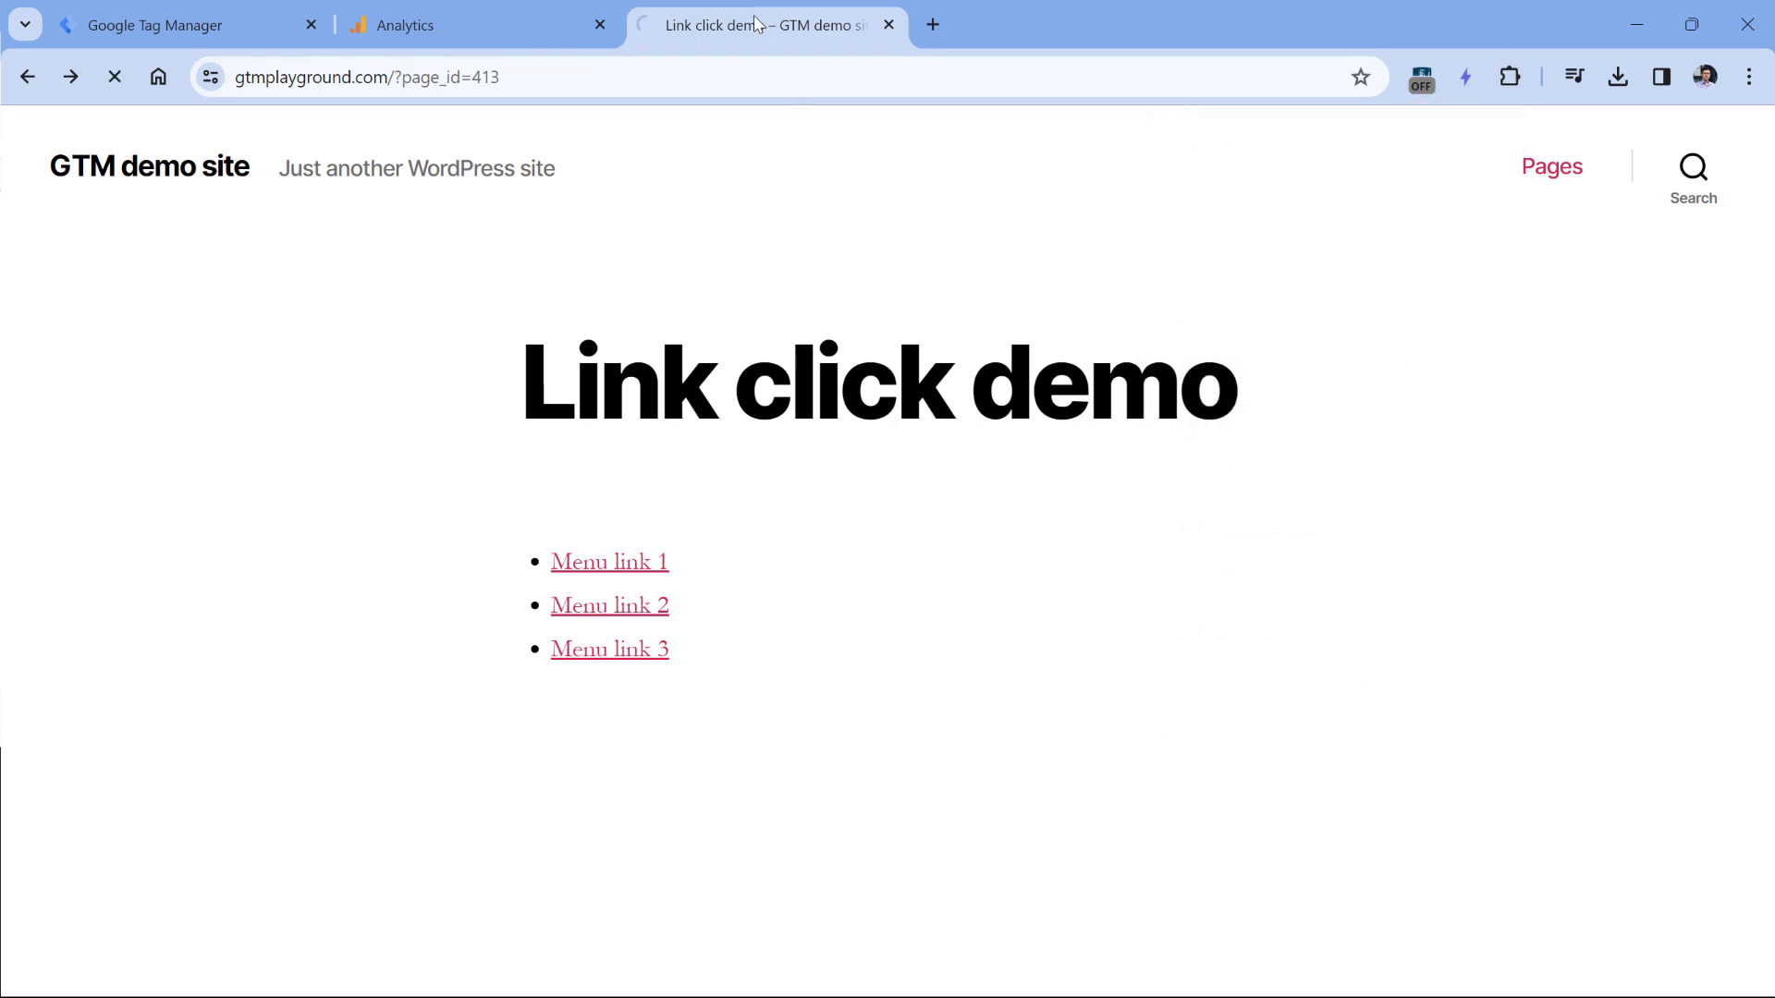
scroll(811, 365, down, 4)
scroll(811, 365, down, 2)
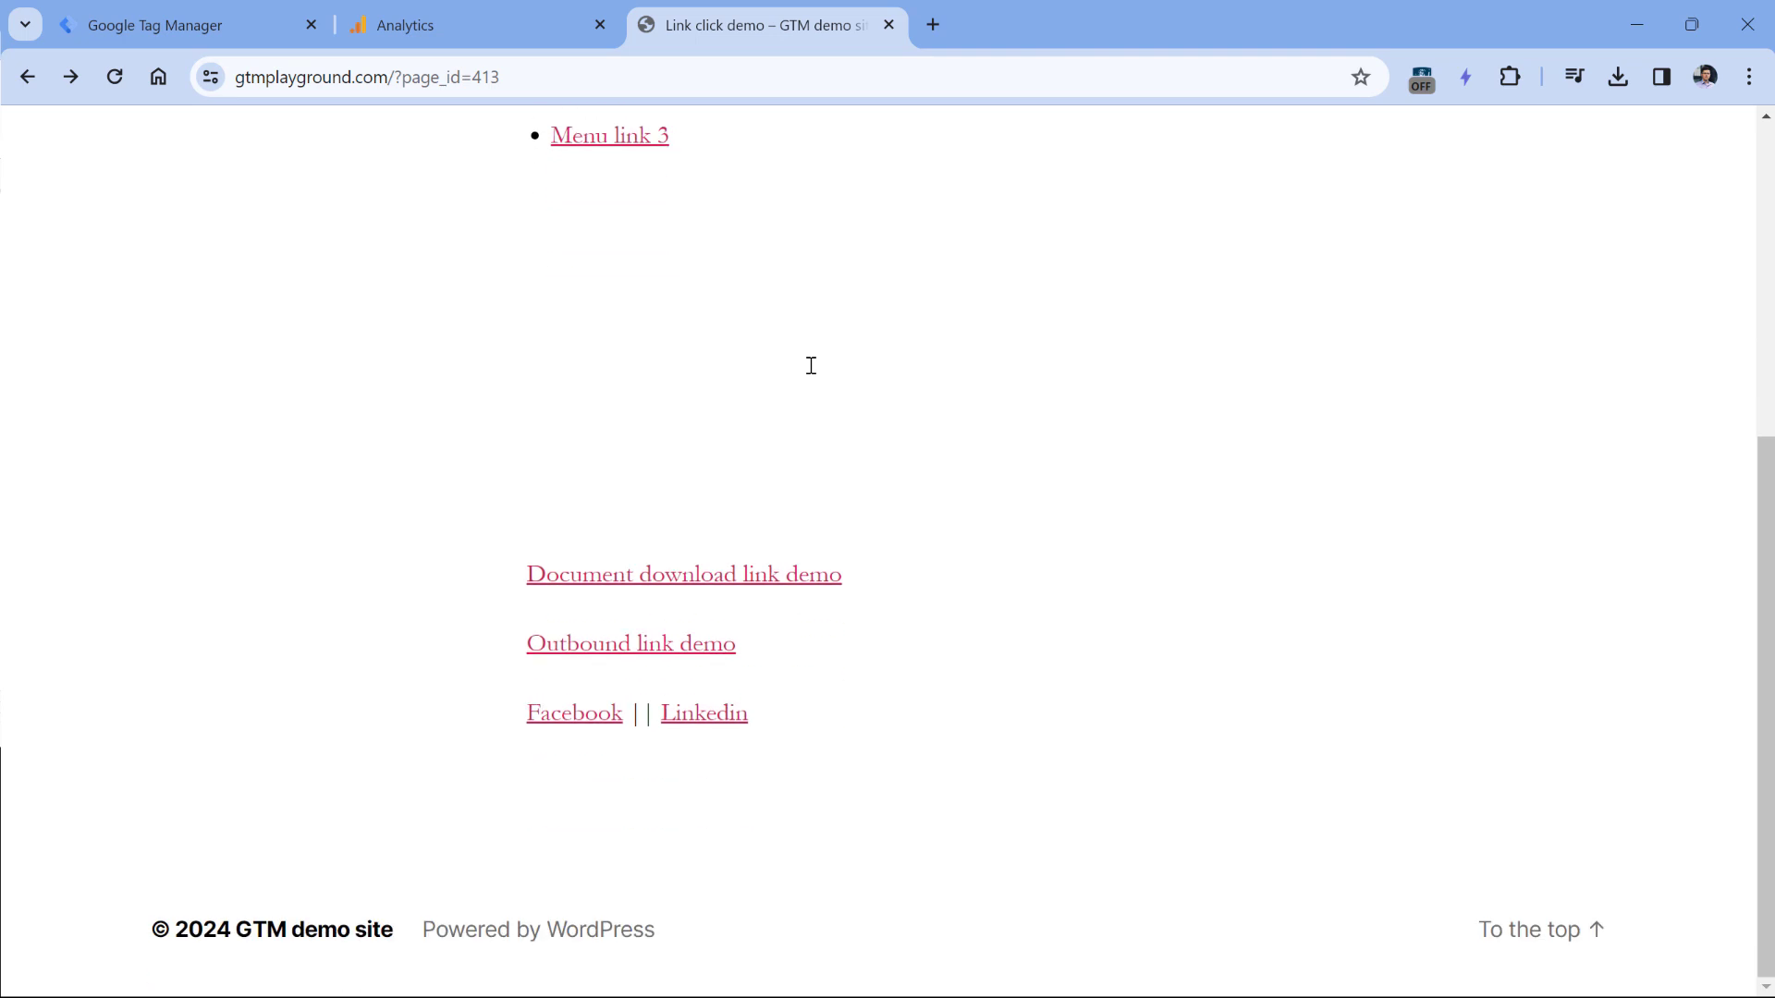
ctrl+click(577, 725)
ctrl+click(724, 721)
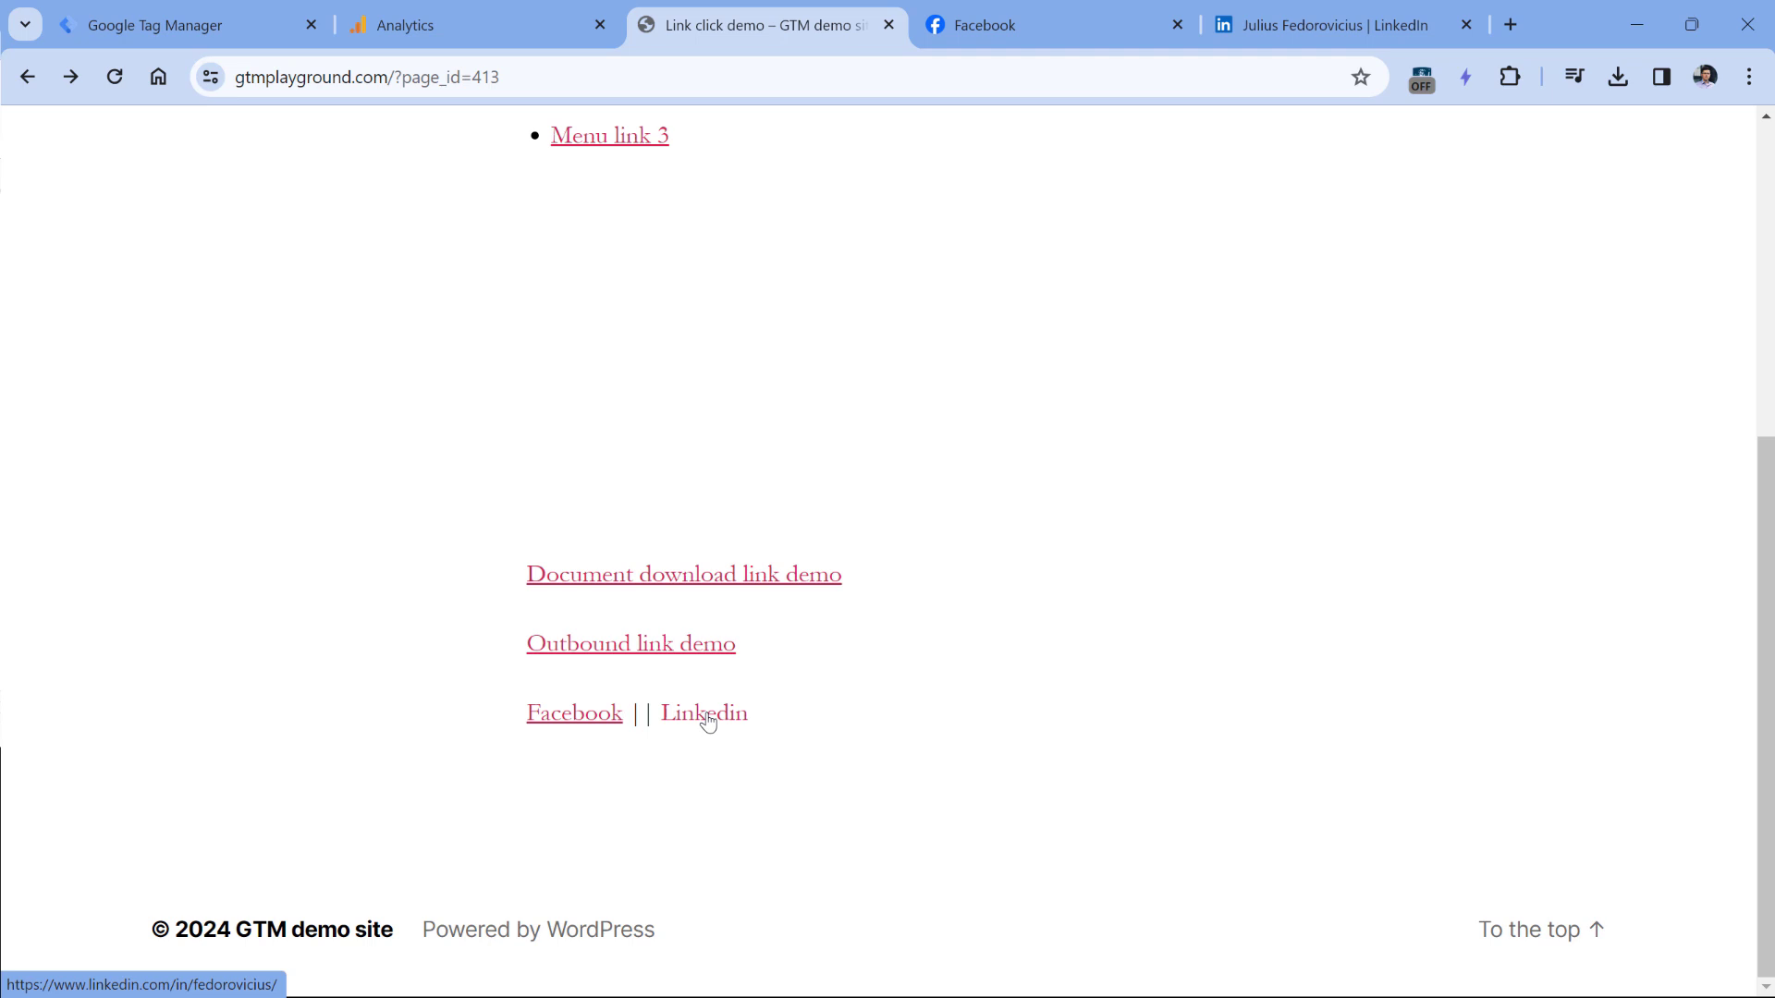
Step: Open DebugView in Google Analytics and check the link_domain parameter of the earlier click event
click(434, 25)
scroll(230, 508, down, 3)
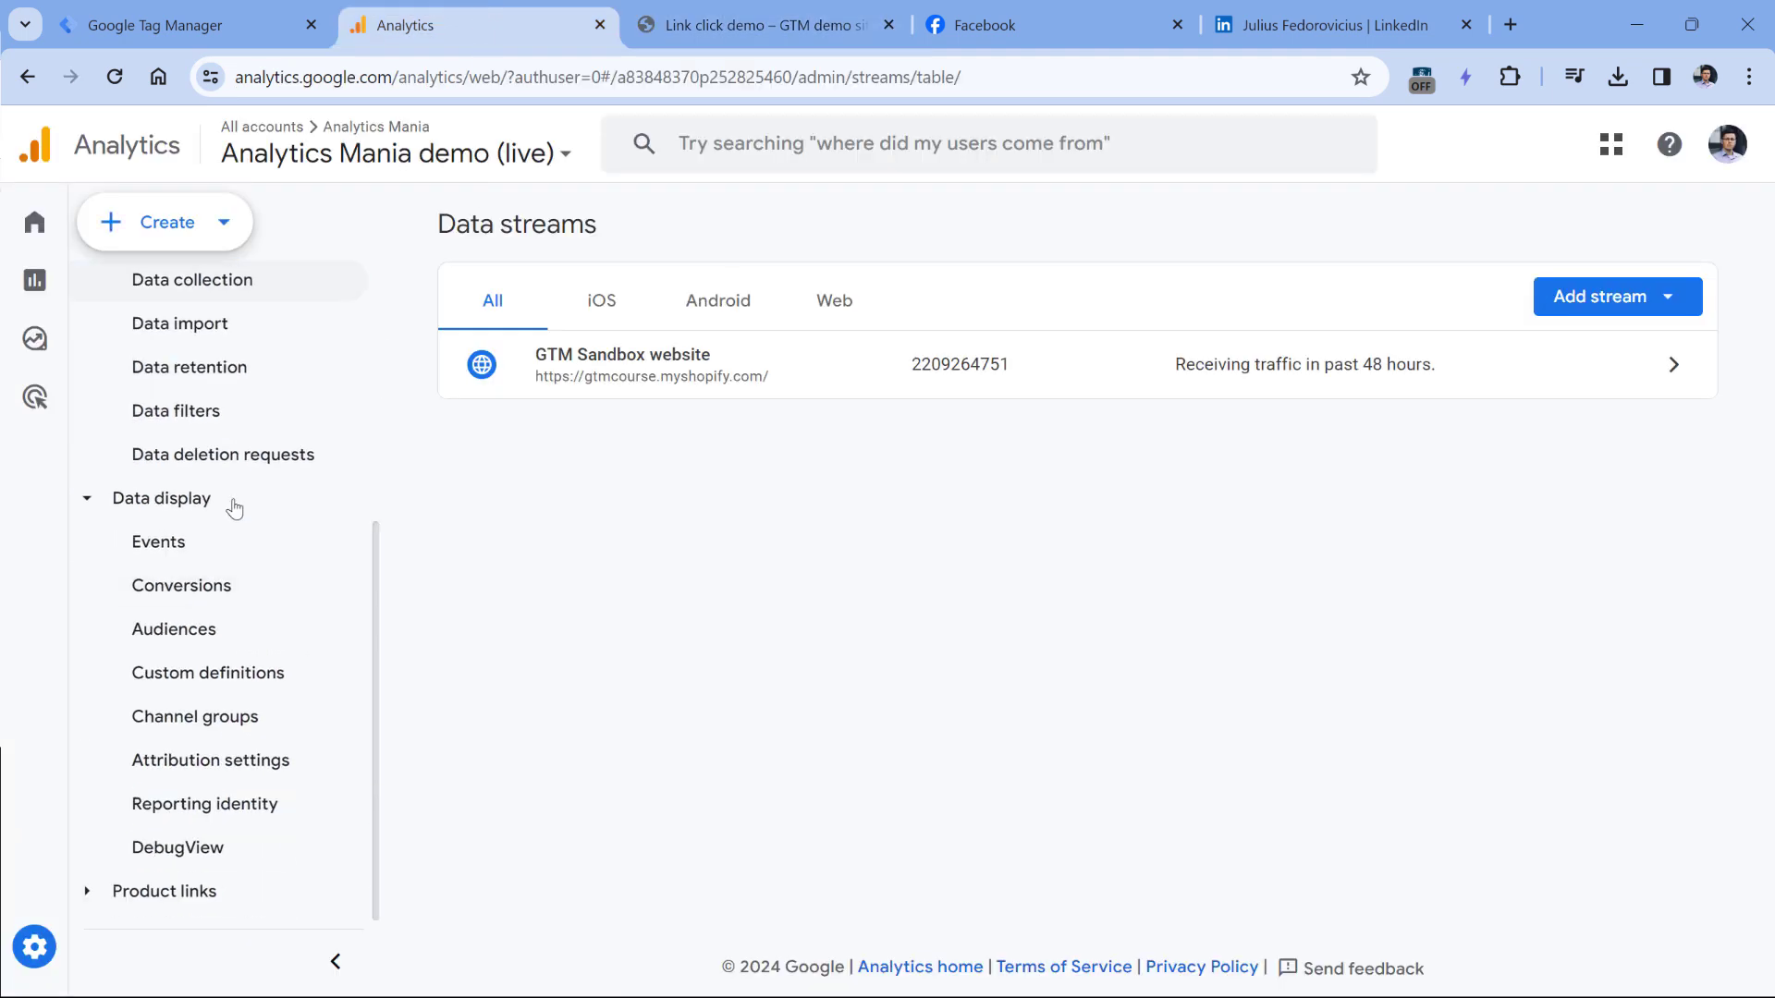
click(206, 857)
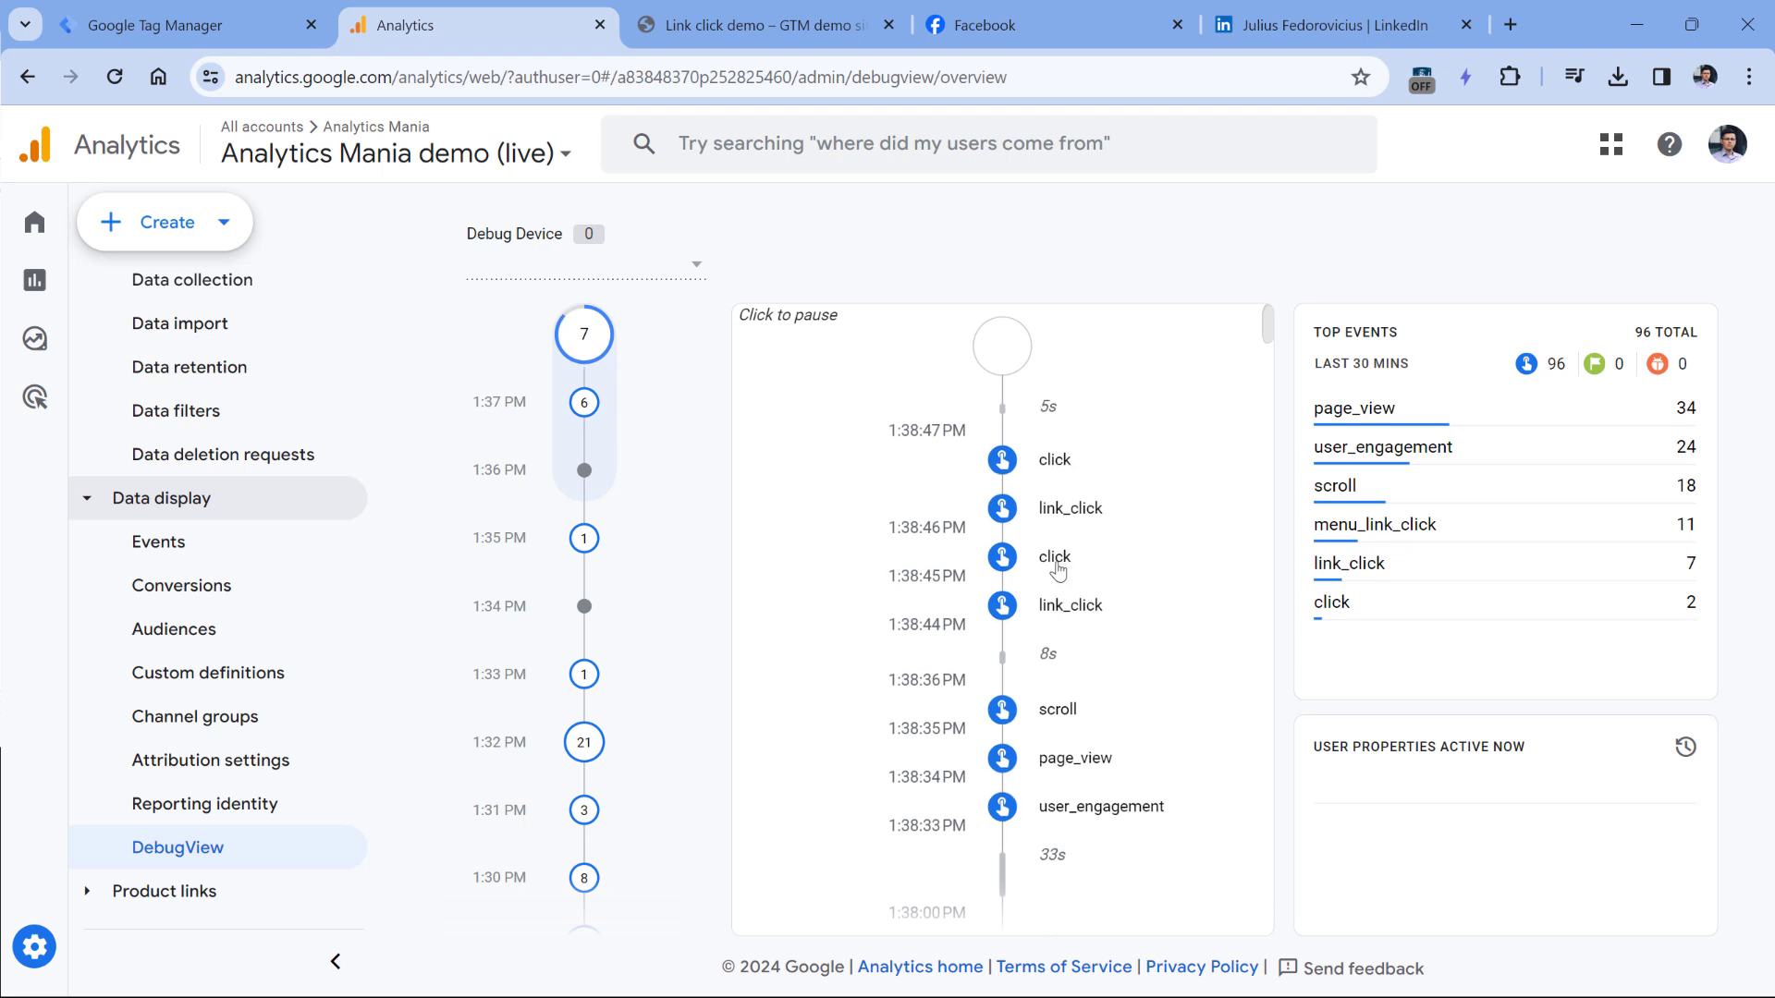
click(1055, 557)
scroll(1007, 541, down, 3)
click(905, 659)
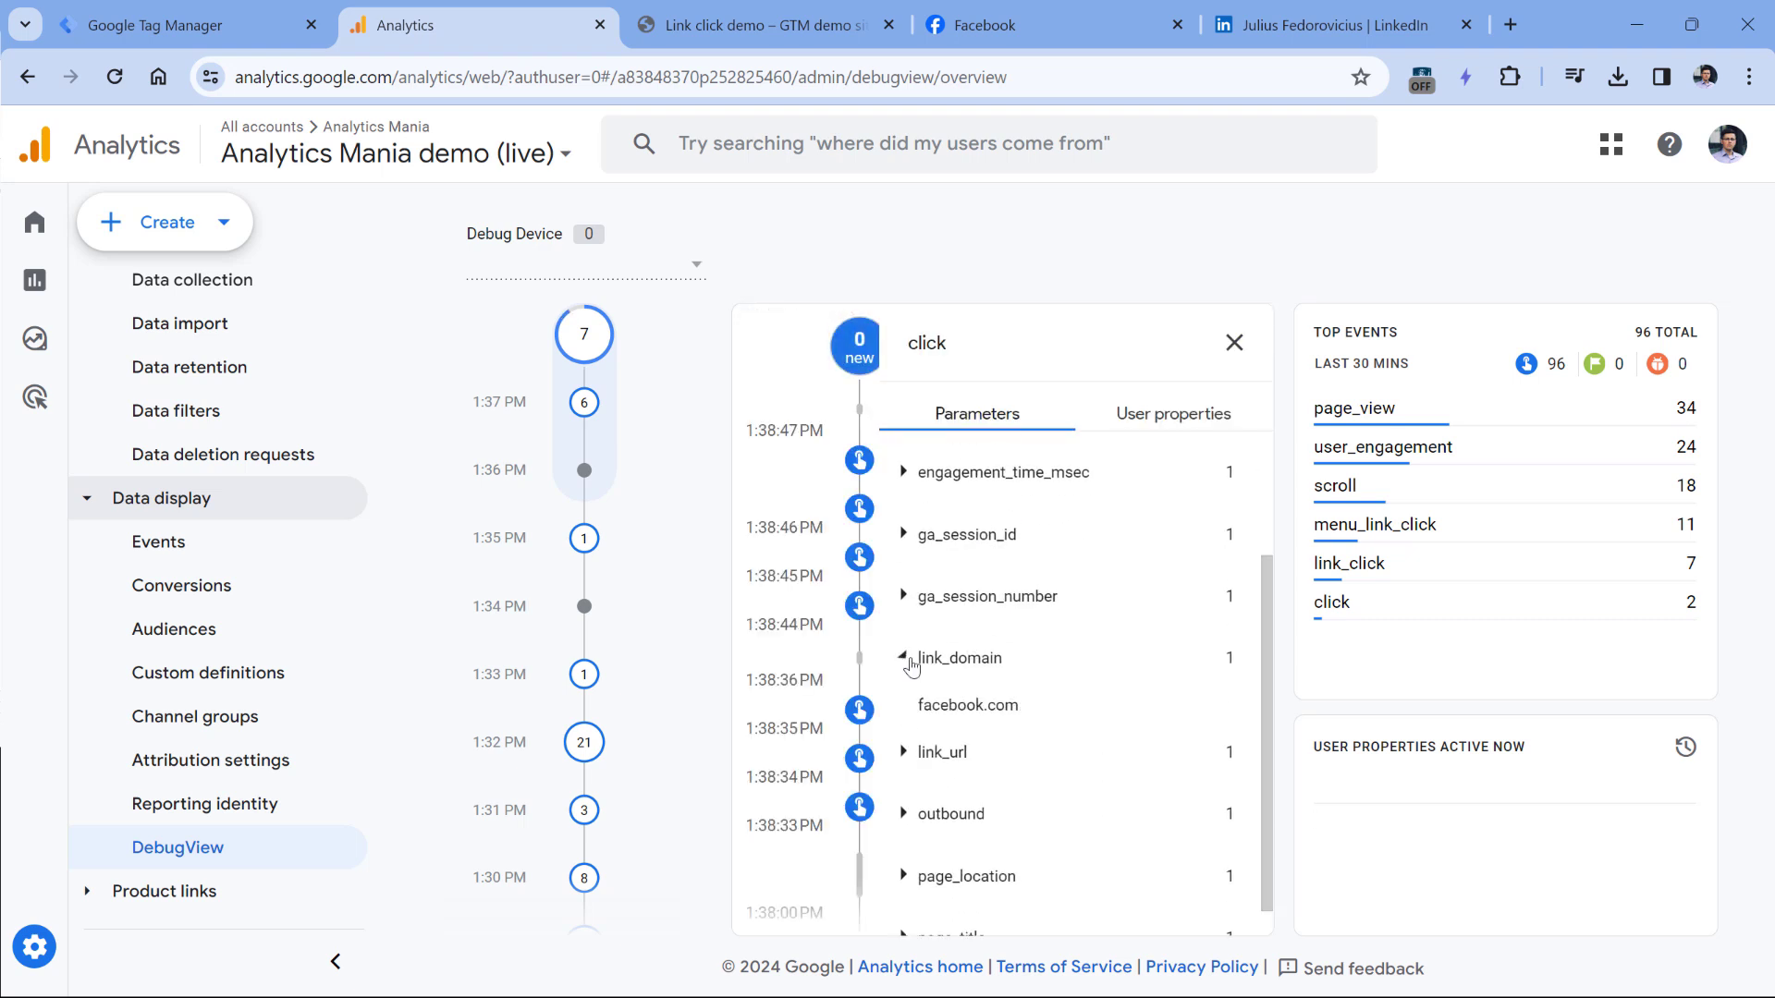
click(908, 660)
click(1238, 356)
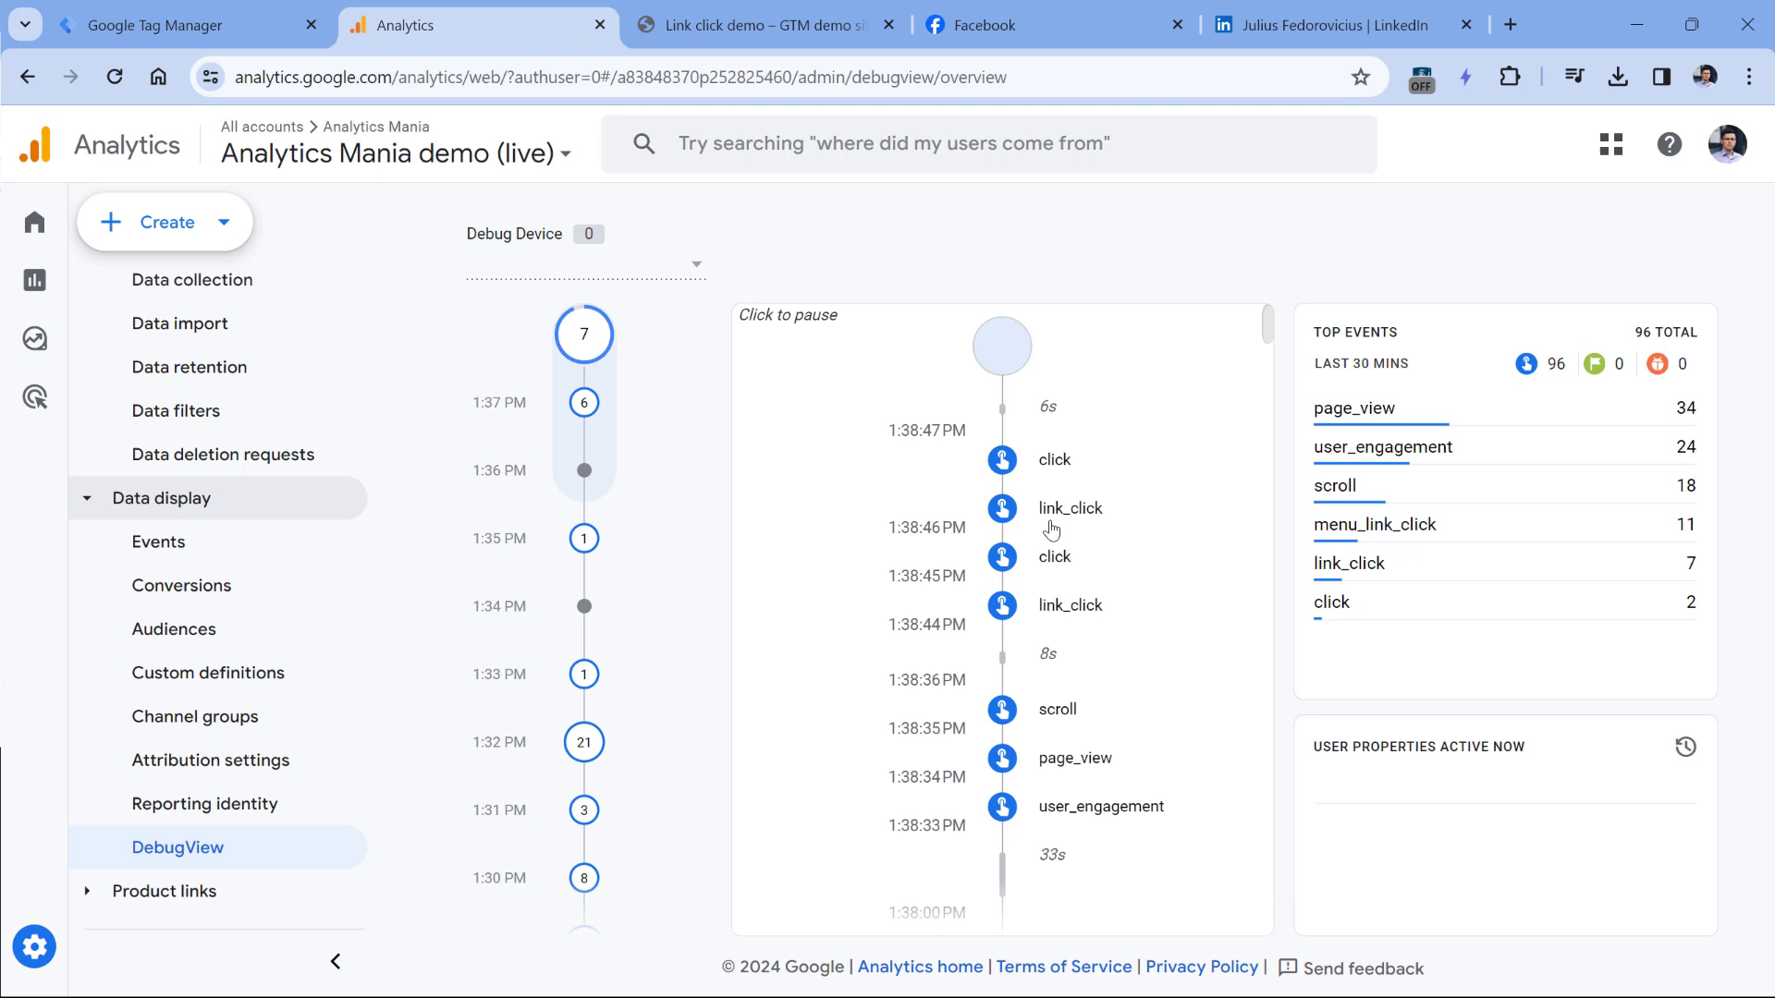
Step: Check a parameter of the latest click event, and list the parameters of the earlier click event again
click(1053, 470)
click(906, 667)
click(907, 667)
click(1235, 341)
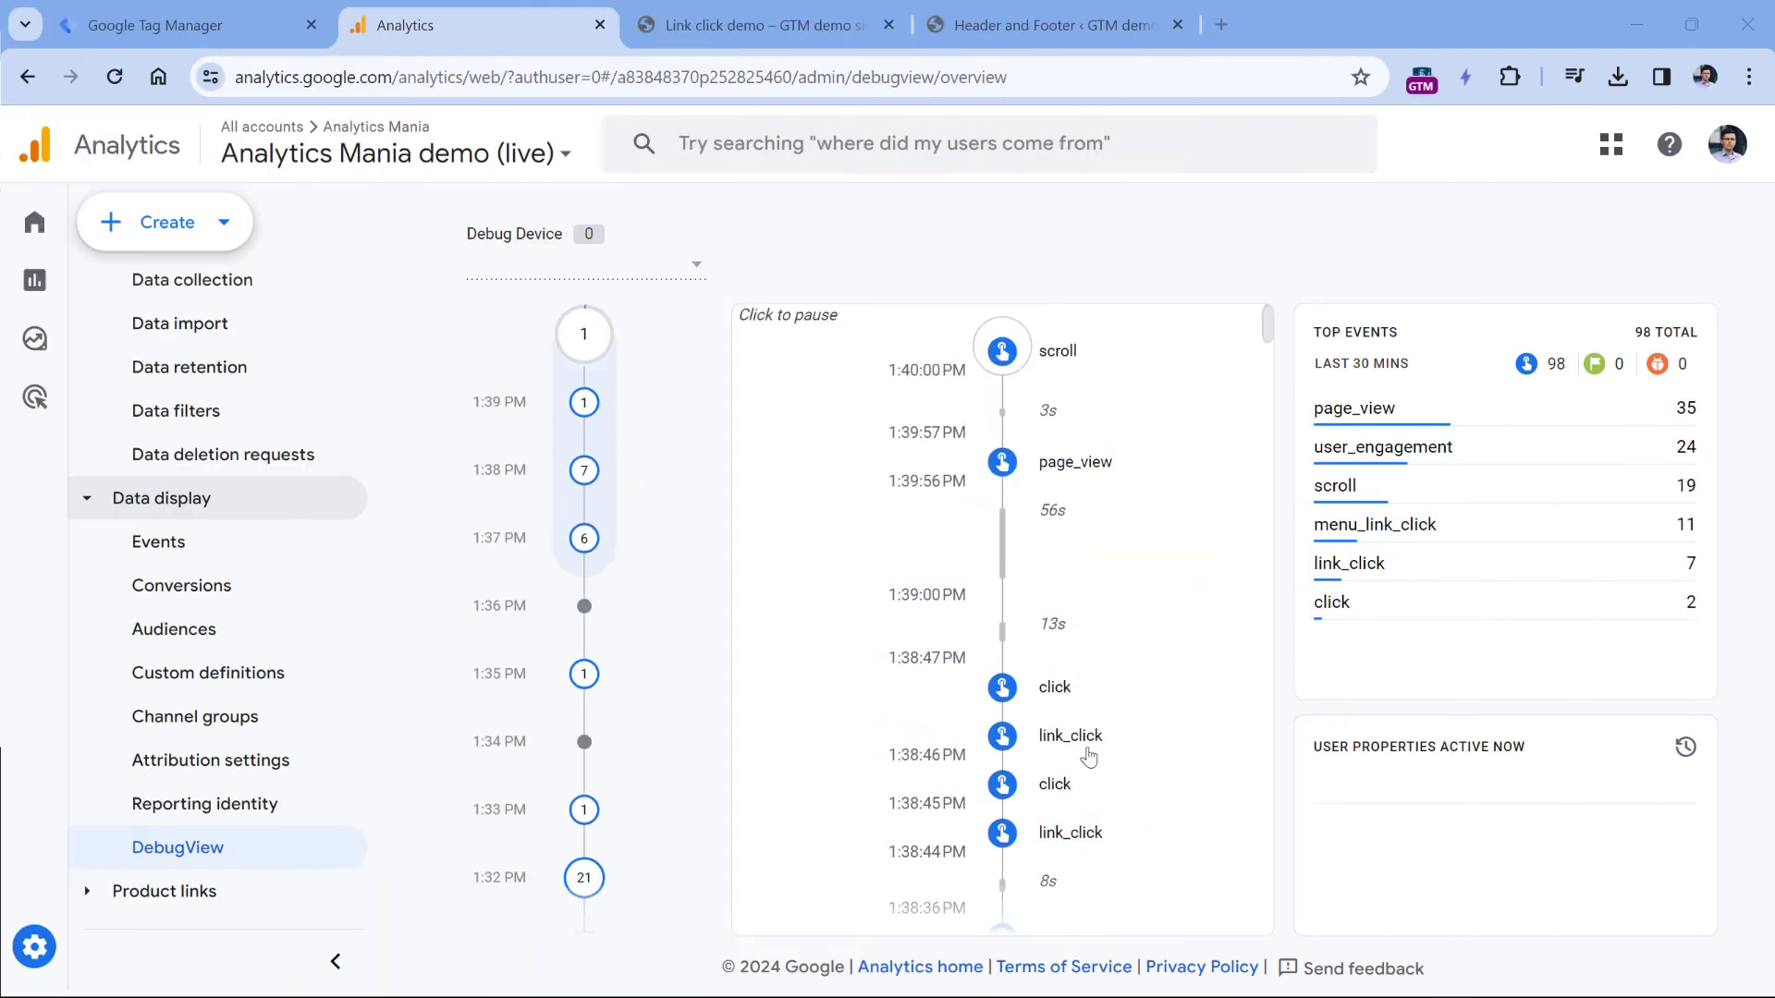
scroll(1110, 804, down, 2)
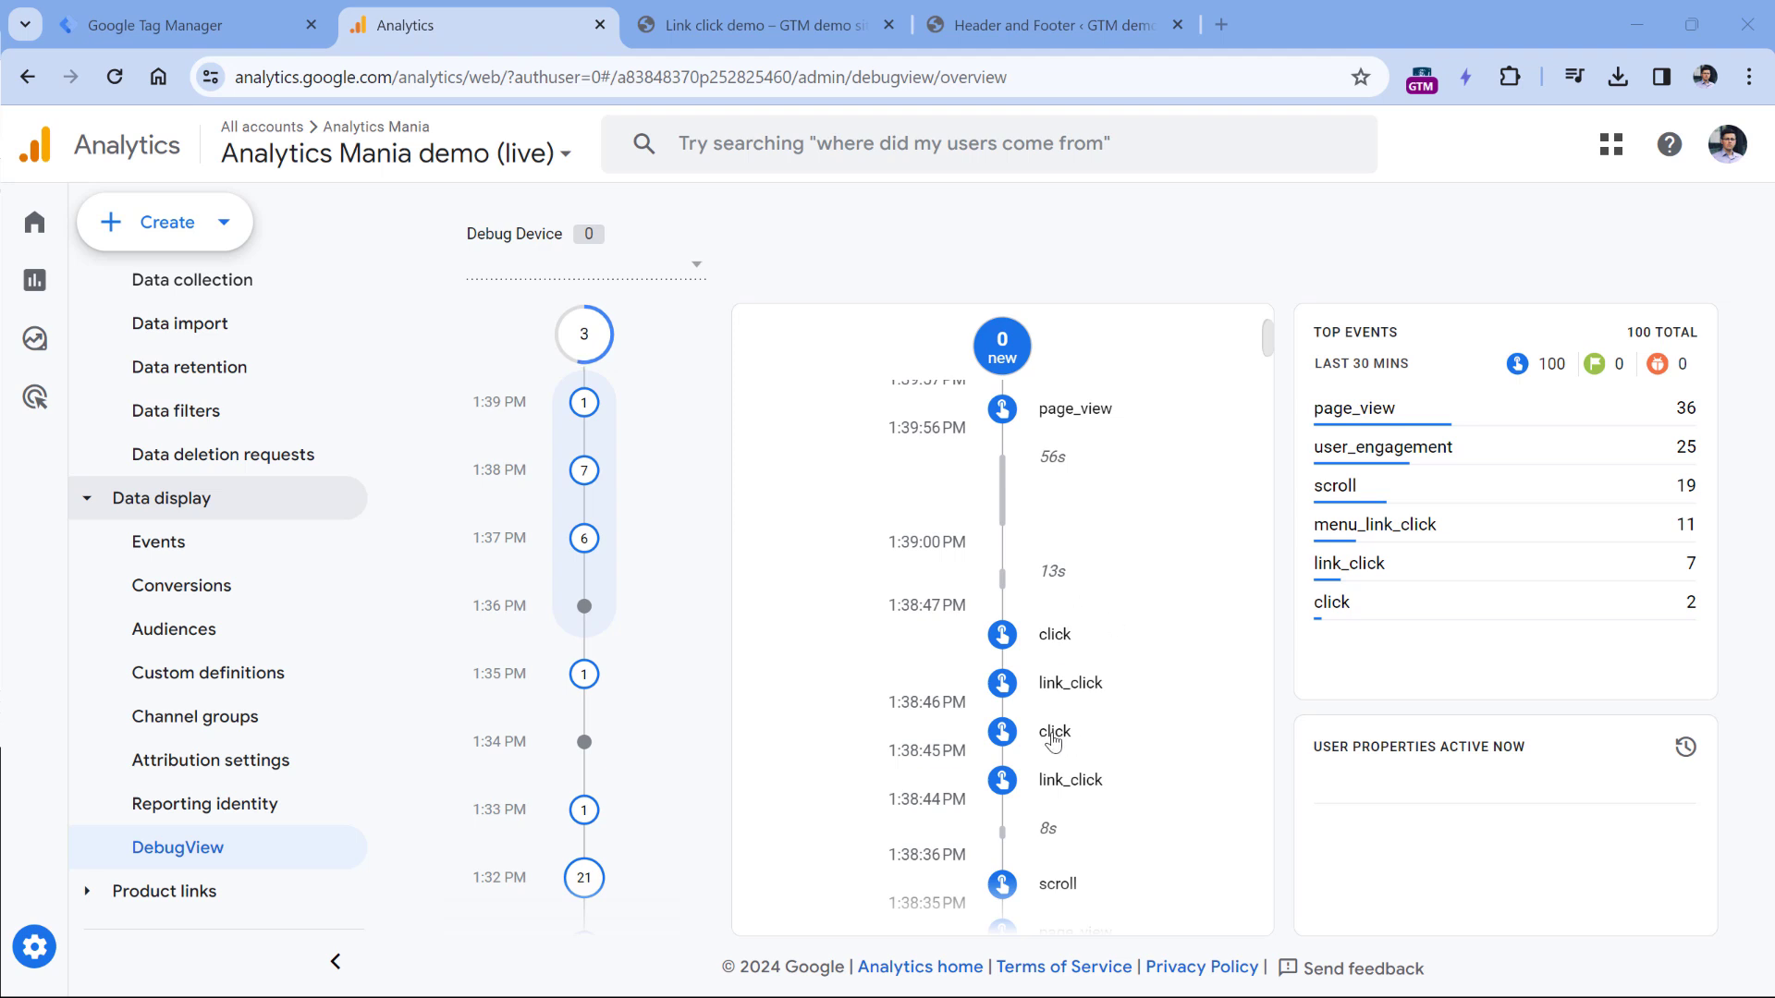
click(1056, 732)
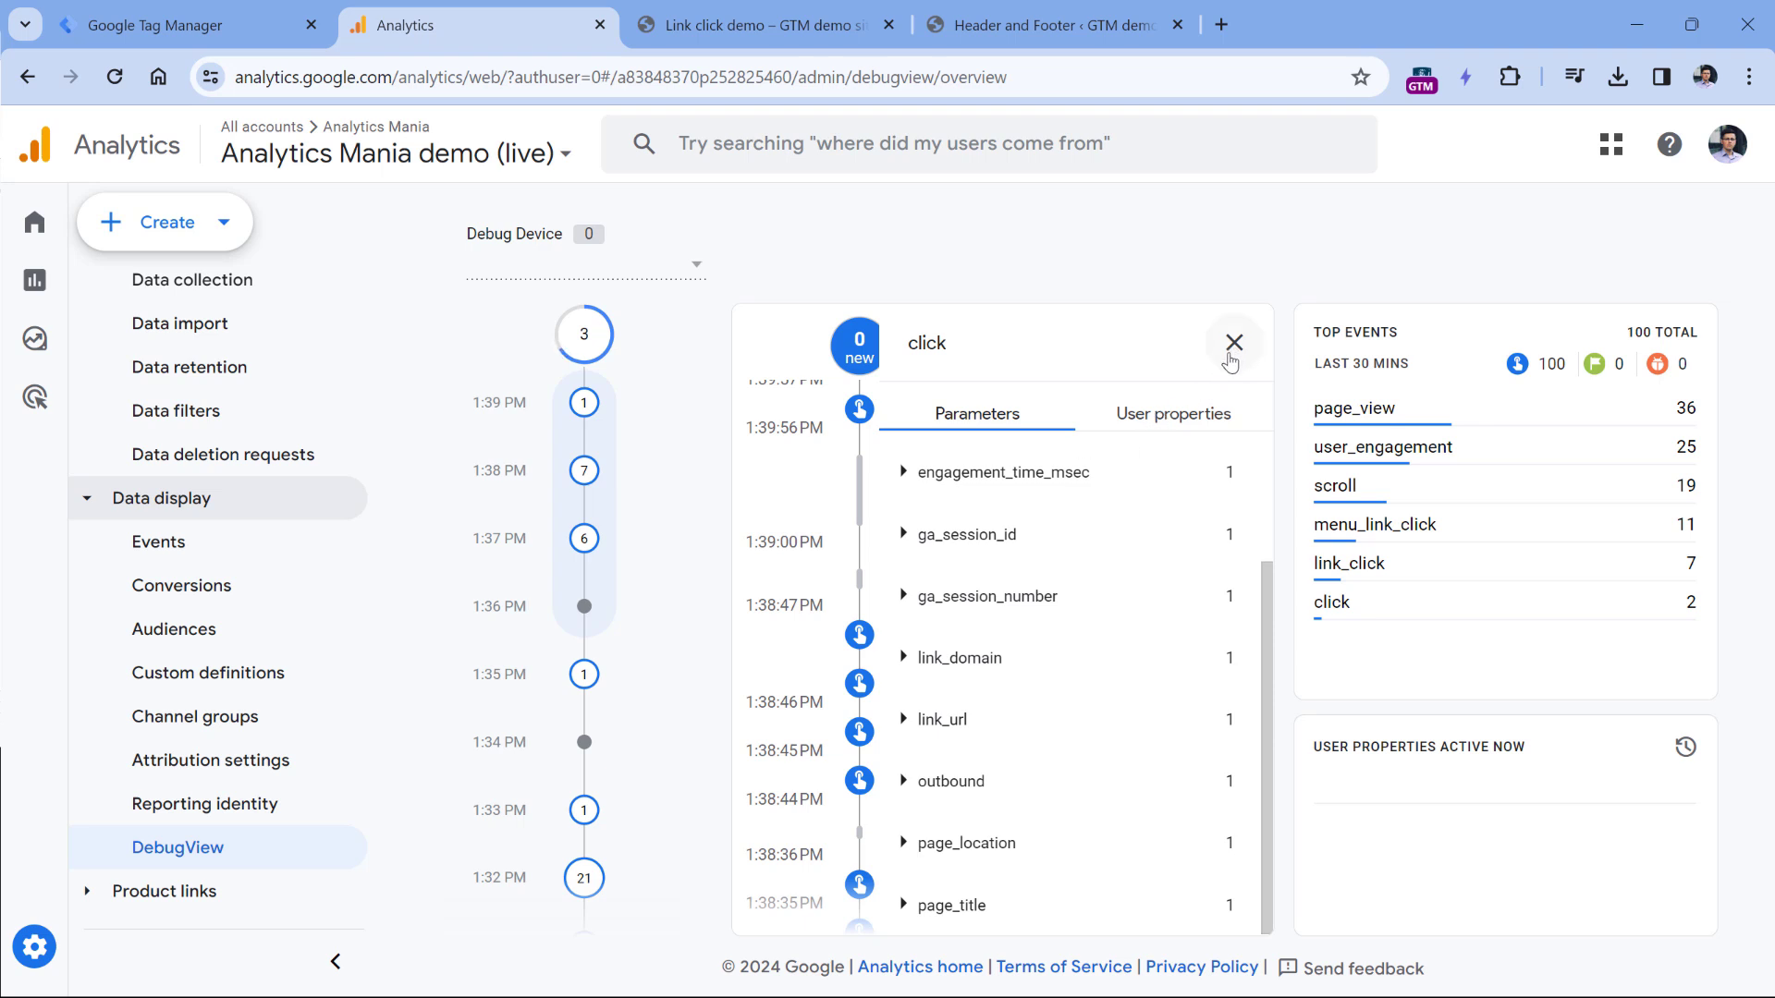
Step: Close the event details, duplicate the DebugView tab, and start a new custom event from the property's Events settings in the copy
click(1230, 359)
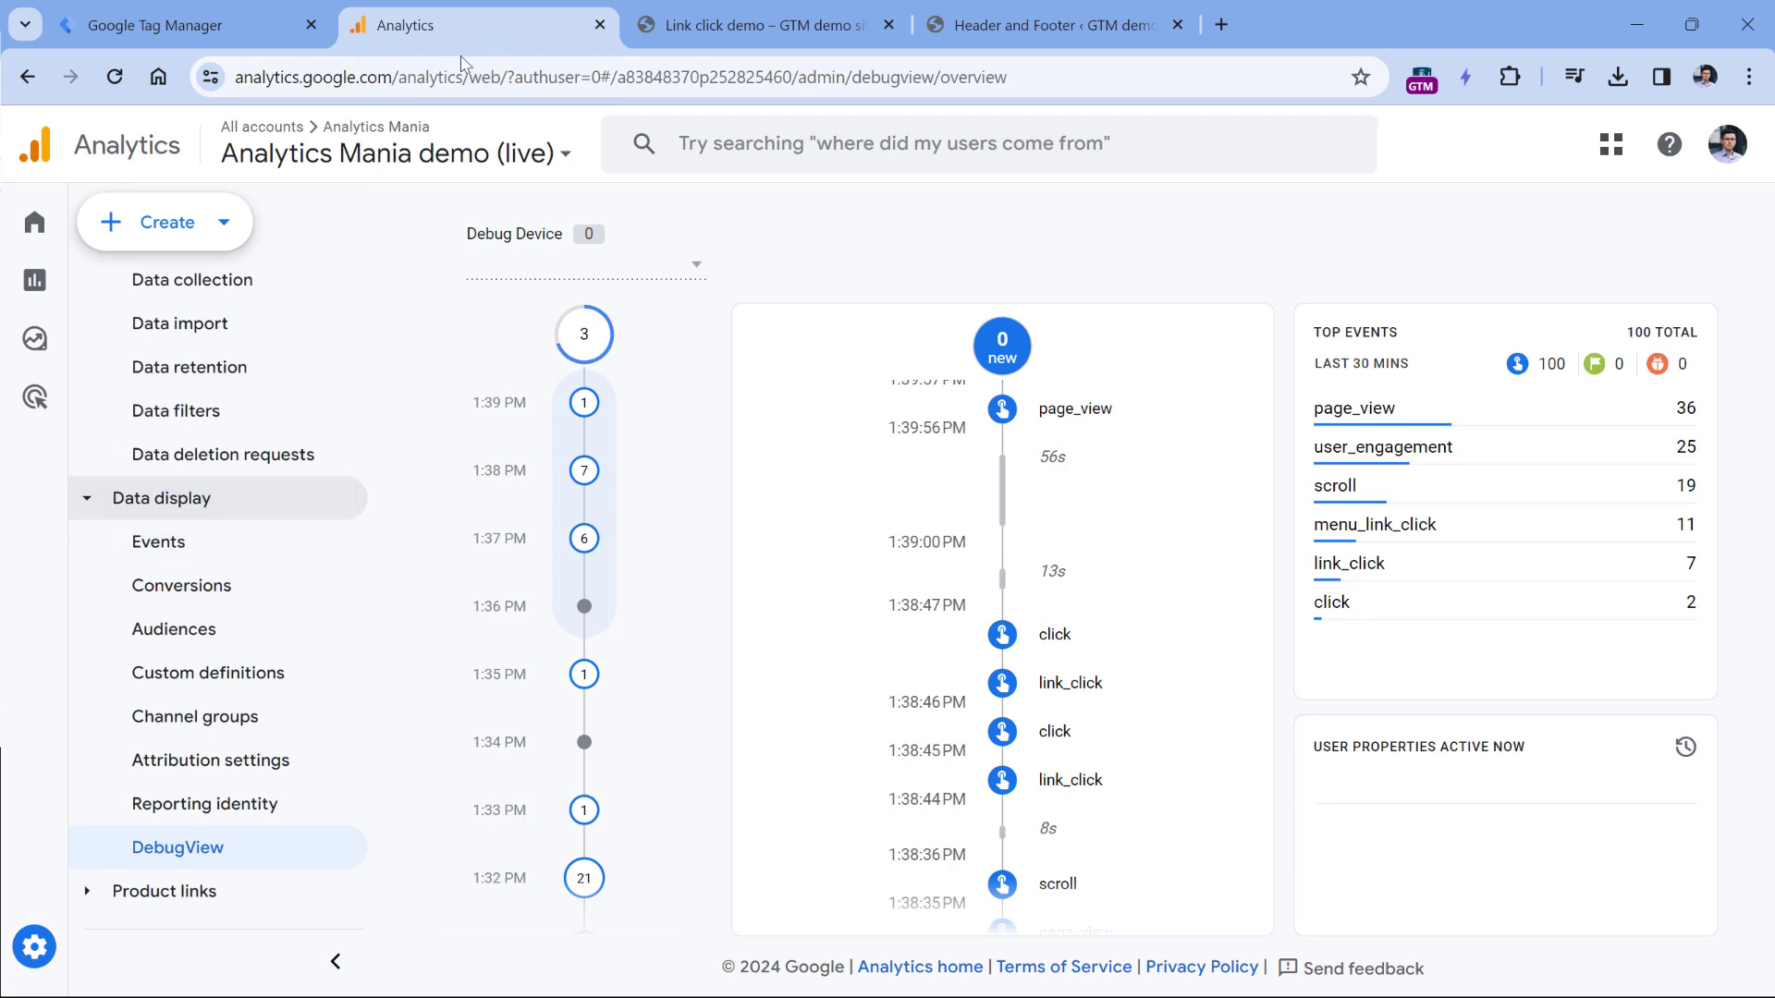
right_click(481, 25)
click(566, 233)
click(172, 714)
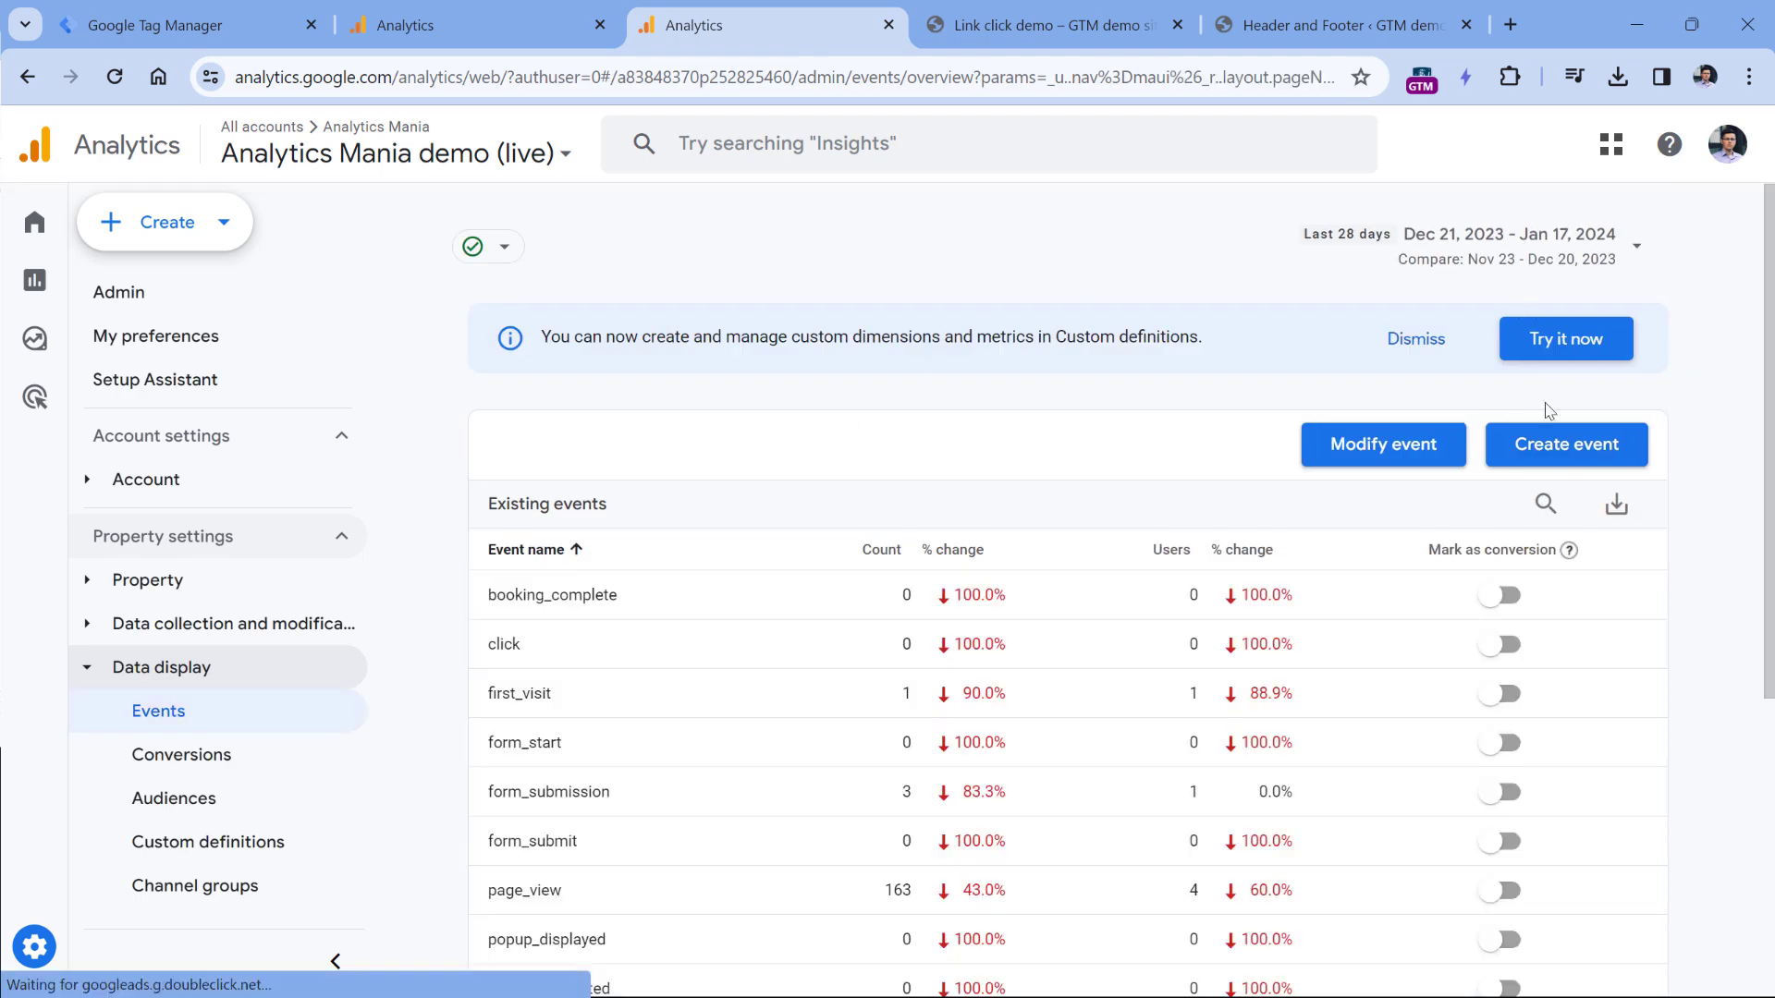
click(1572, 447)
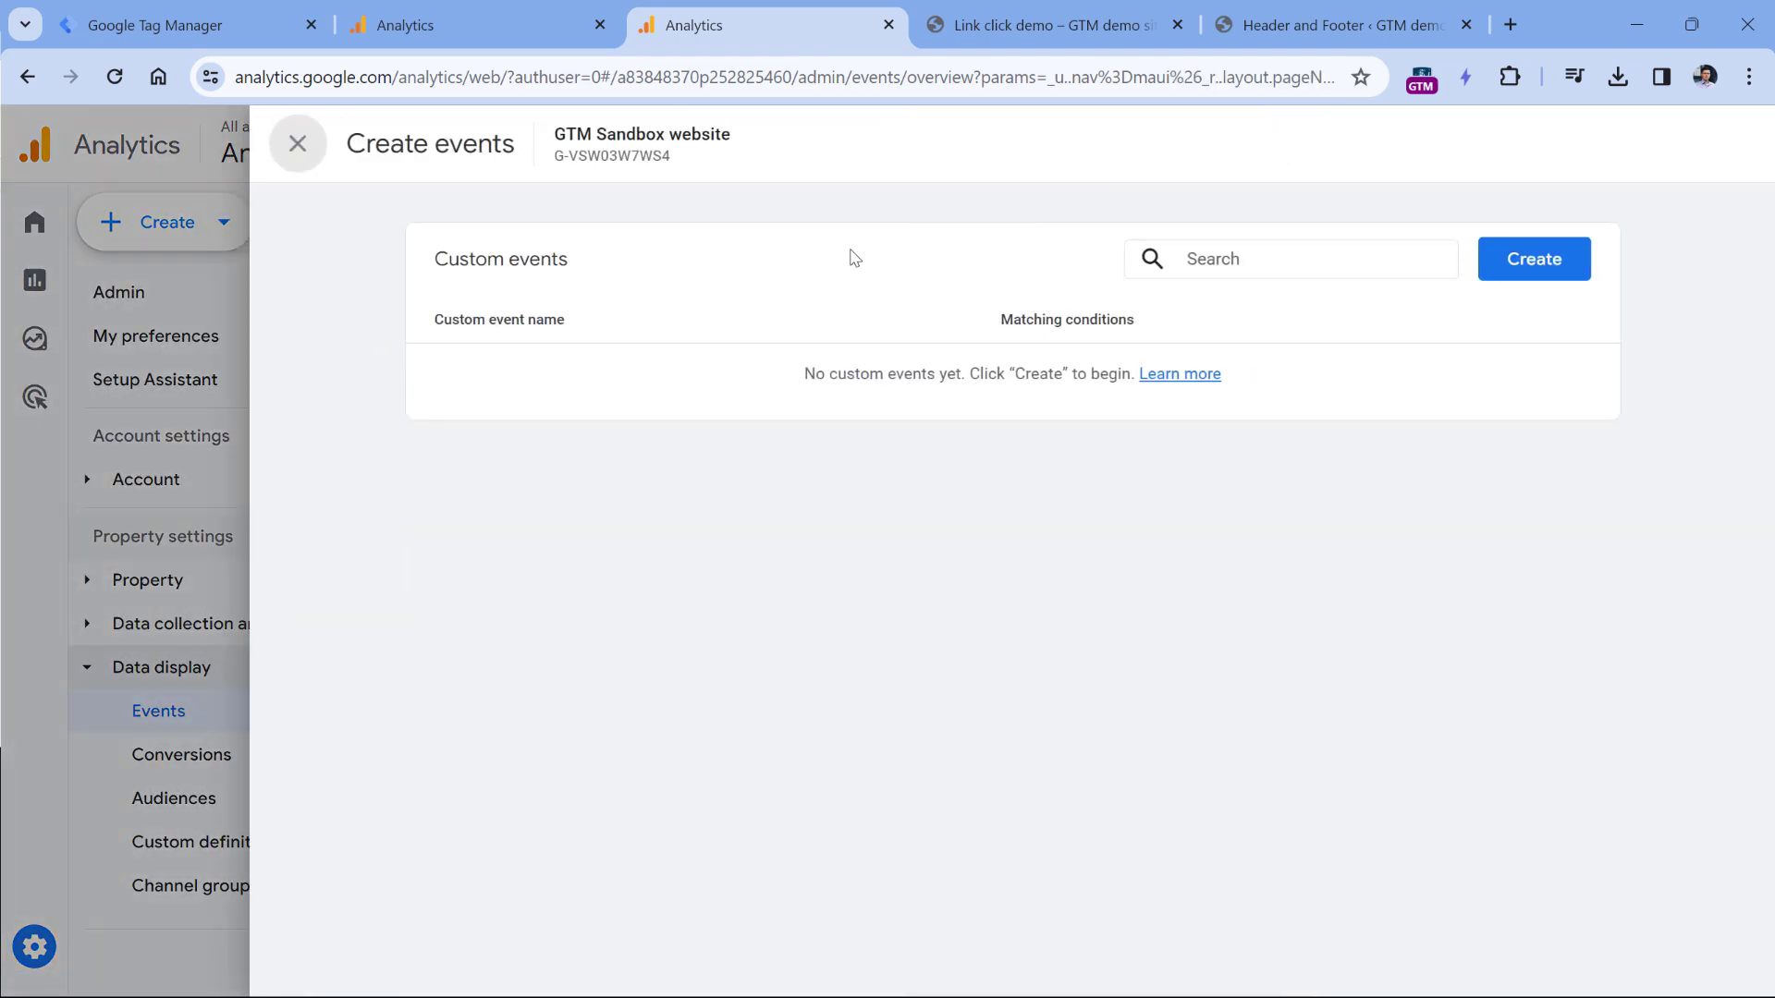
click(1533, 260)
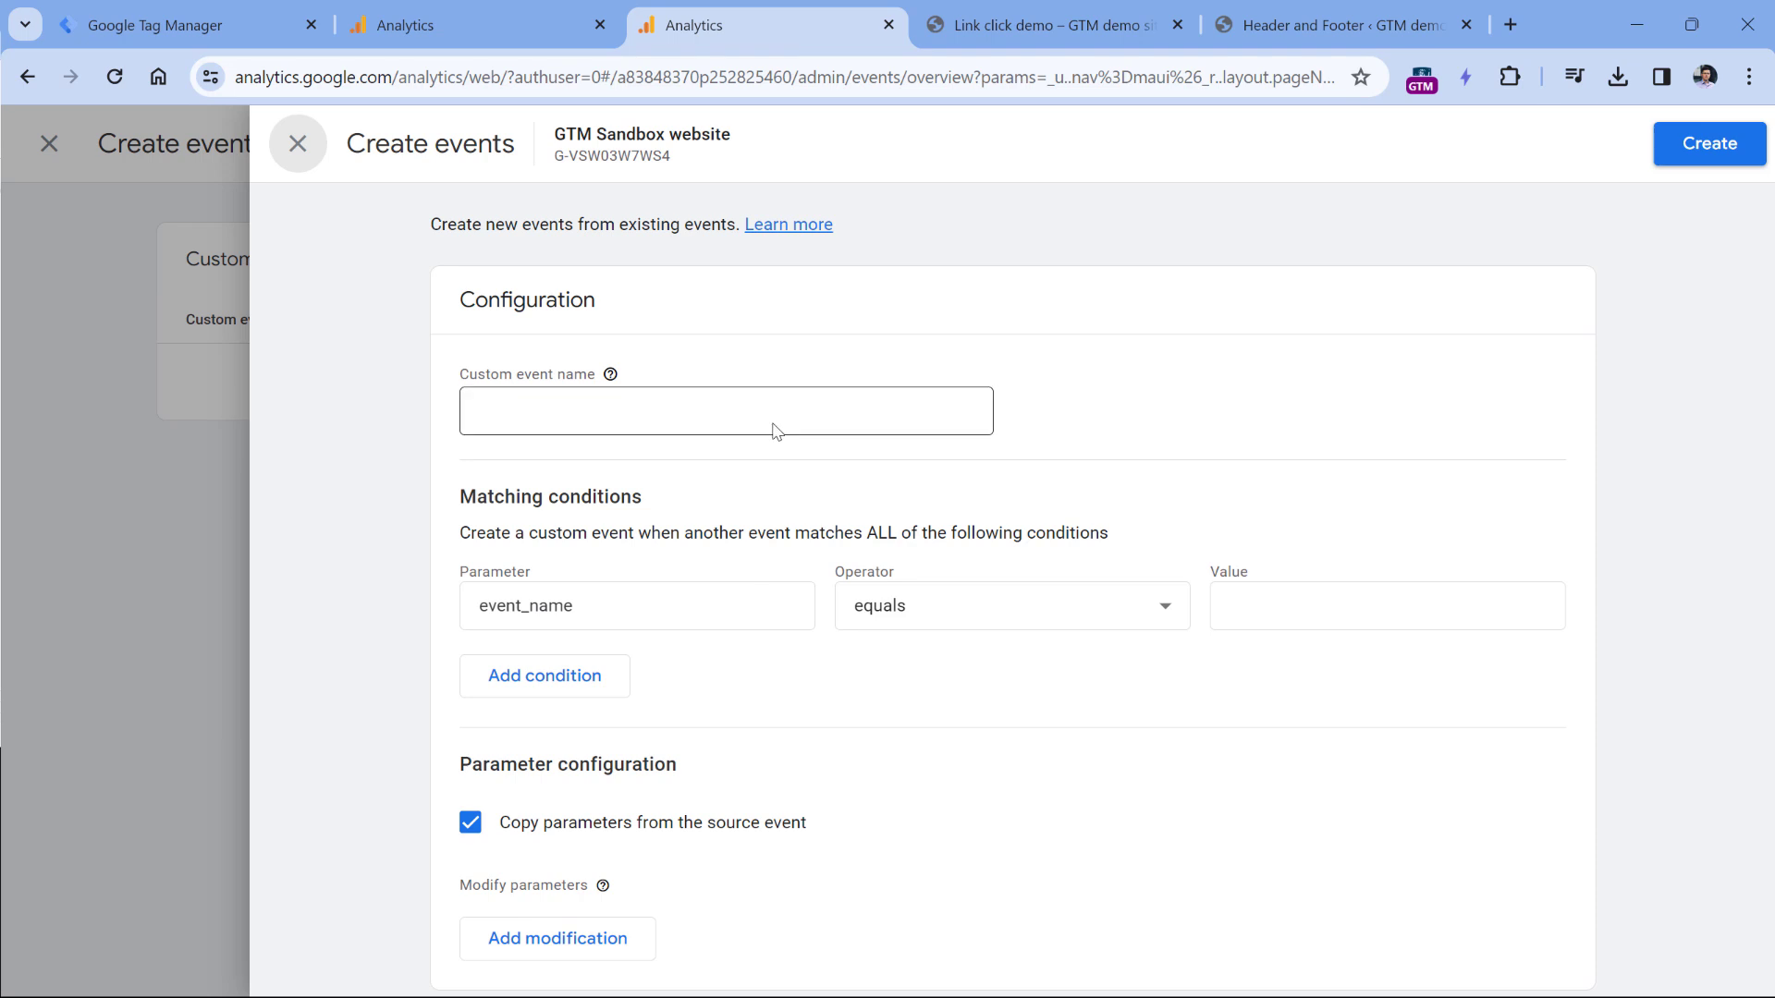
Step: Review the earlier click event's parameters in DebugView and name the new custom event social_link_click
click(435, 25)
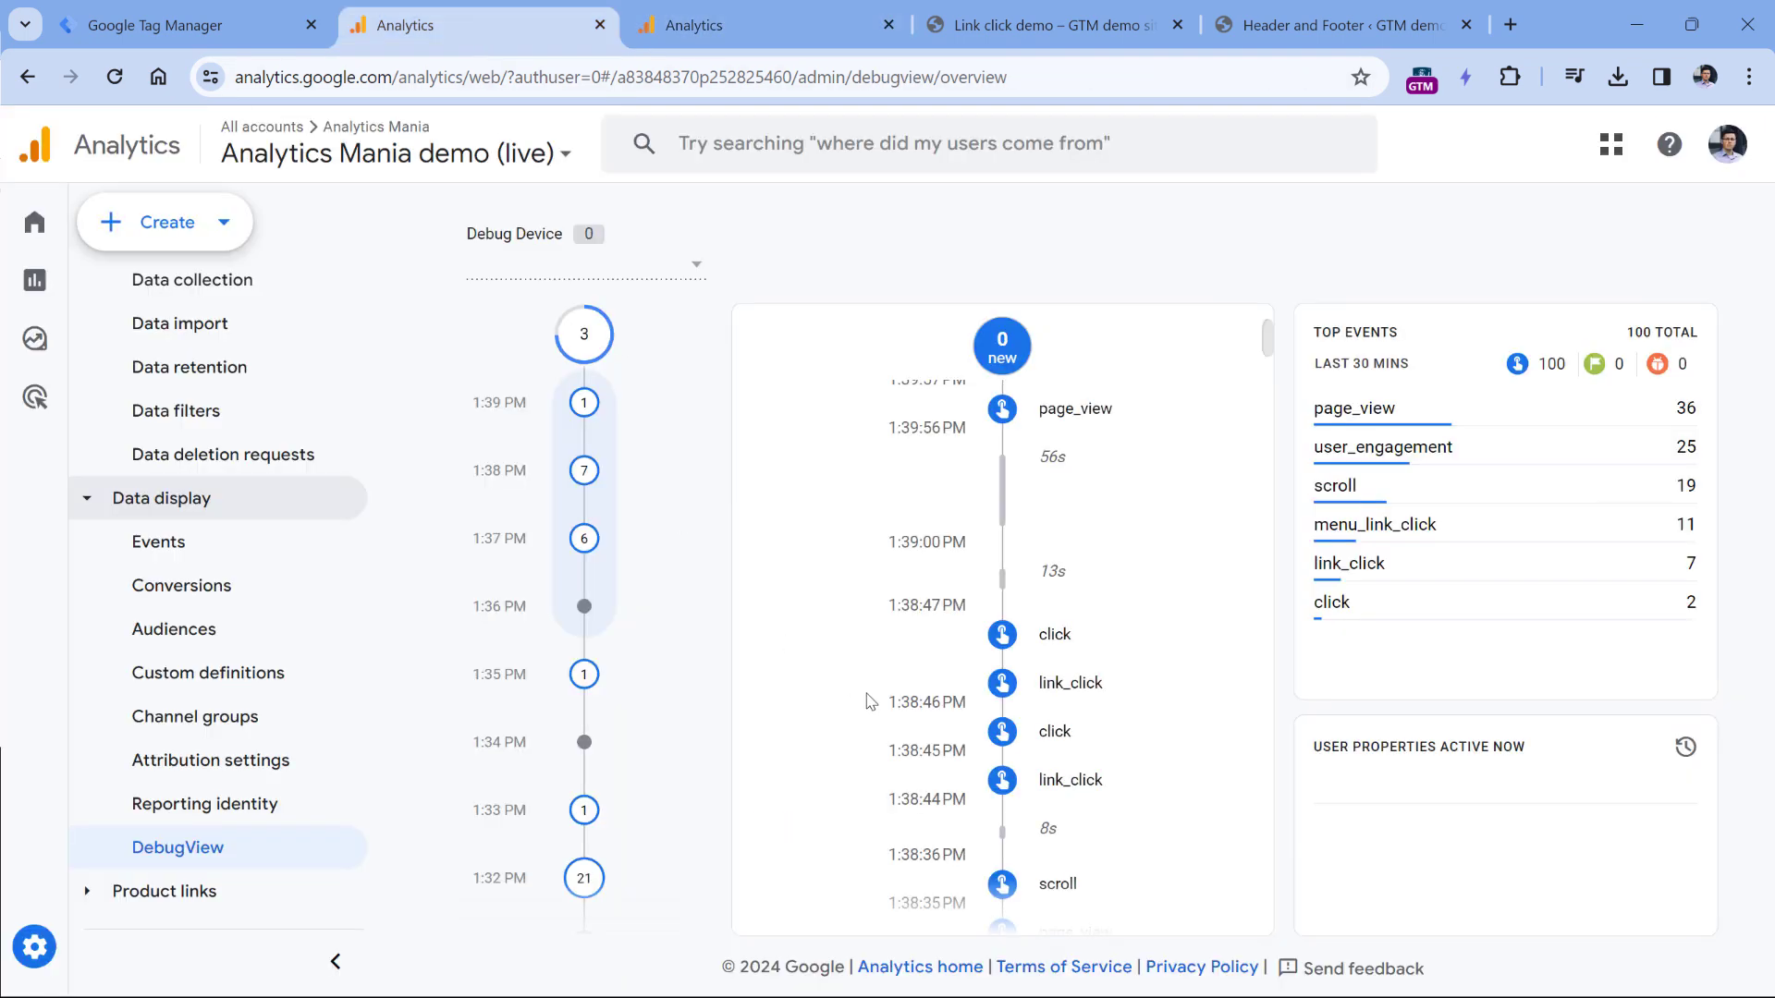
click(1055, 737)
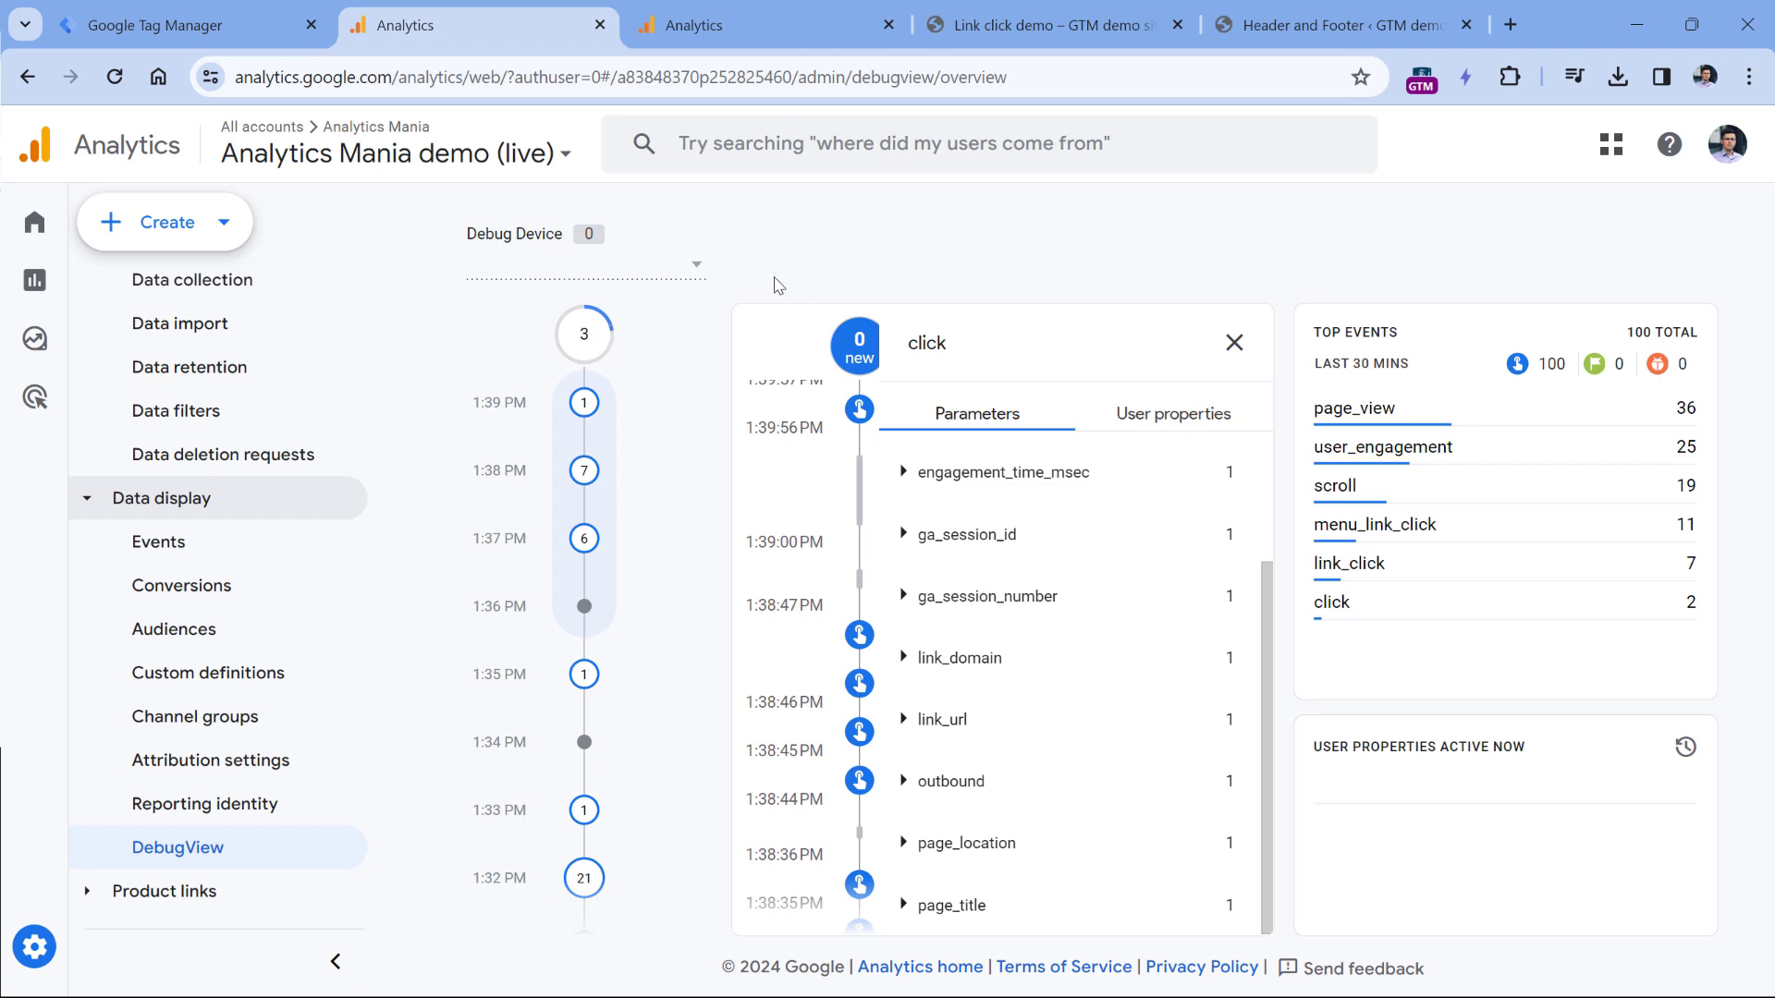
click(758, 15)
click(562, 422)
text(social_link_click)
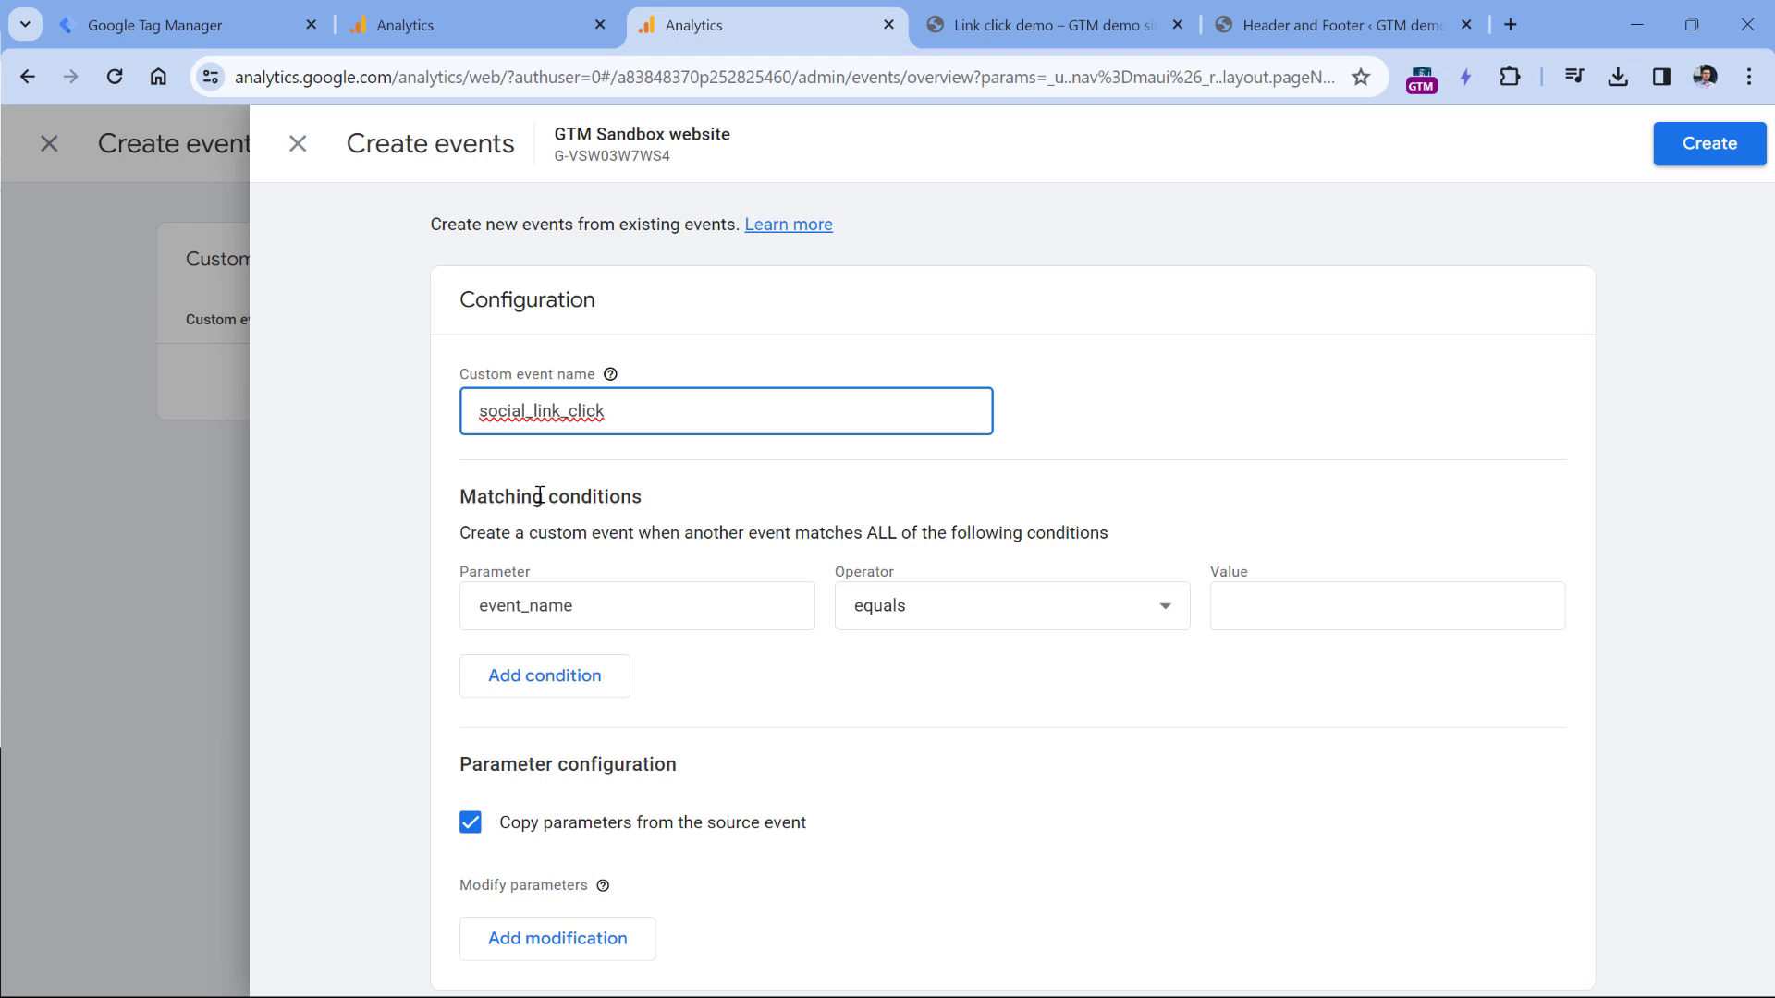
drag(618, 412, 477, 413)
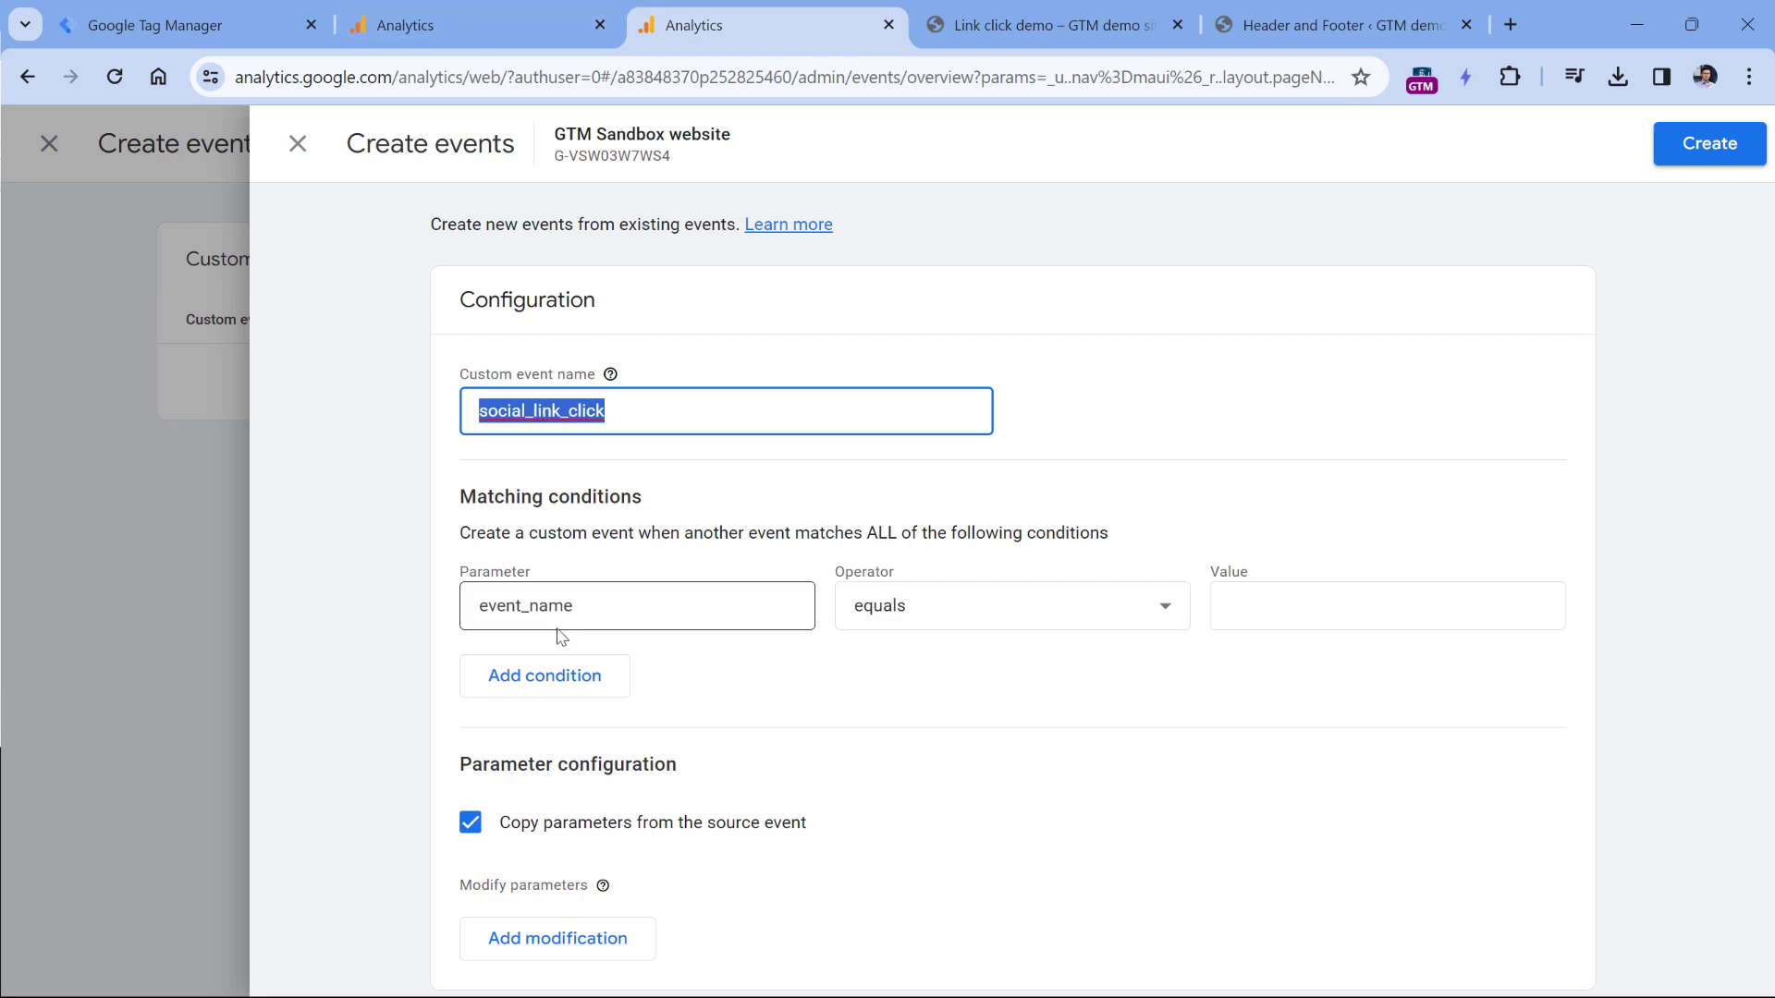
Step: Set the first matching condition to event_name equals click and add a second, empty condition
click(467, 23)
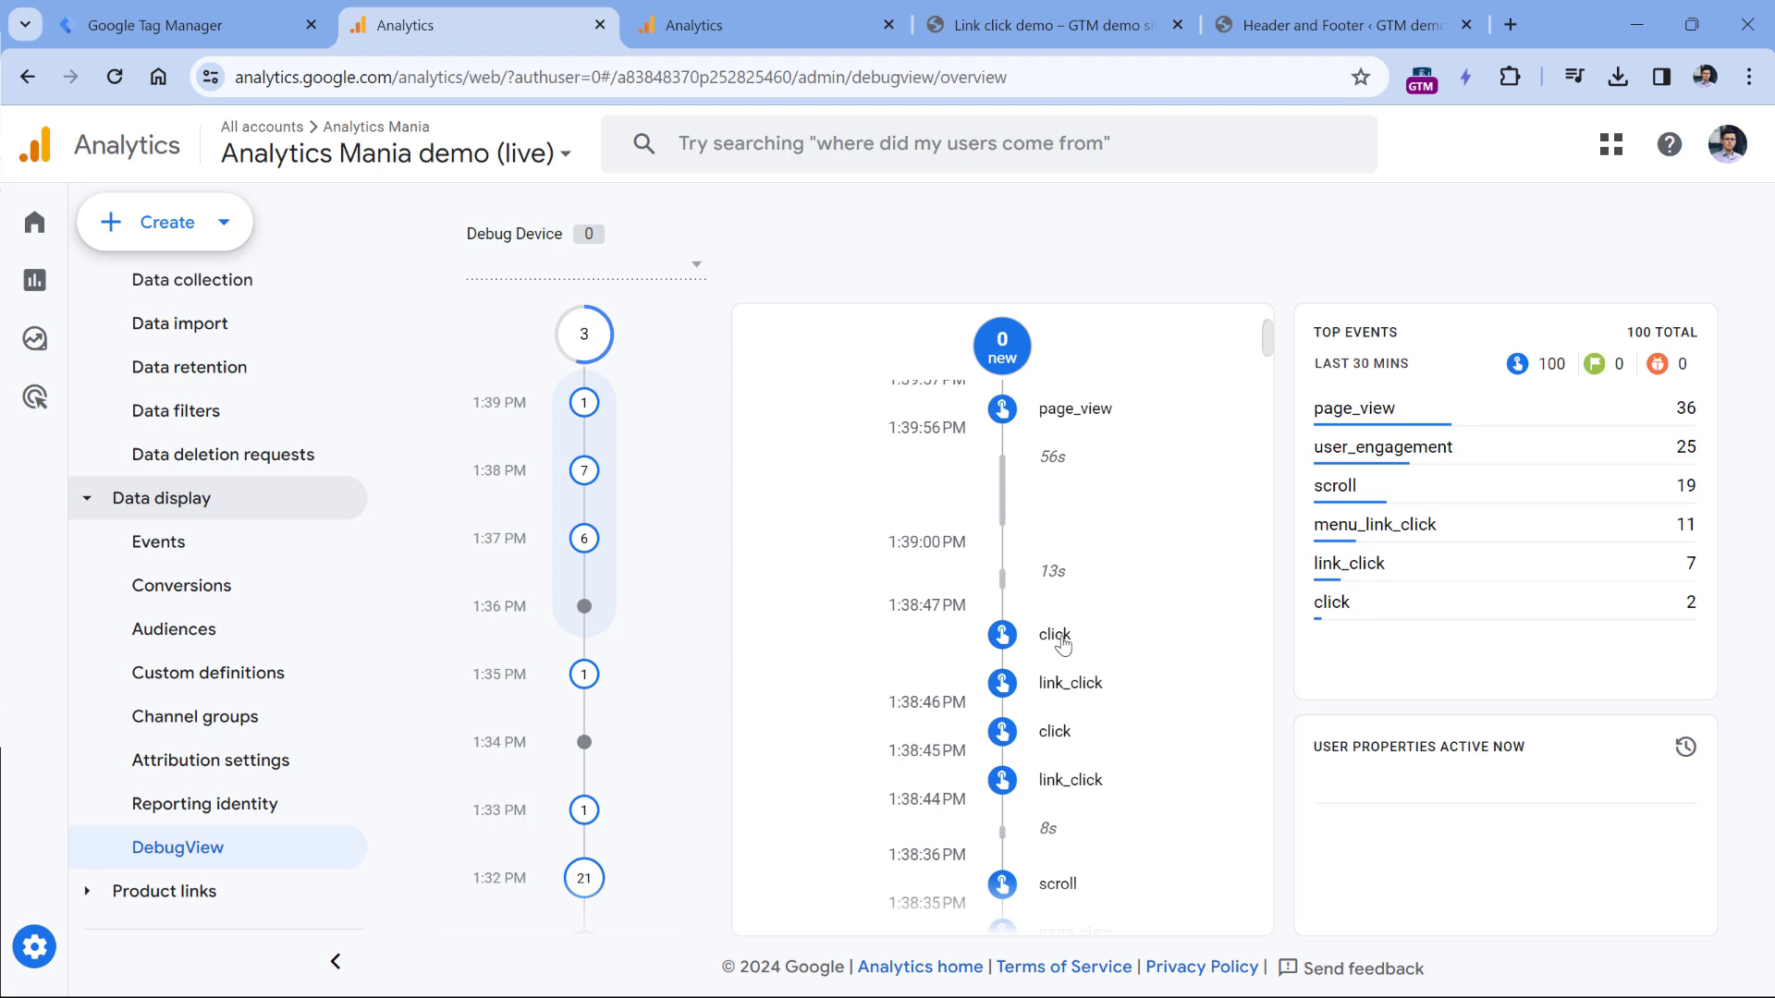
key(ctrl+Tab)
click(1311, 601)
text(click)
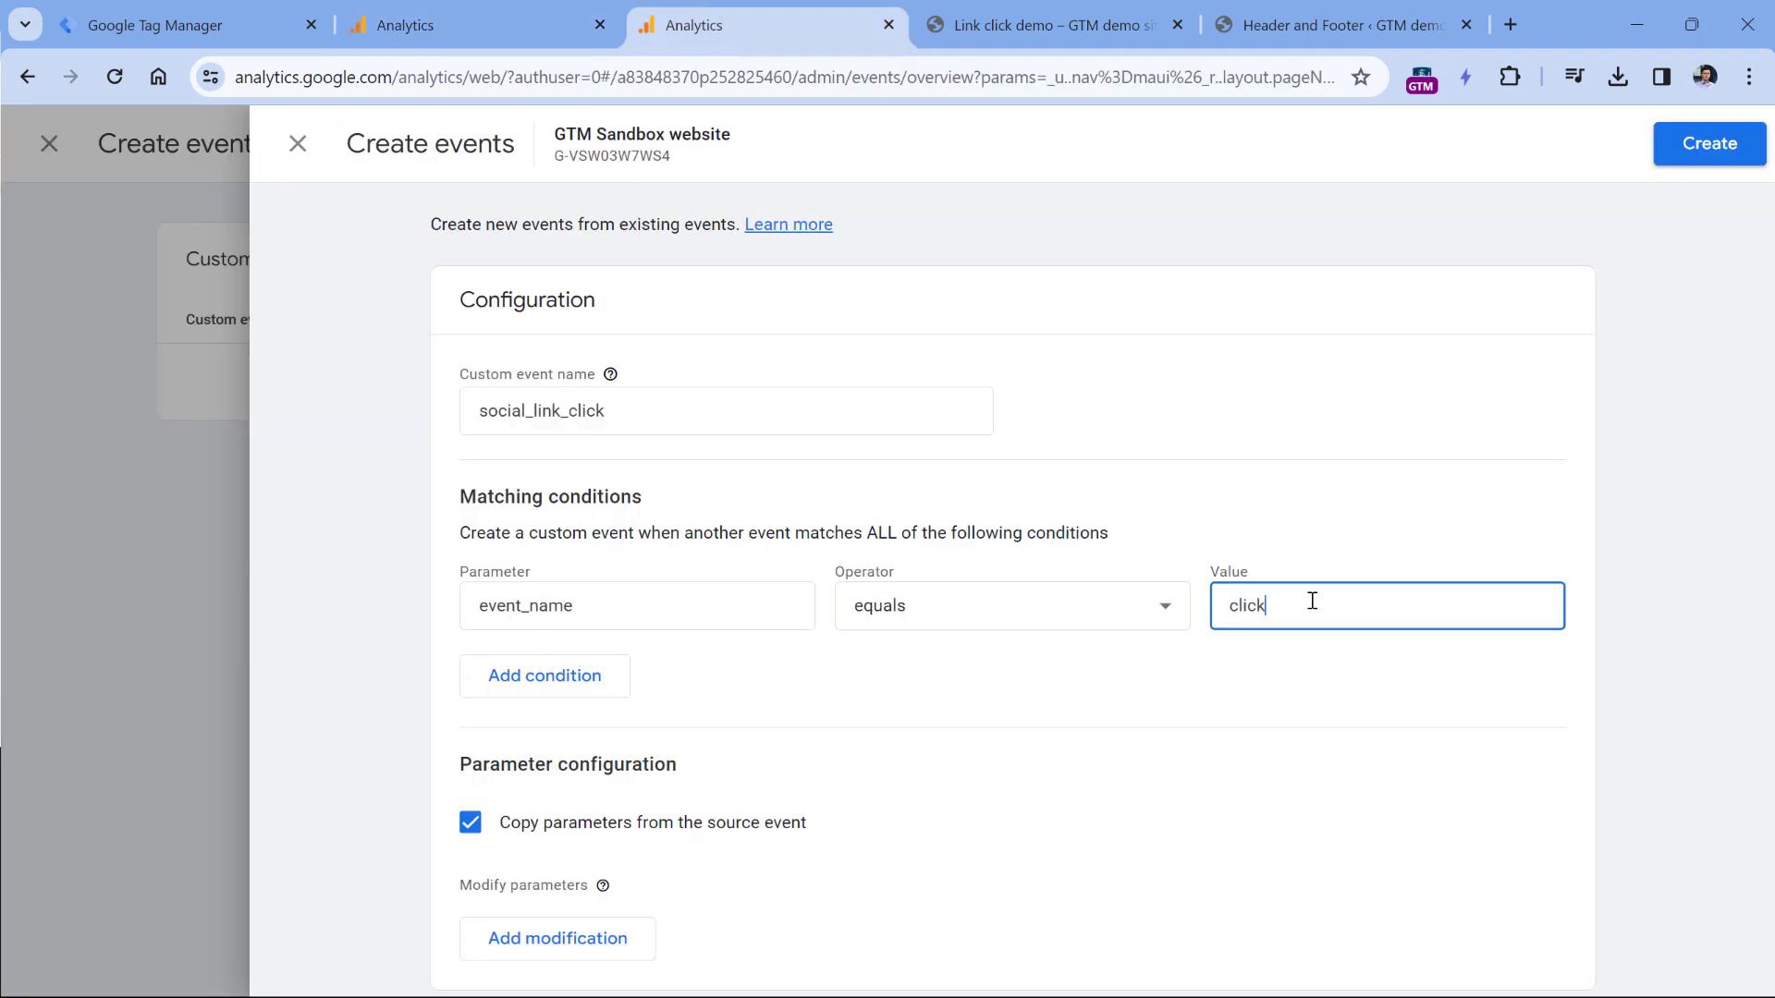
click(532, 689)
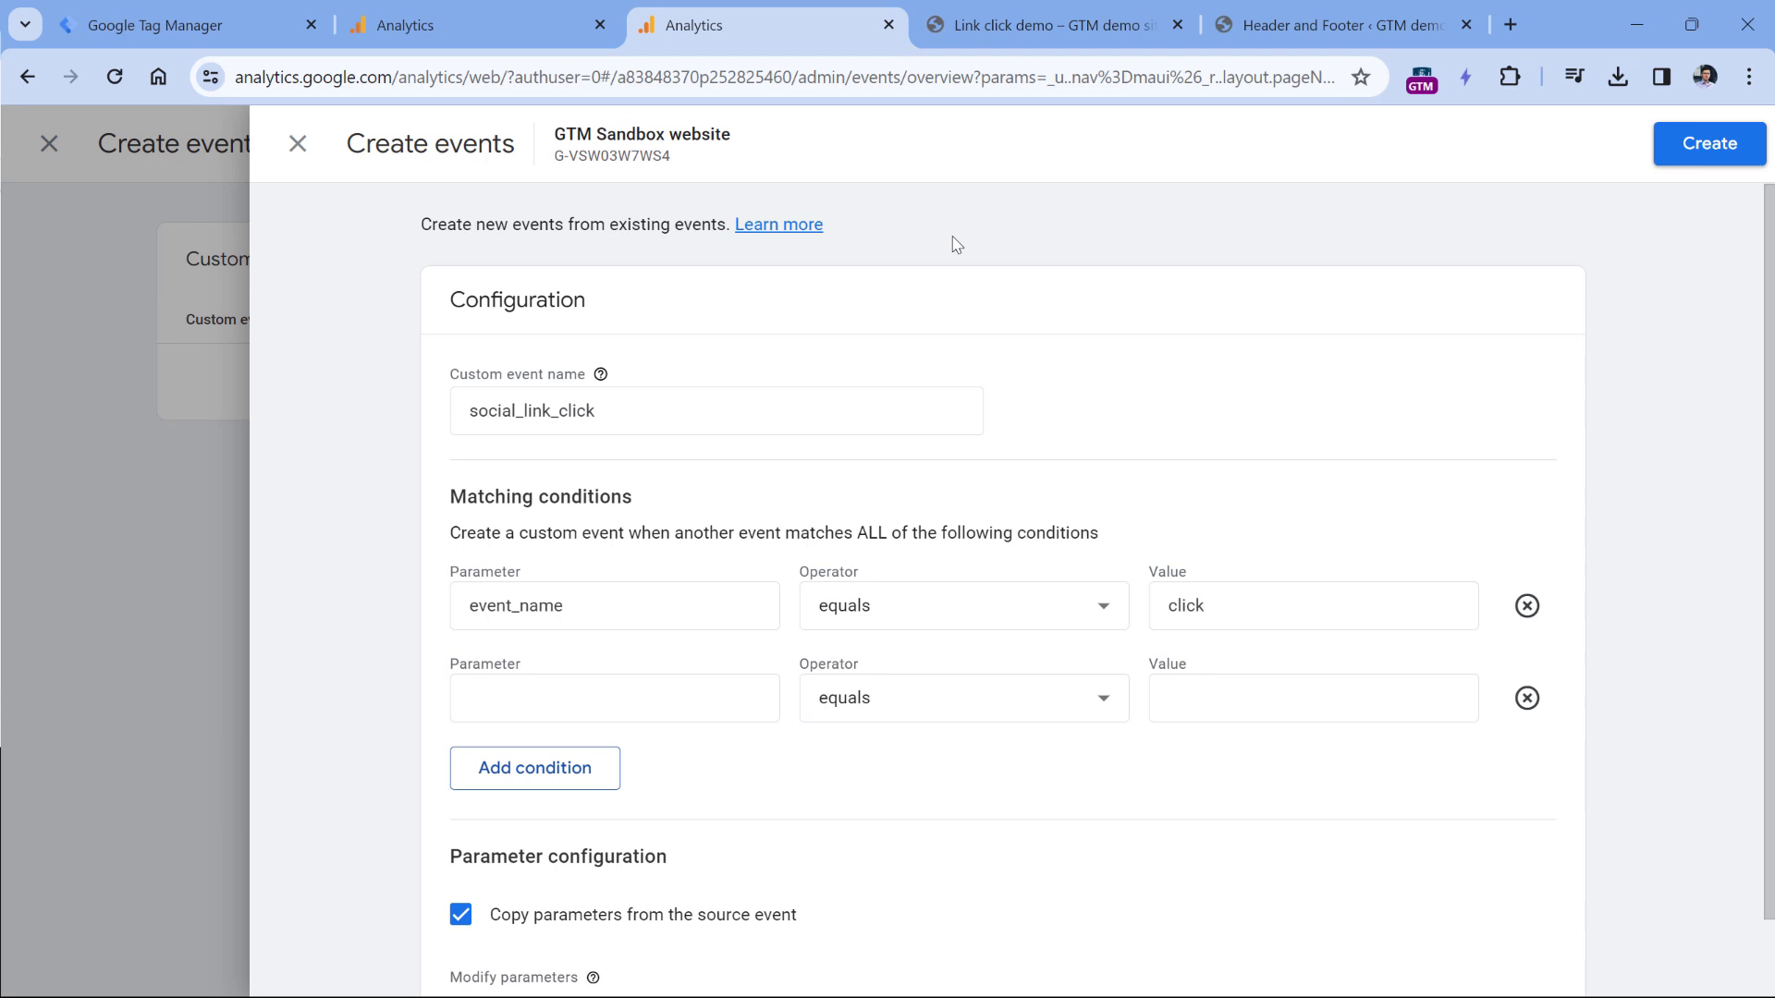
Step: Check the link_domain parameter of both the earlier and the latest click events in DebugView
click(433, 25)
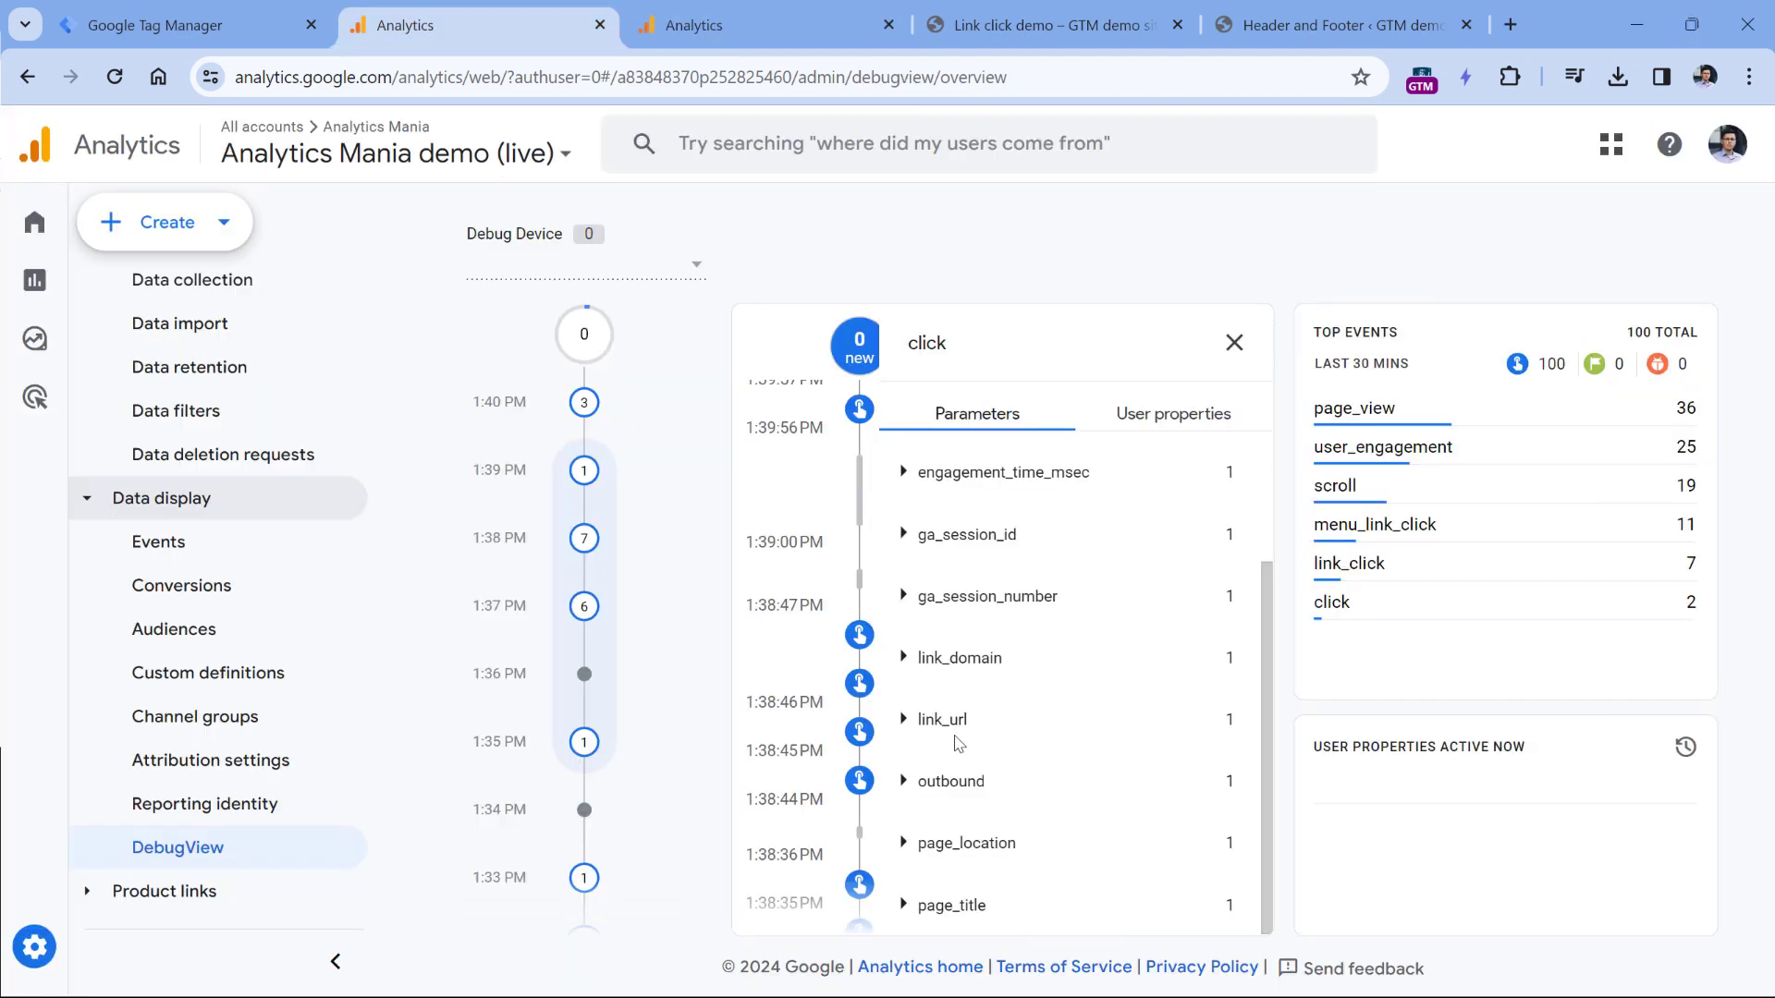
click(915, 663)
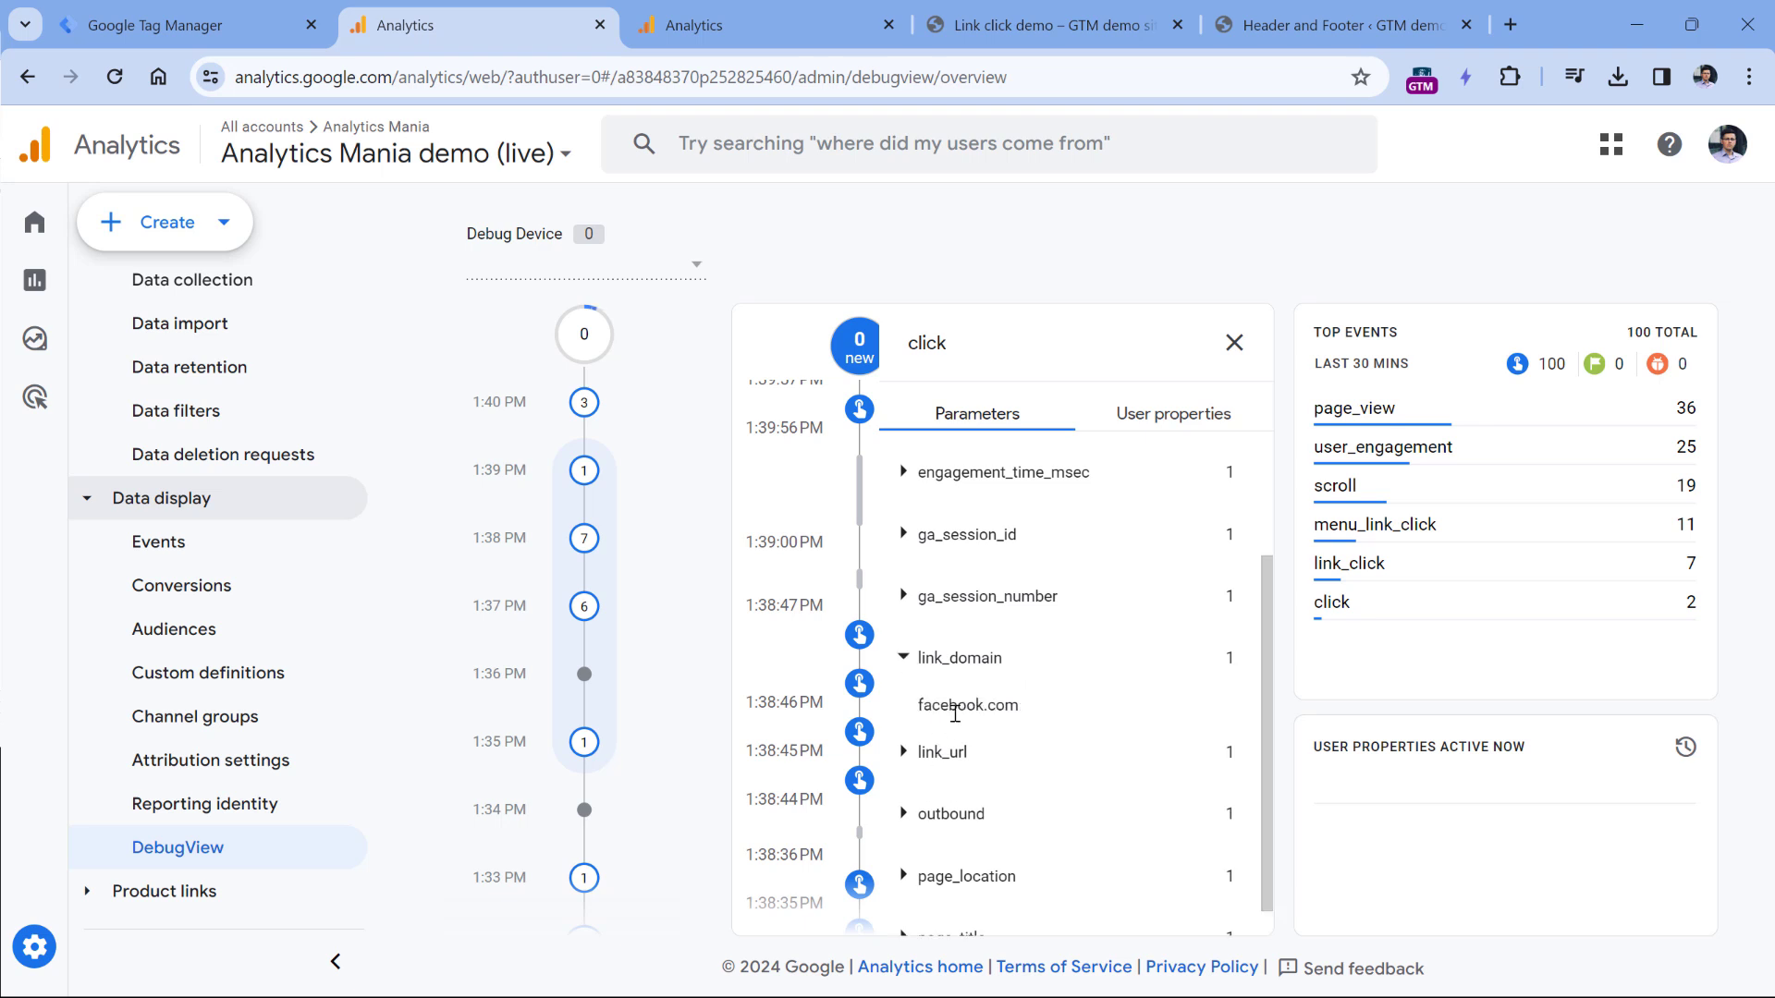
drag(933, 707, 1019, 707)
click(1237, 342)
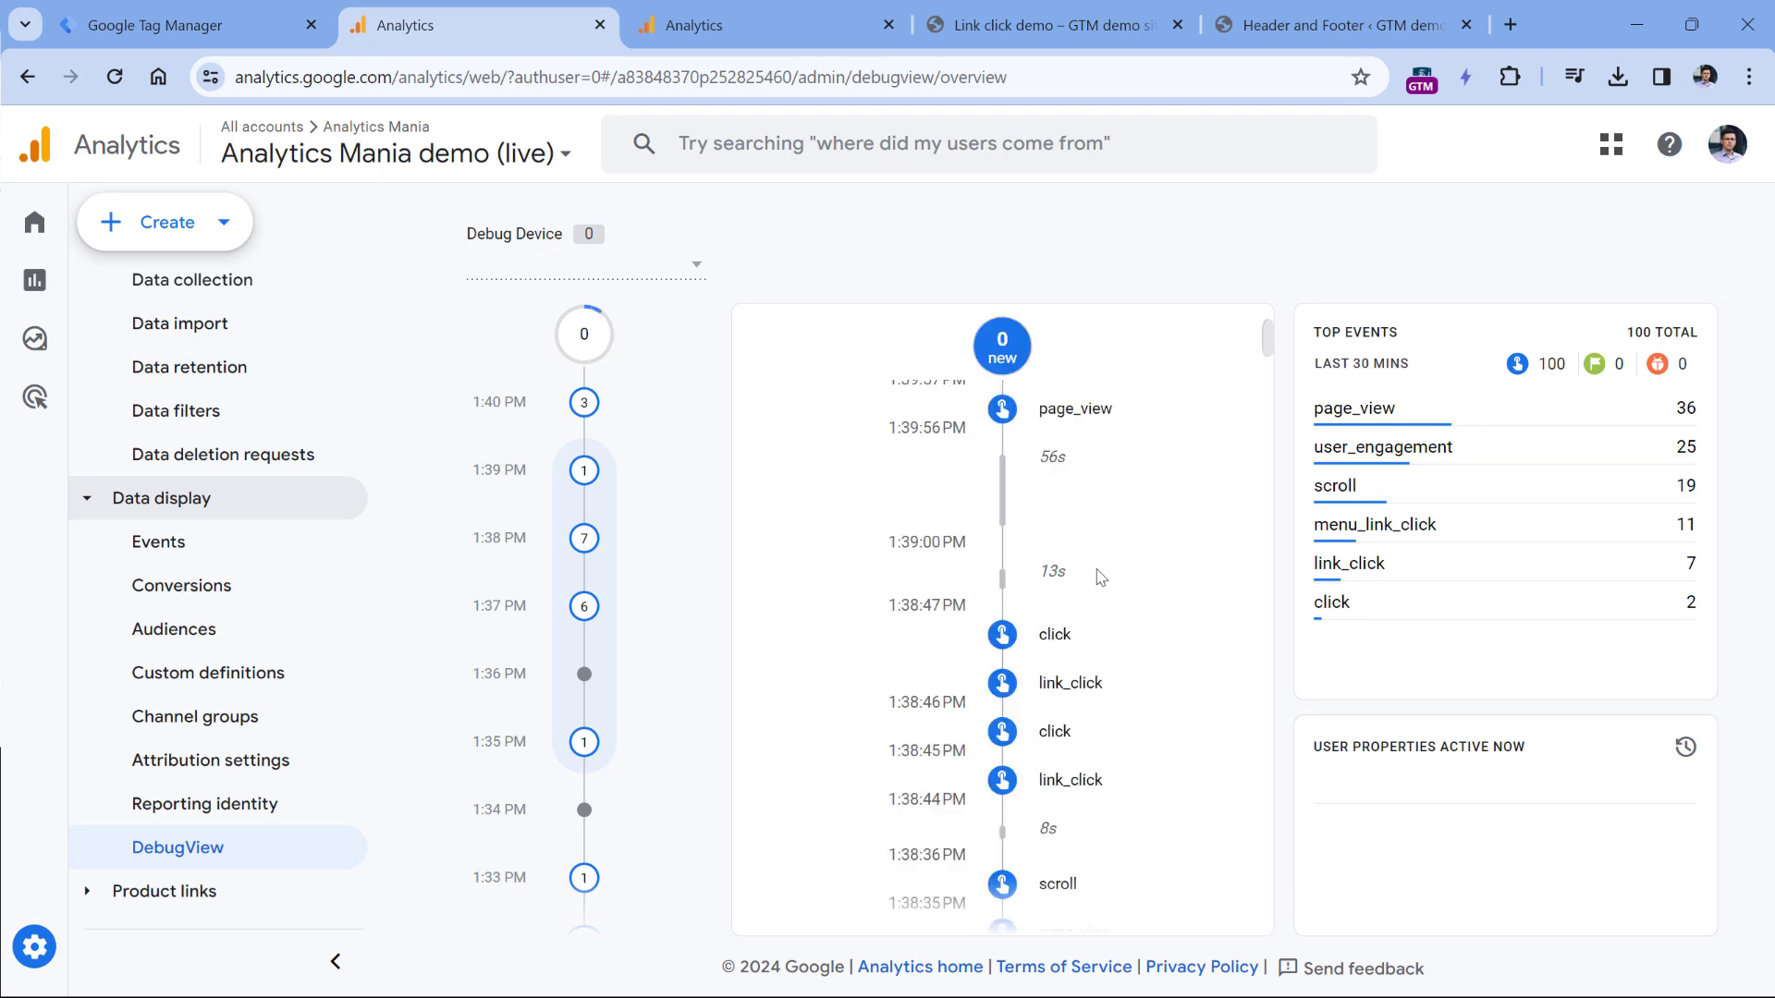
click(1056, 638)
click(904, 662)
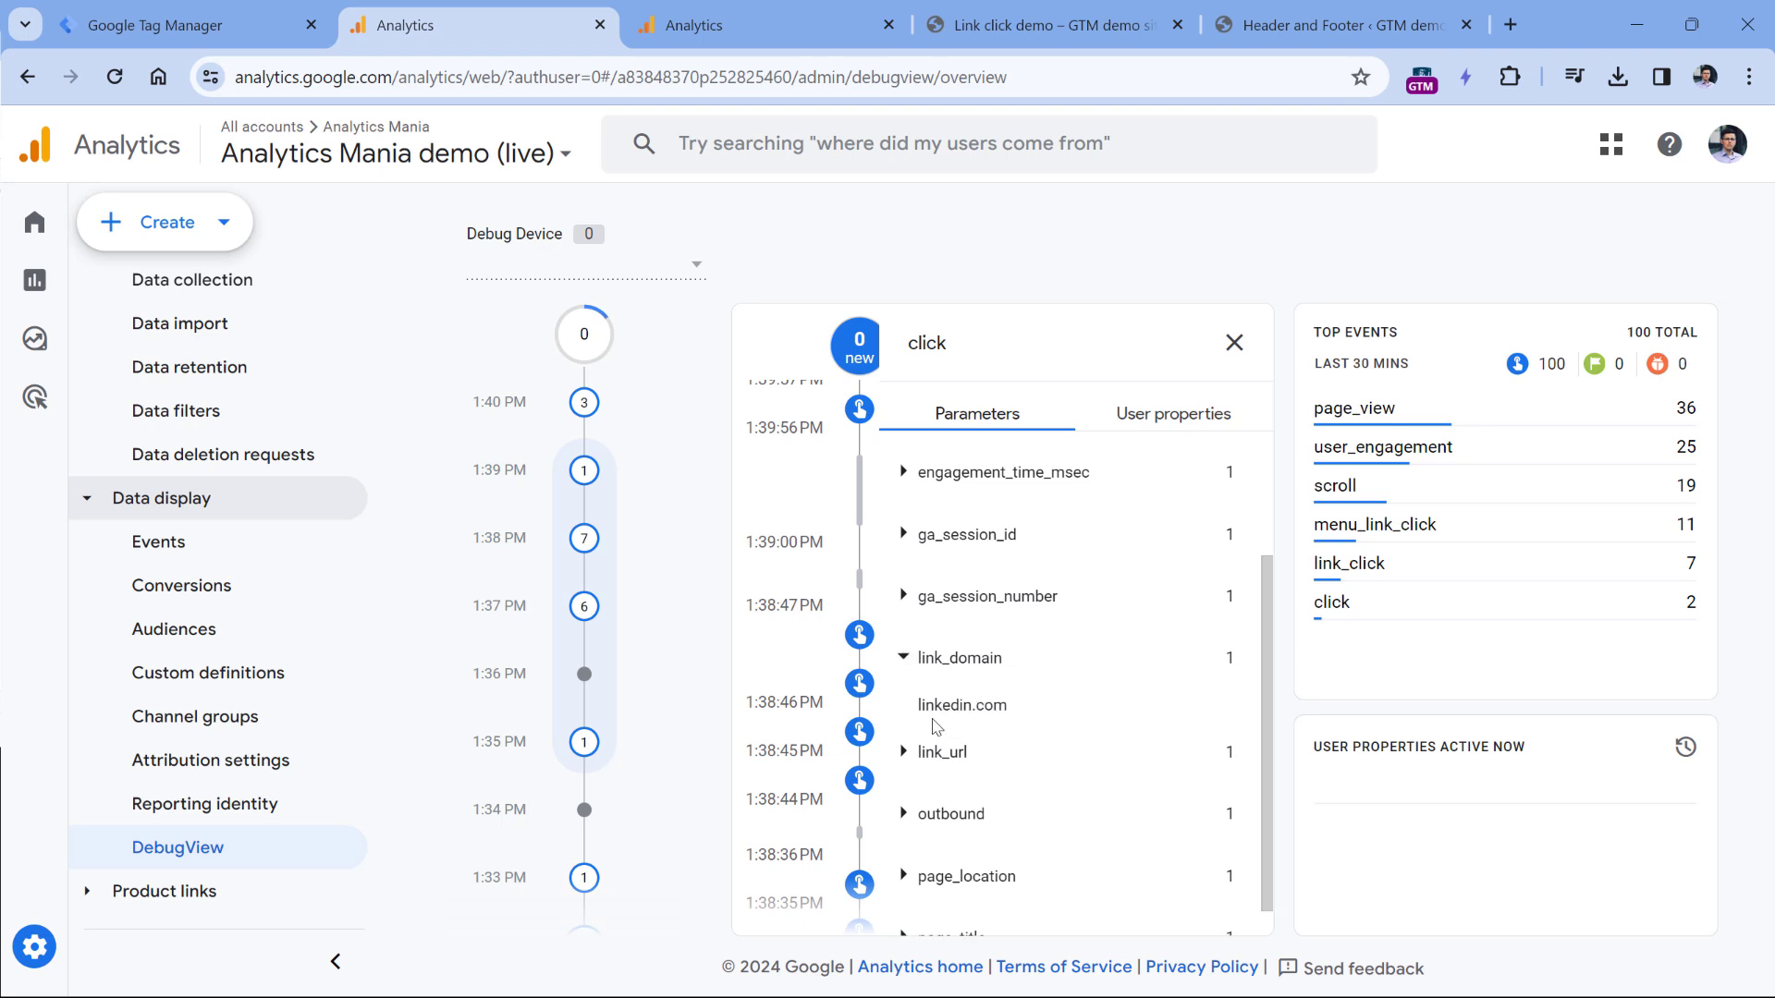
double_click(934, 717)
Step: Set the second condition to link_domain matches regular expression (ignore case) with the value linkedin.com|facebook.com
key(ctrl+Tab)
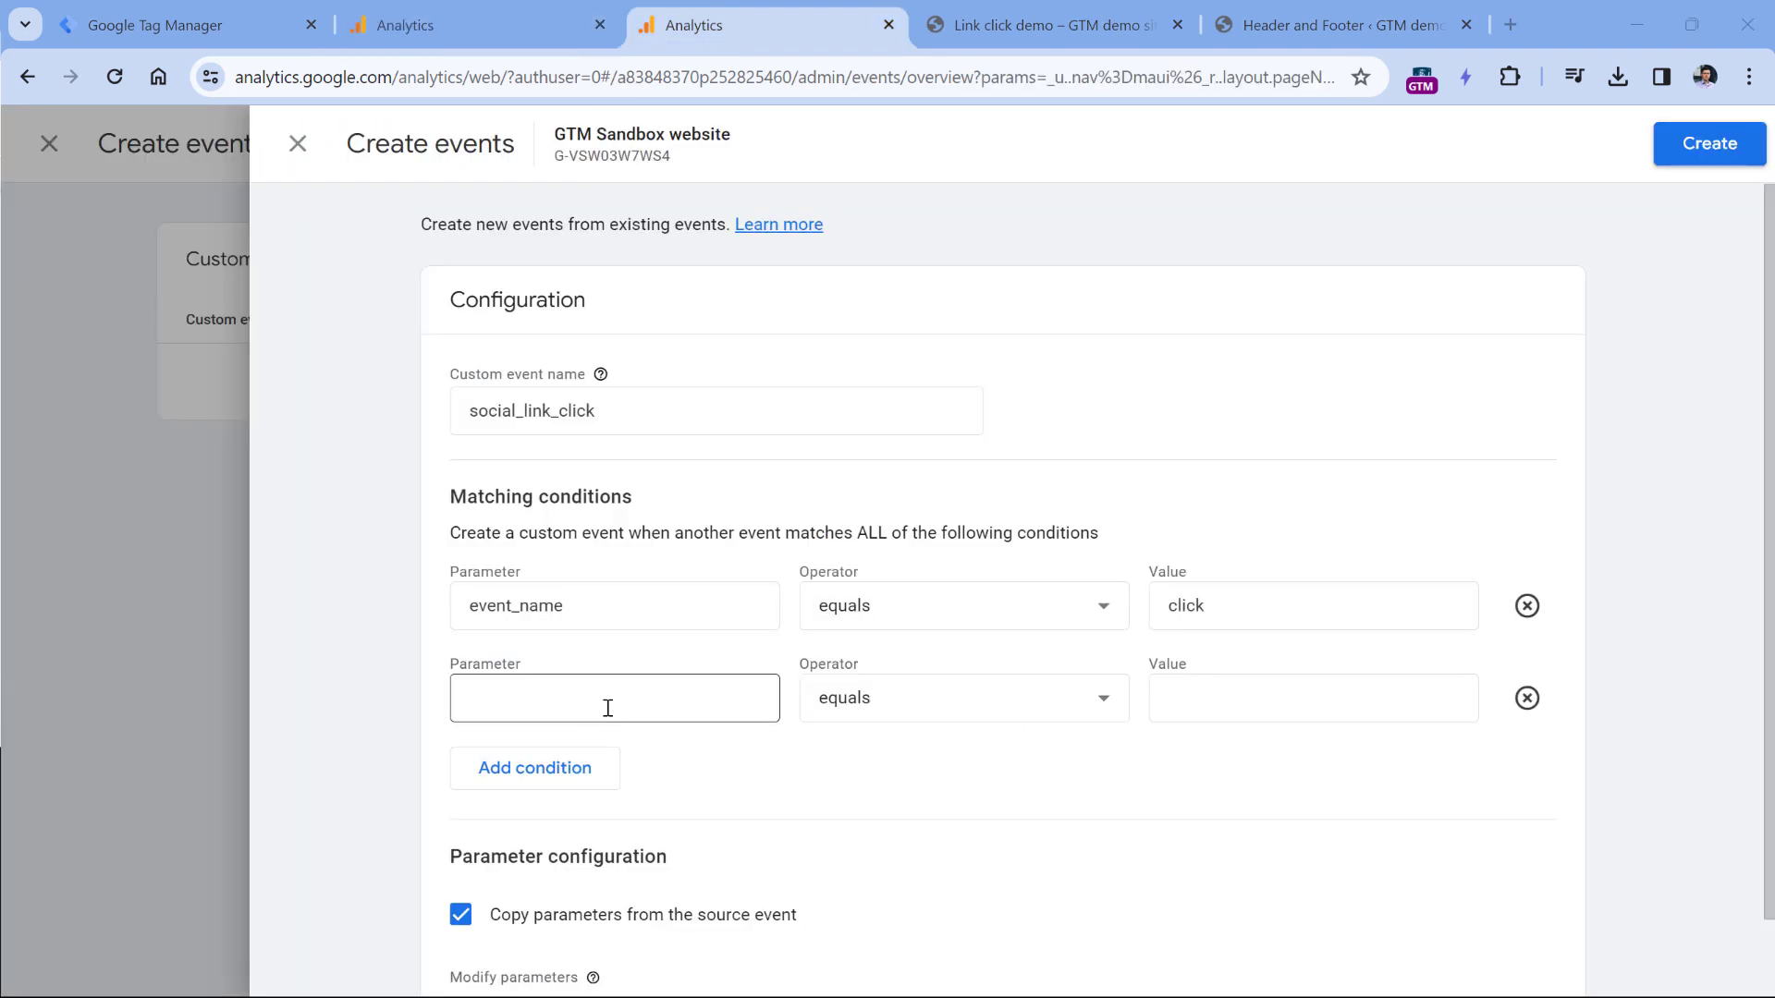
click(609, 708)
text(link)
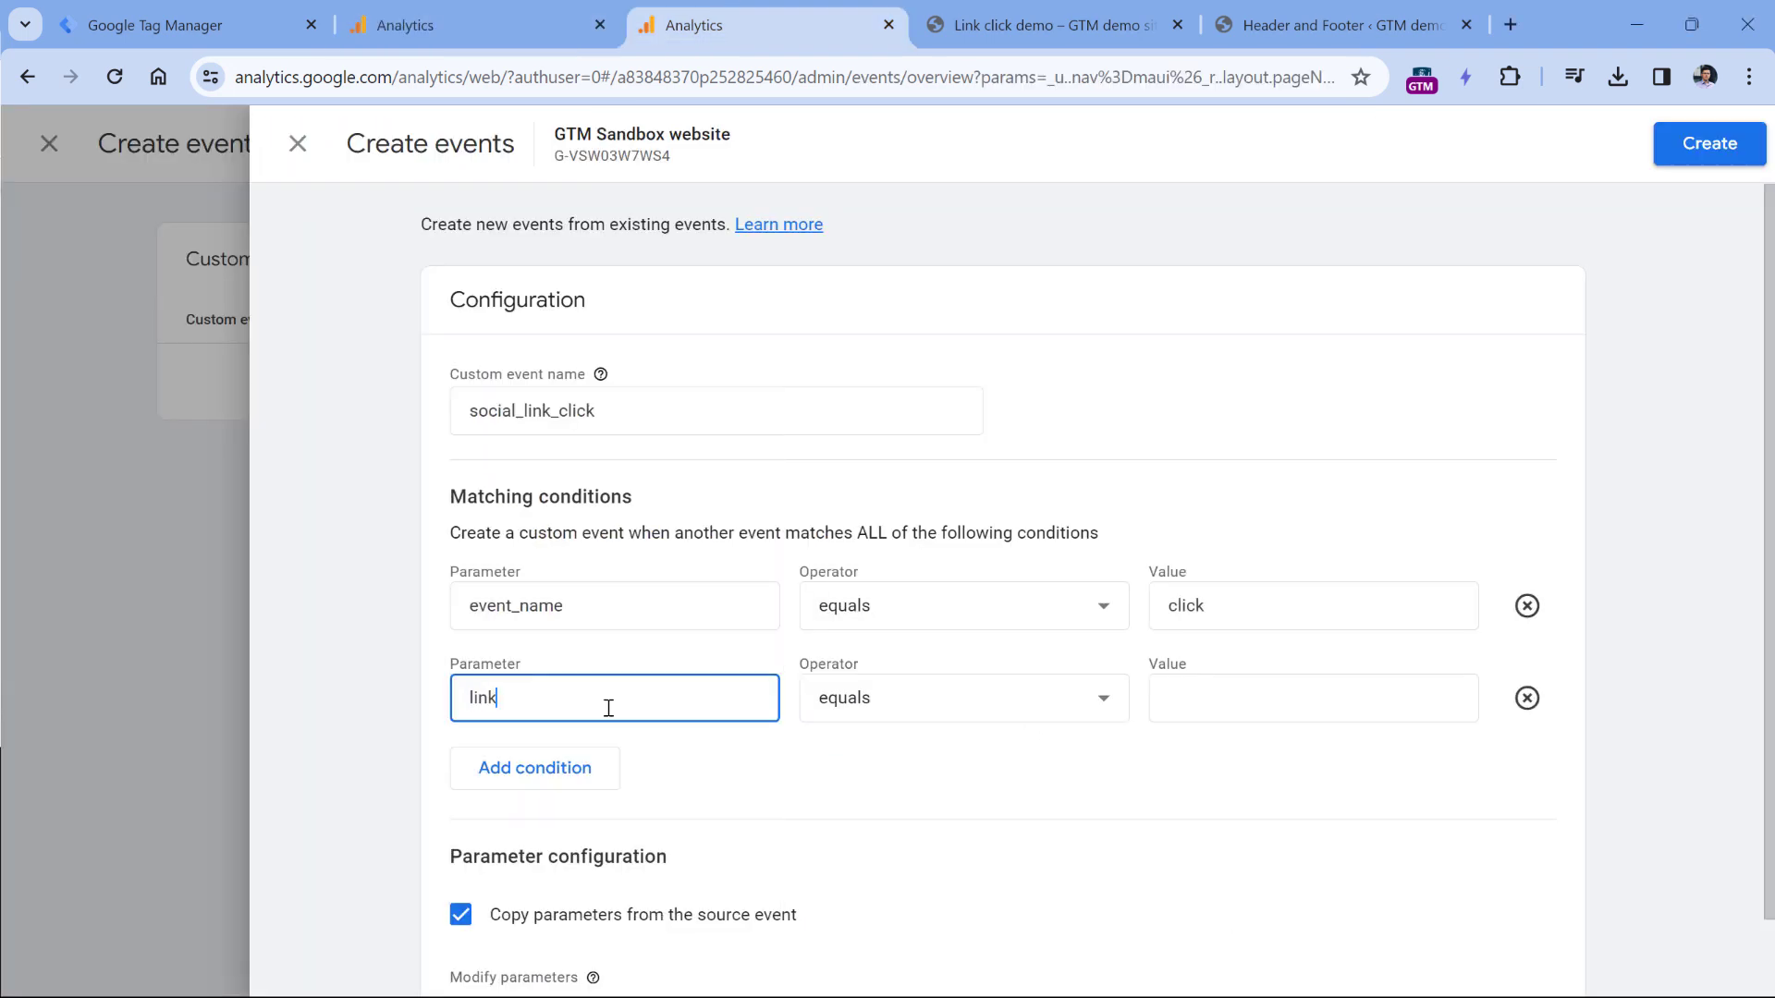
text(_domain)
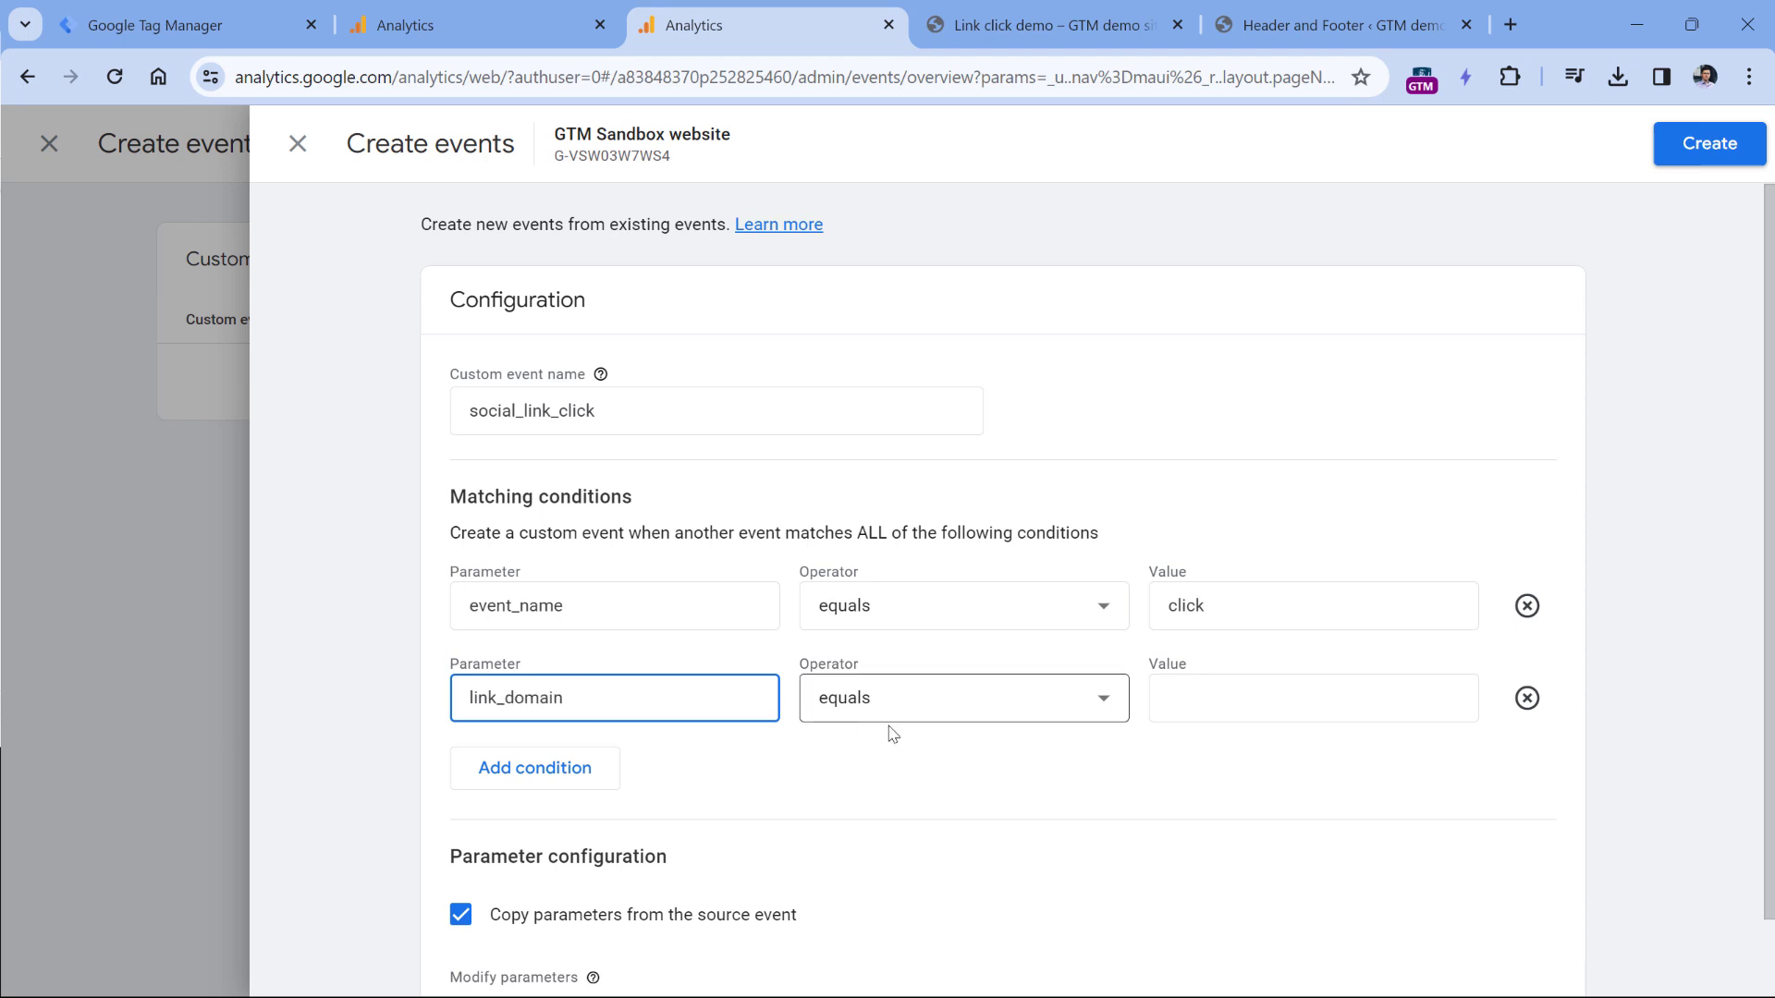
click(952, 700)
scroll(971, 558, down, 5)
scroll(999, 438, down, 2)
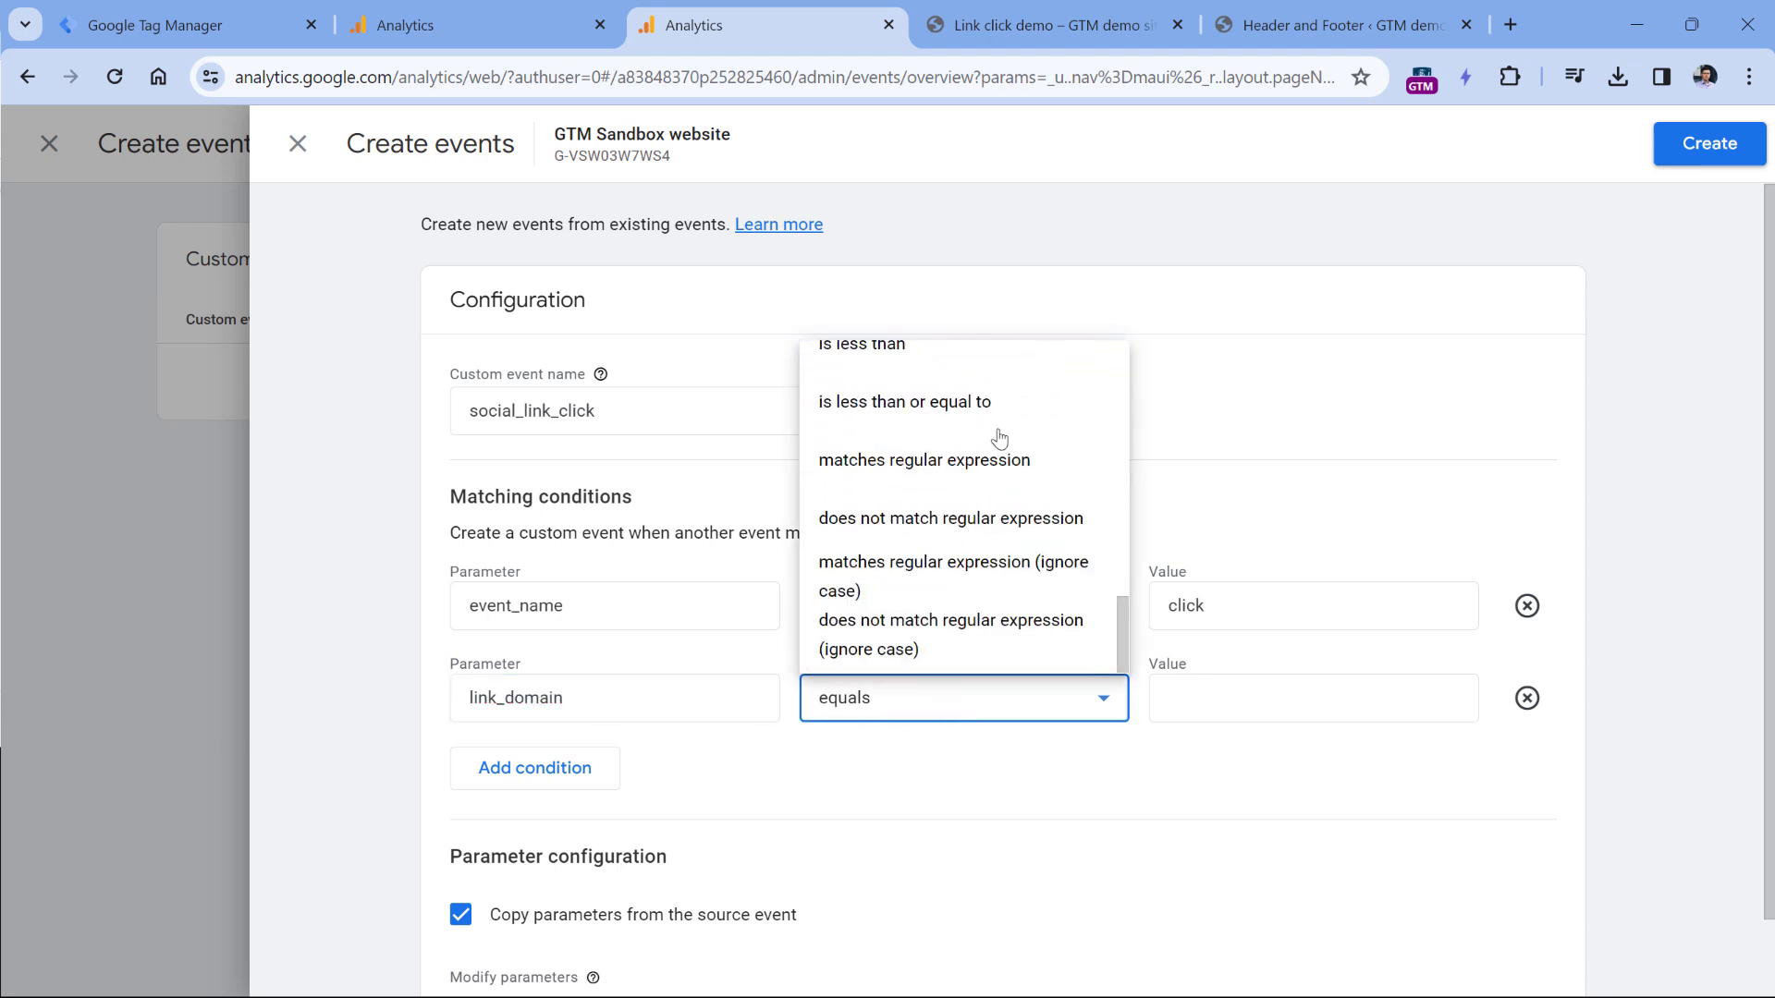
click(958, 592)
click(1242, 826)
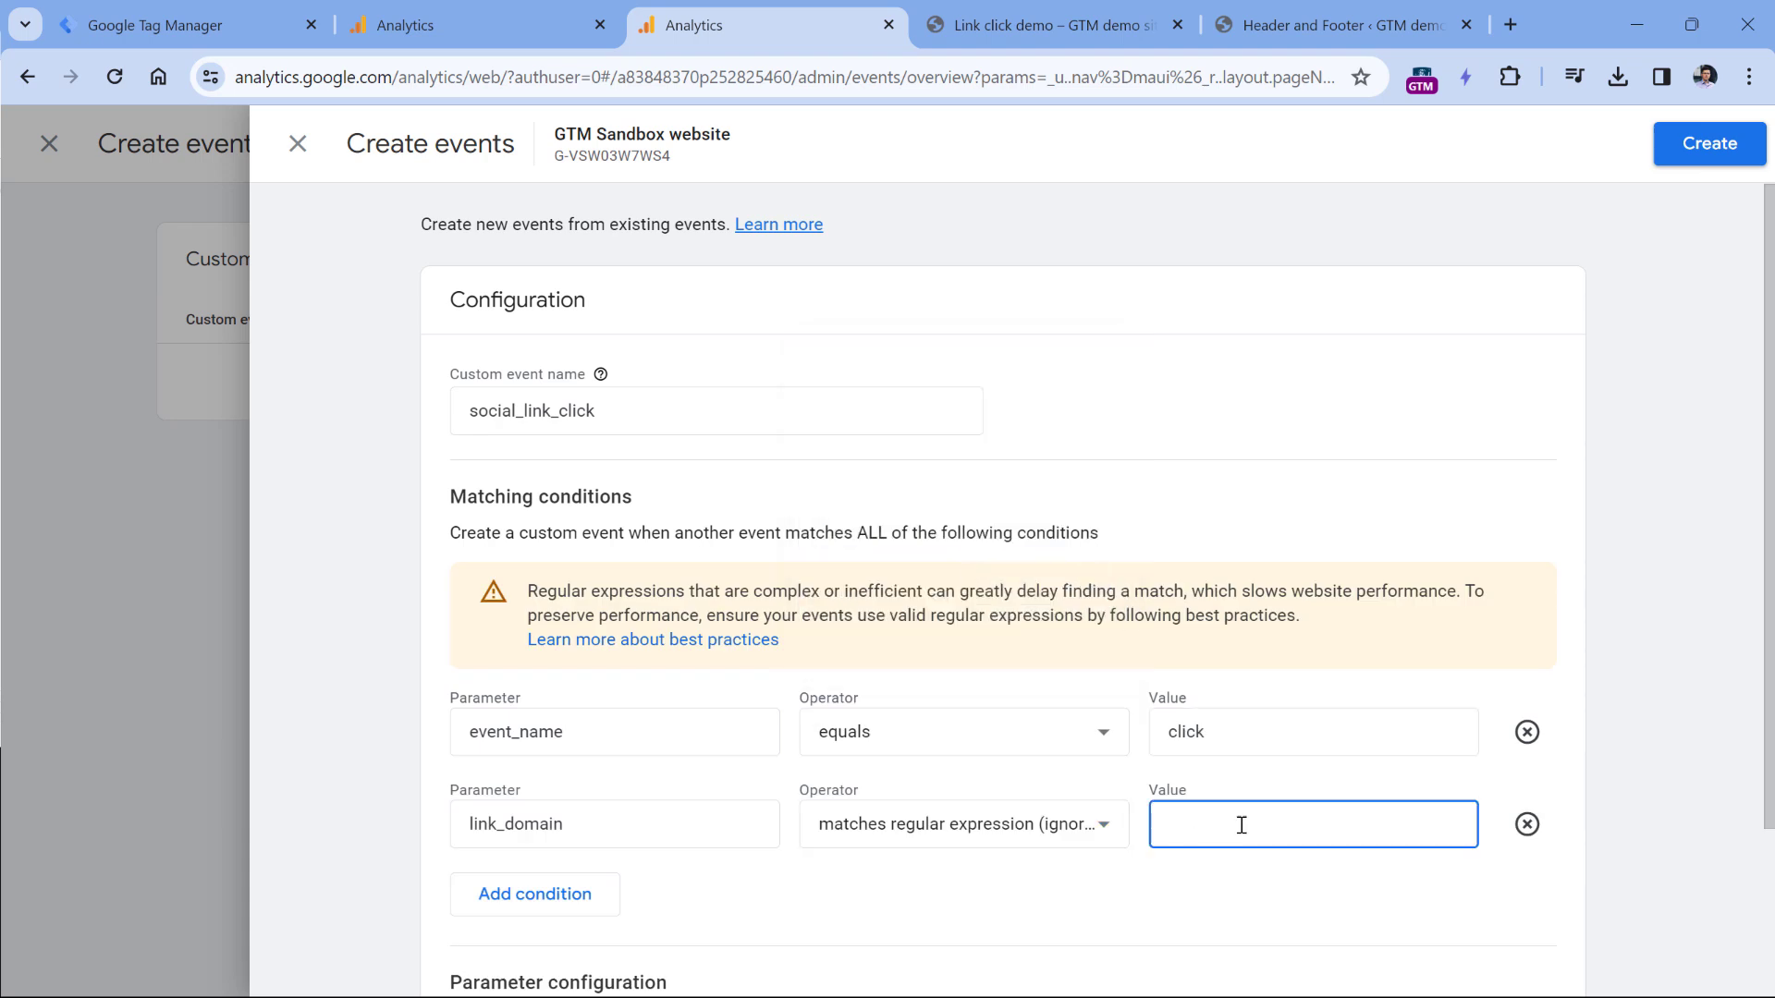
text(linkedin.com|facebook.com)
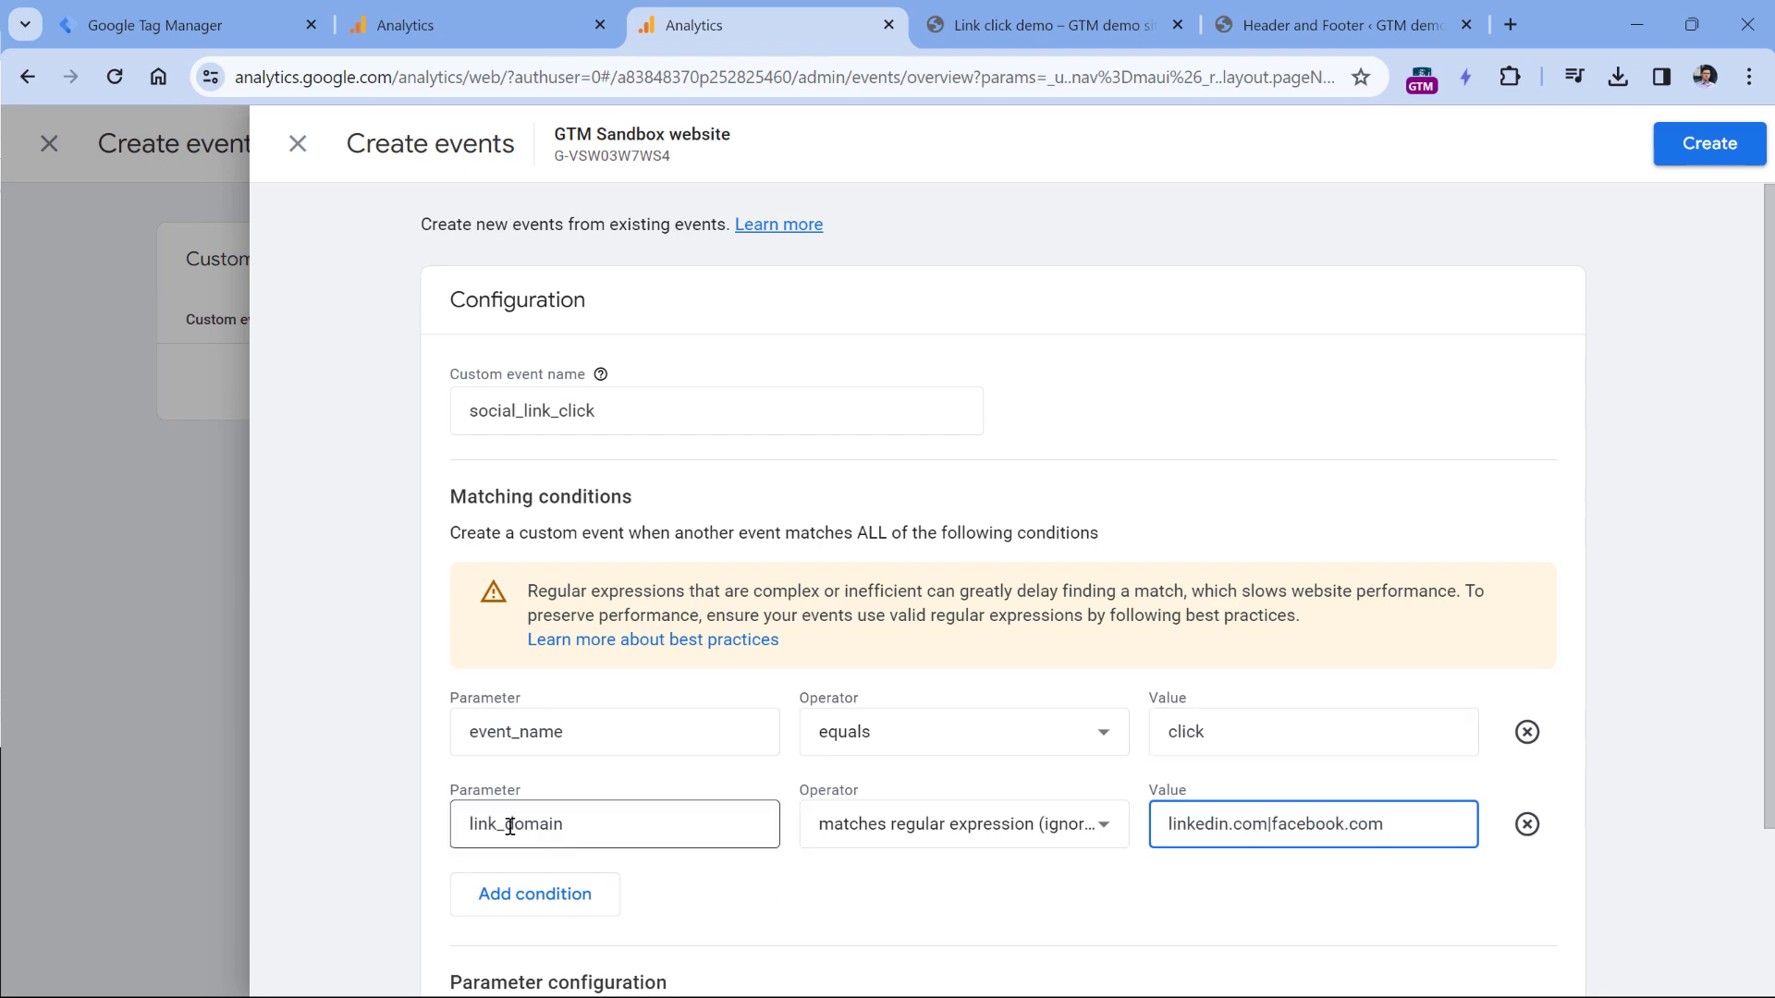
Step: Check the latest click event's link_url parameter in DebugView and compare it with the link_domain condition of the custom event
click(527, 25)
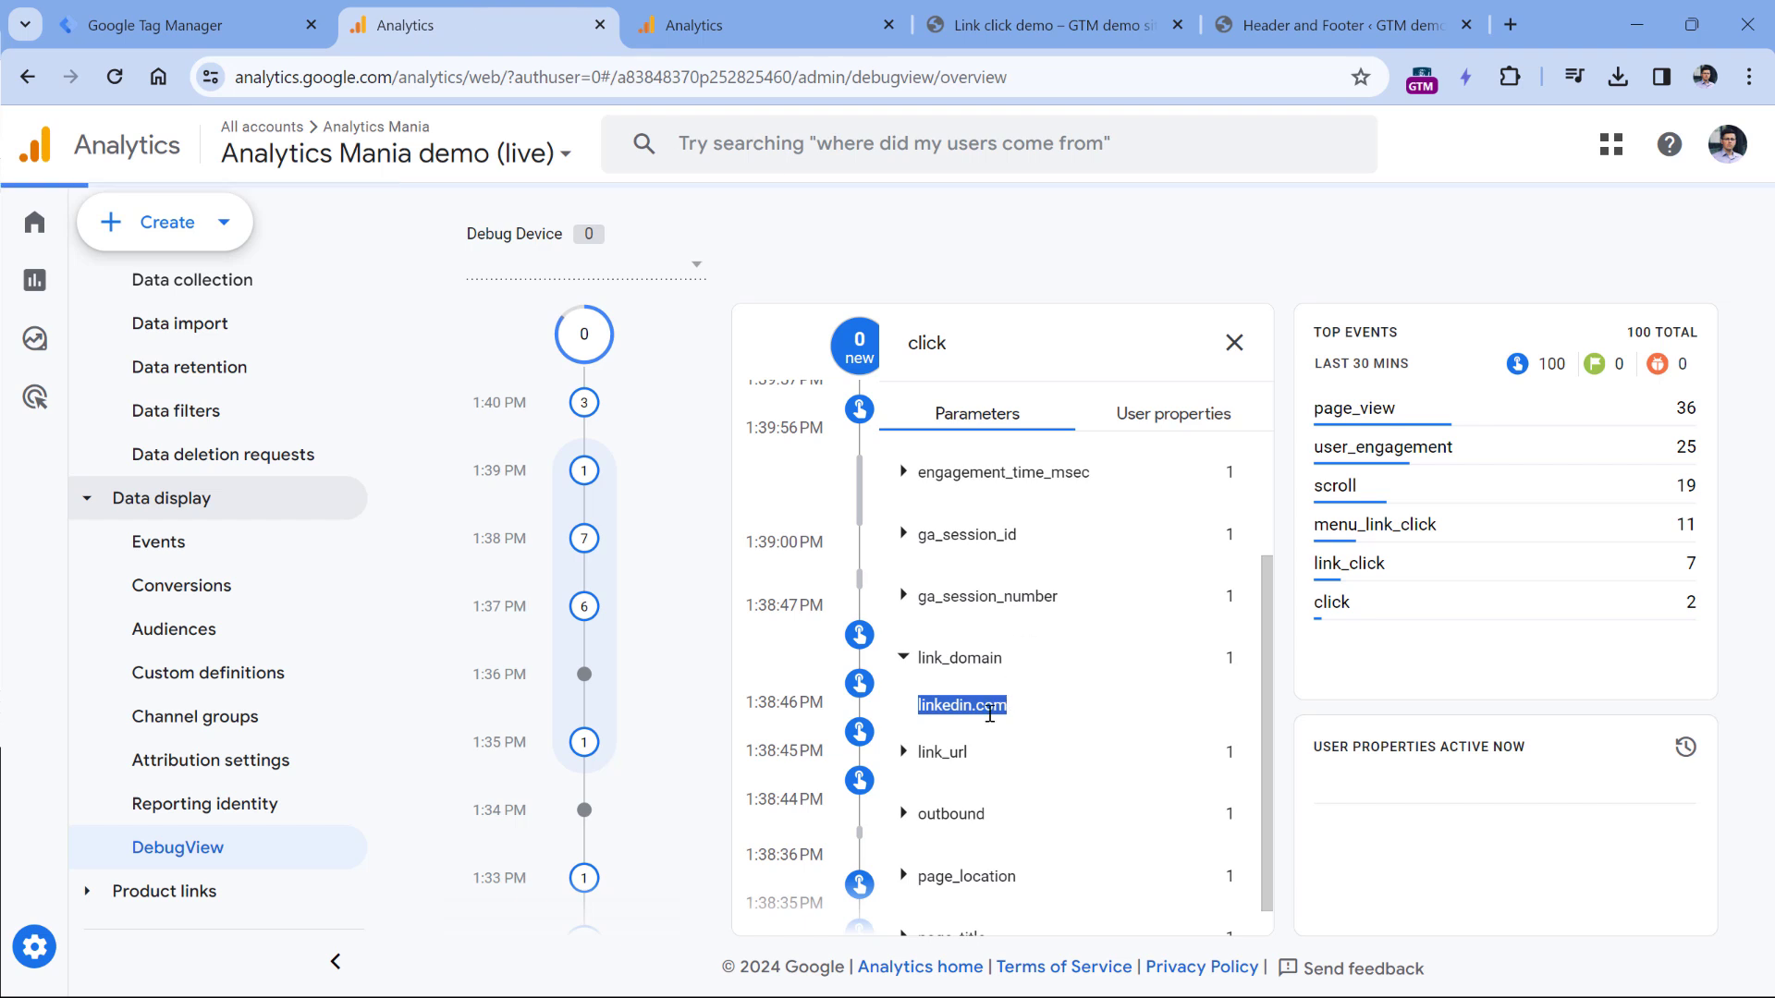
click(905, 752)
drag(1010, 766, 1232, 770)
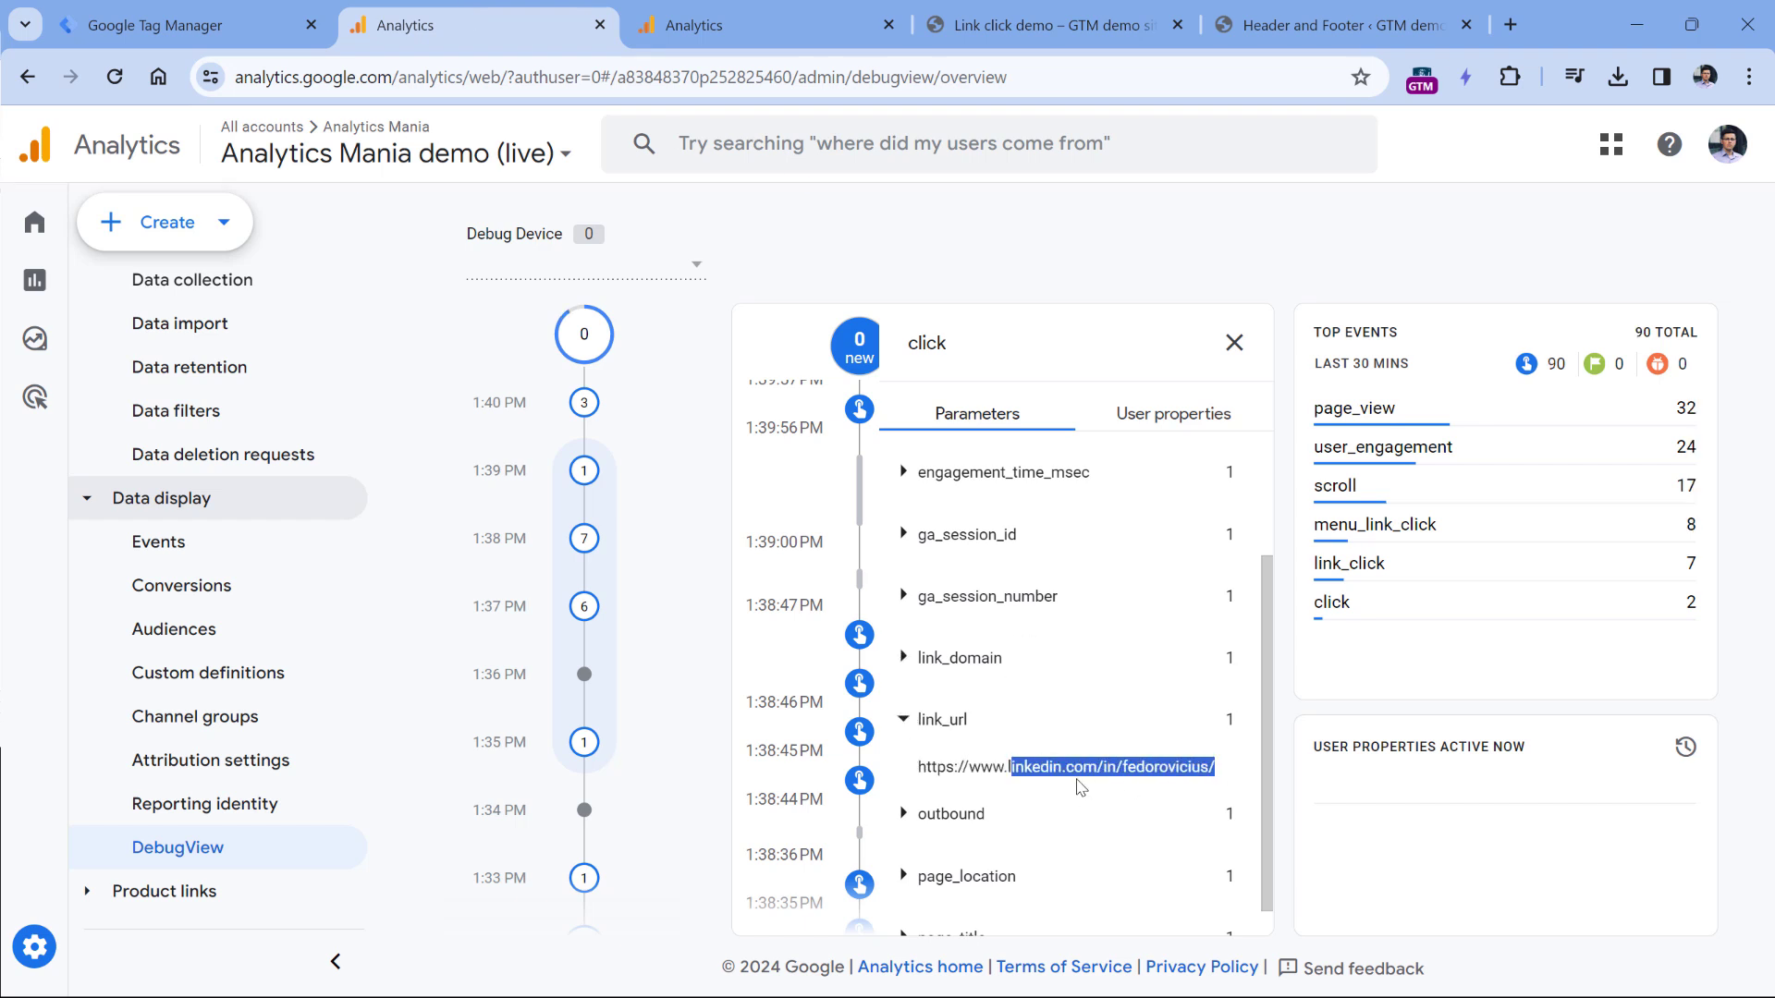
key(ctrl+Tab)
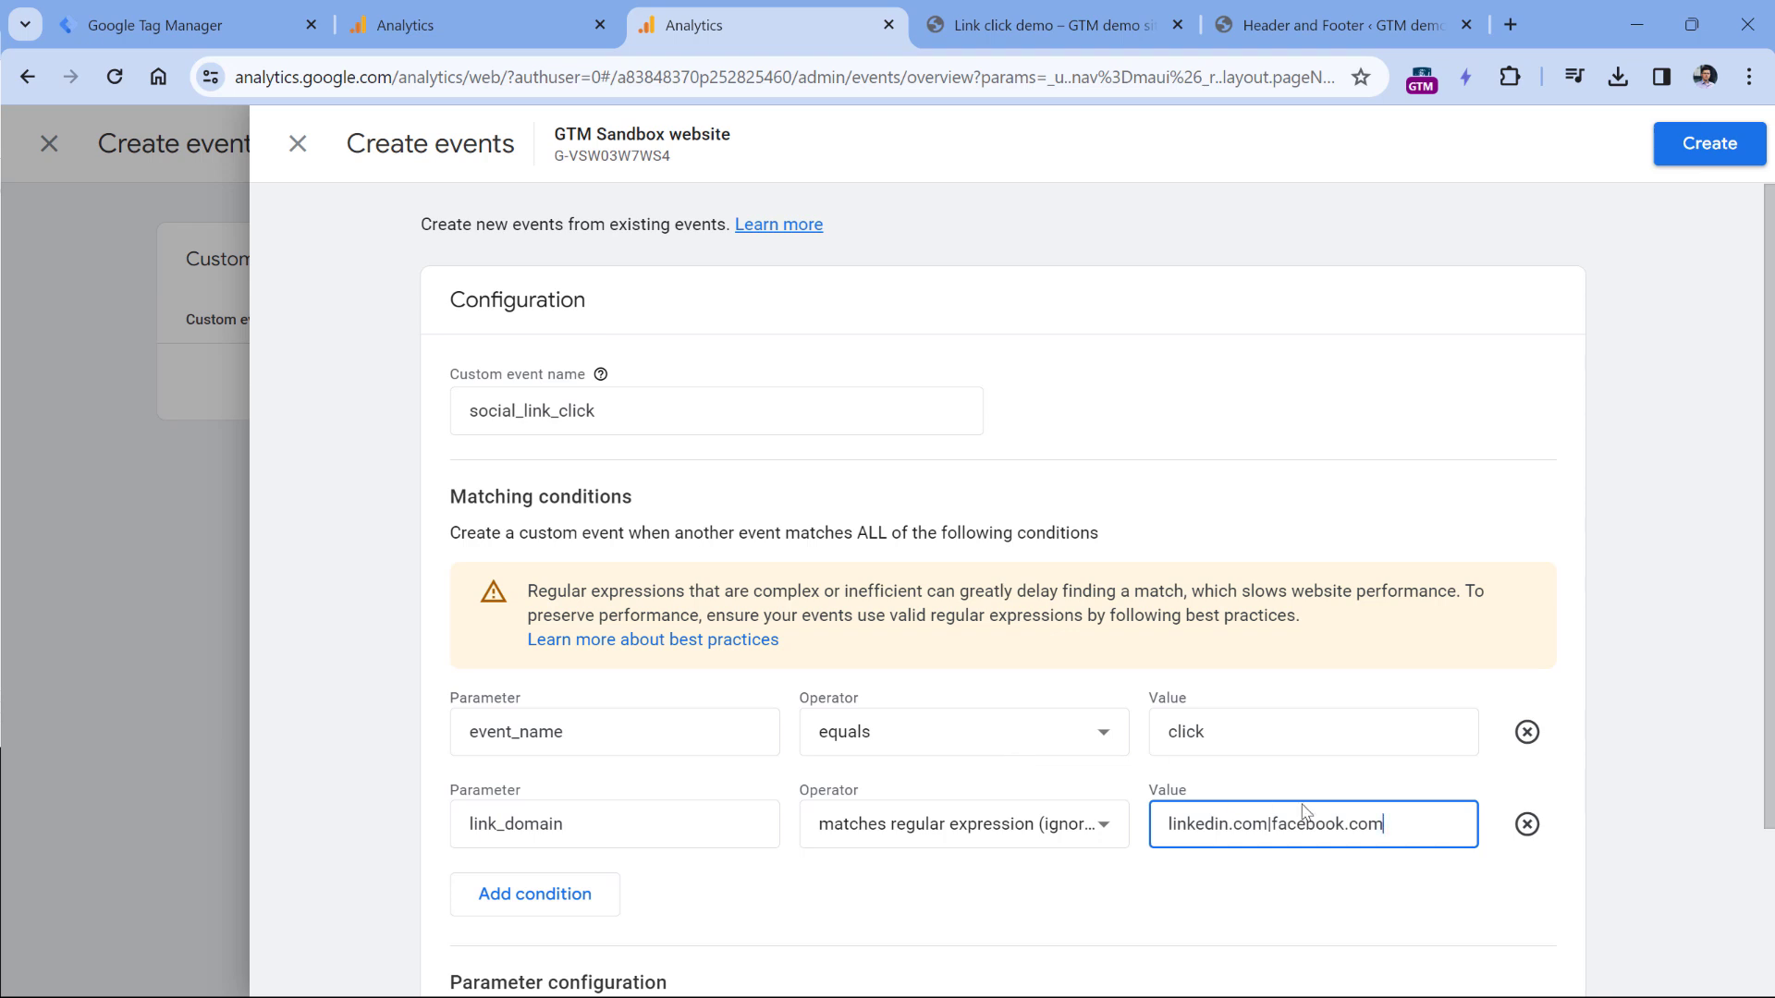
triple_click(1264, 819)
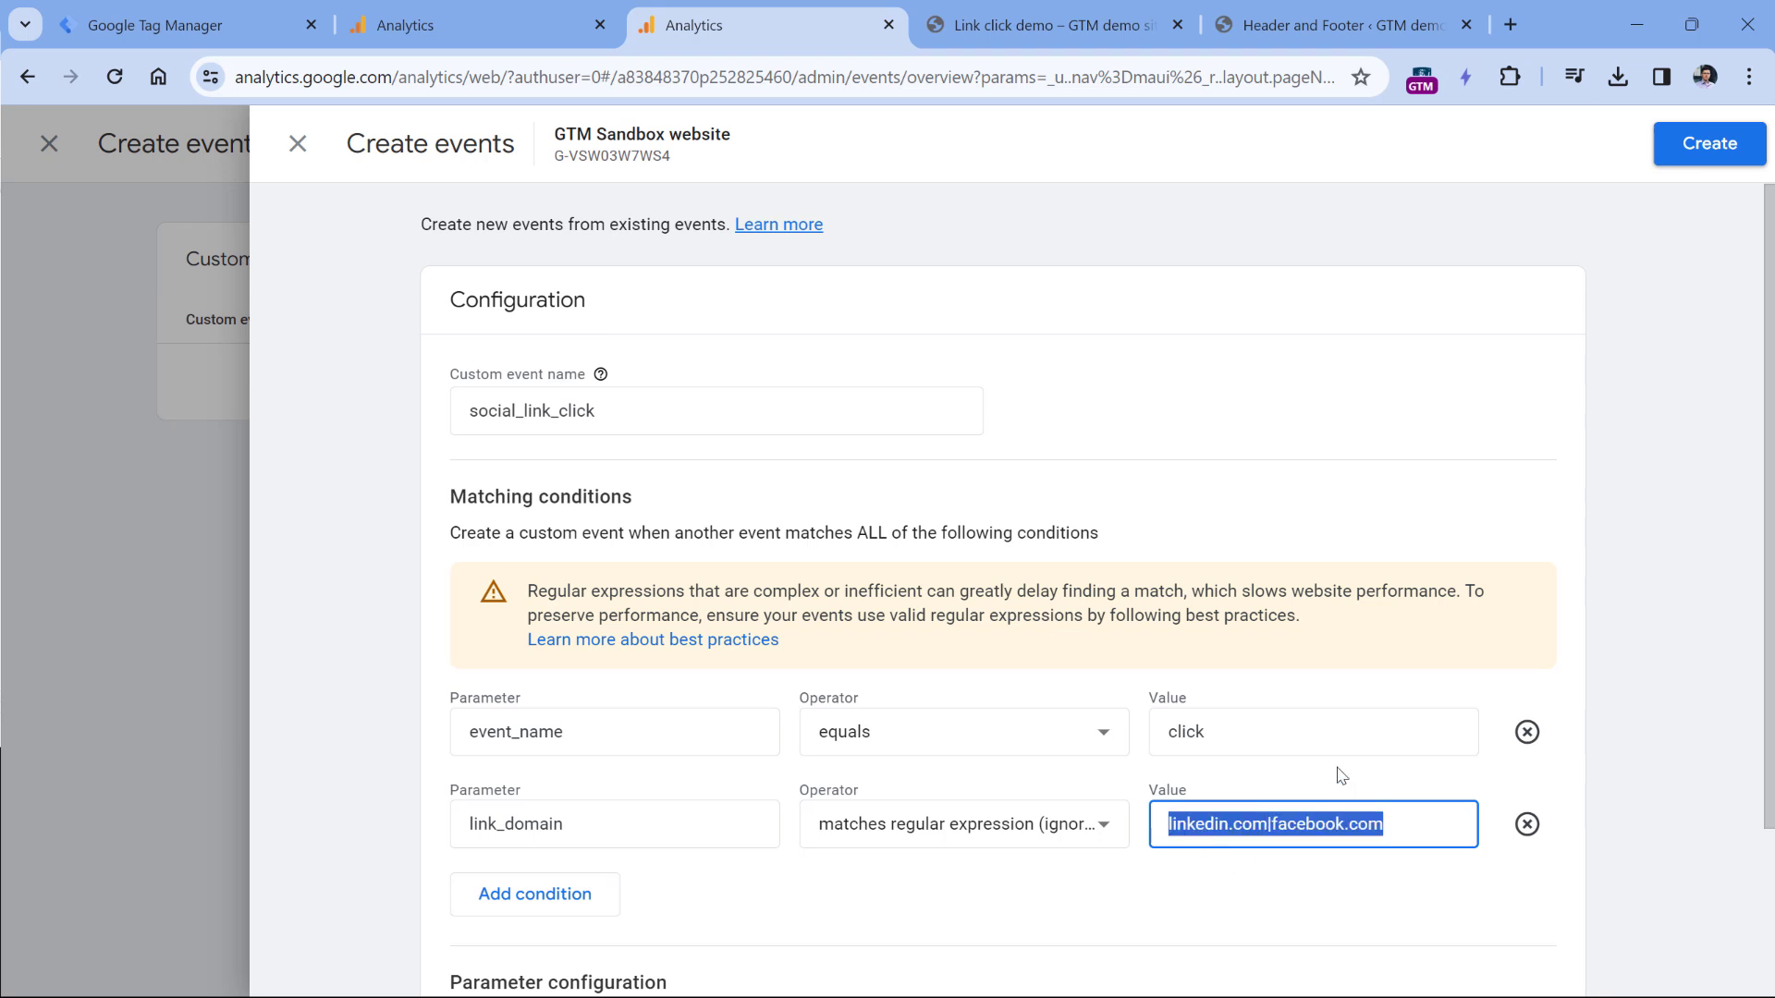
click(1429, 819)
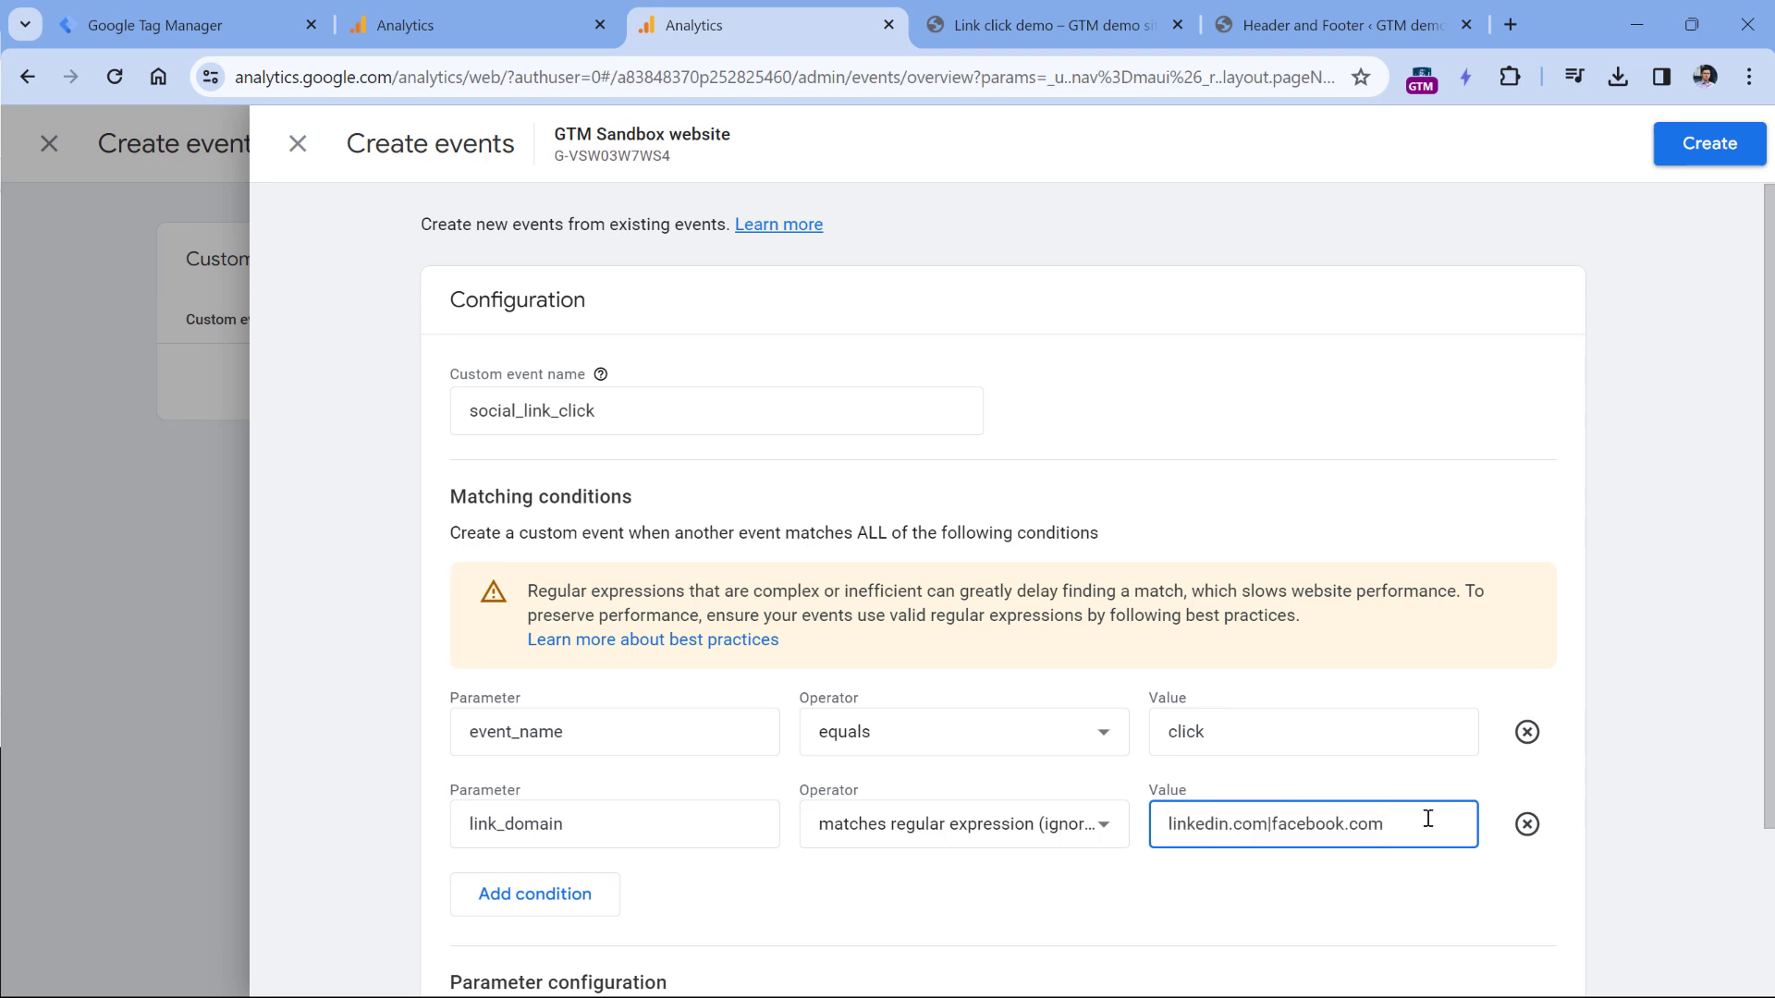
Step: Create the social_link_click event with parameters copied from the source event, and close the custom events list
scroll(924, 647, down, 2)
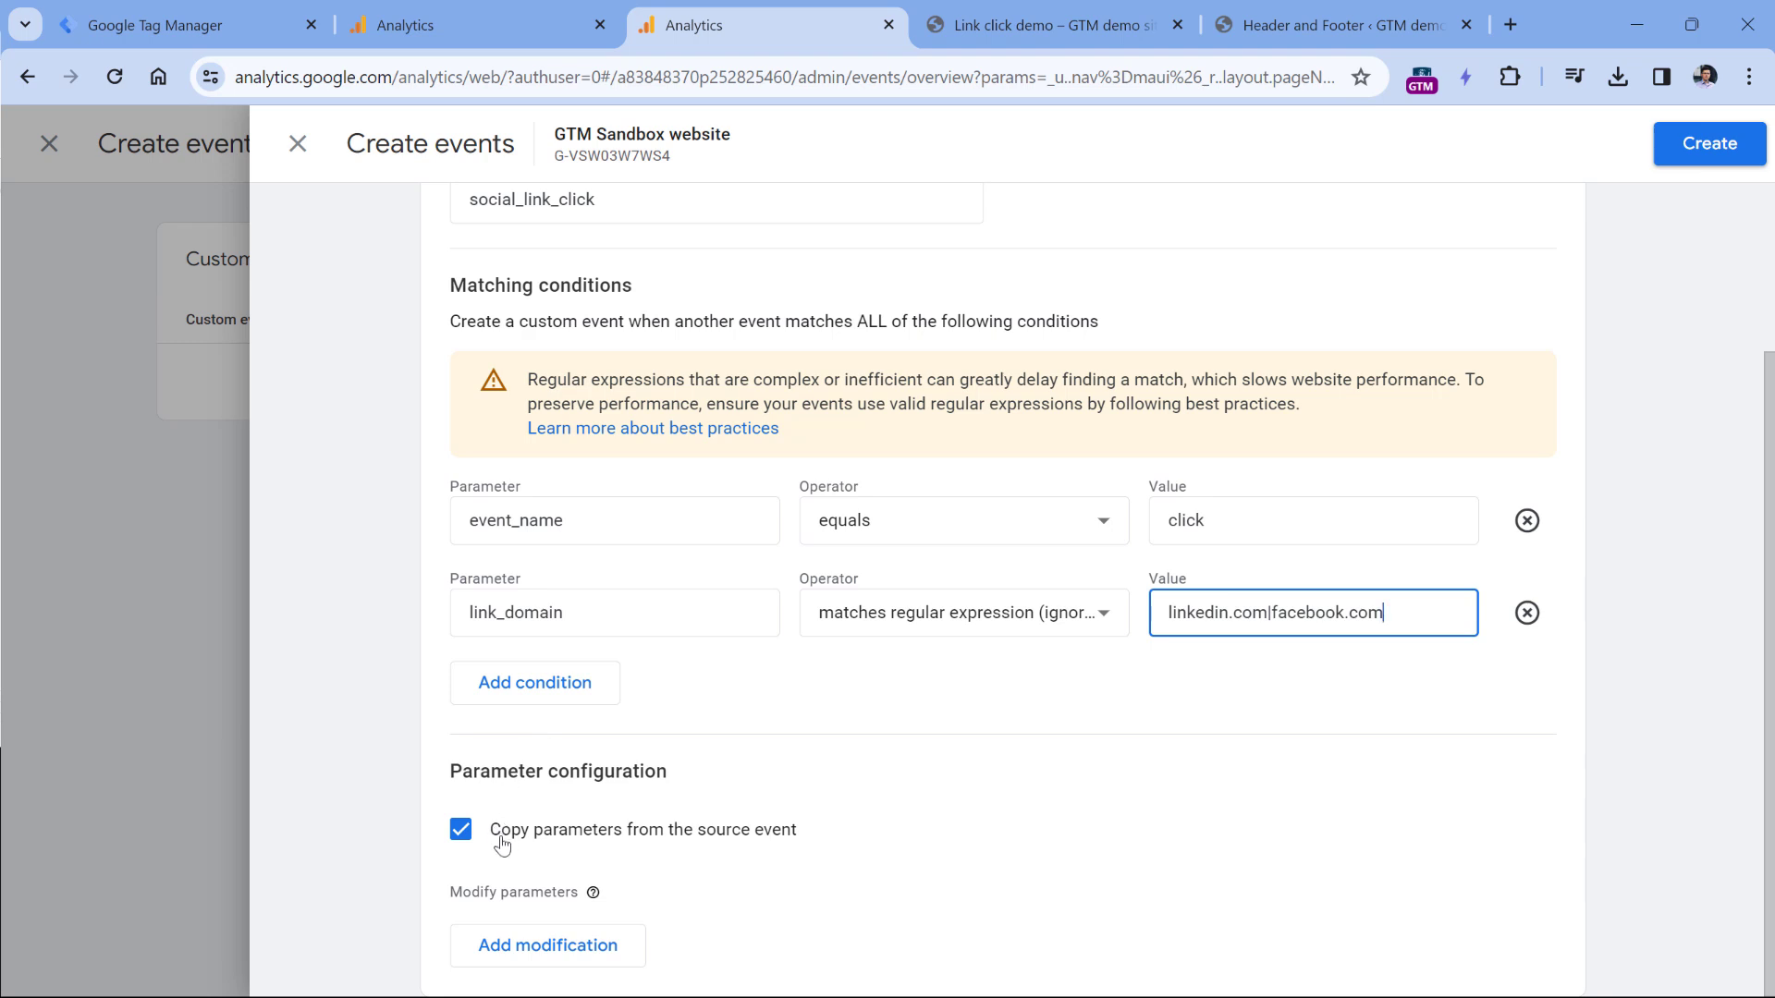
click(612, 200)
drag(596, 200, 467, 200)
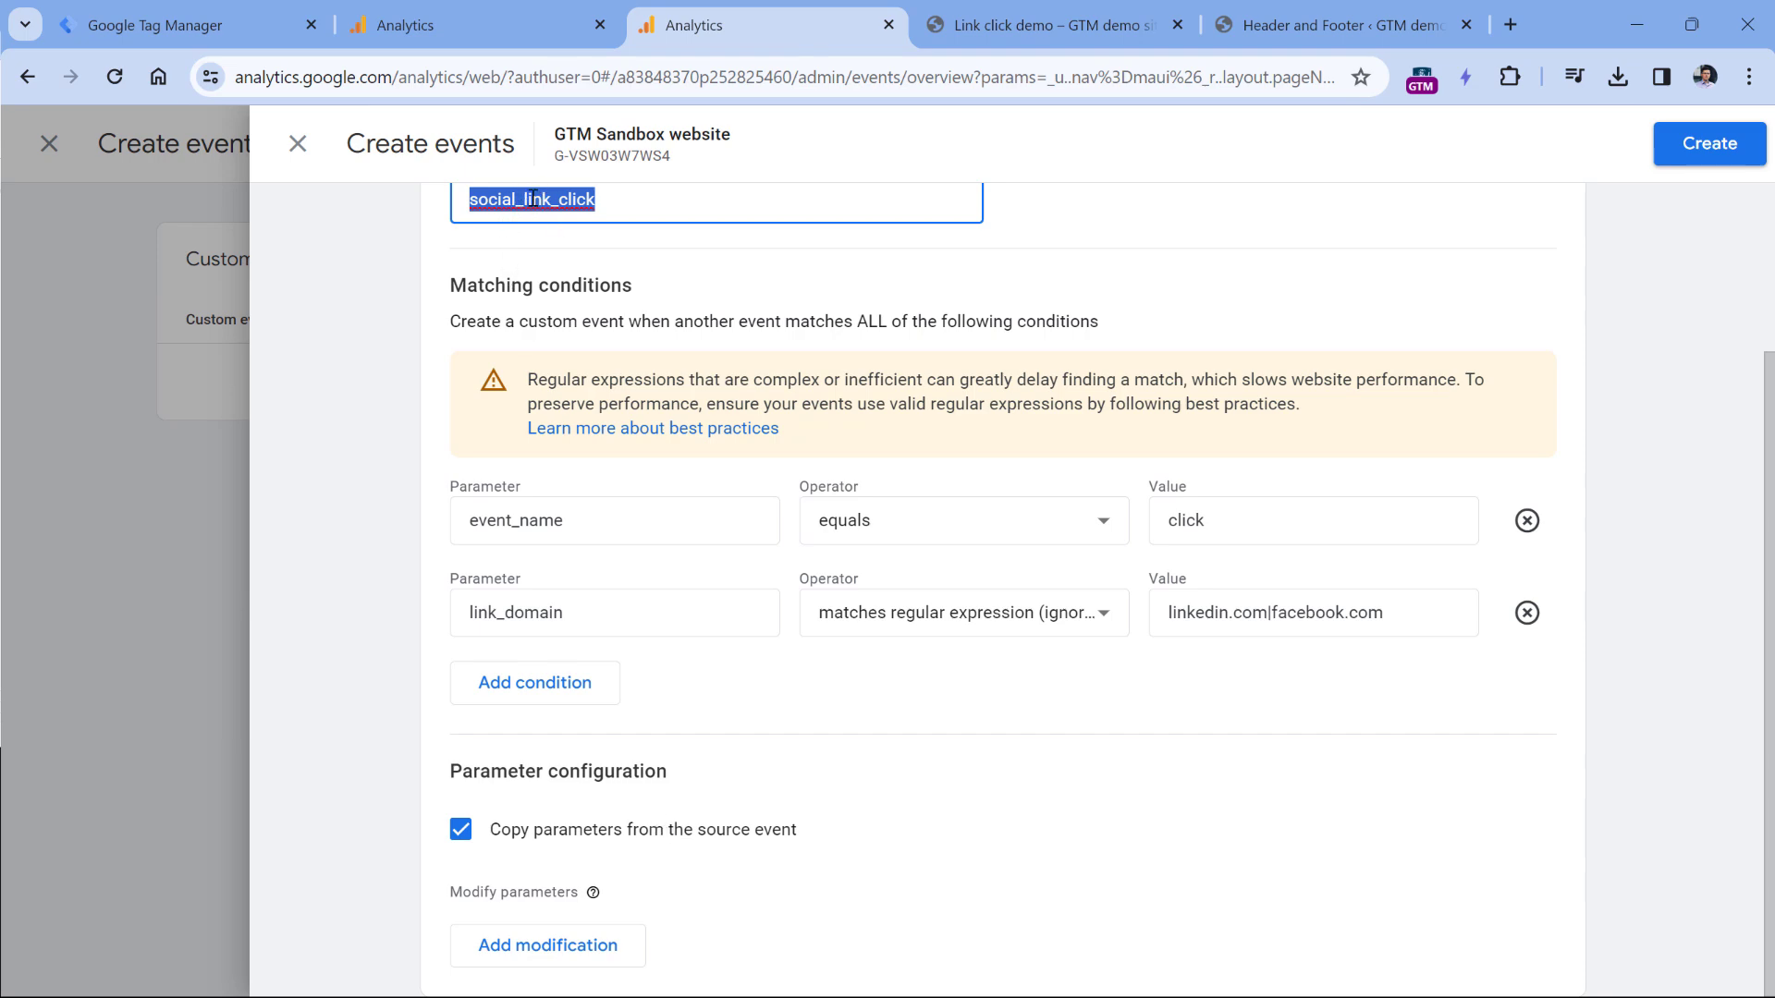
click(1709, 143)
click(297, 144)
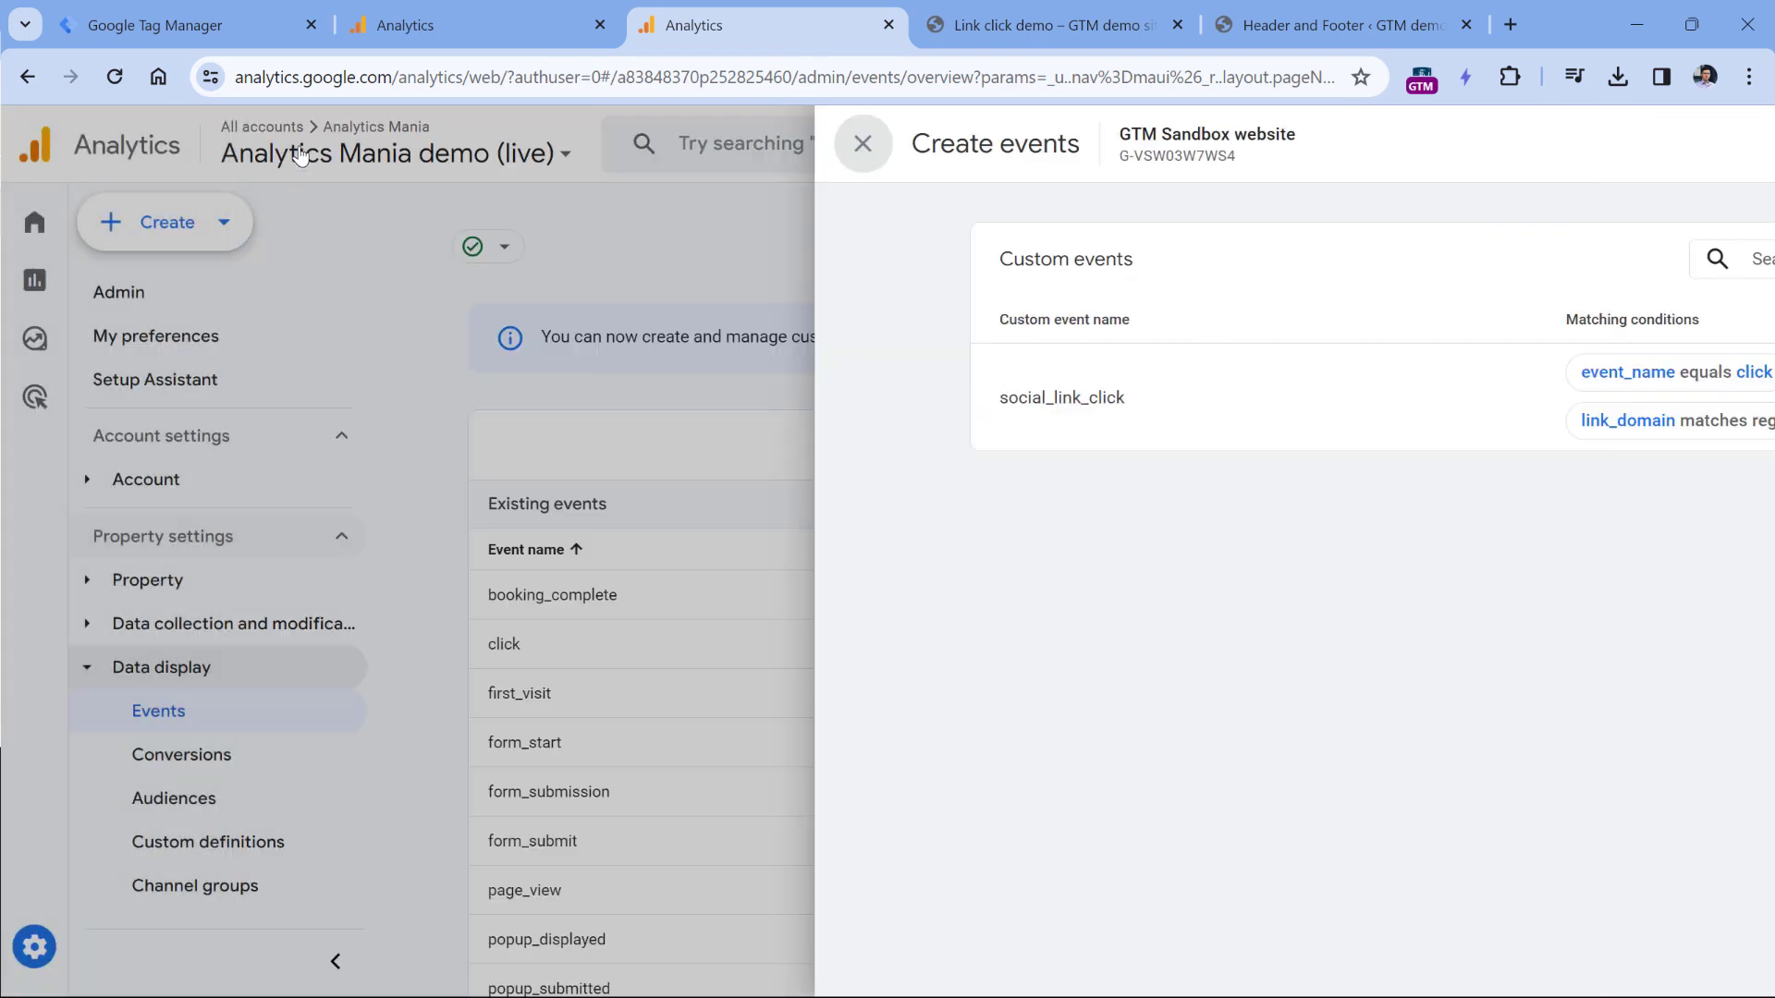
Step: Reload the Link click demo page and close the Header and Footer tab
click(1070, 26)
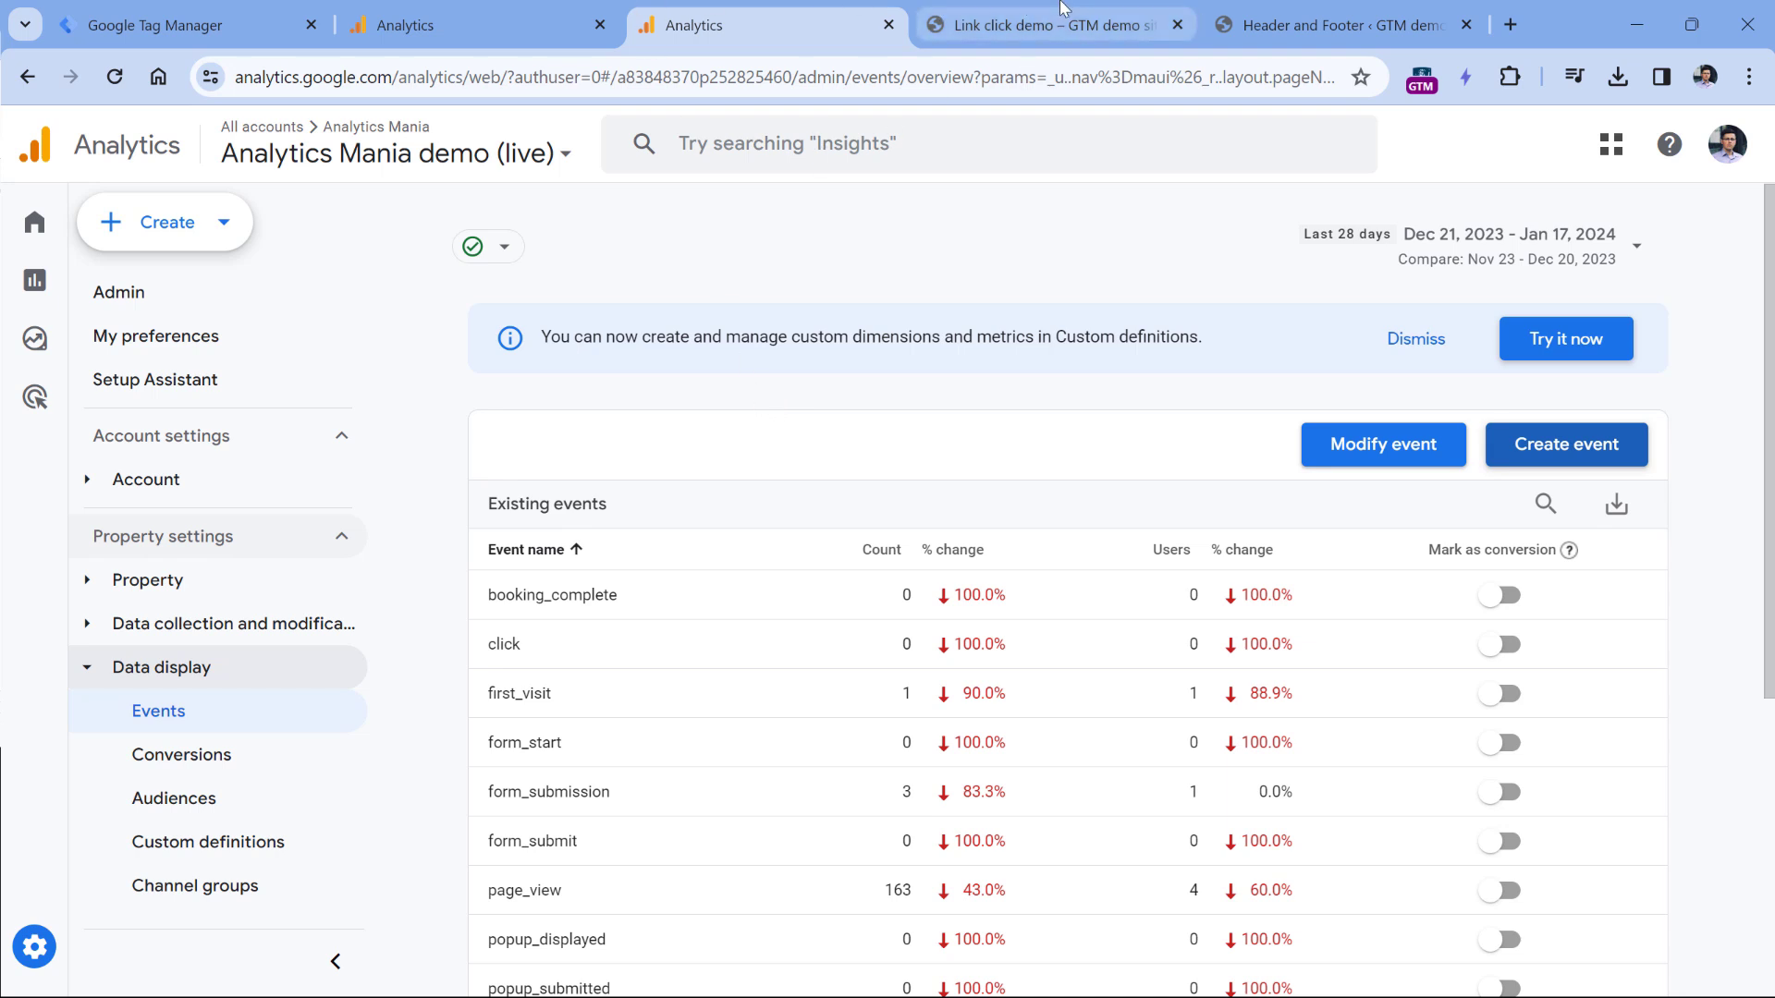
scroll(976, 270, up, 5)
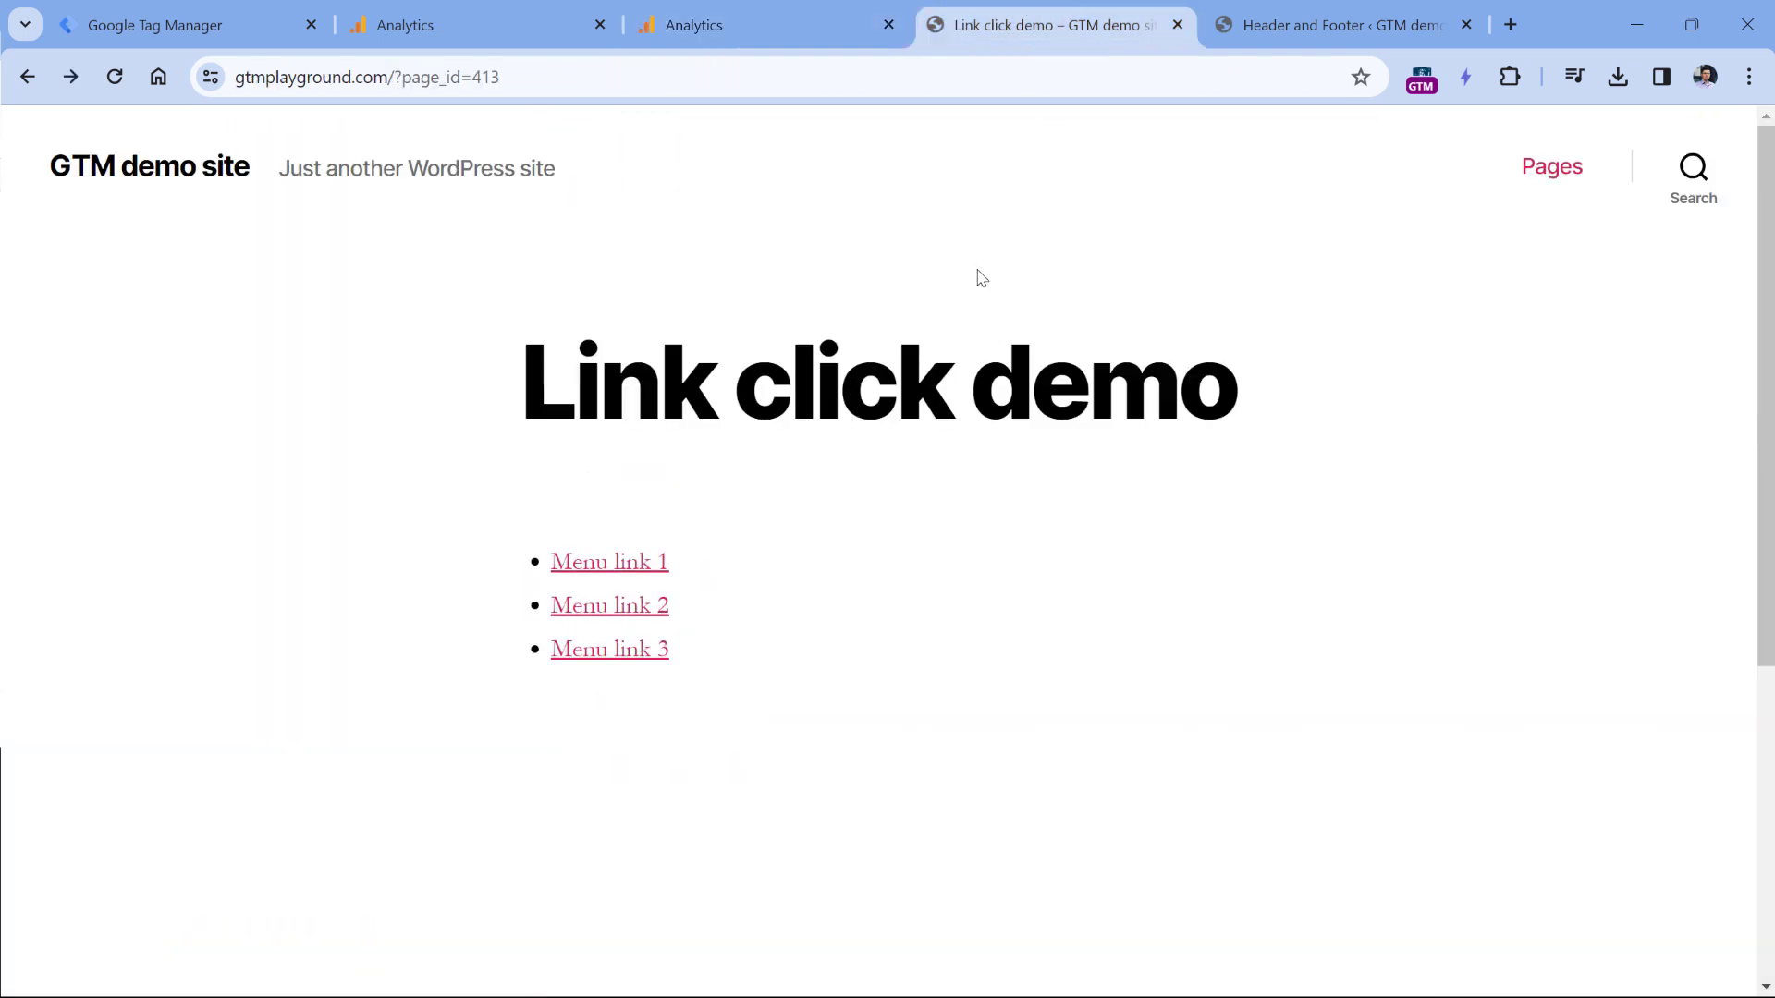
click(114, 78)
click(1466, 25)
Step: Open the demo page's Facebook, Linkedin and Menu link 1 links in new tabs
scroll(1141, 317, down, 5)
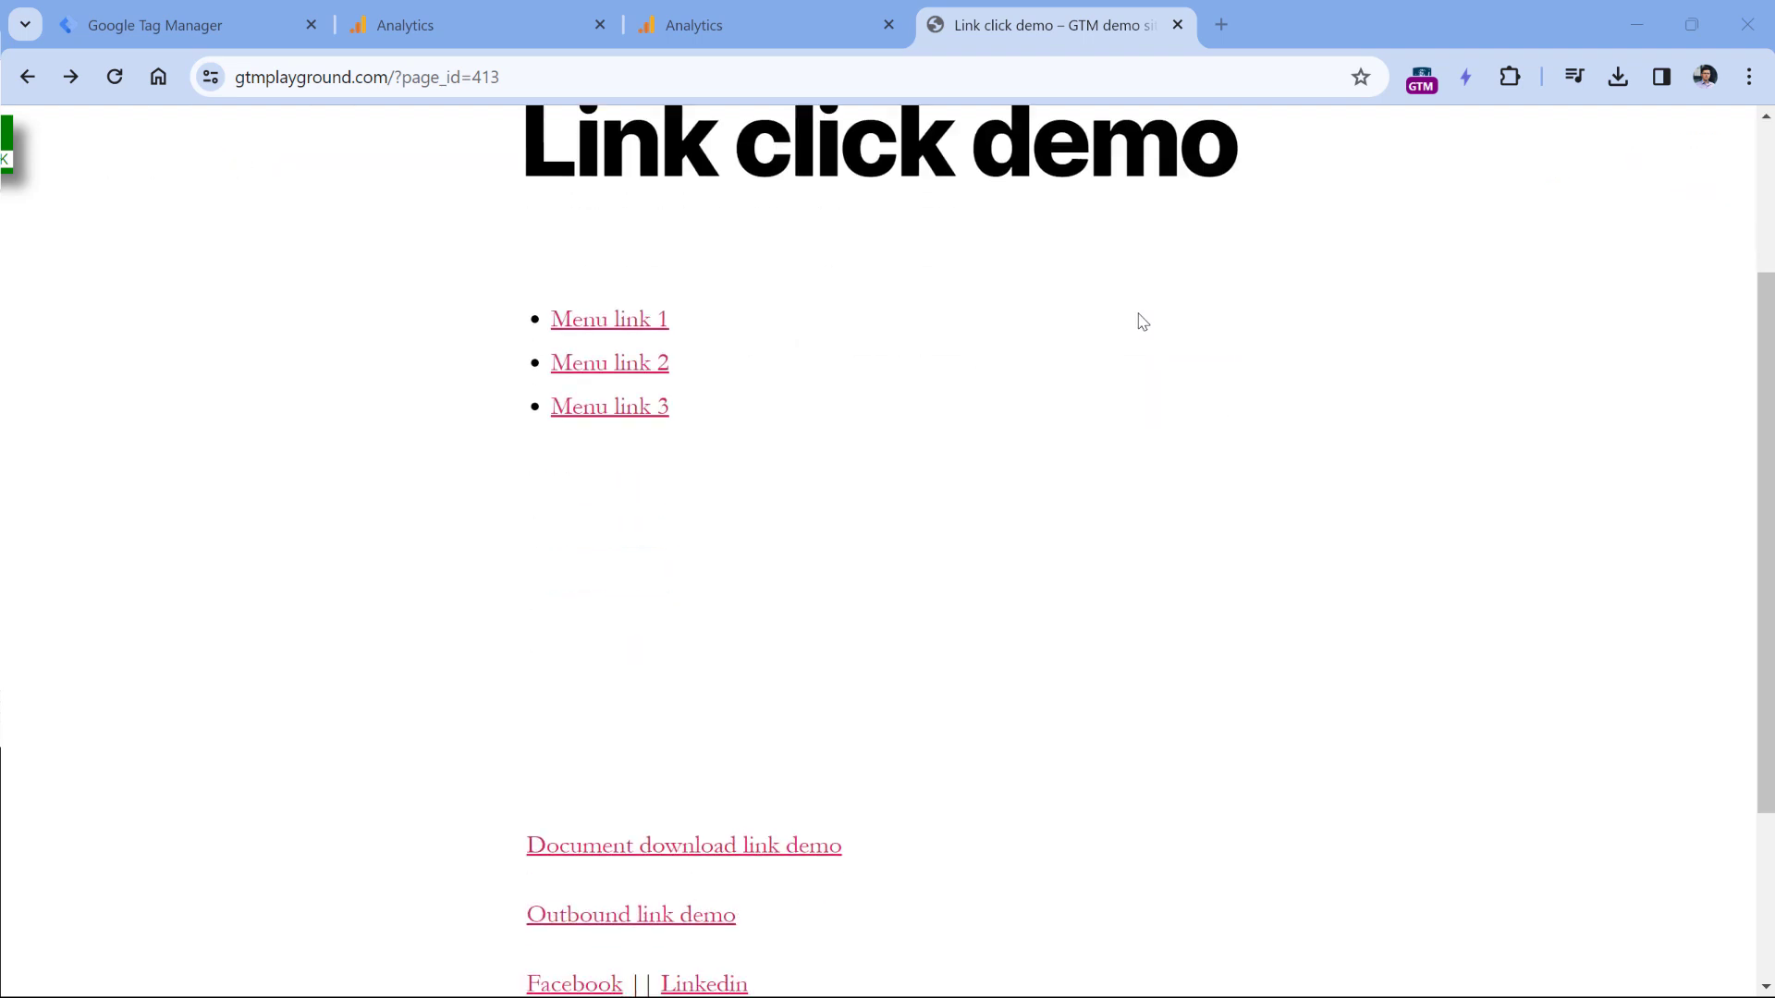
click(574, 724)
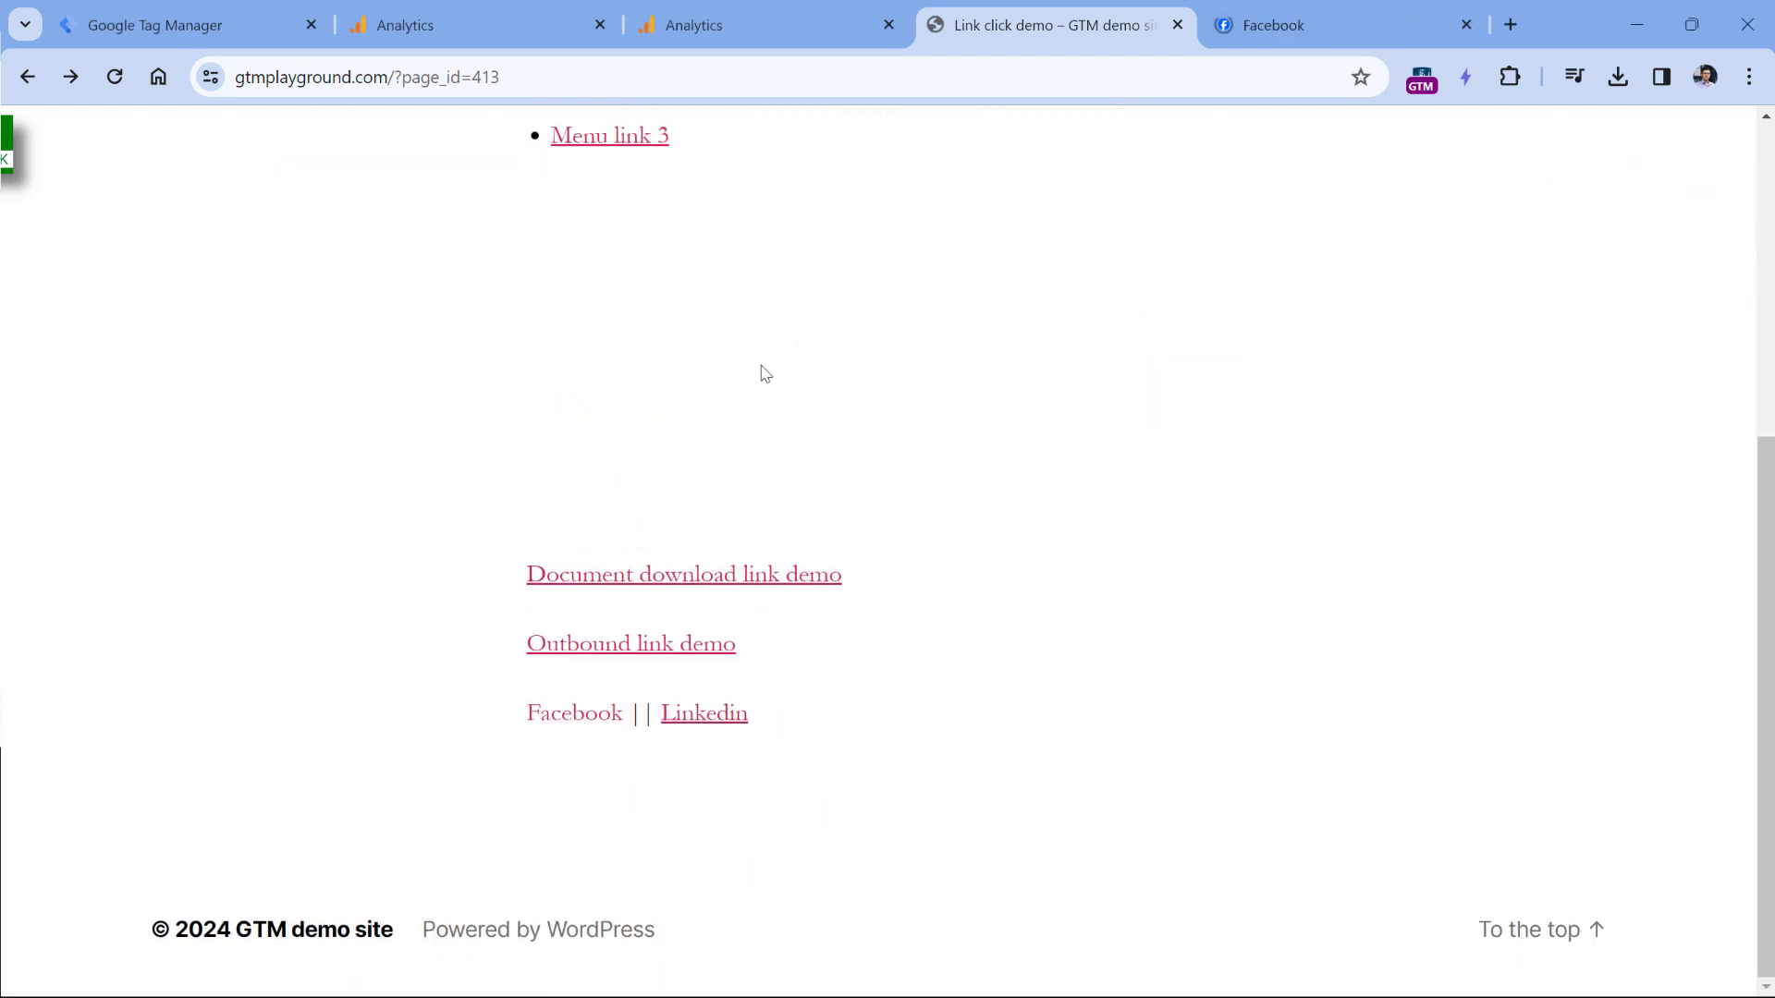
click(702, 727)
scroll(863, 269, up, 3)
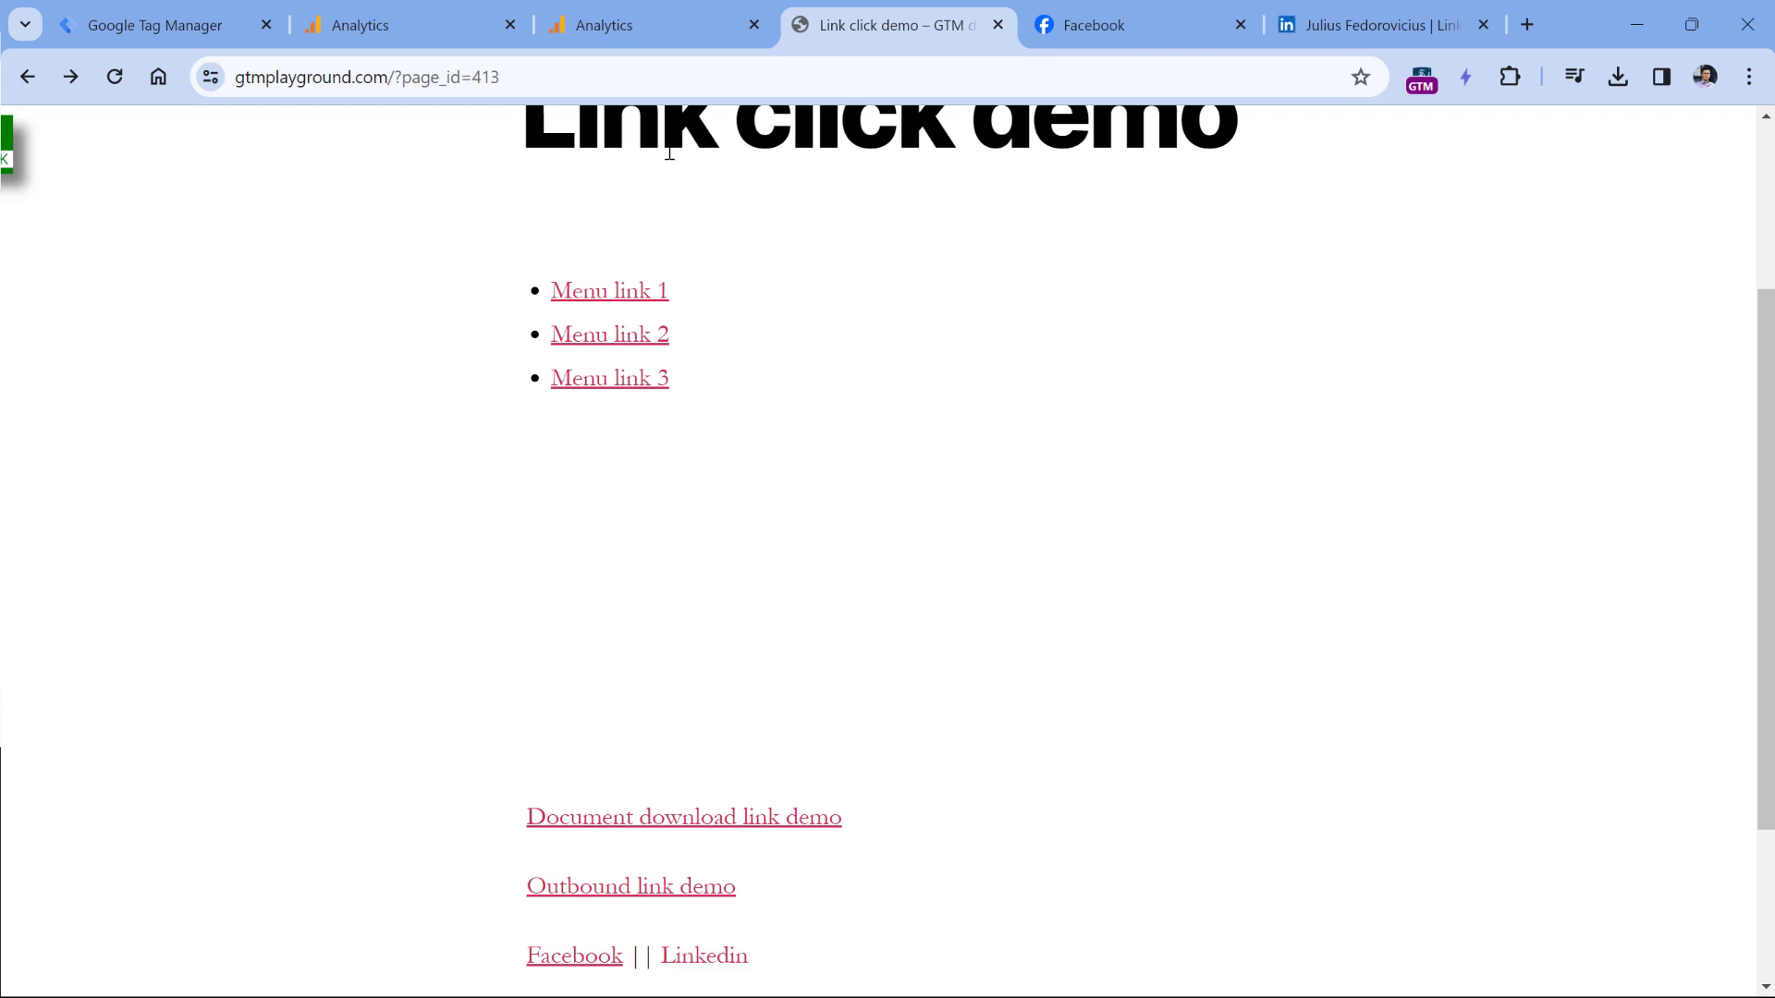
ctrl+click(606, 294)
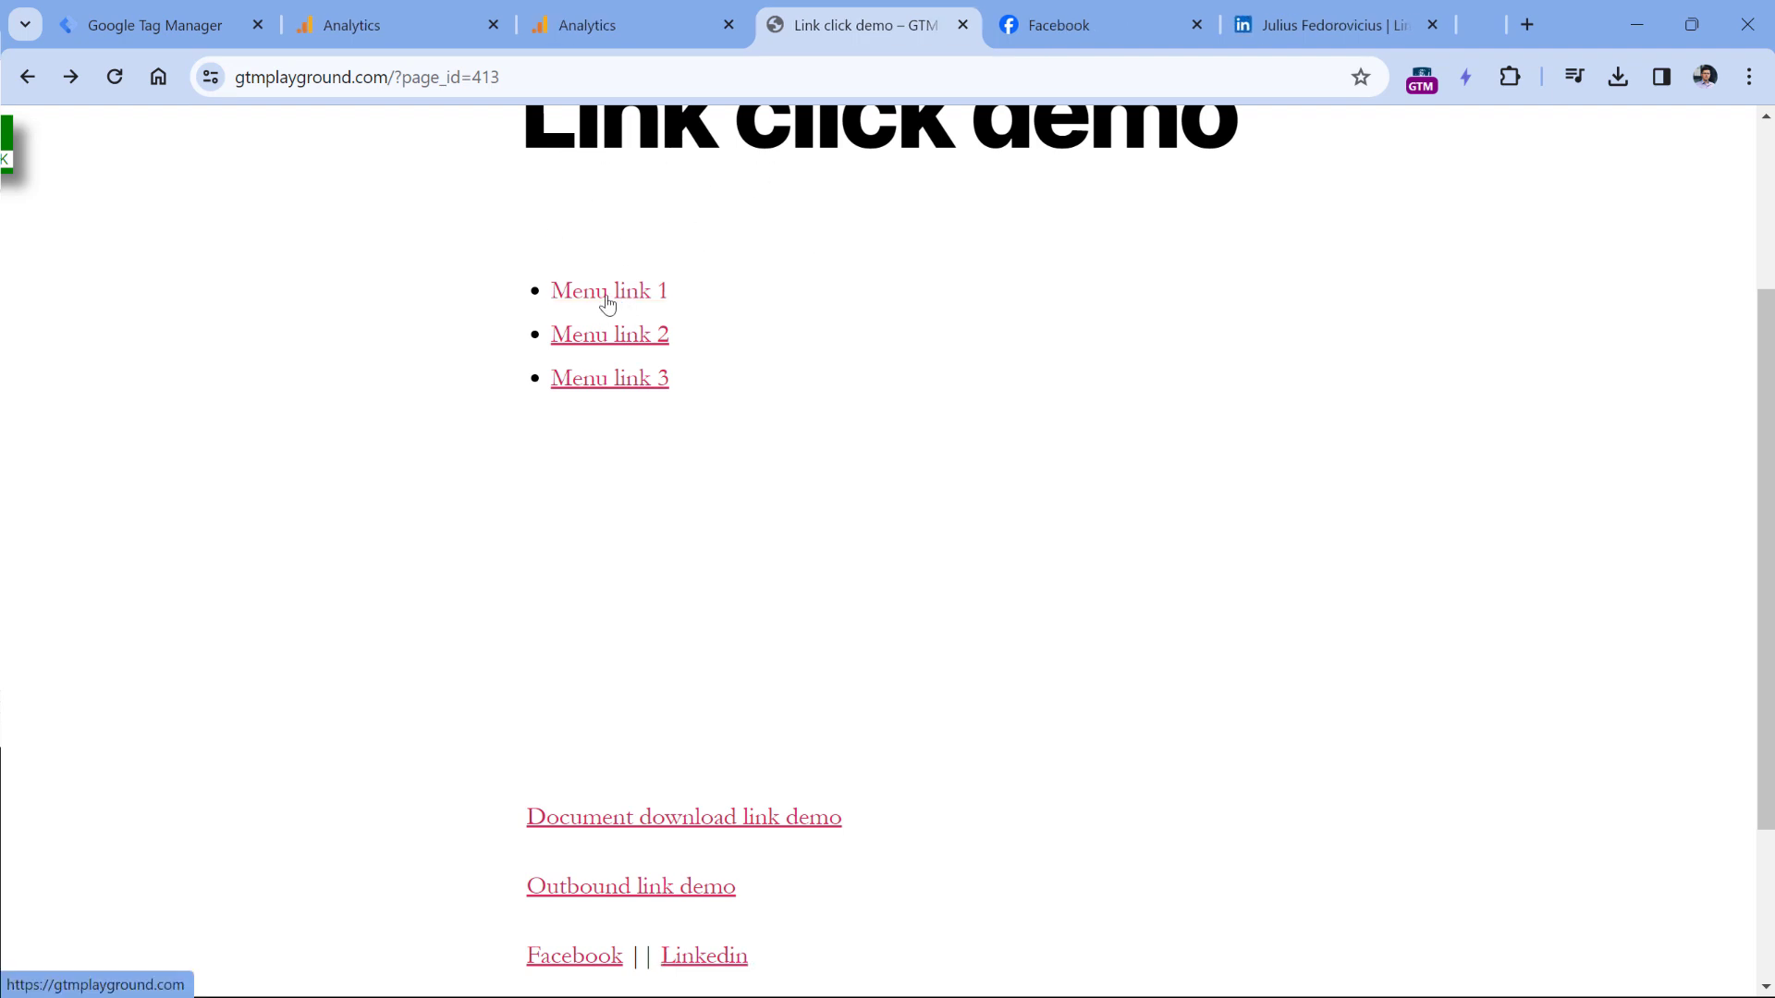
Step: In Analytics DebugView, close the open event details, examine the parameters of the earlier social_link_click event, and return to the event stream
click(358, 13)
click(1234, 342)
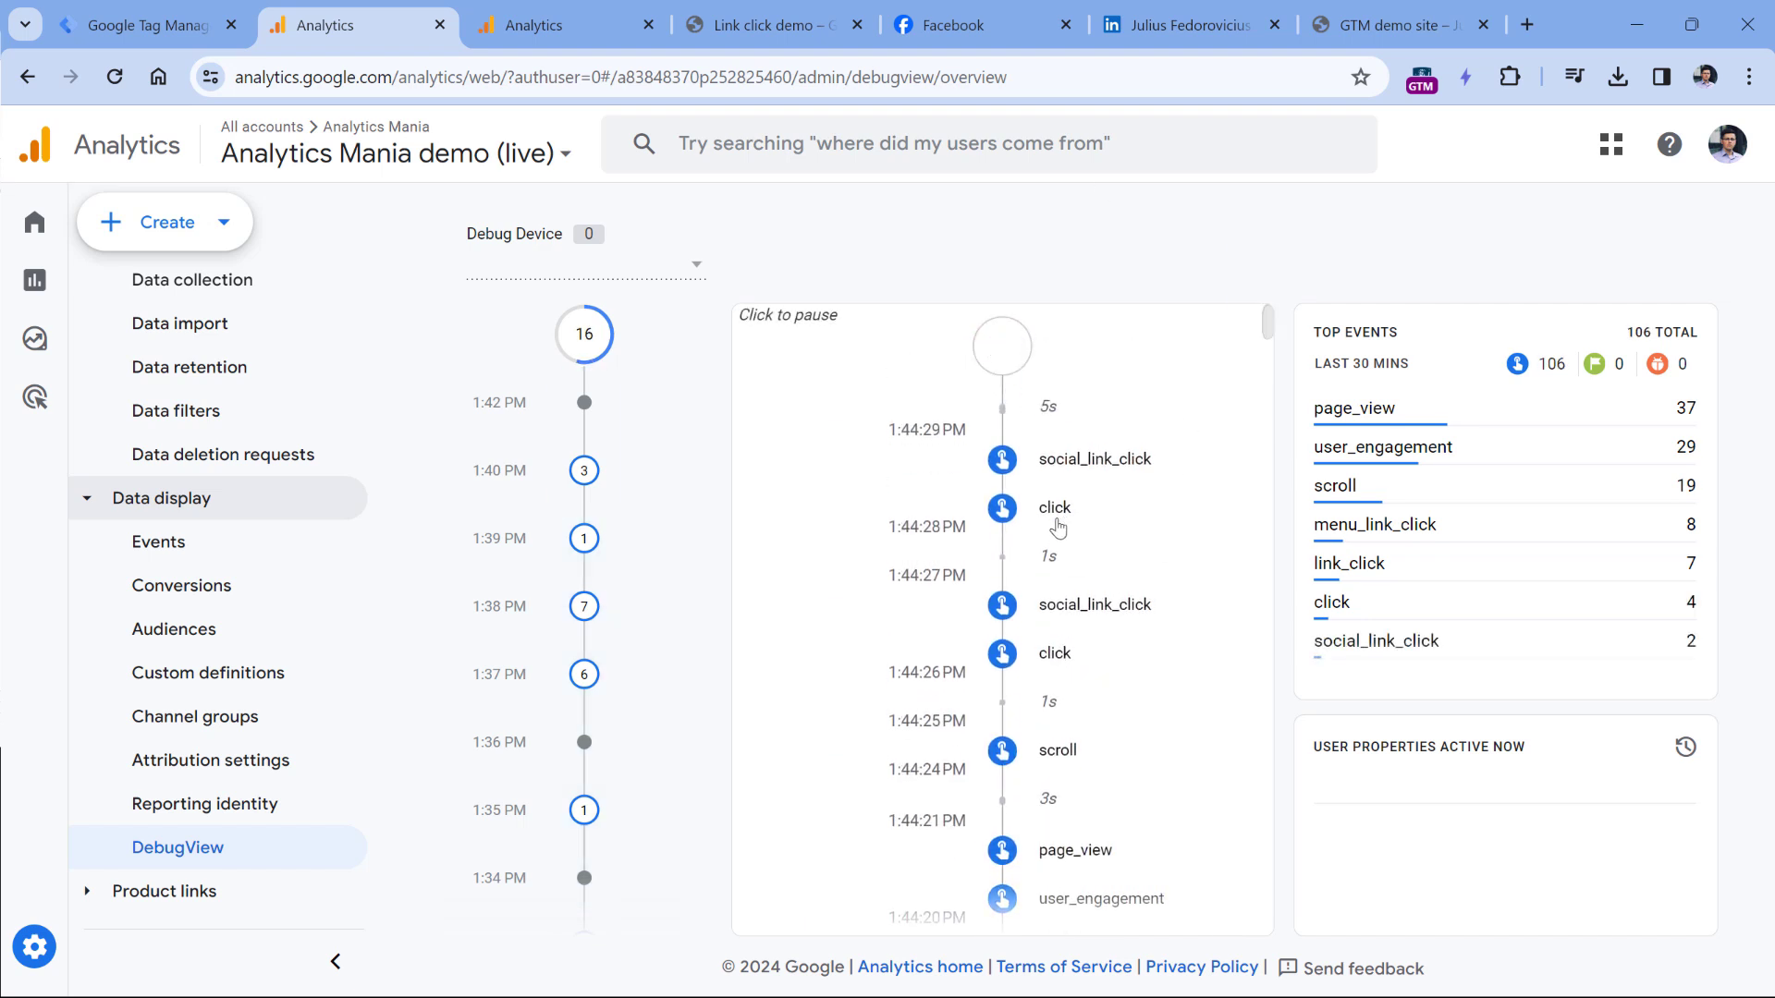
click(1098, 615)
scroll(983, 577, up, 2)
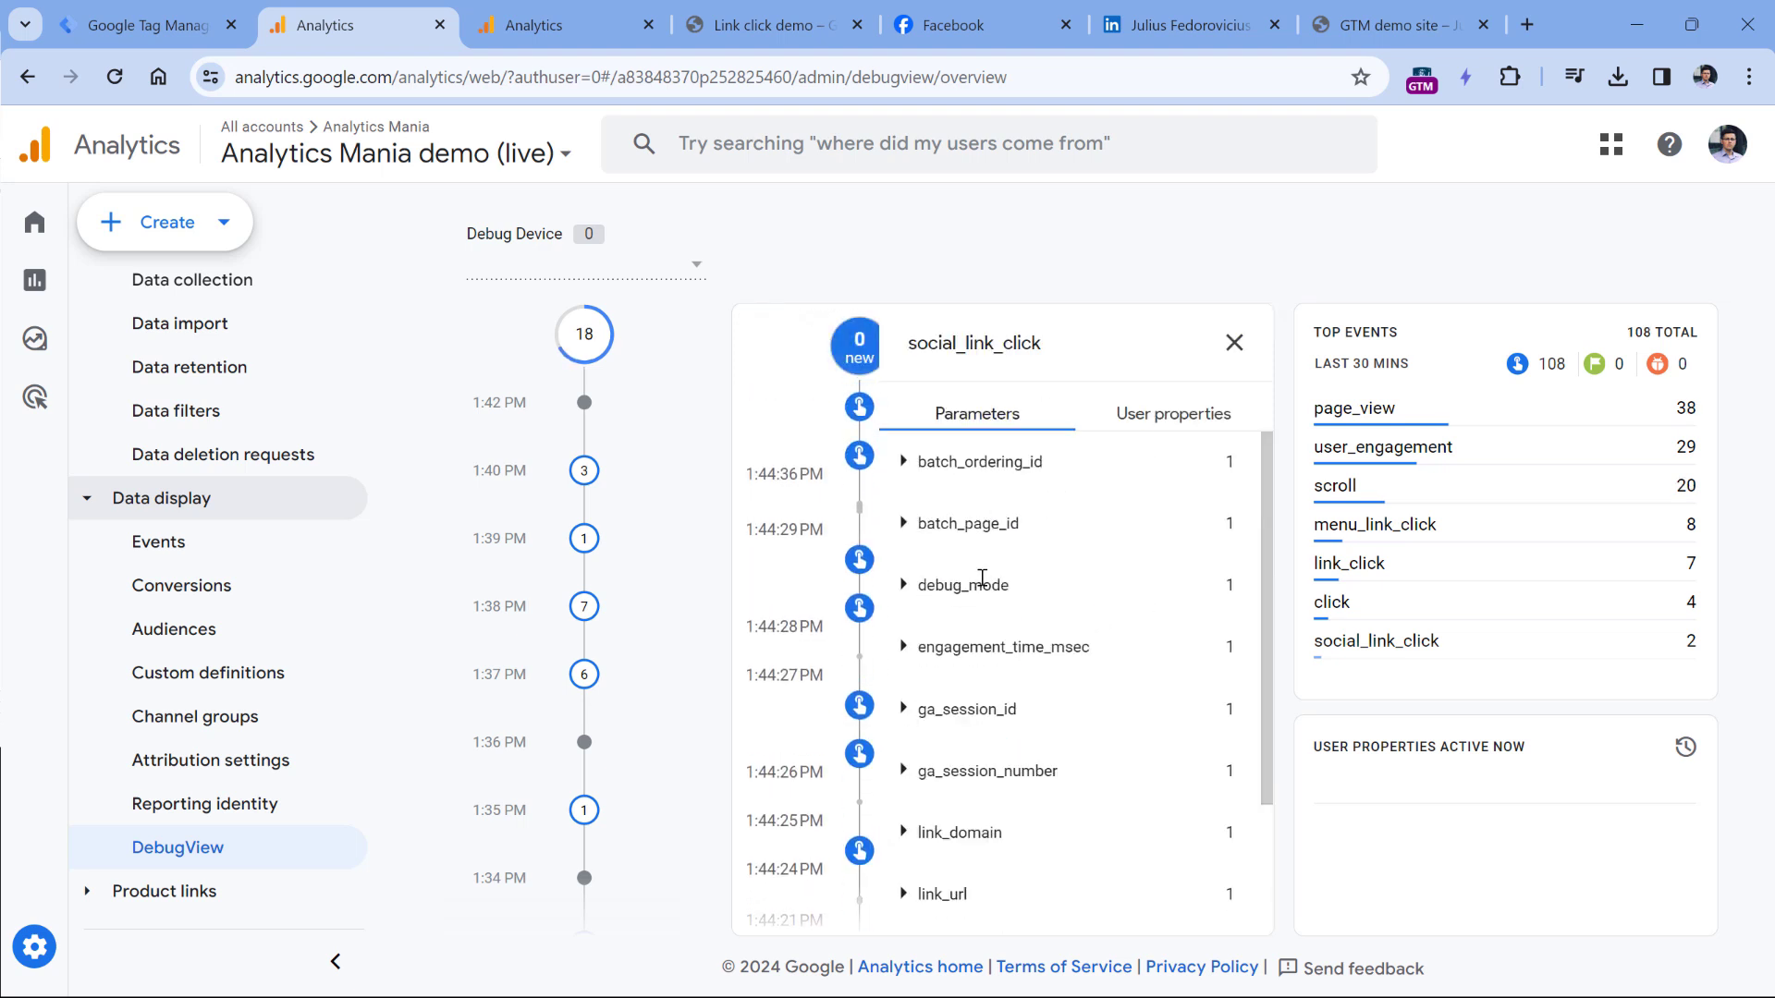
scroll(984, 578, down, 2)
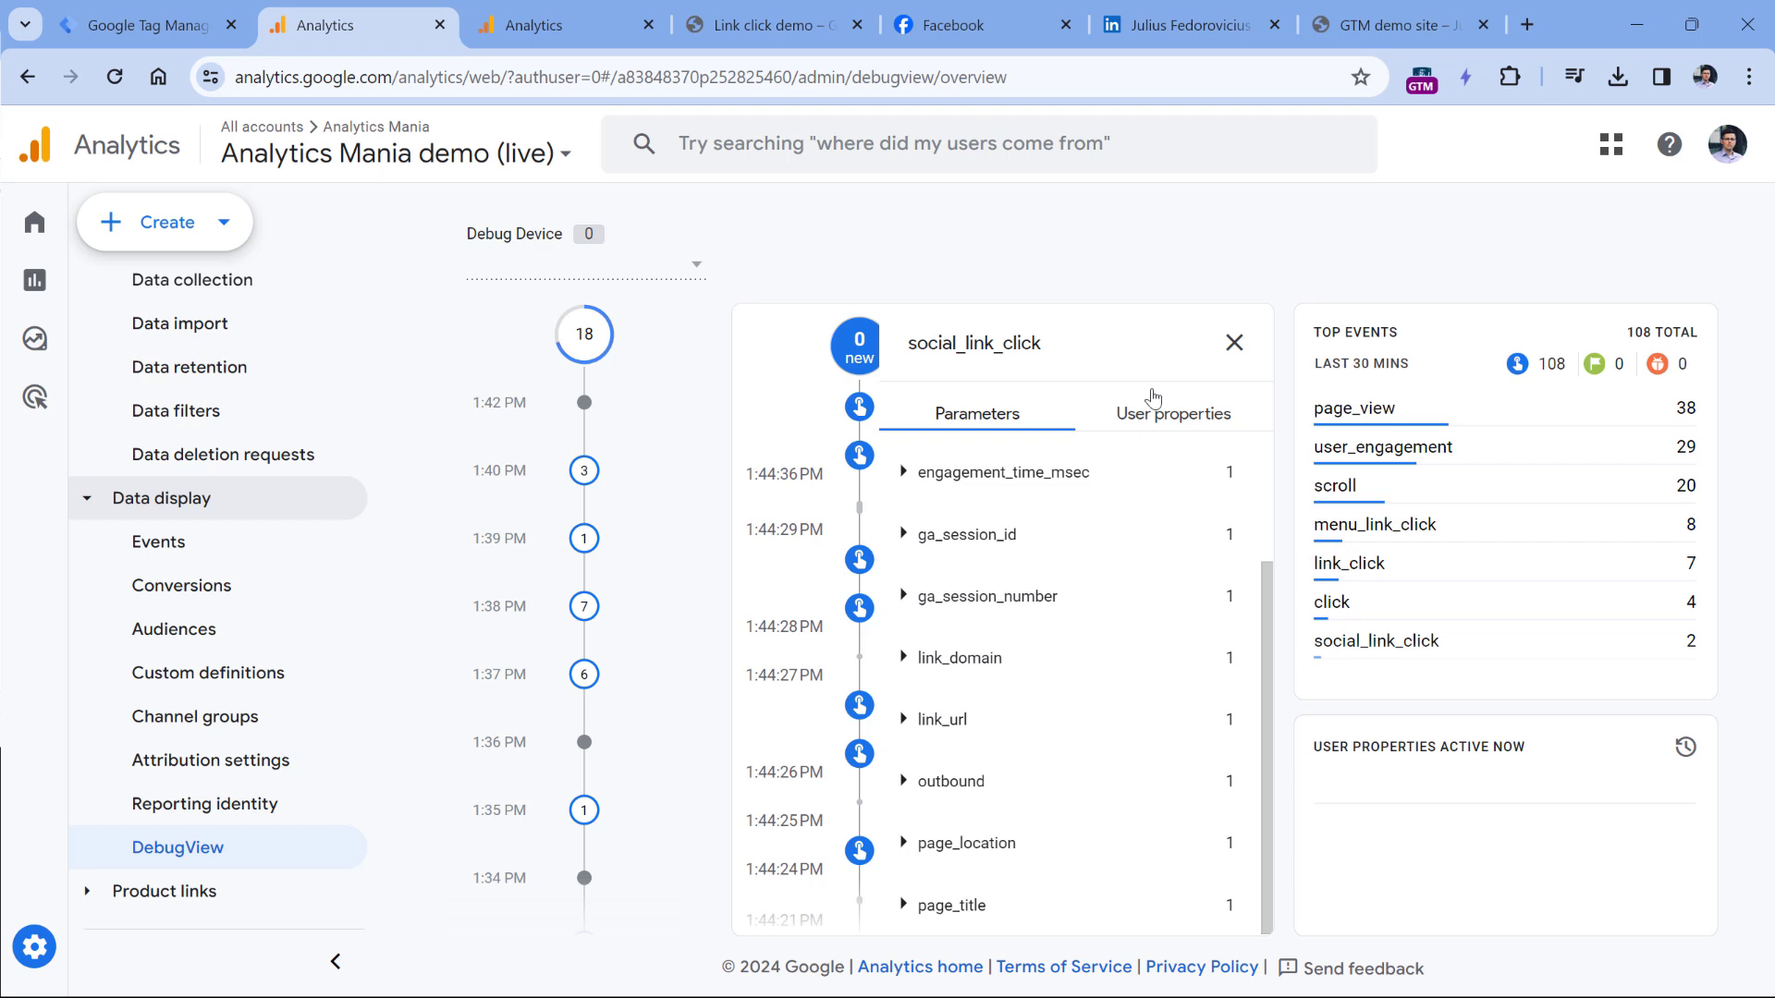
click(1234, 343)
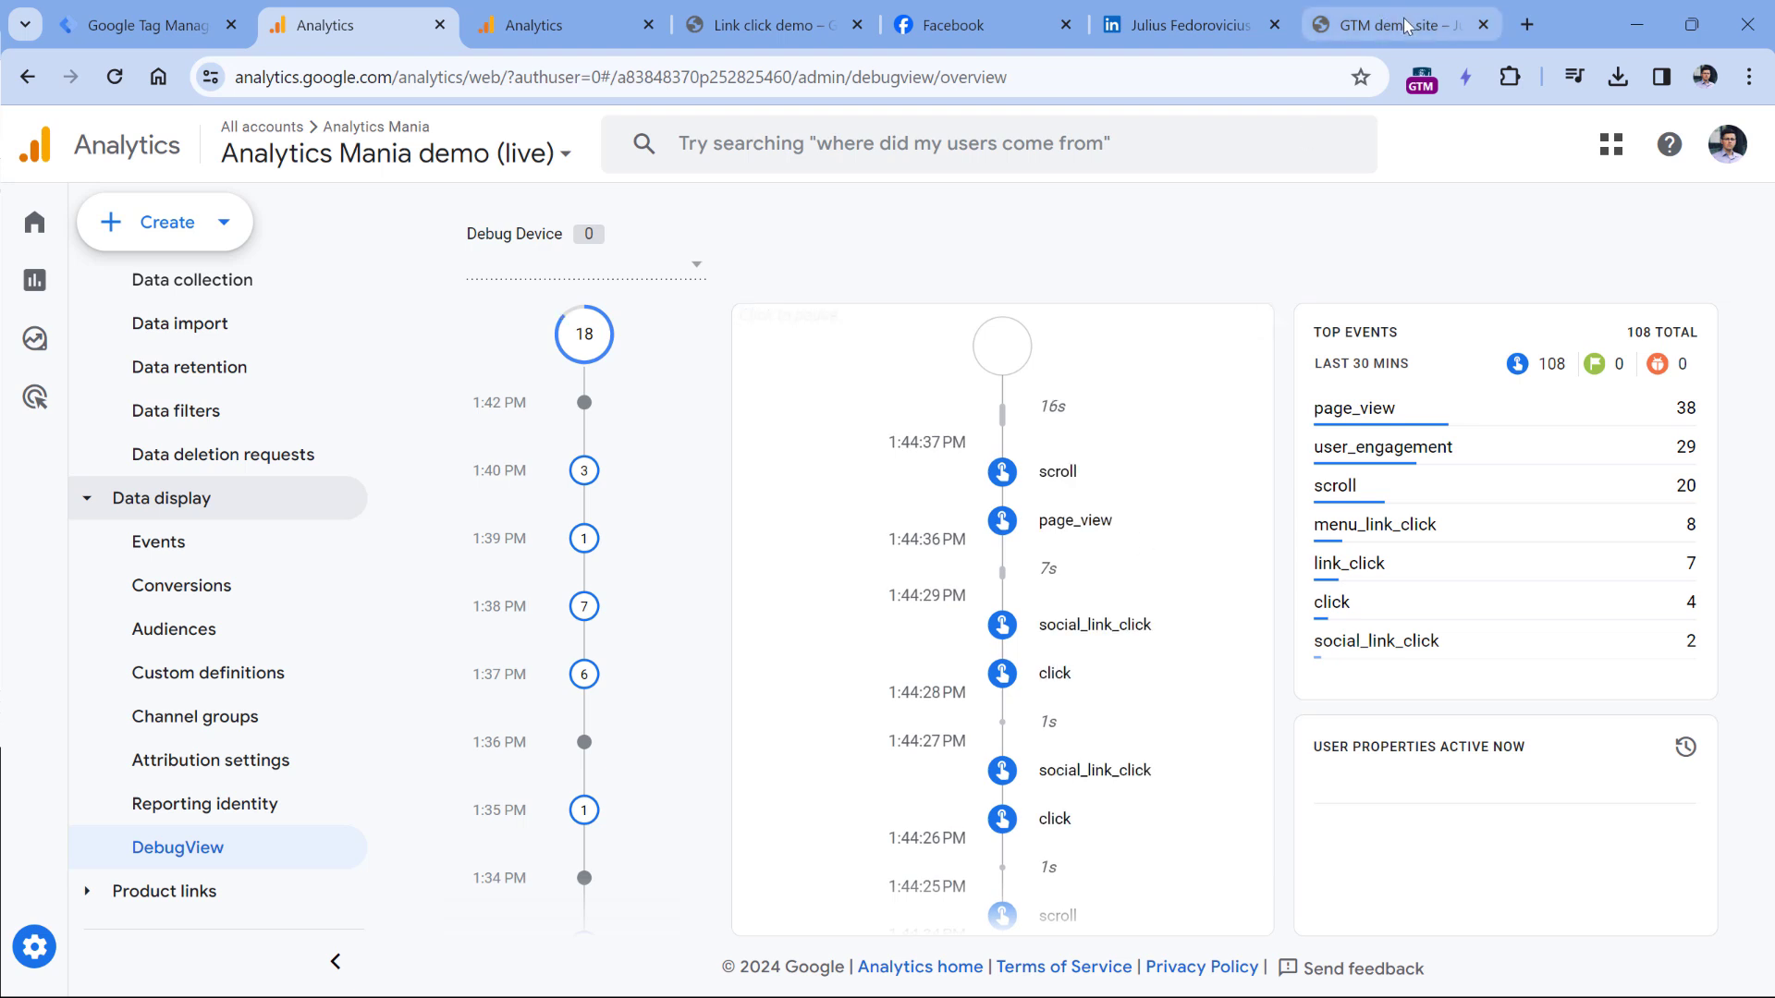
Step: Check the menu links on the Link click demo page against the latest events in DebugView
click(764, 25)
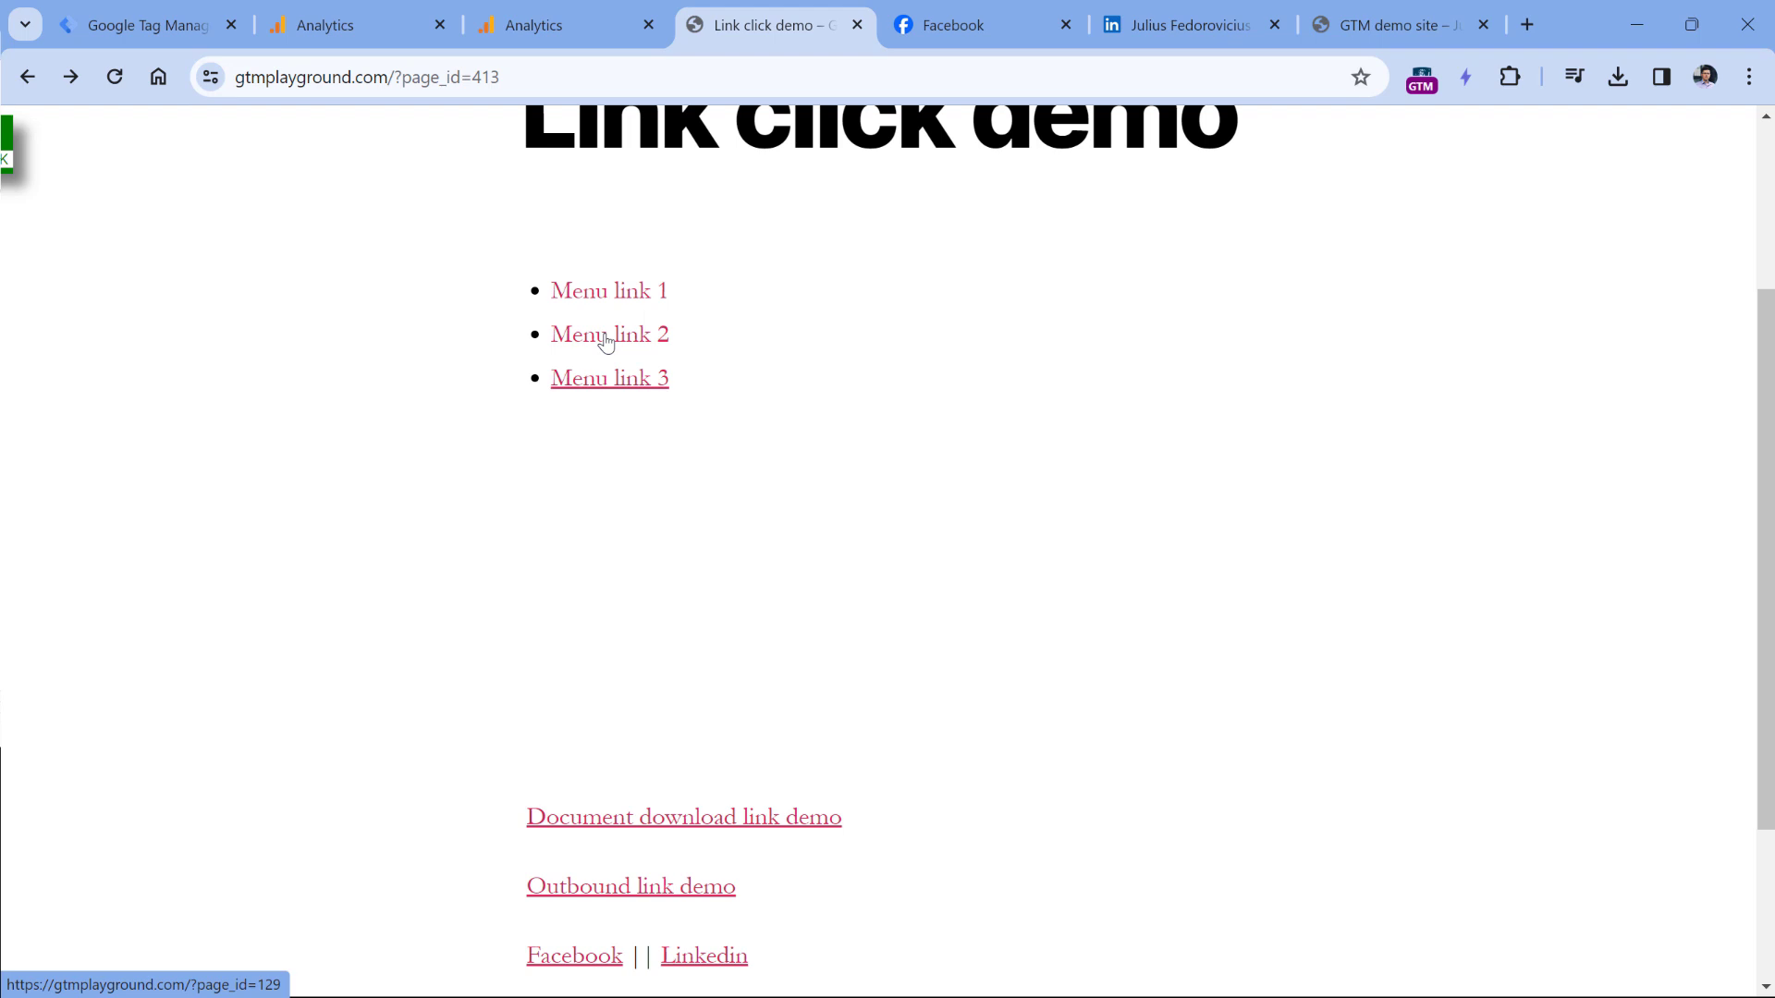
click(352, 25)
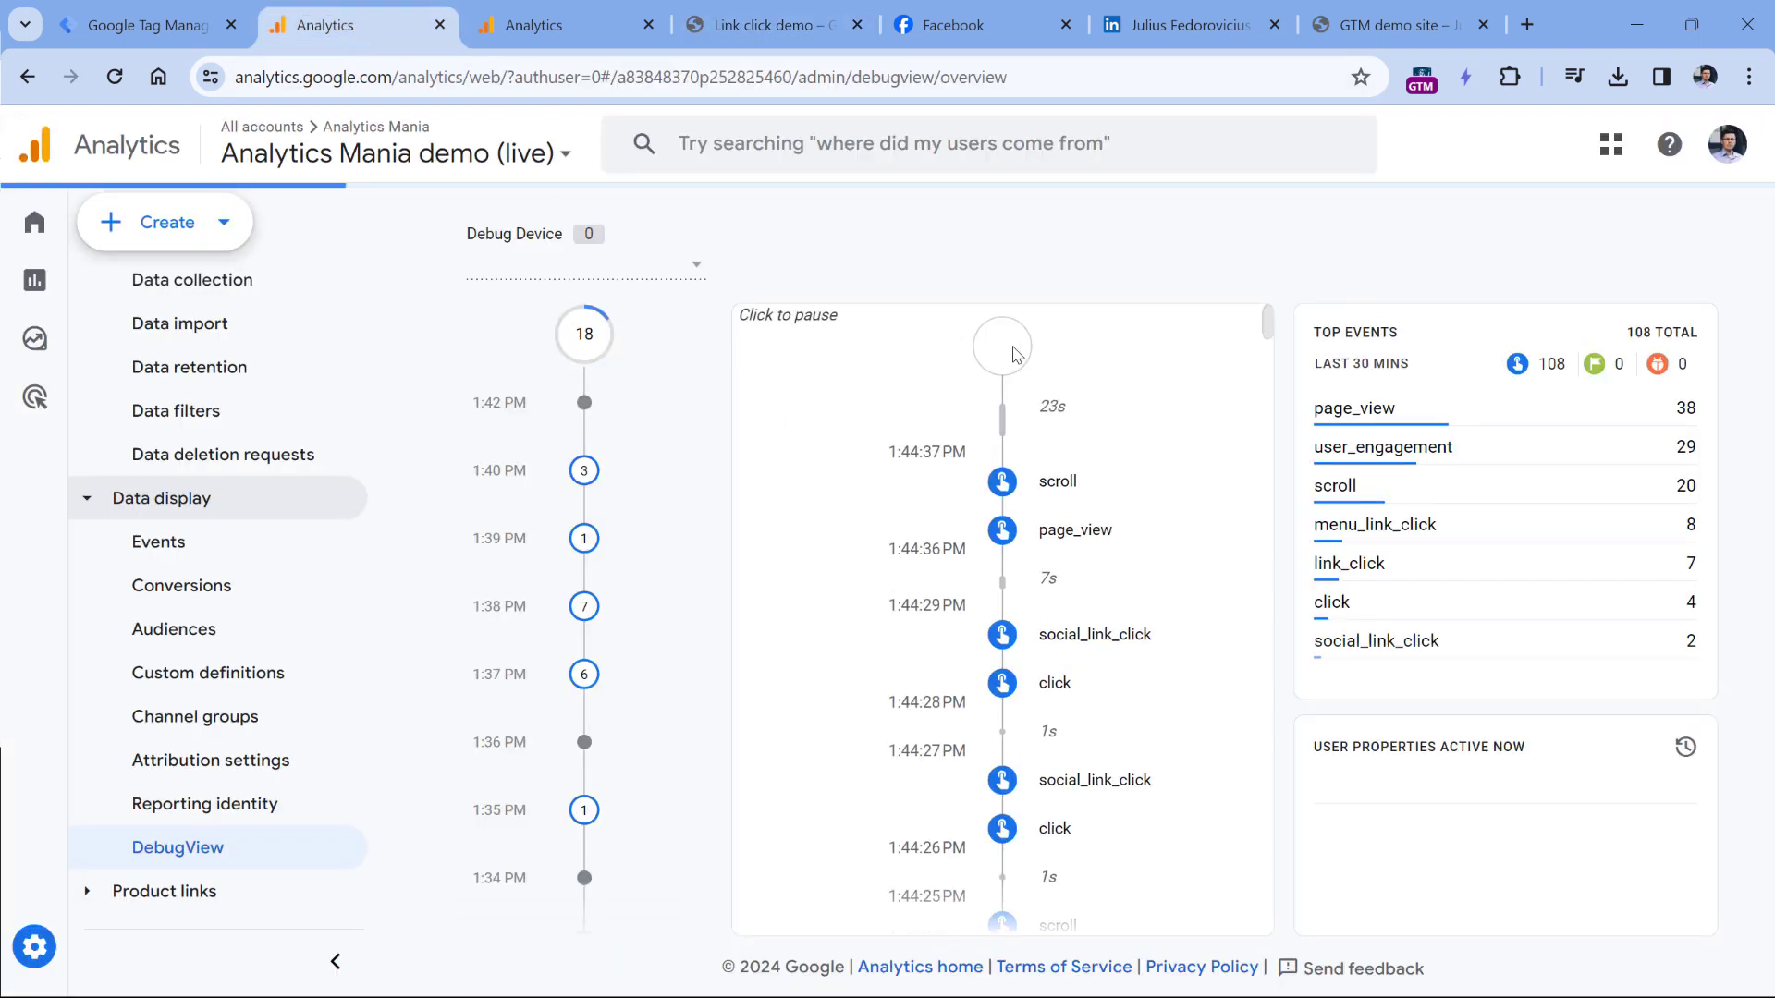